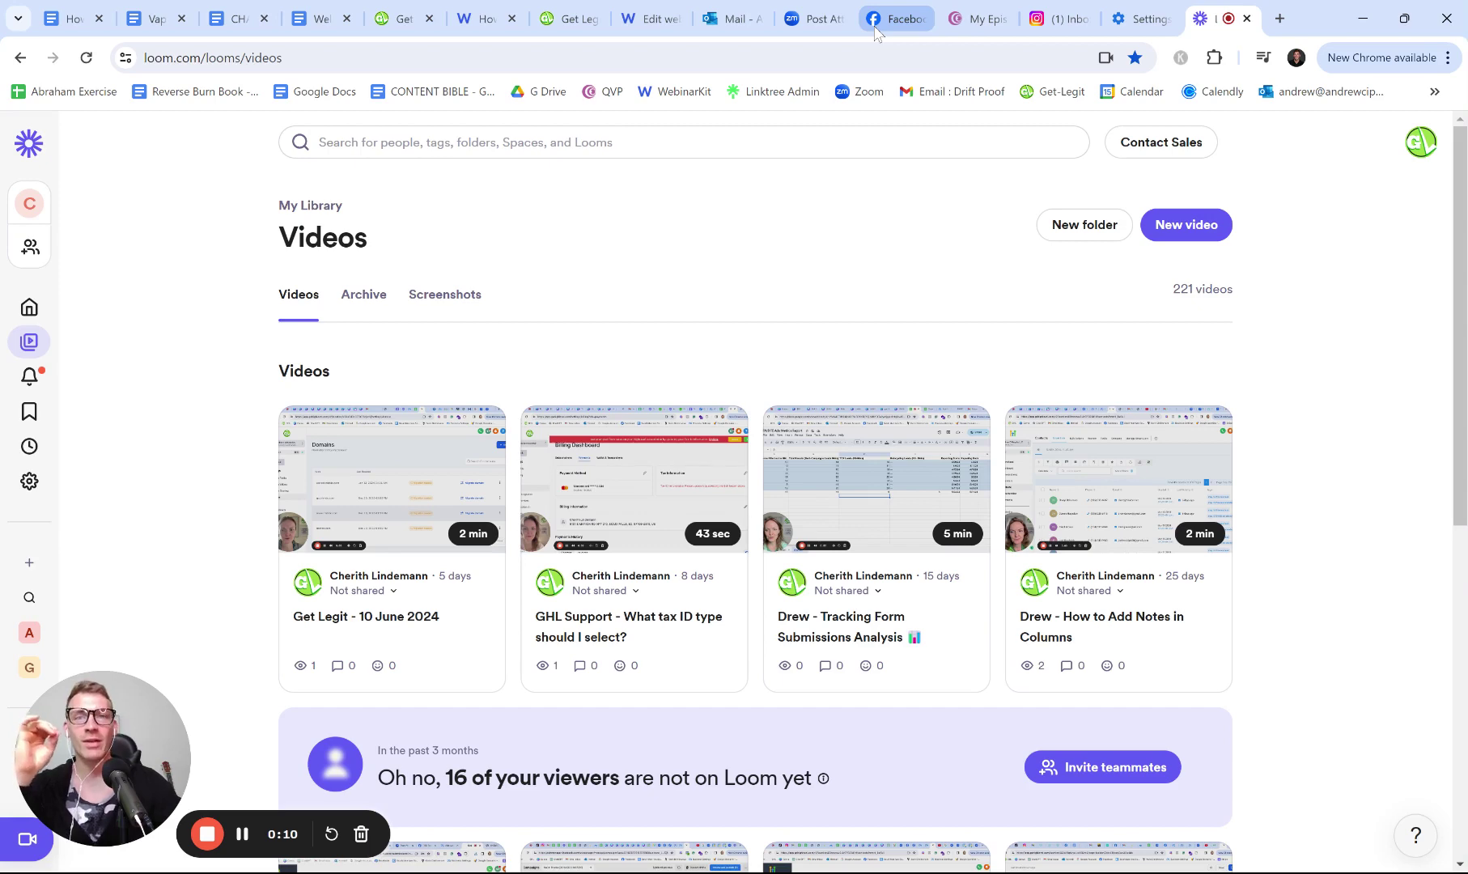
- Switch from the Loom library to the WebinarKit tab with the quit-vaping webinar's registration settings
click(656, 24)
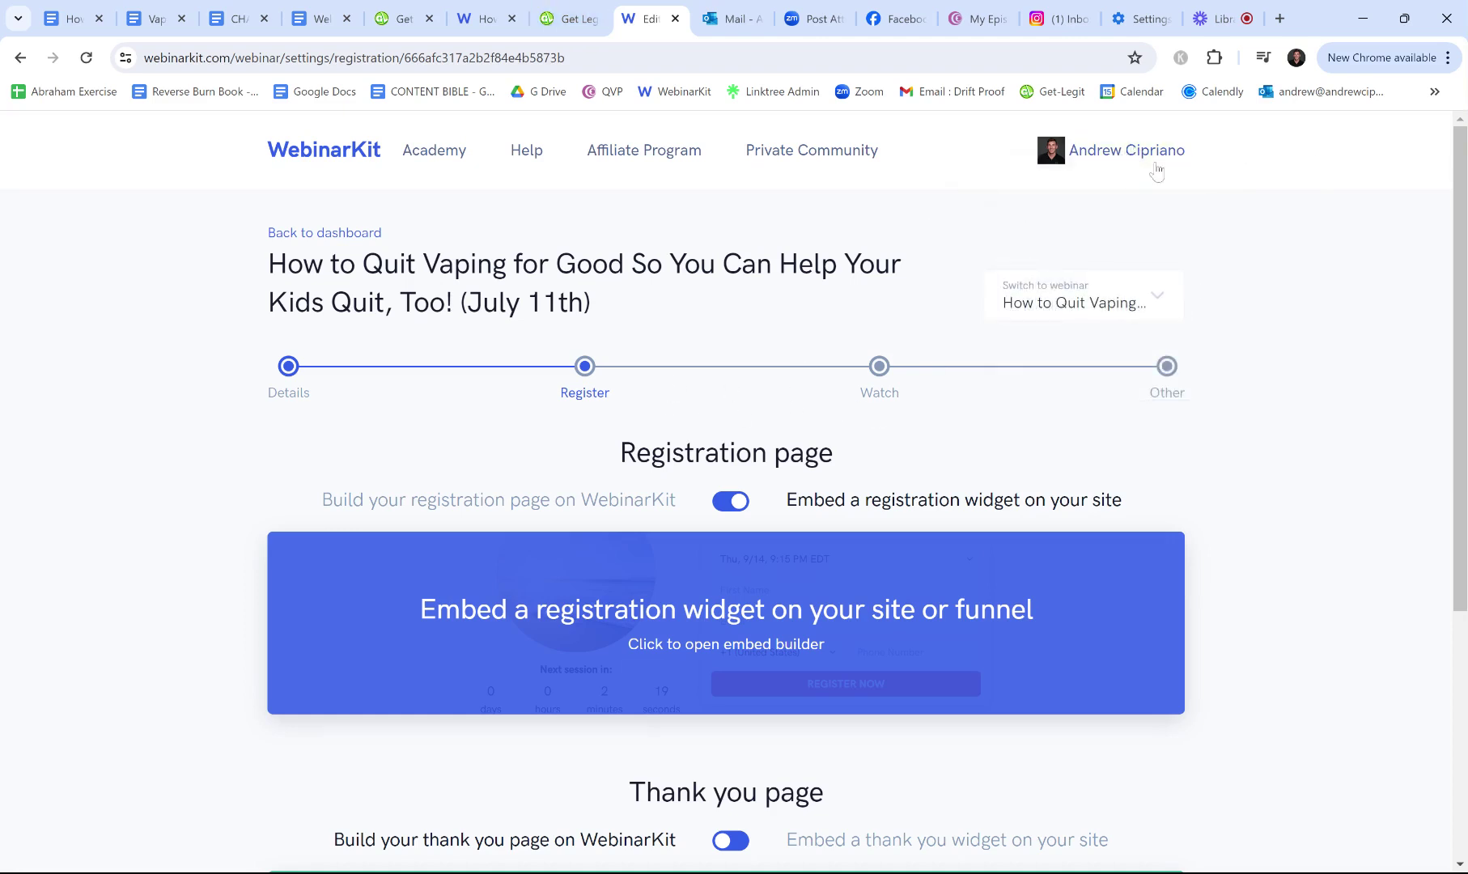
- Open WebinarKit's account settings and scroll down to the Integrations section
click(1149, 158)
mouse_move(1112, 154)
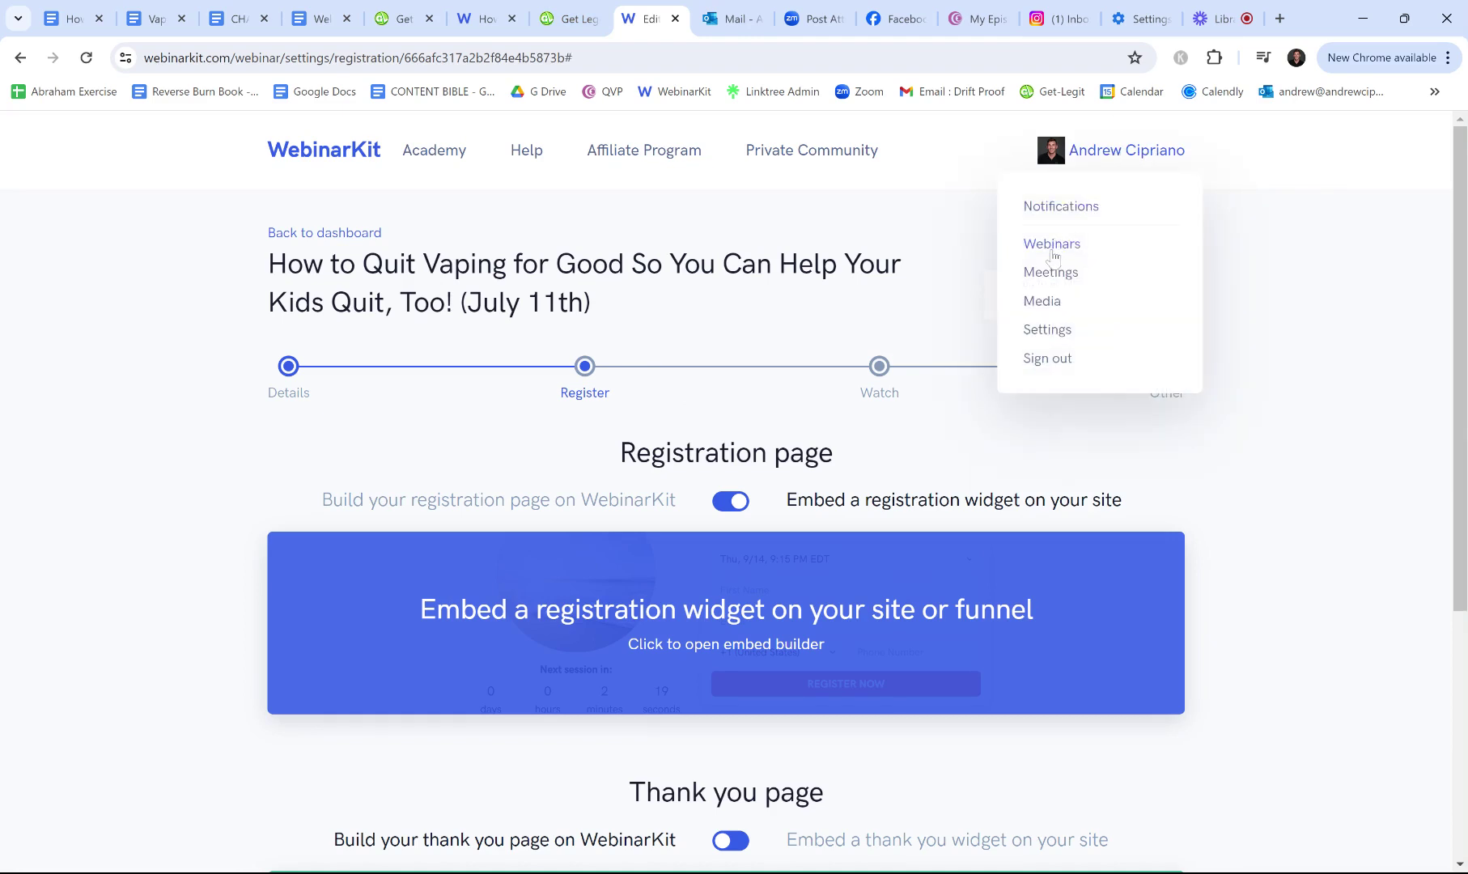
click(1048, 329)
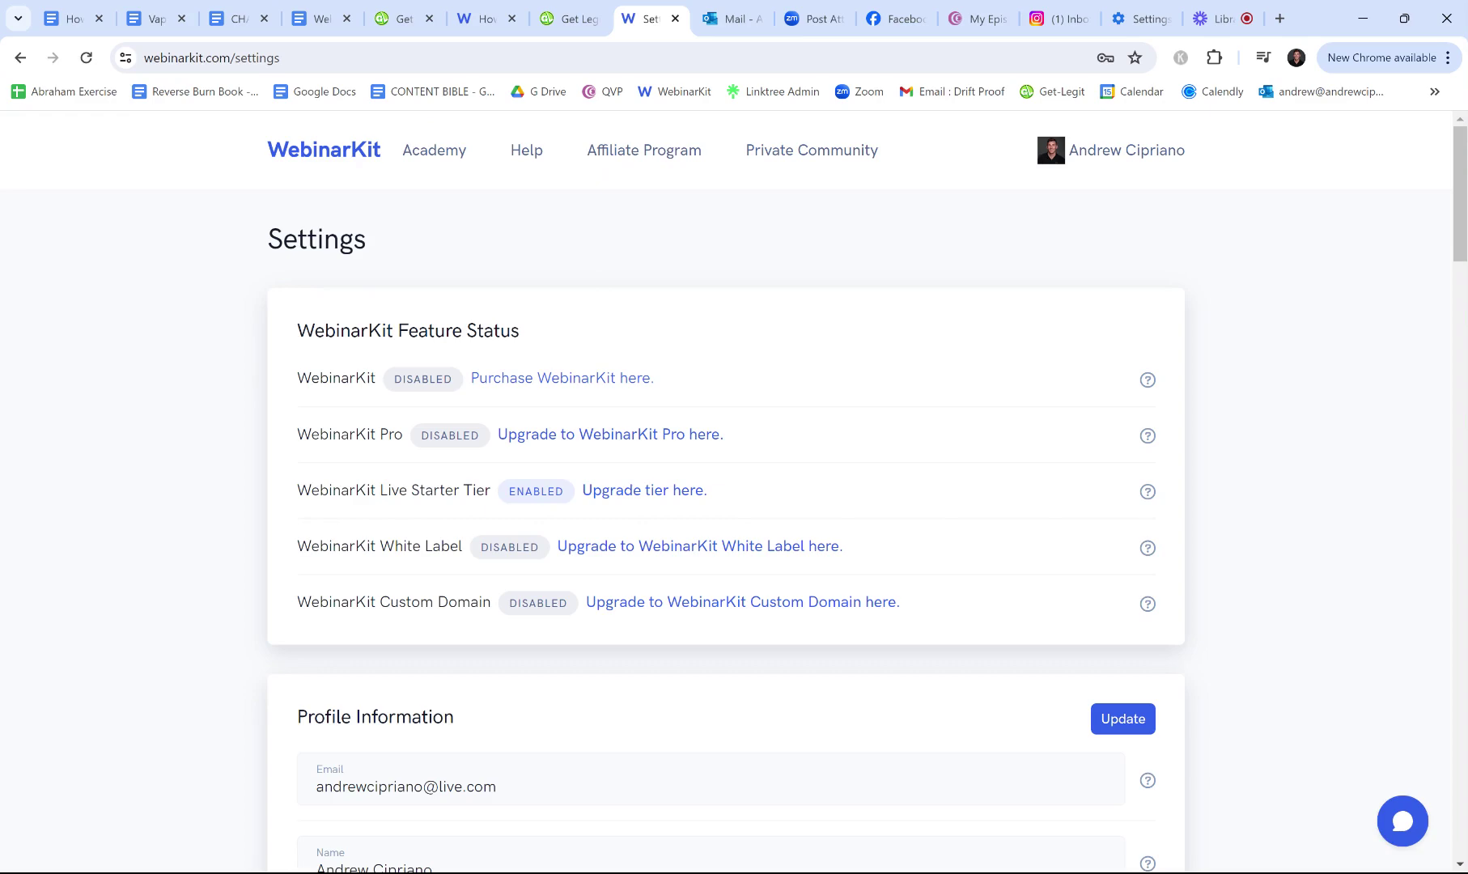
scroll(803, 323, down, 7)
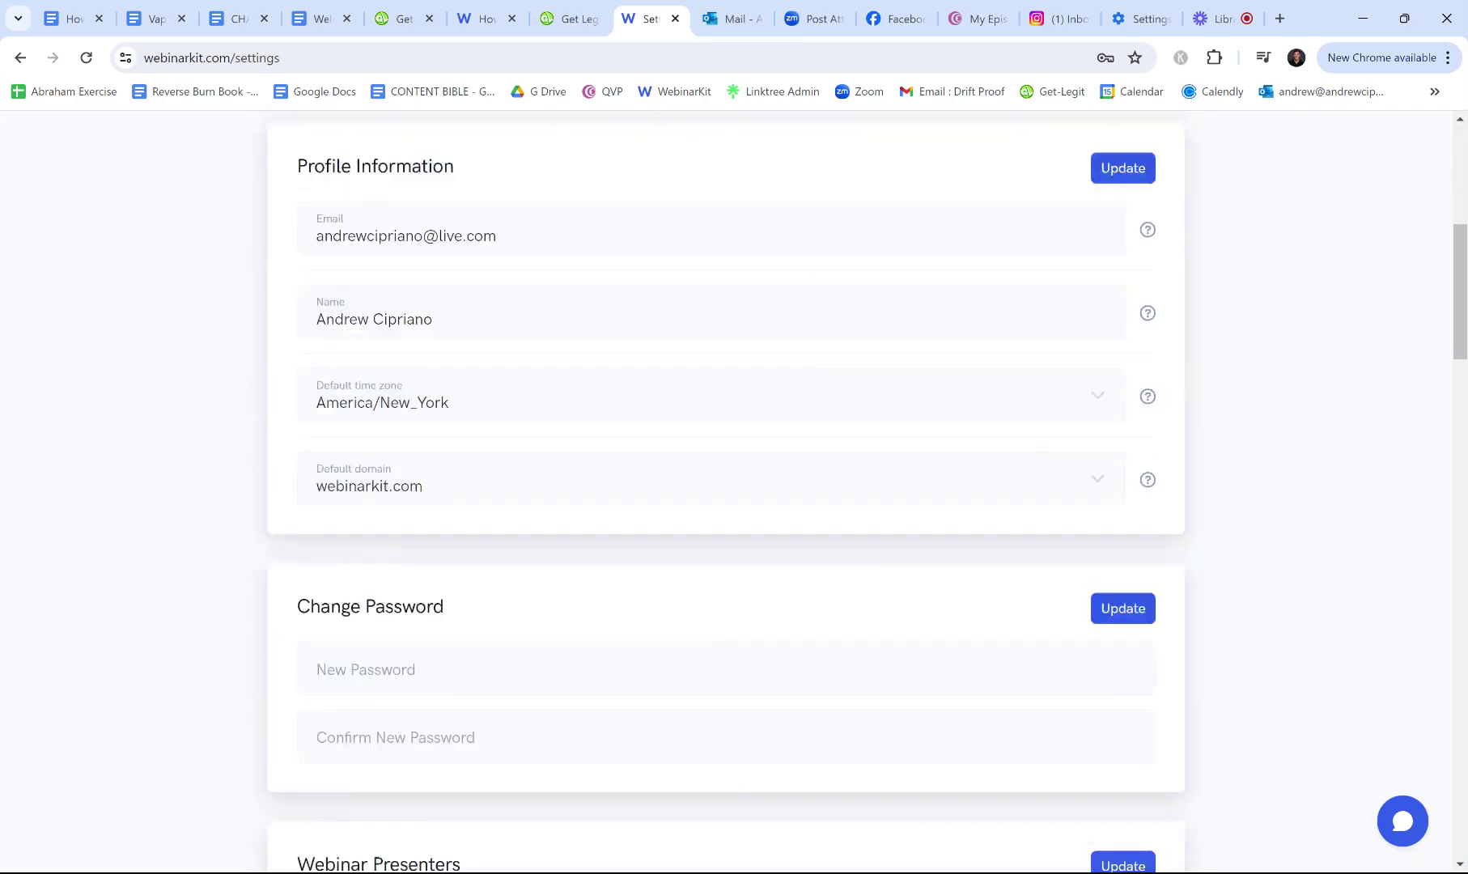
scroll(777, 348, down, 11)
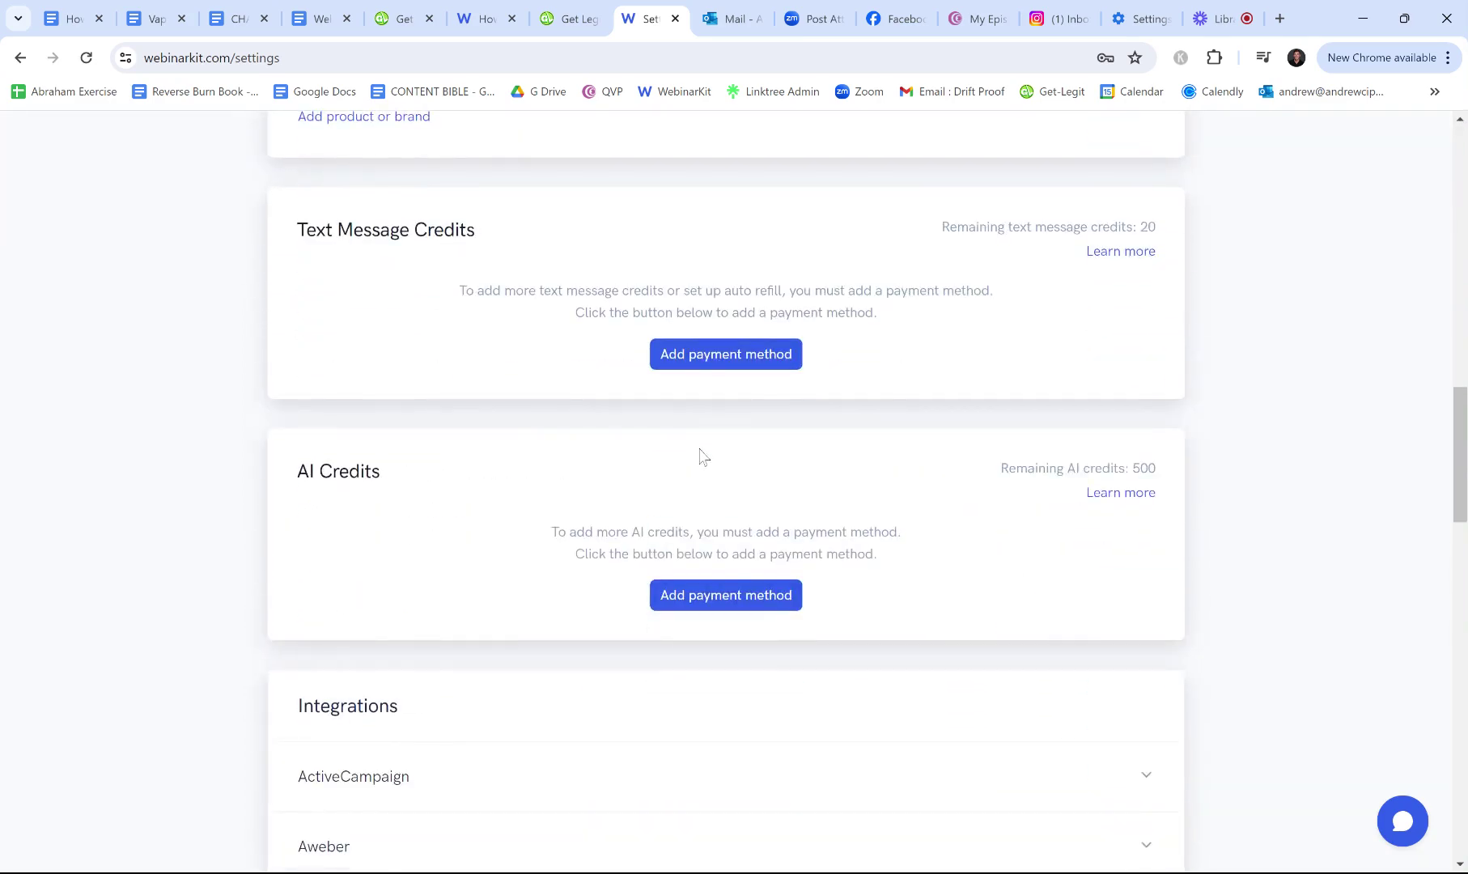
scroll(701, 455, down, 5)
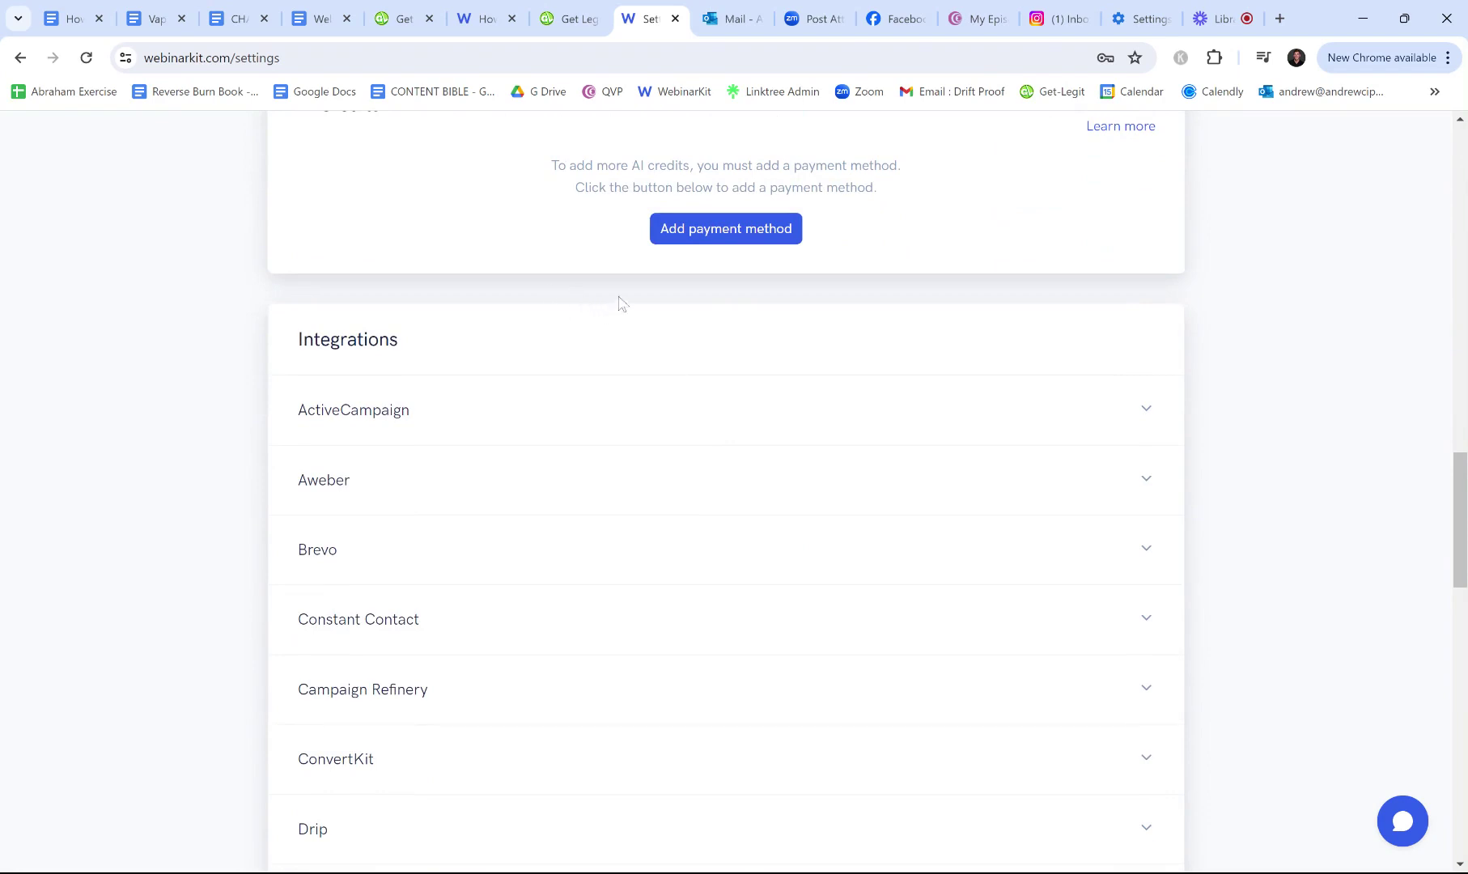
scroll(468, 482, down, 2)
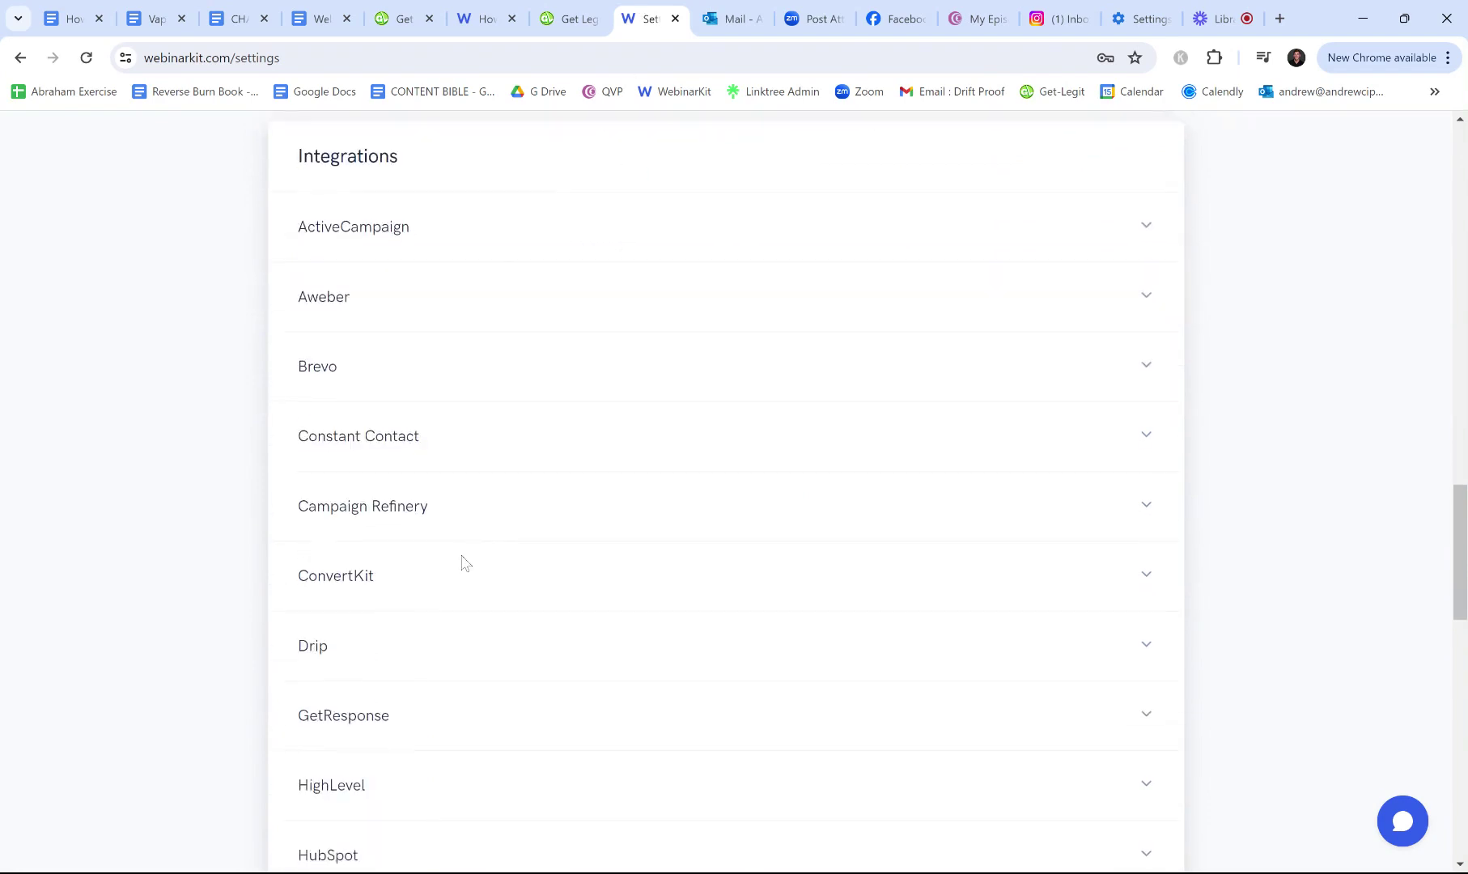
scroll(465, 562, down, 2)
- Expand the HighLevel integration to confirm it is connected, then return to the webinars list
click(397, 607)
scroll(344, 481, down, 2)
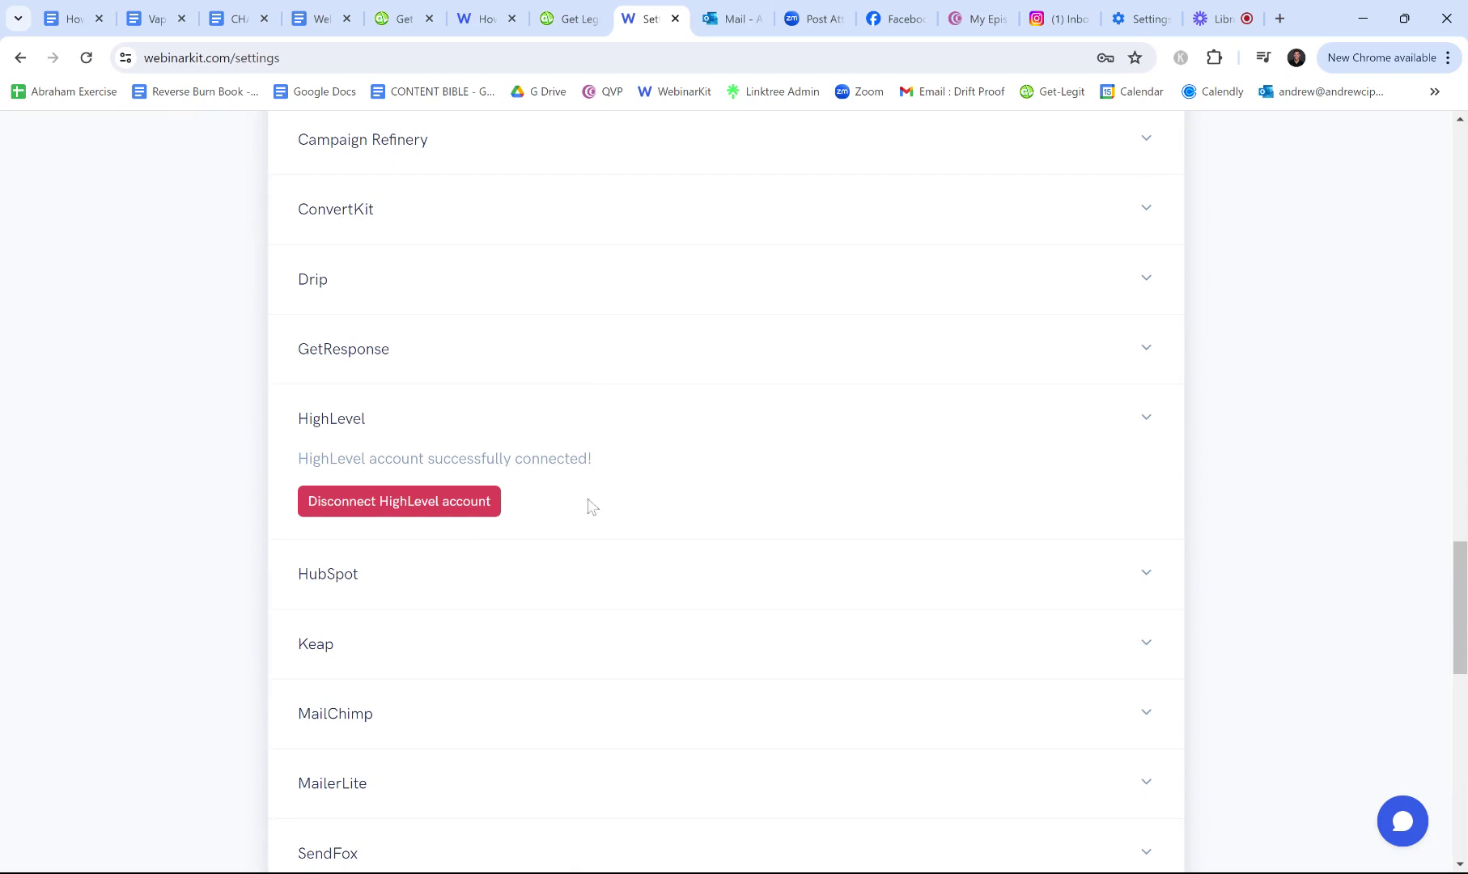
scroll(587, 505, up, 20)
scroll(629, 489, up, 5)
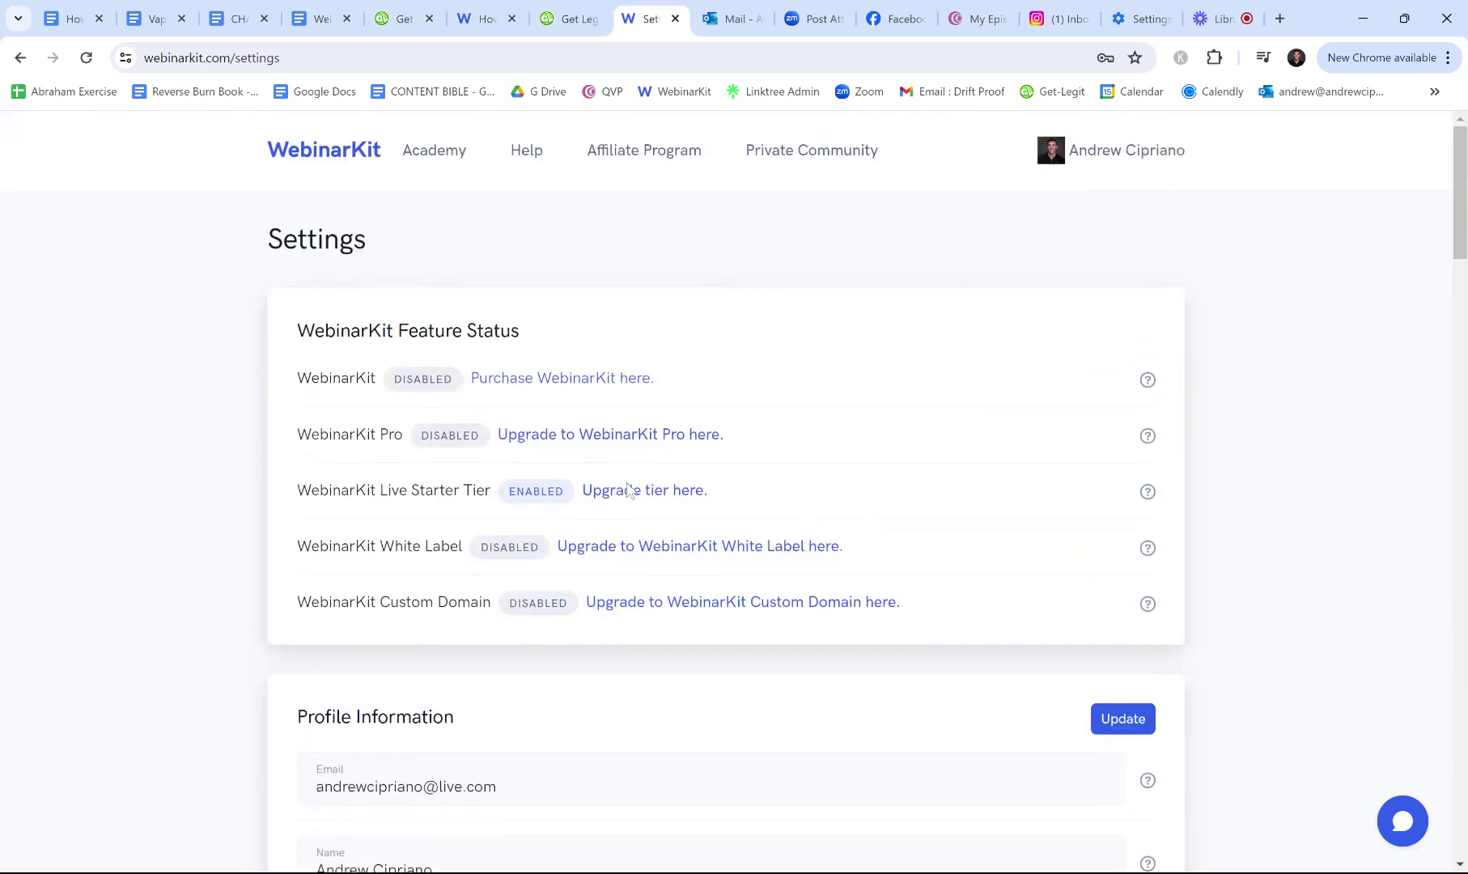
click(320, 162)
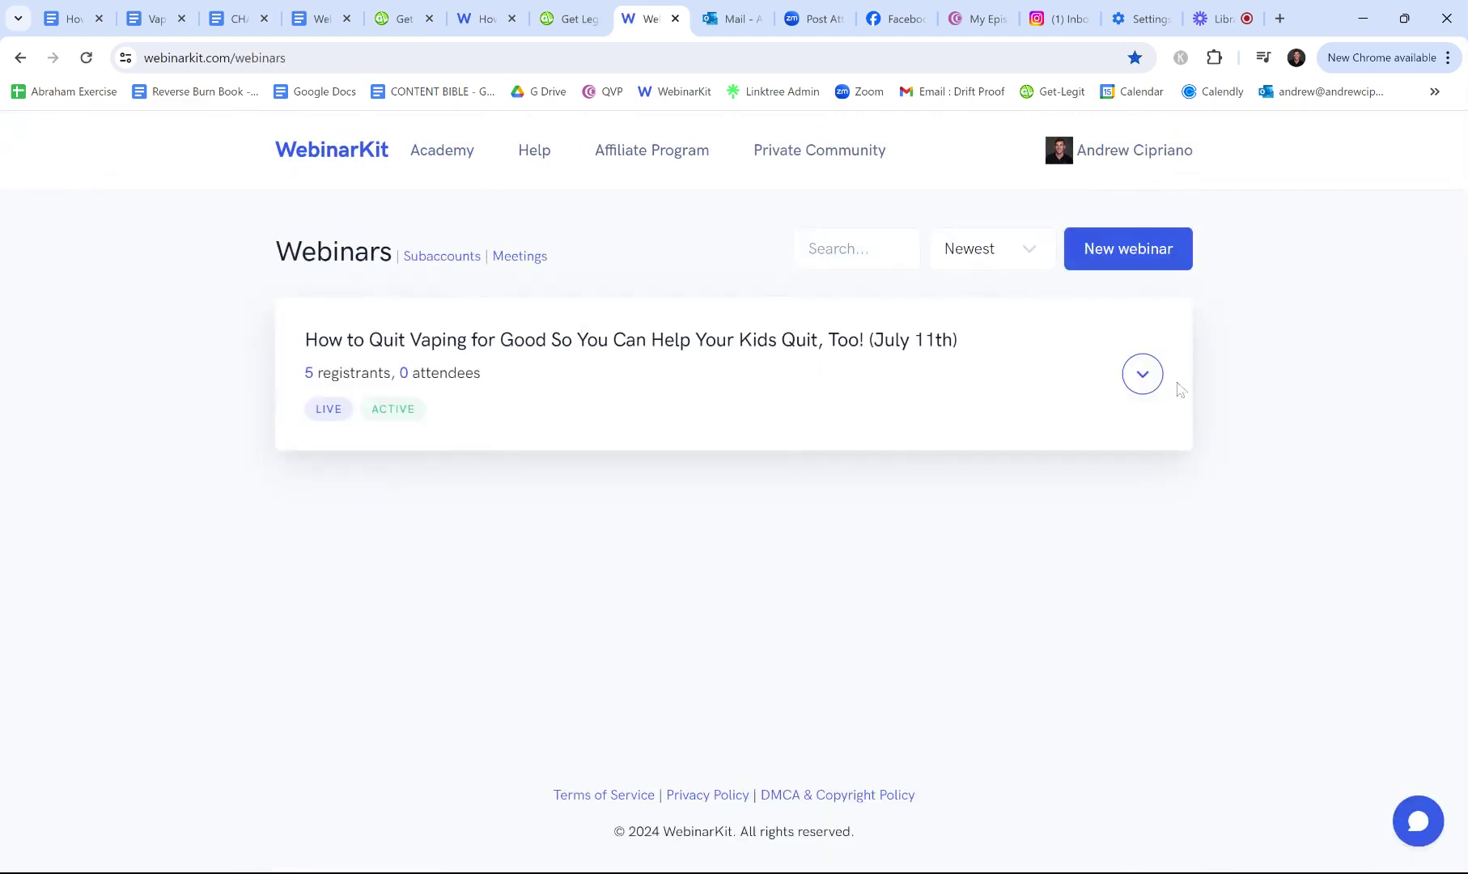
- Edit the quit-vaping webinar, review its details and save them to reach the Register step
click(1142, 374)
click(1123, 428)
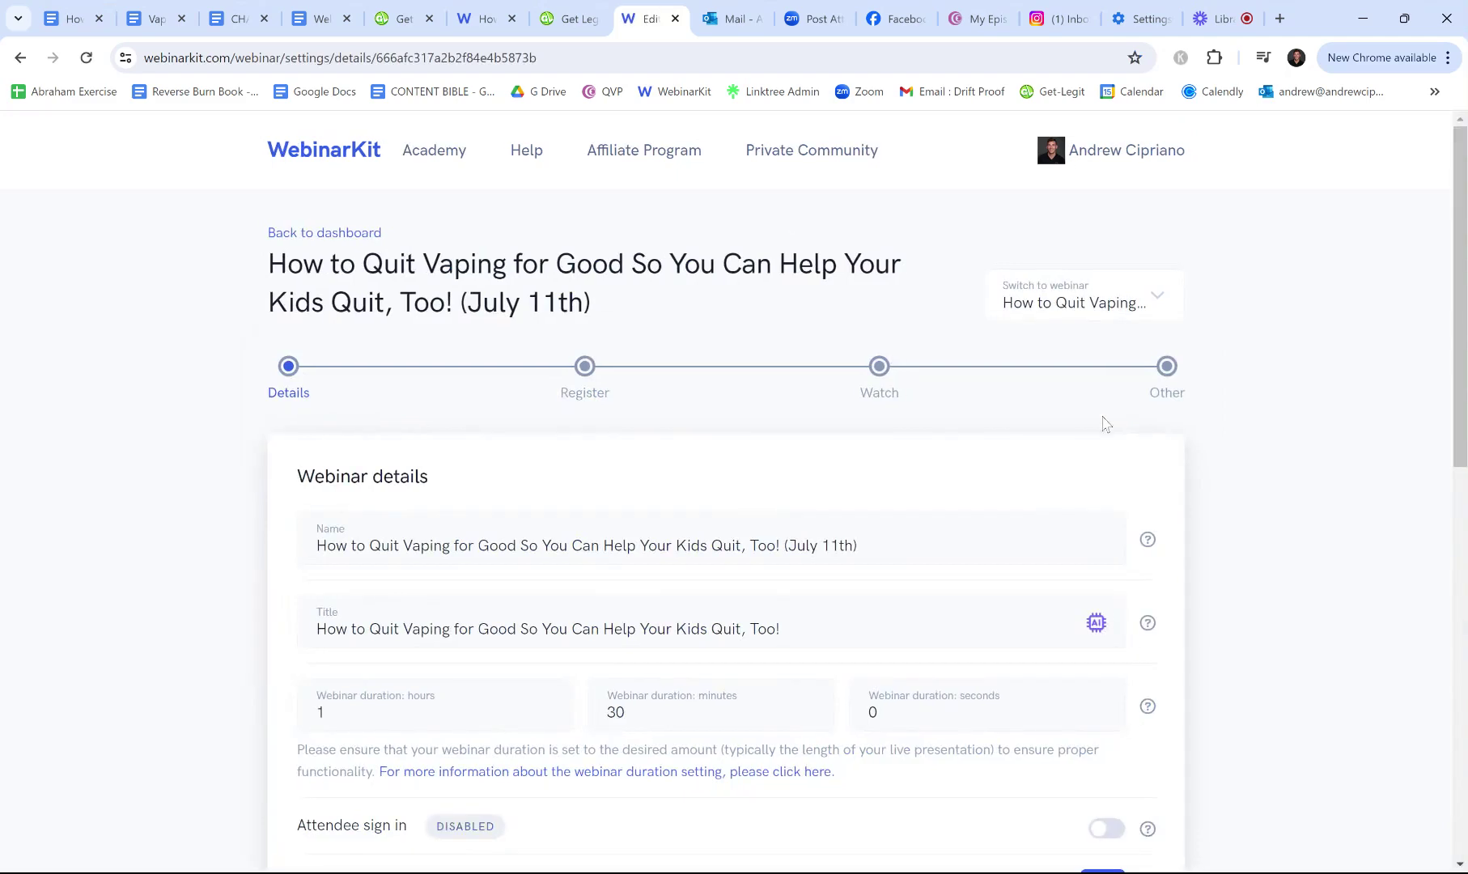
scroll(895, 390, down, 2)
scroll(894, 390, down, 2)
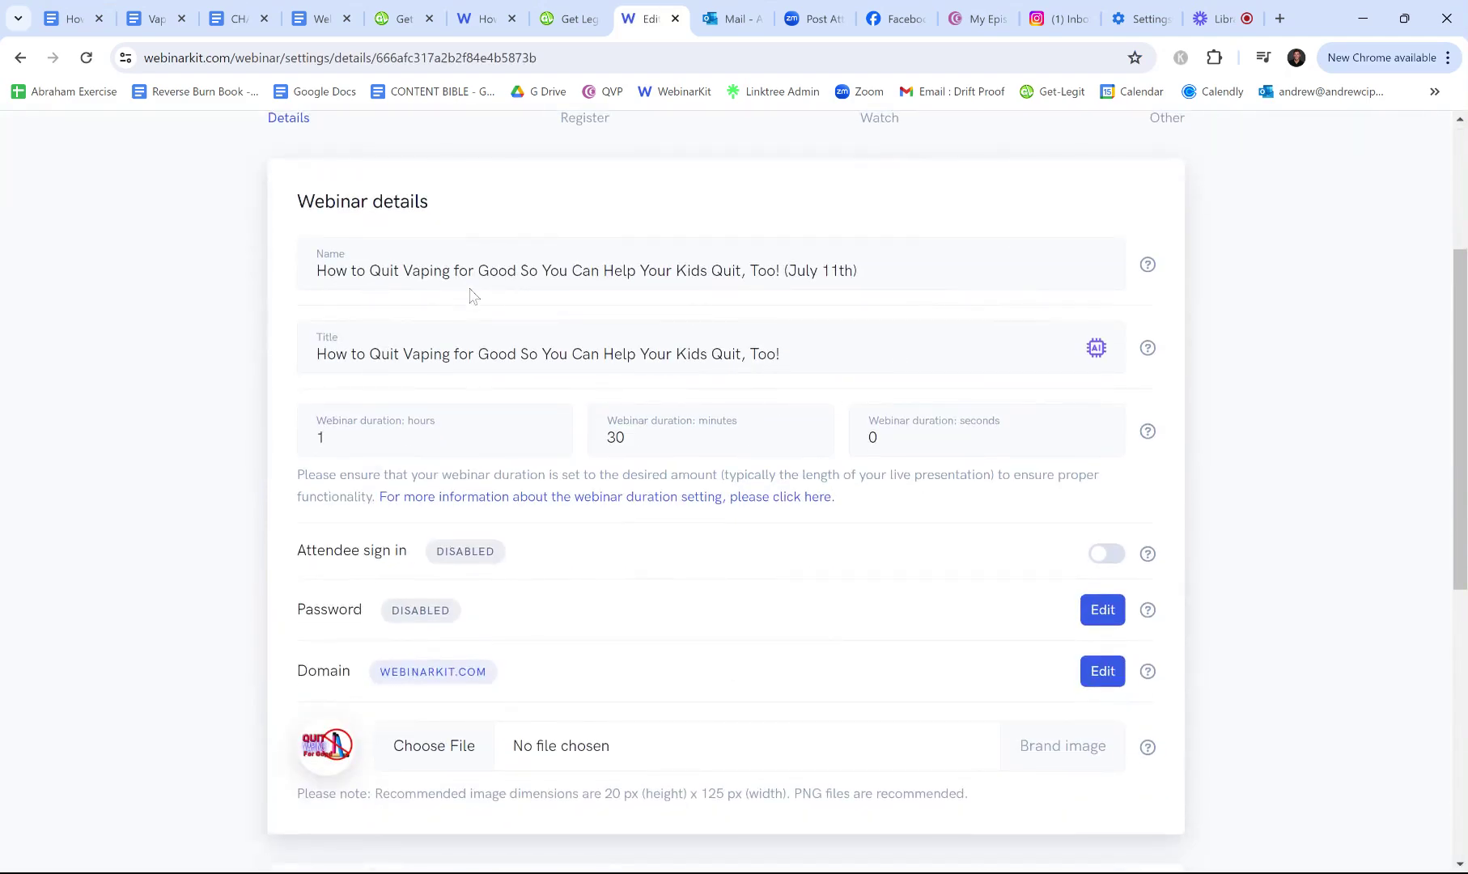
scroll(485, 312, down, 2)
scroll(437, 453, down, 2)
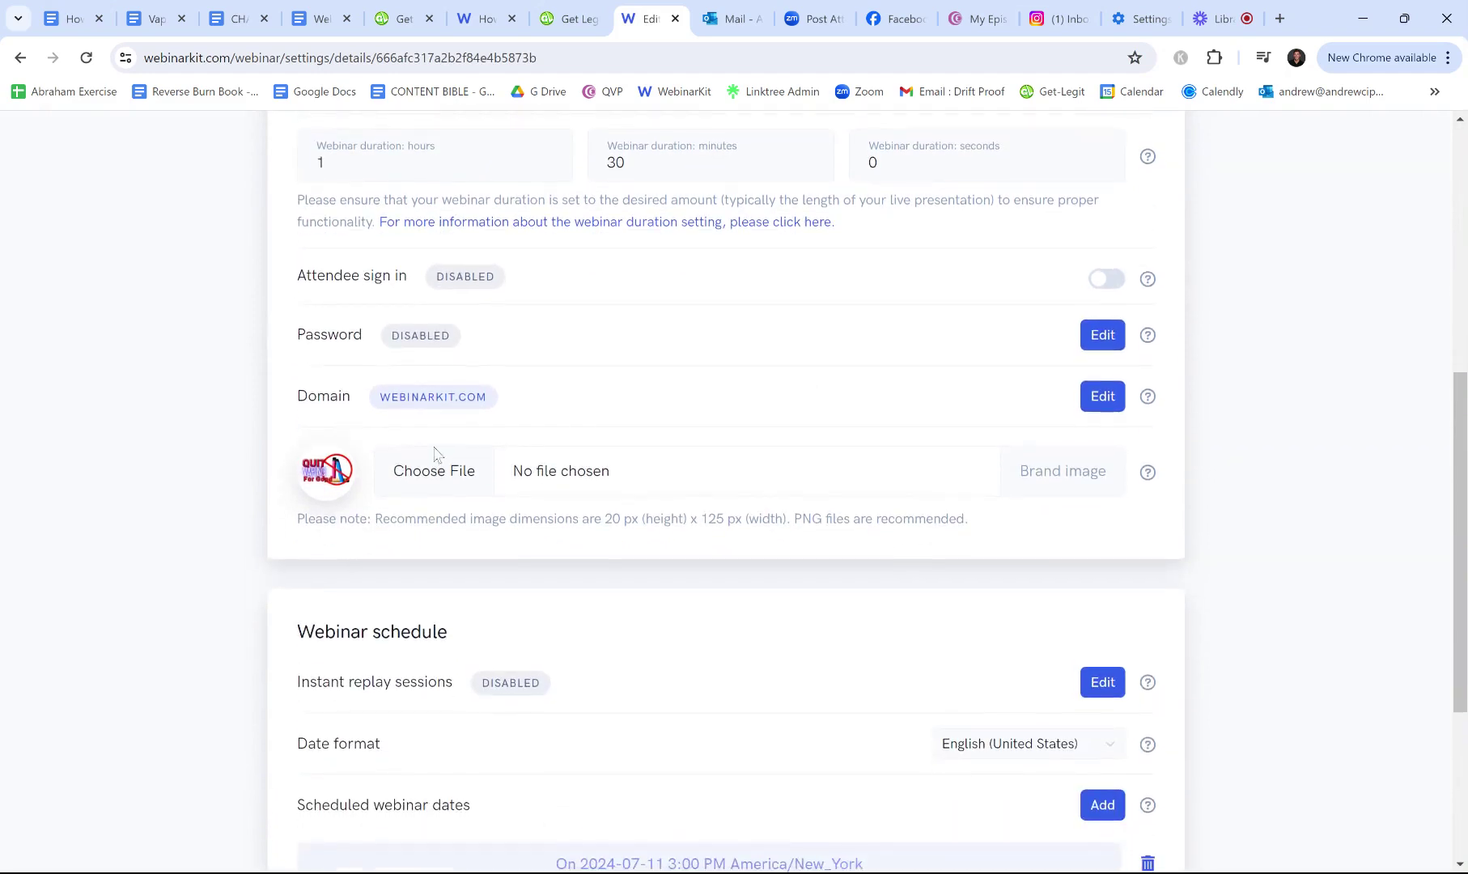
scroll(328, 475, down, 3)
scroll(791, 486, down, 1)
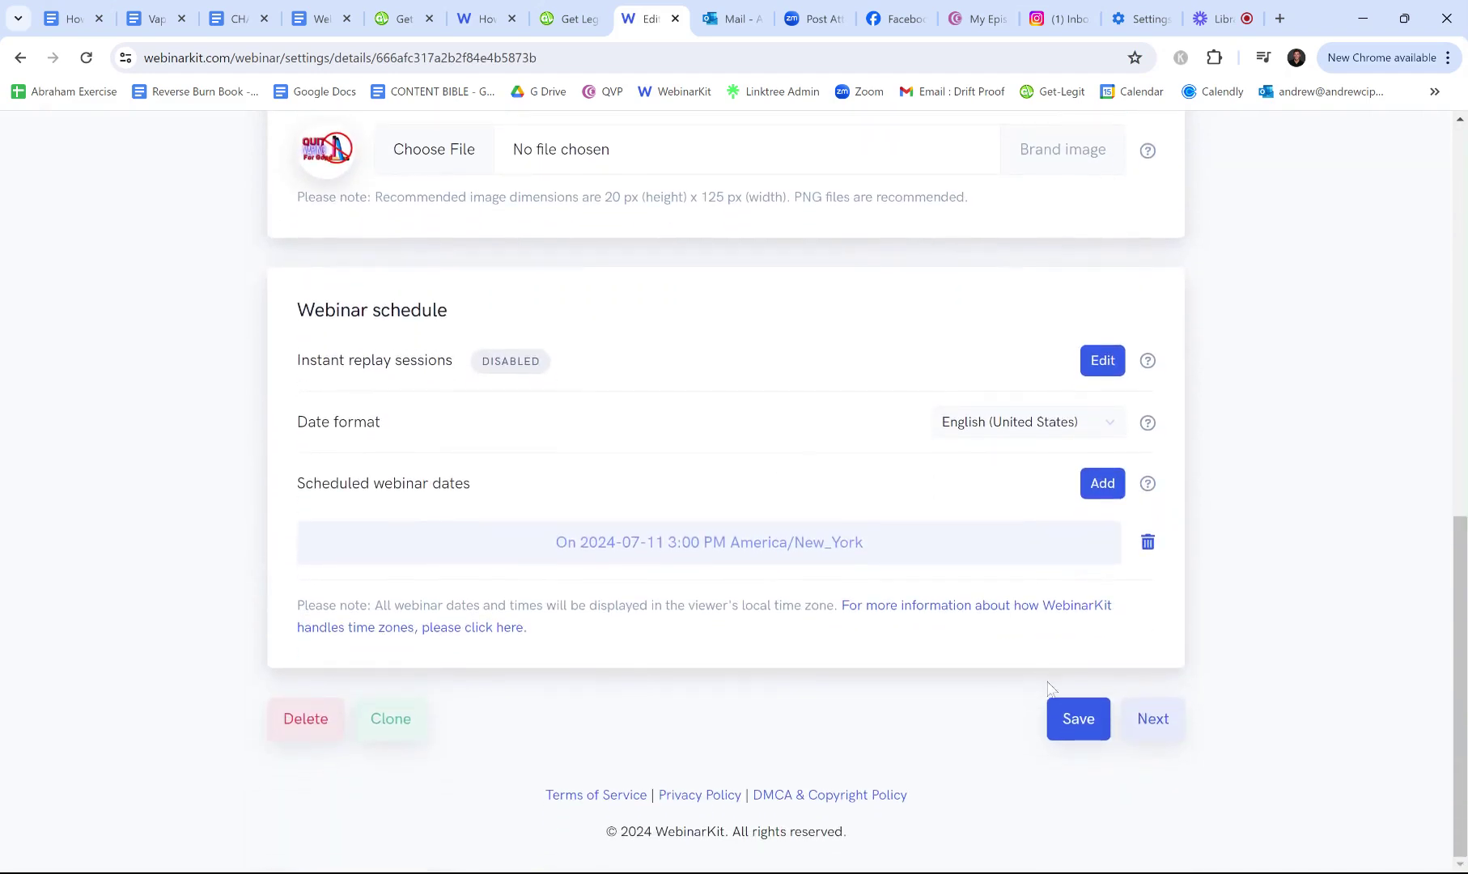
click(1174, 722)
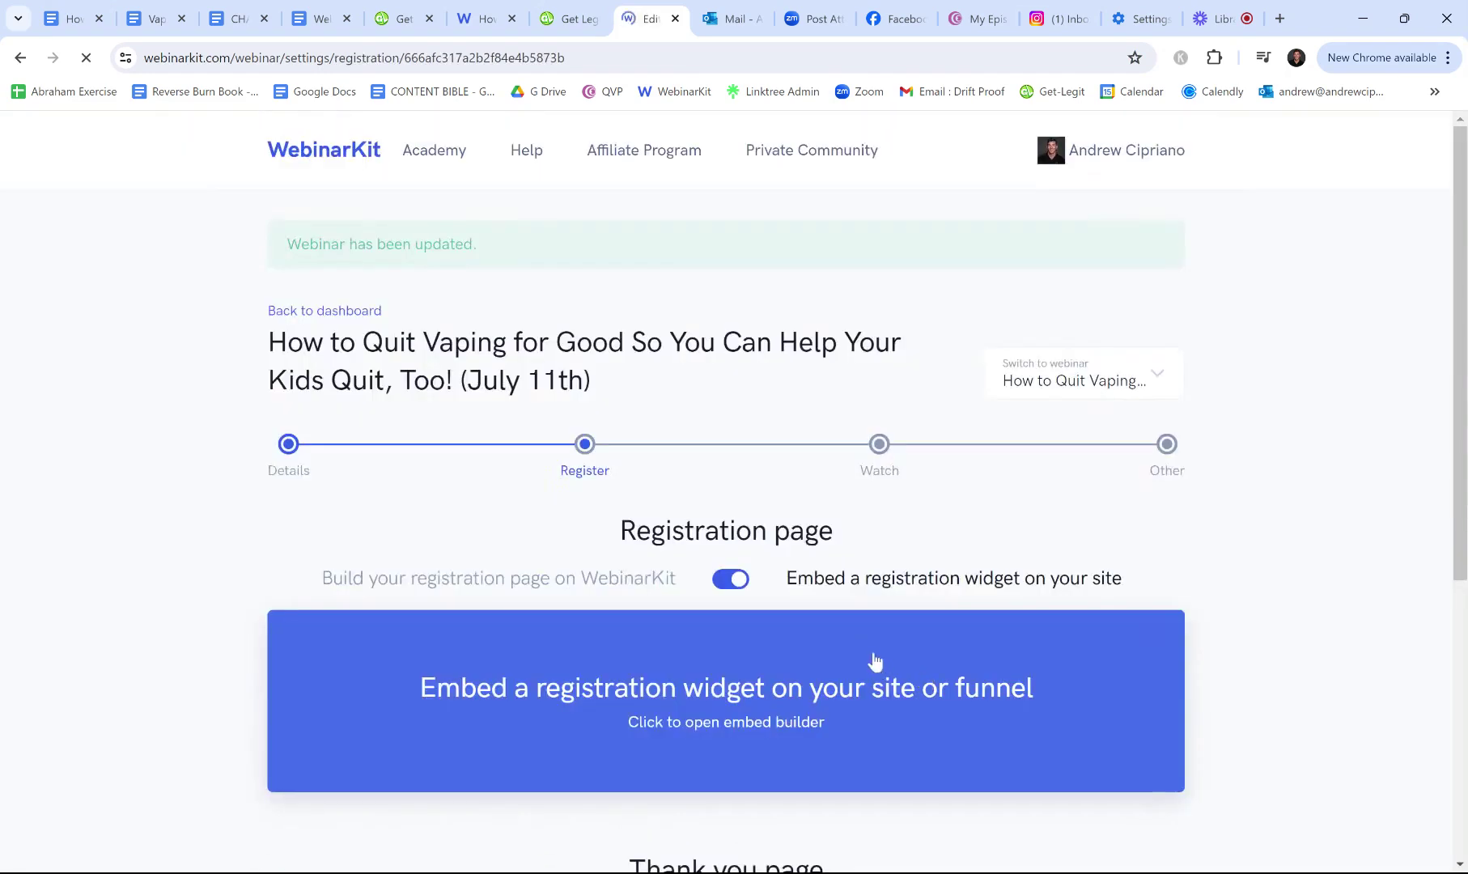
scroll(574, 577, down, 3)
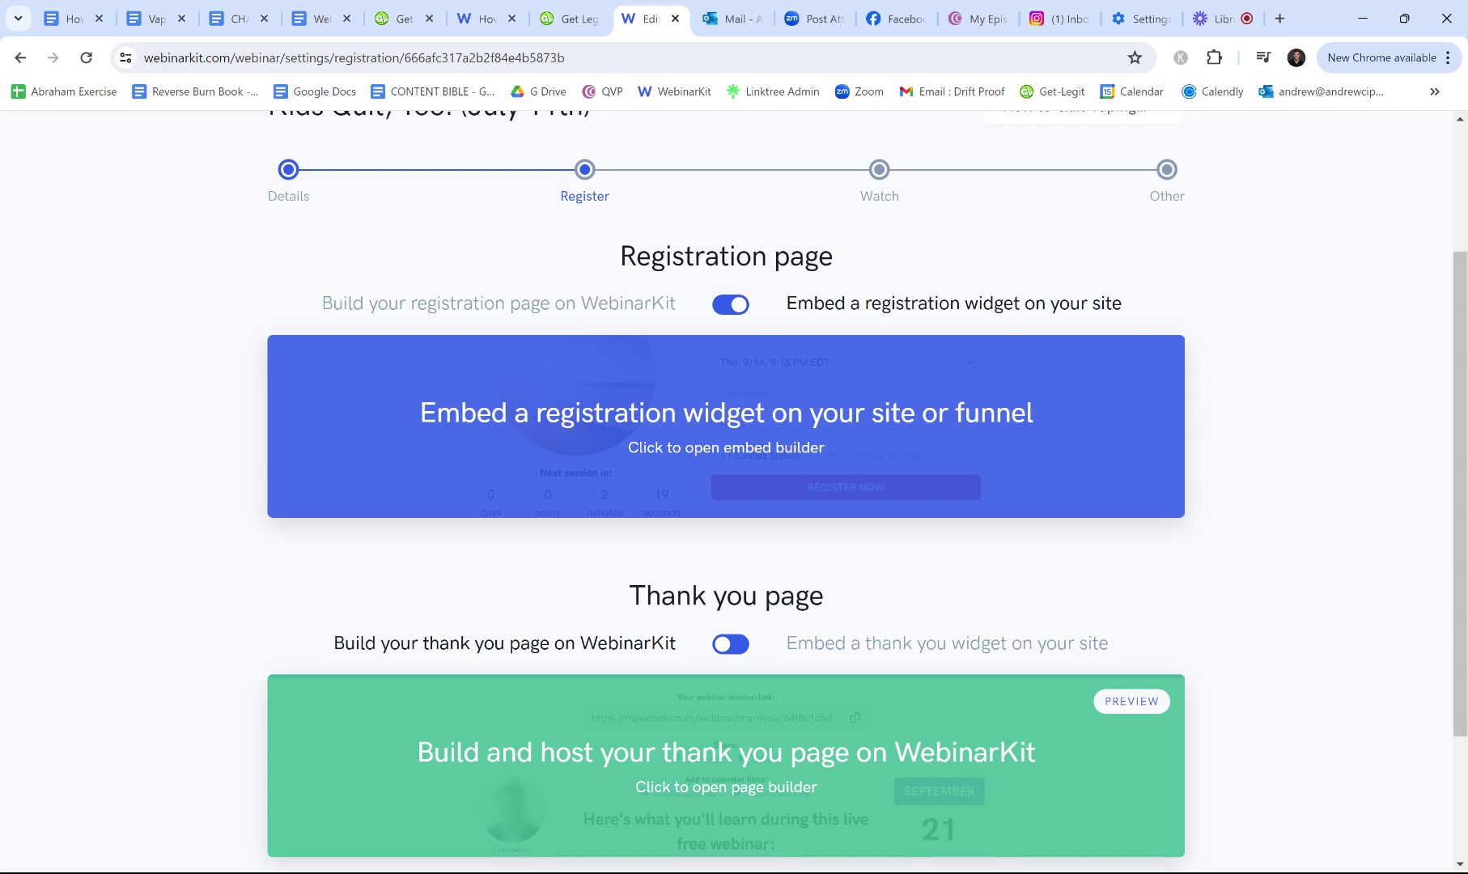
- Open the registration form embed builder, then go back and highlight the embed widget option's wording
click(725, 419)
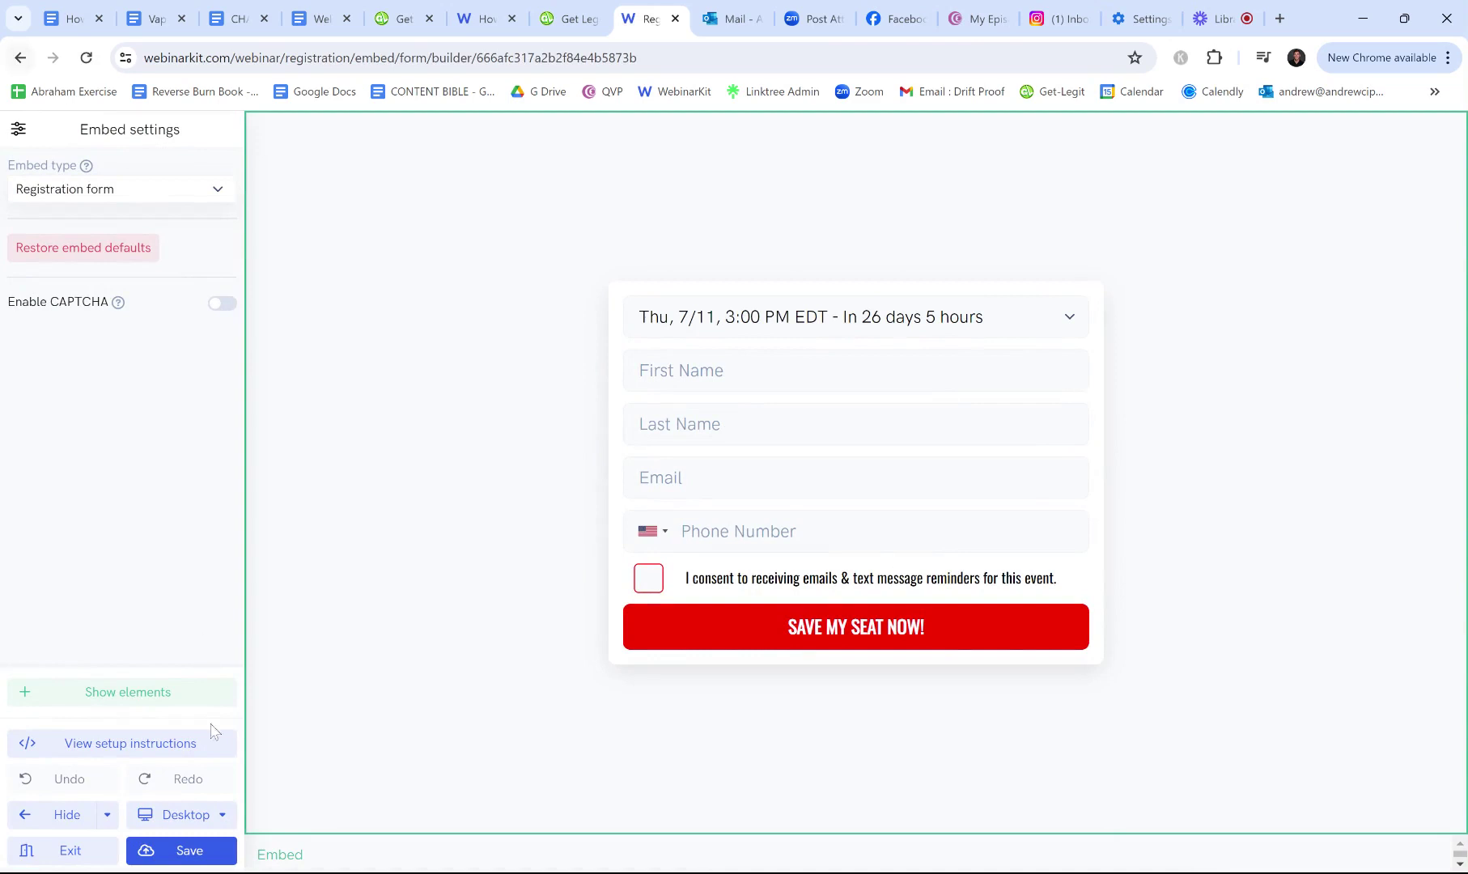
click(20, 57)
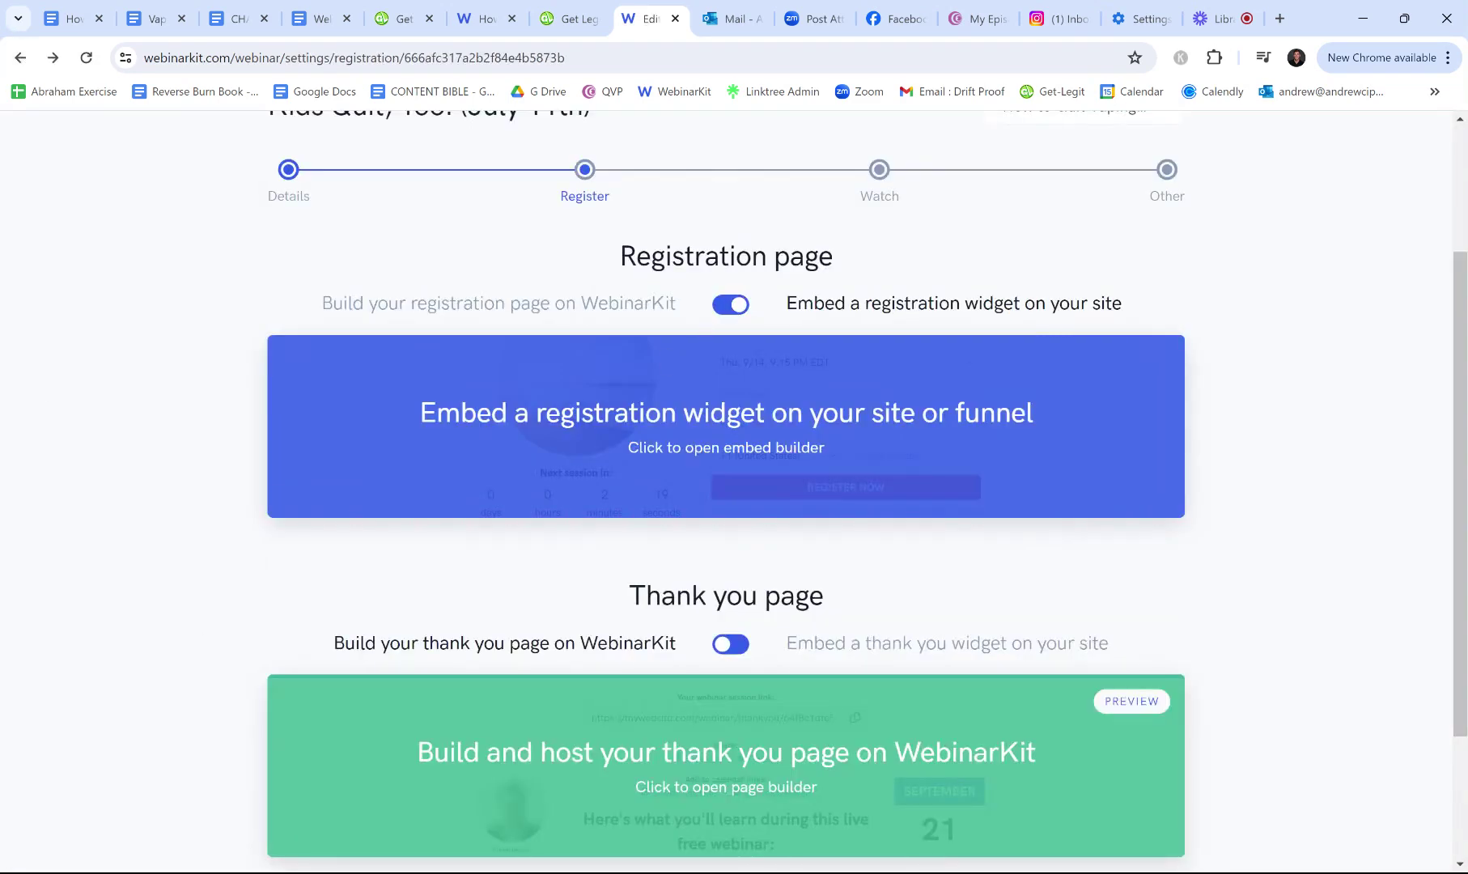
drag(797, 304, 1214, 311)
click(1187, 310)
drag(782, 305, 1148, 302)
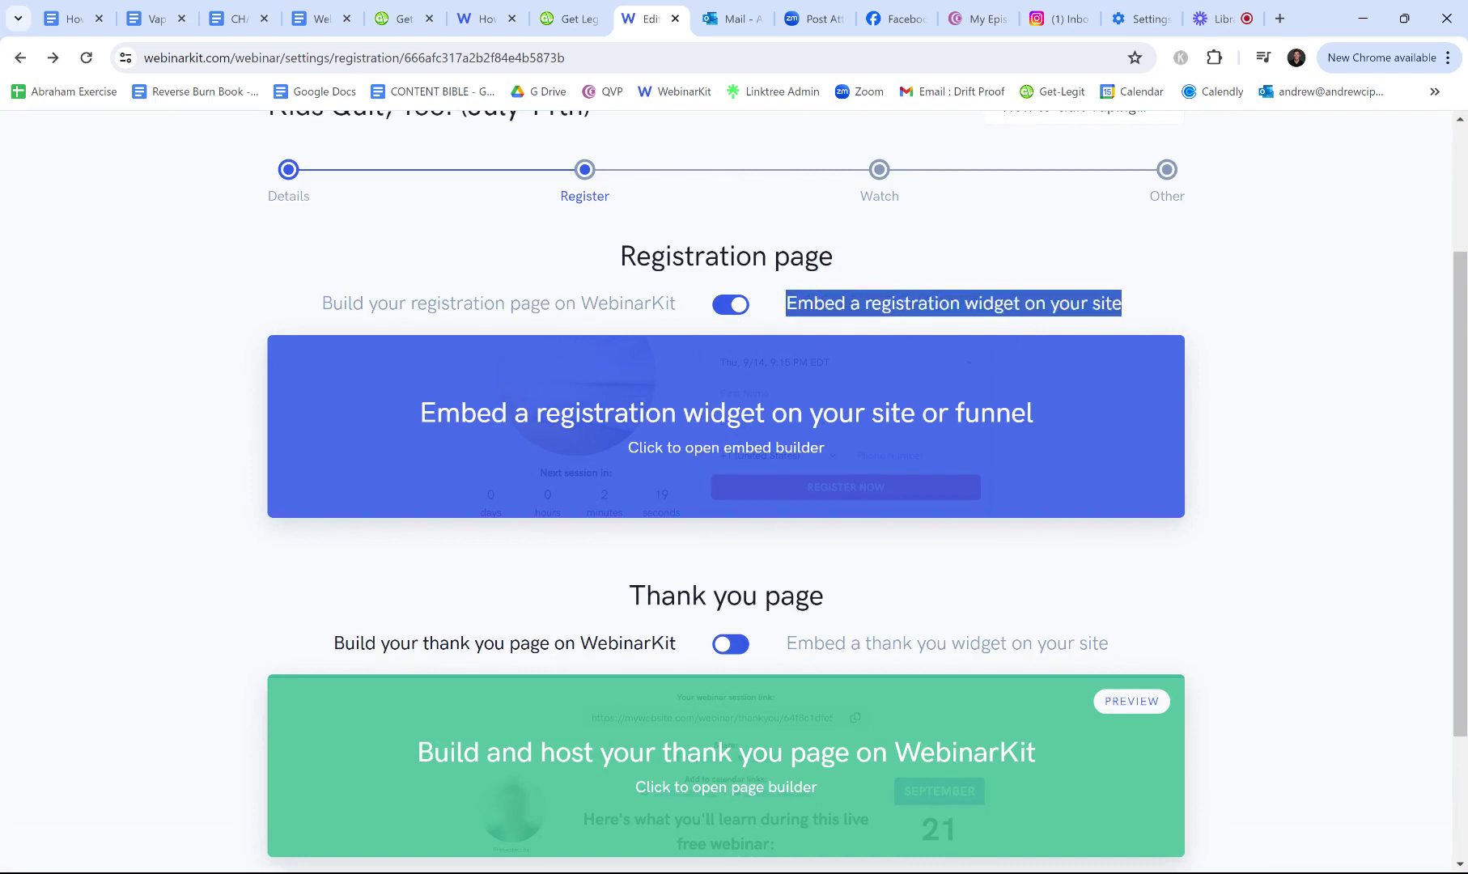
- Reopen the embed builder and view its setup instructions with the two code snippets
click(676, 415)
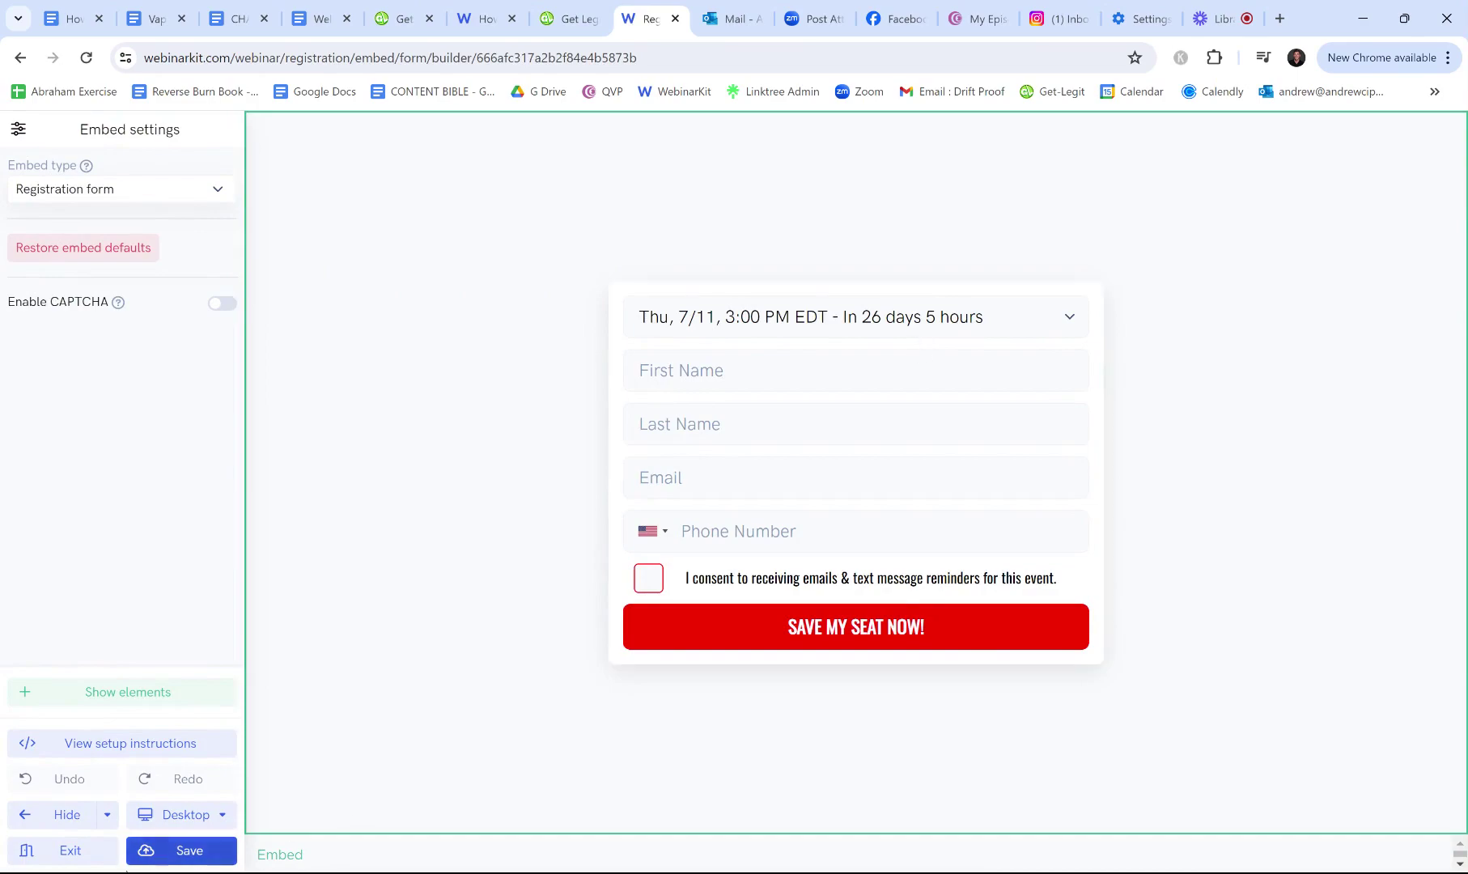
click(159, 746)
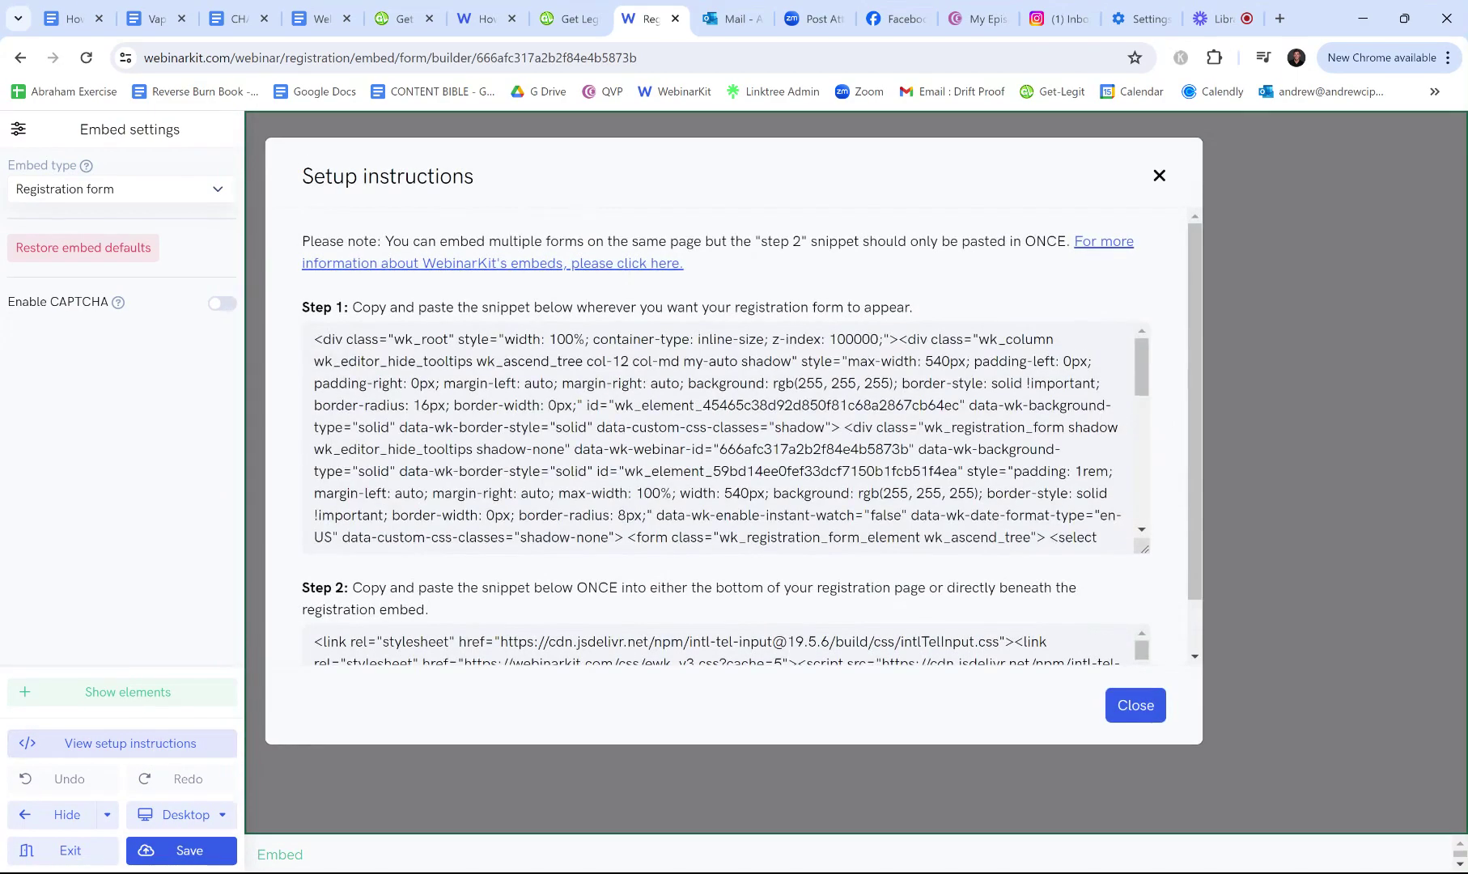
scroll(747, 364, down, 3)
scroll(747, 340, up, 3)
click(560, 9)
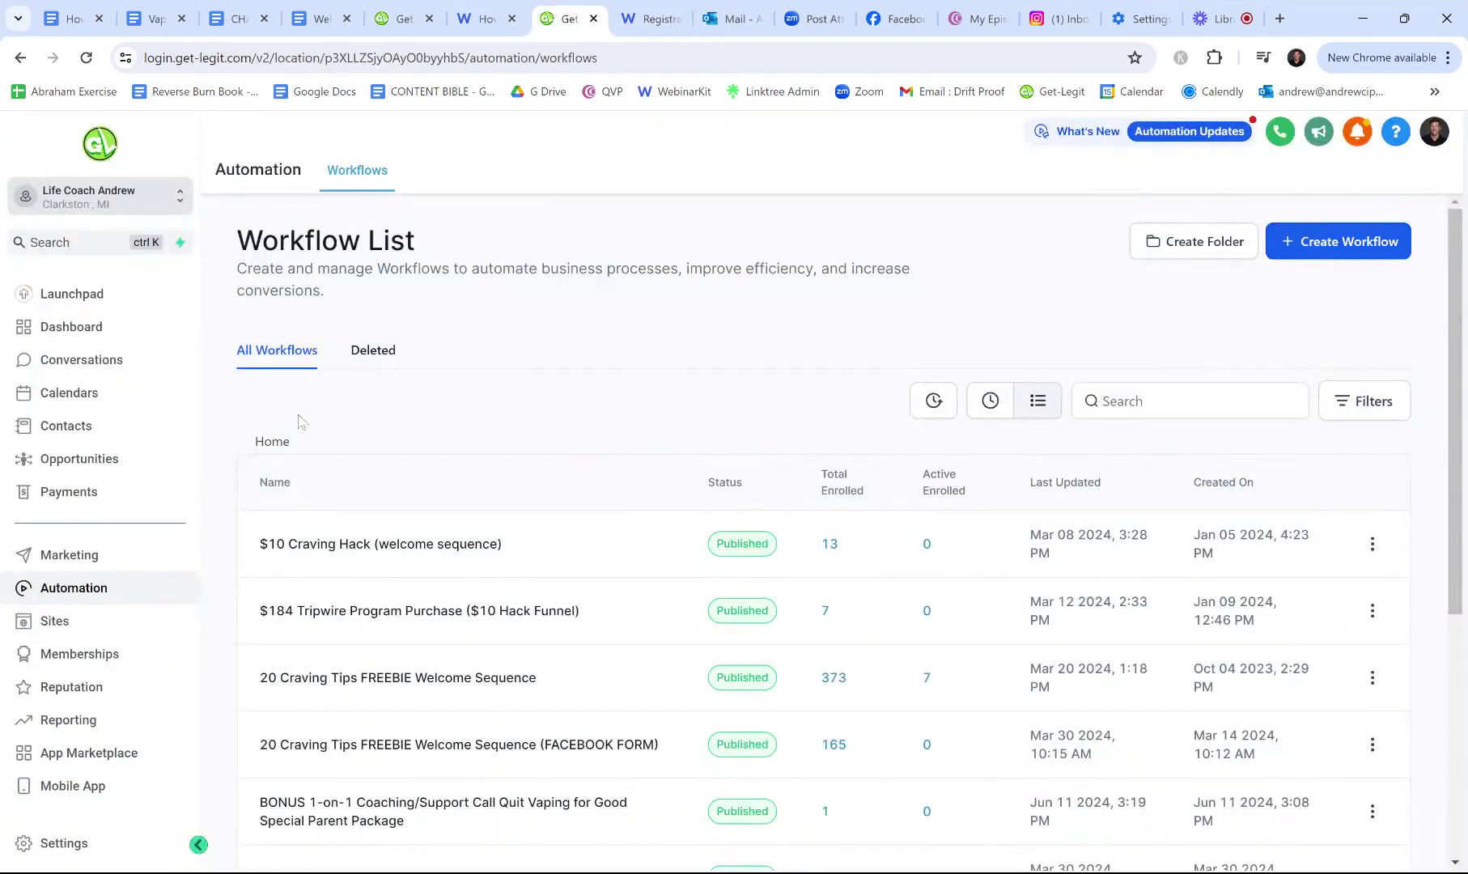
- Open the Quit Vaping Perfect Webinar funnel under Sites and edit its Free-Training page
click(75, 621)
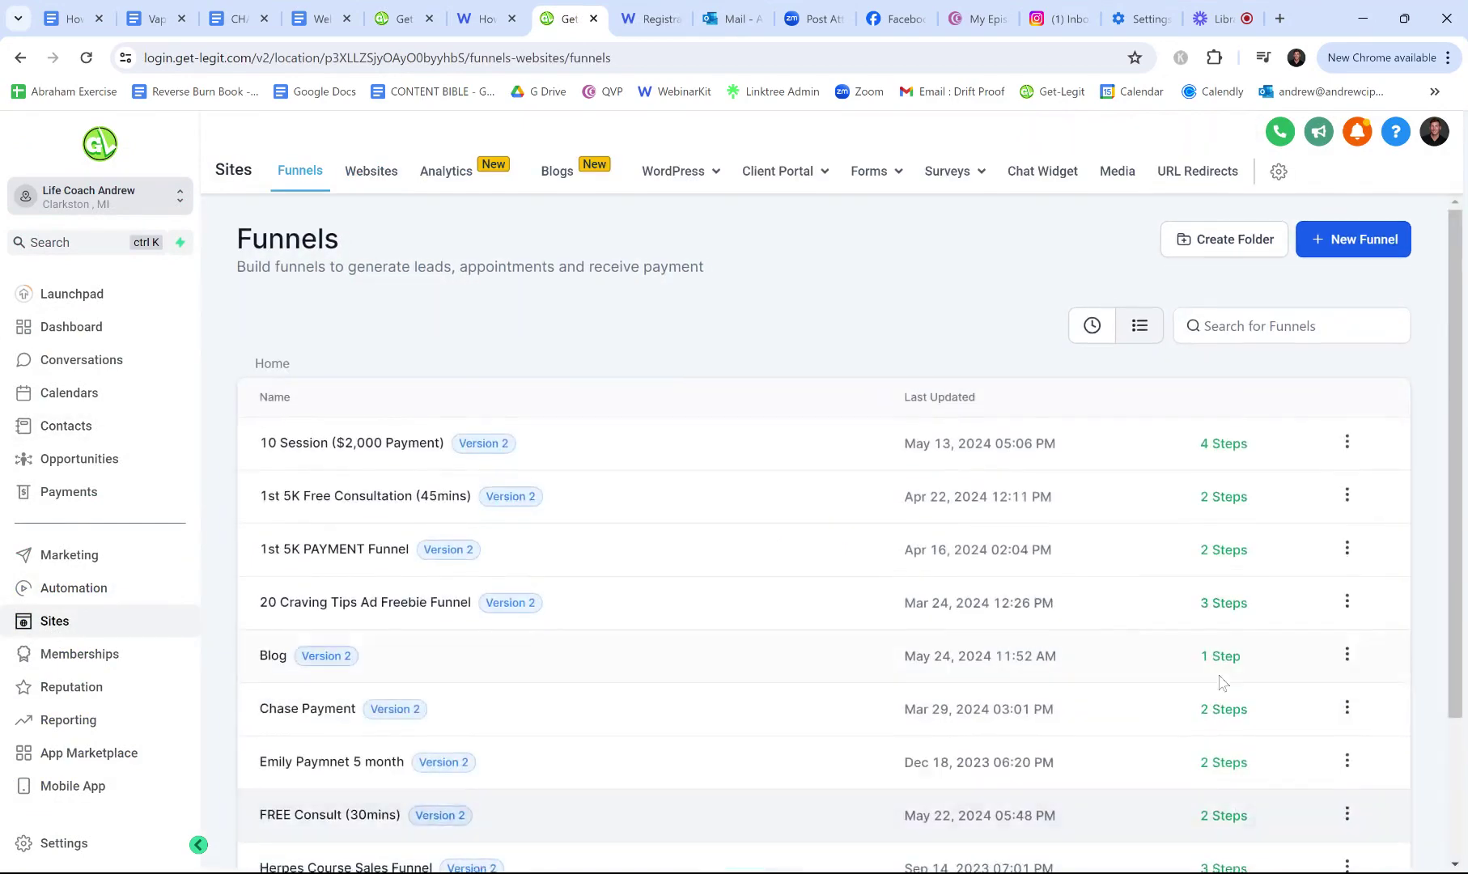
scroll(1173, 809, down, 3)
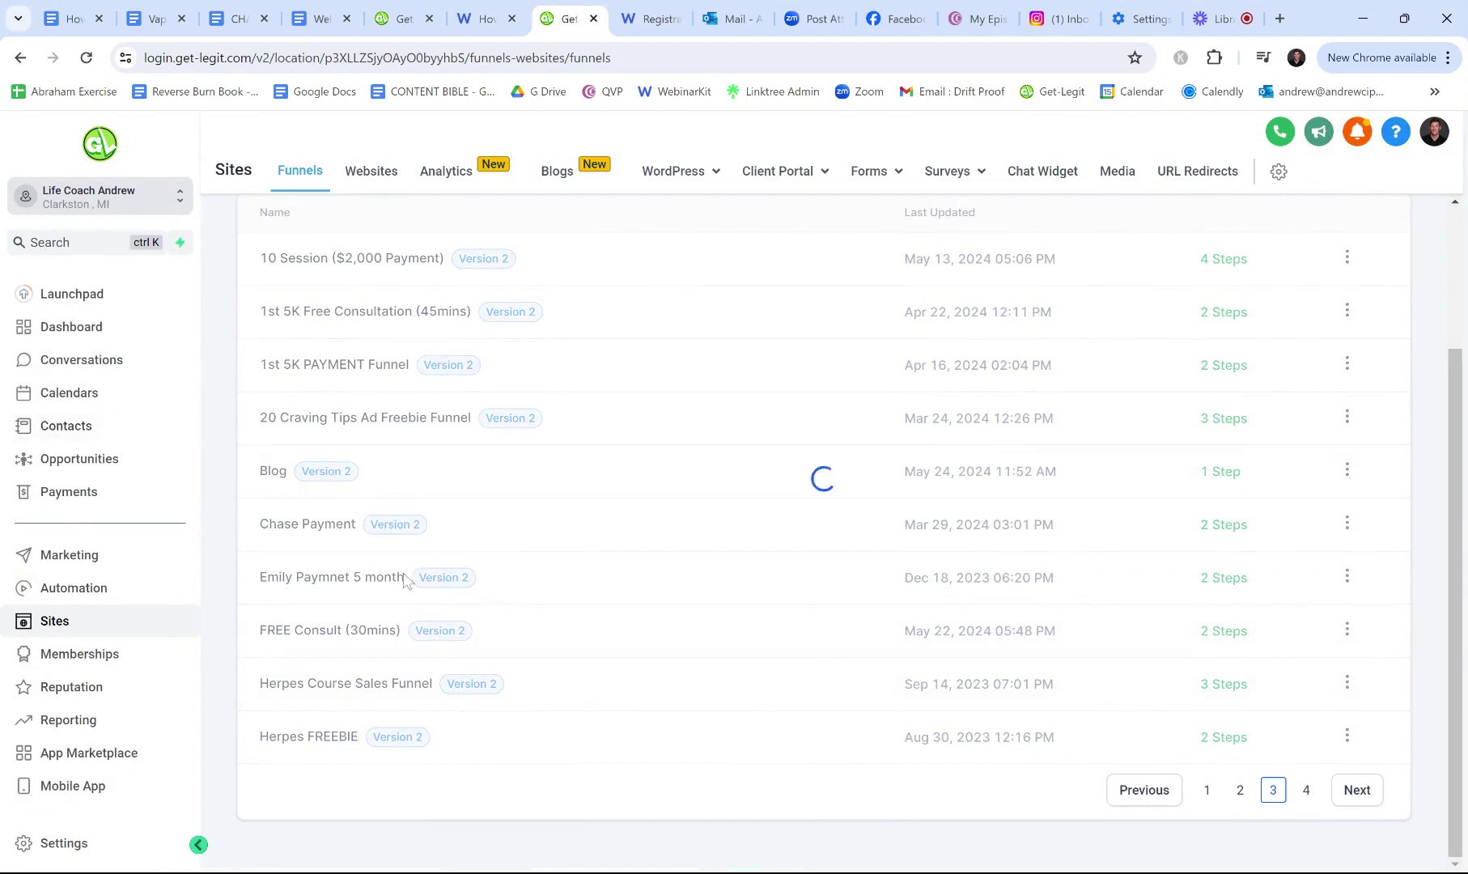
click(370, 528)
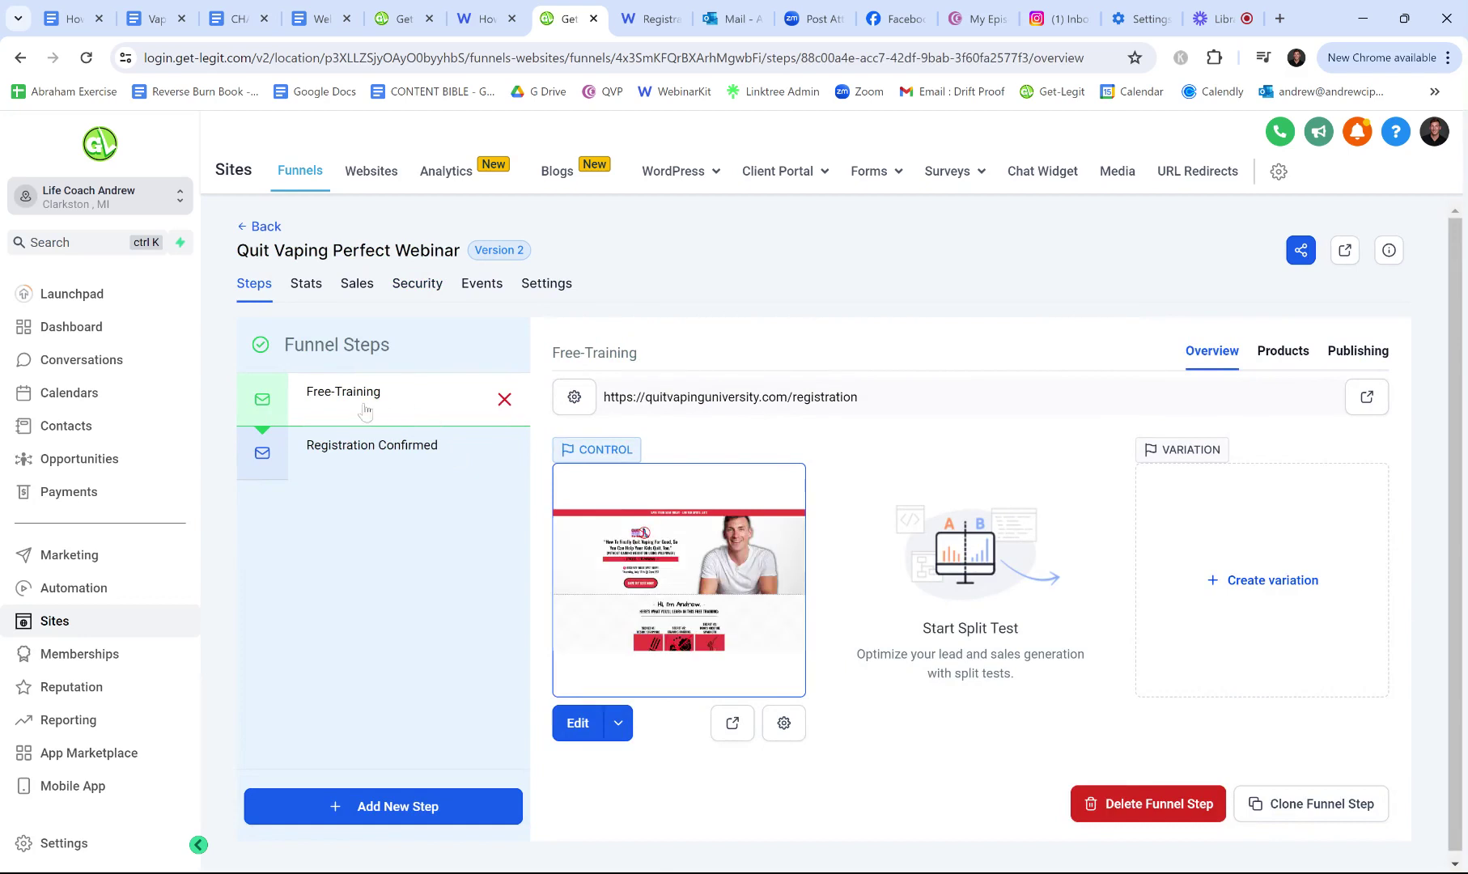
click(371, 454)
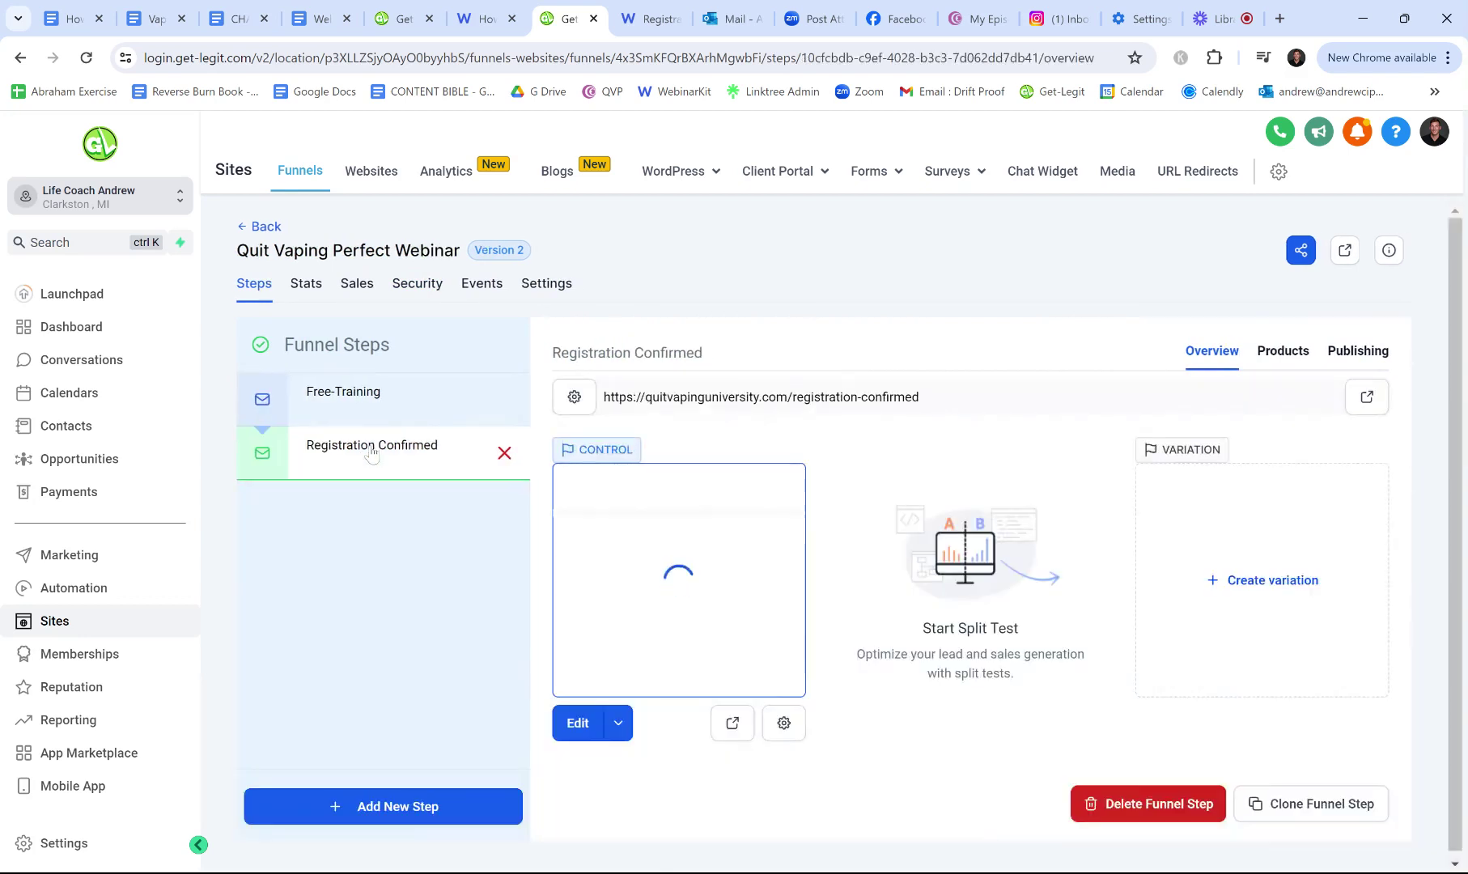
click(389, 395)
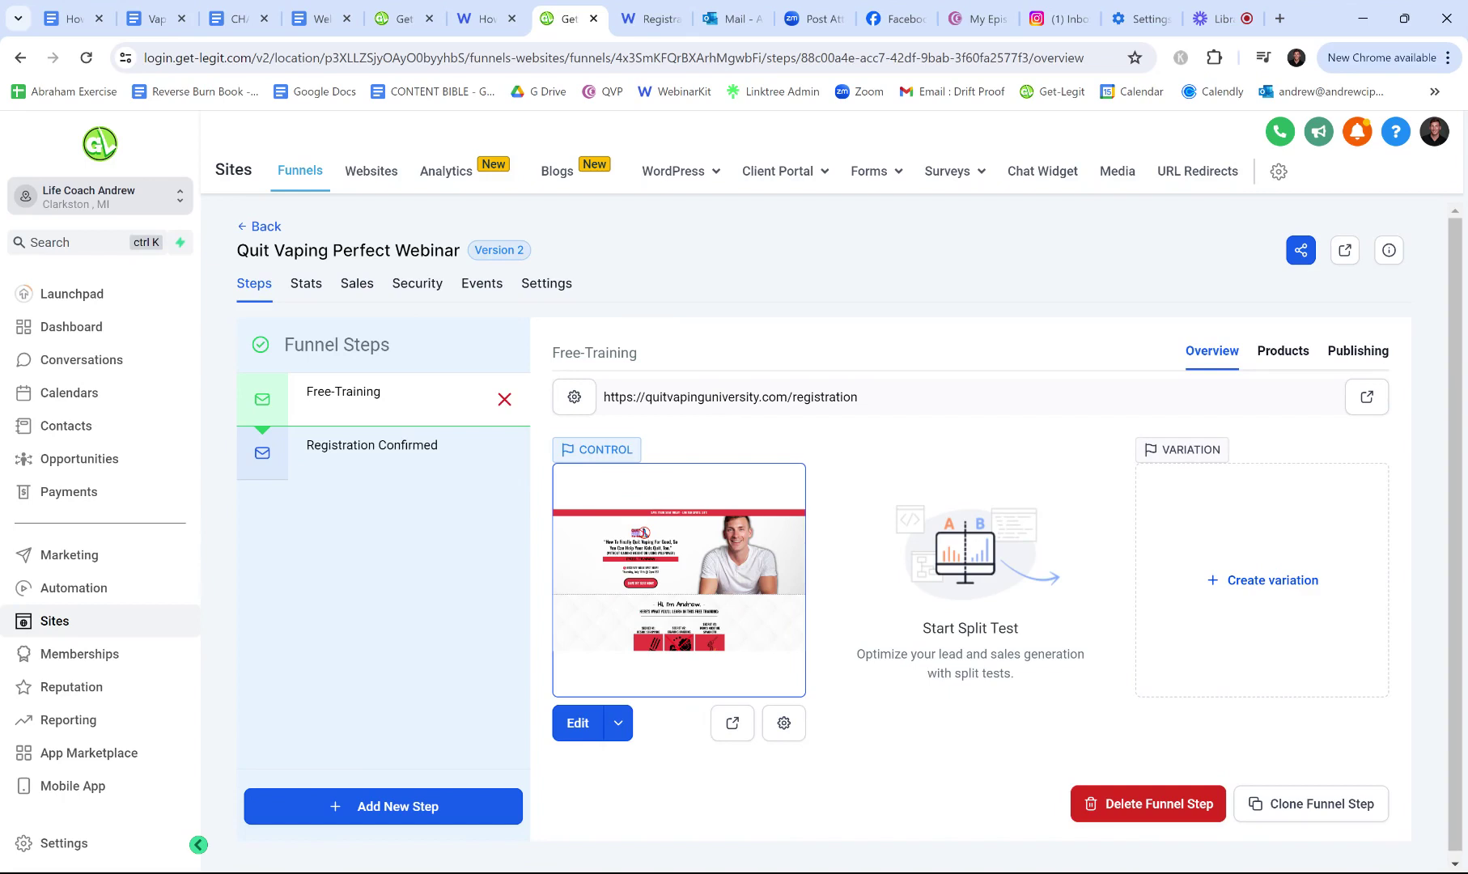
click(592, 723)
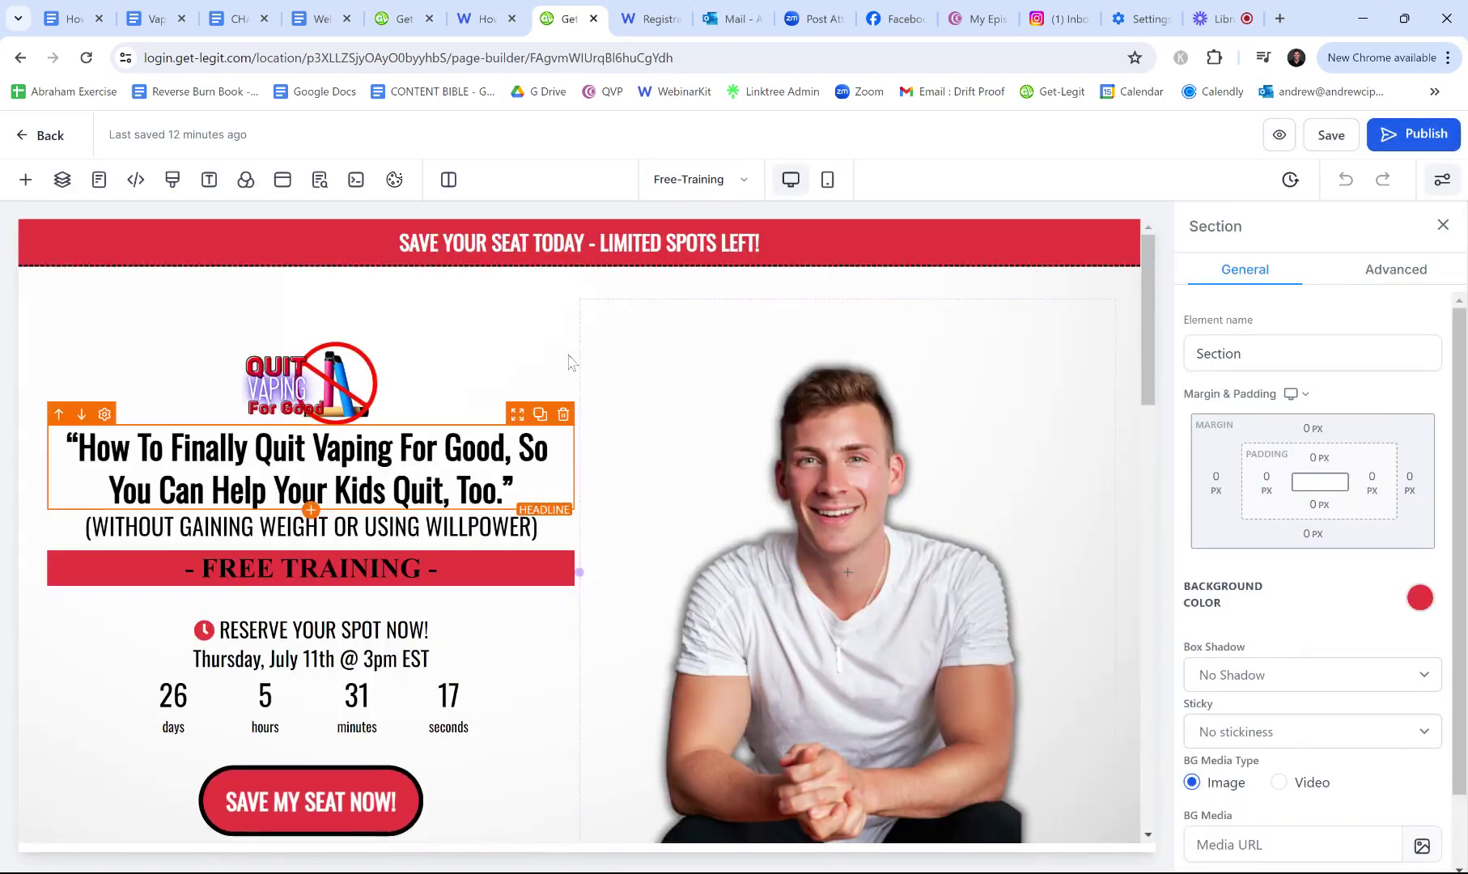
- Select the SAVE MY SEAT NOW button, then bring up the page's popup with its custom HTML block
scroll(679, 268, down, 1)
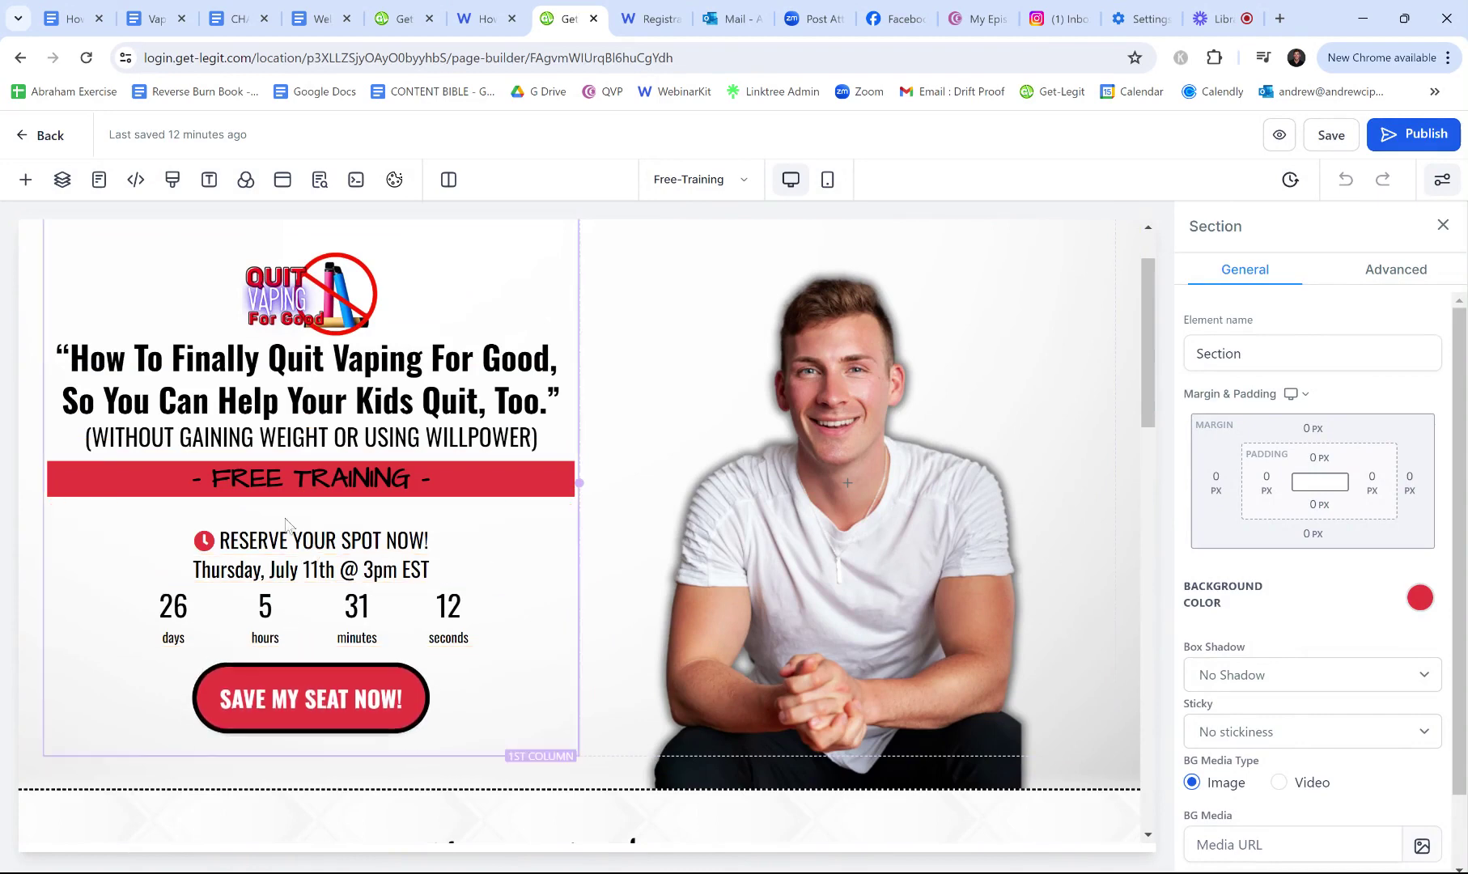
scroll(671, 378, down, 10)
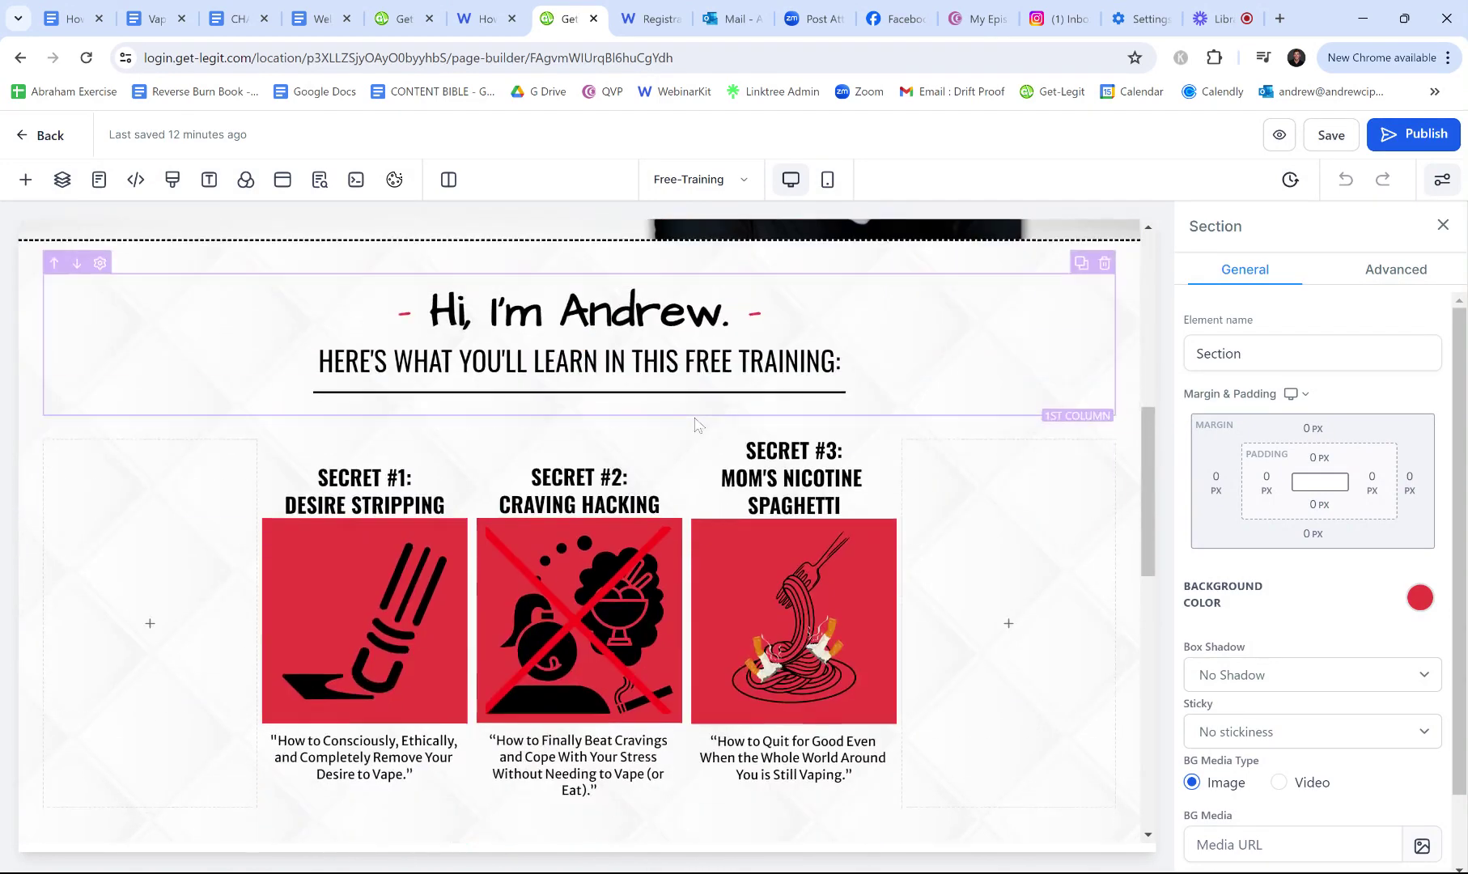
scroll(736, 571, down, 7)
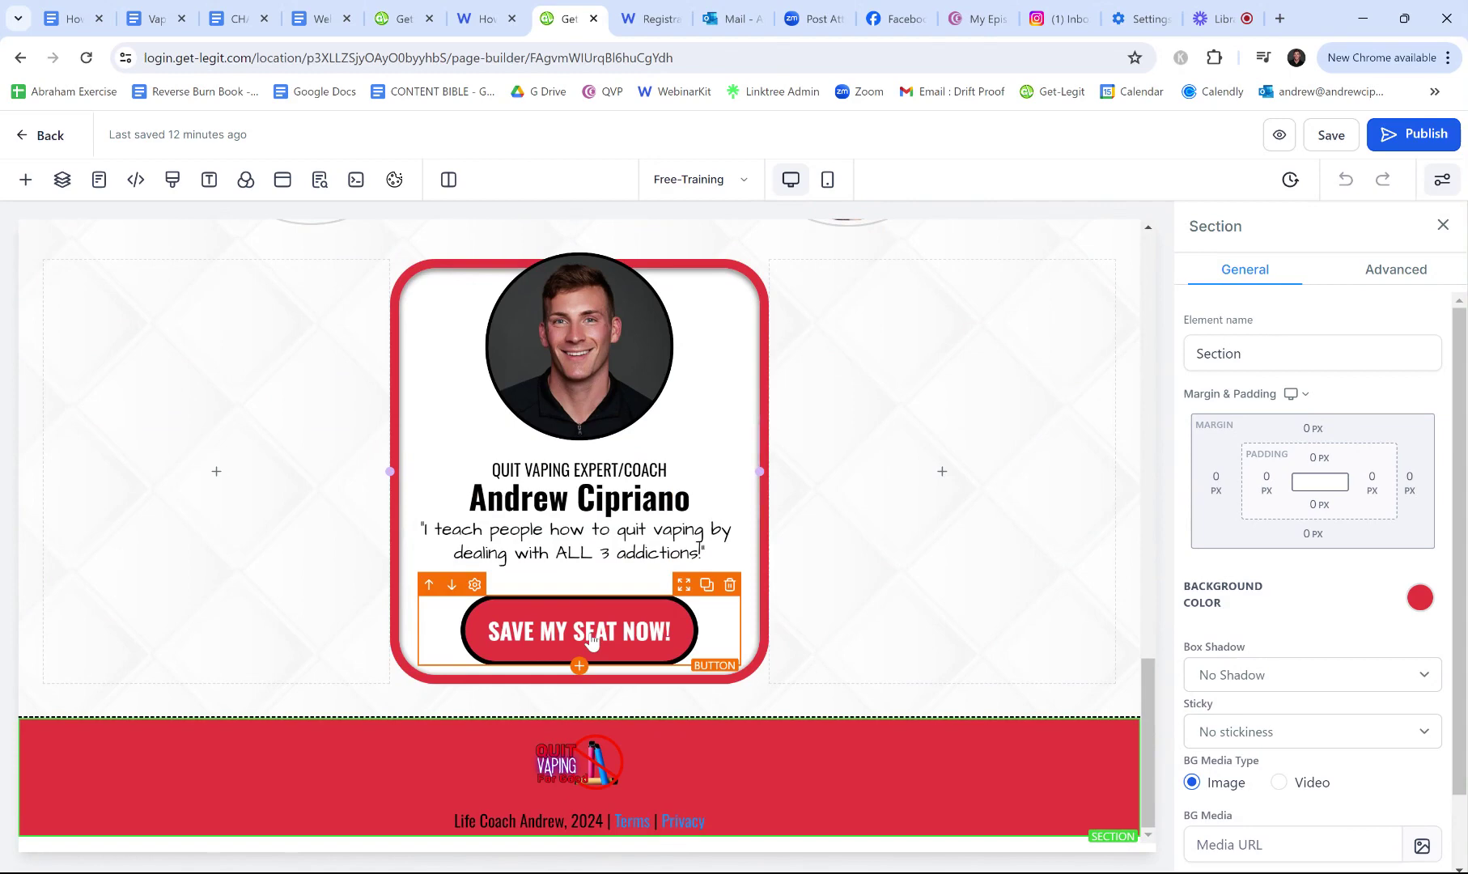
click(591, 639)
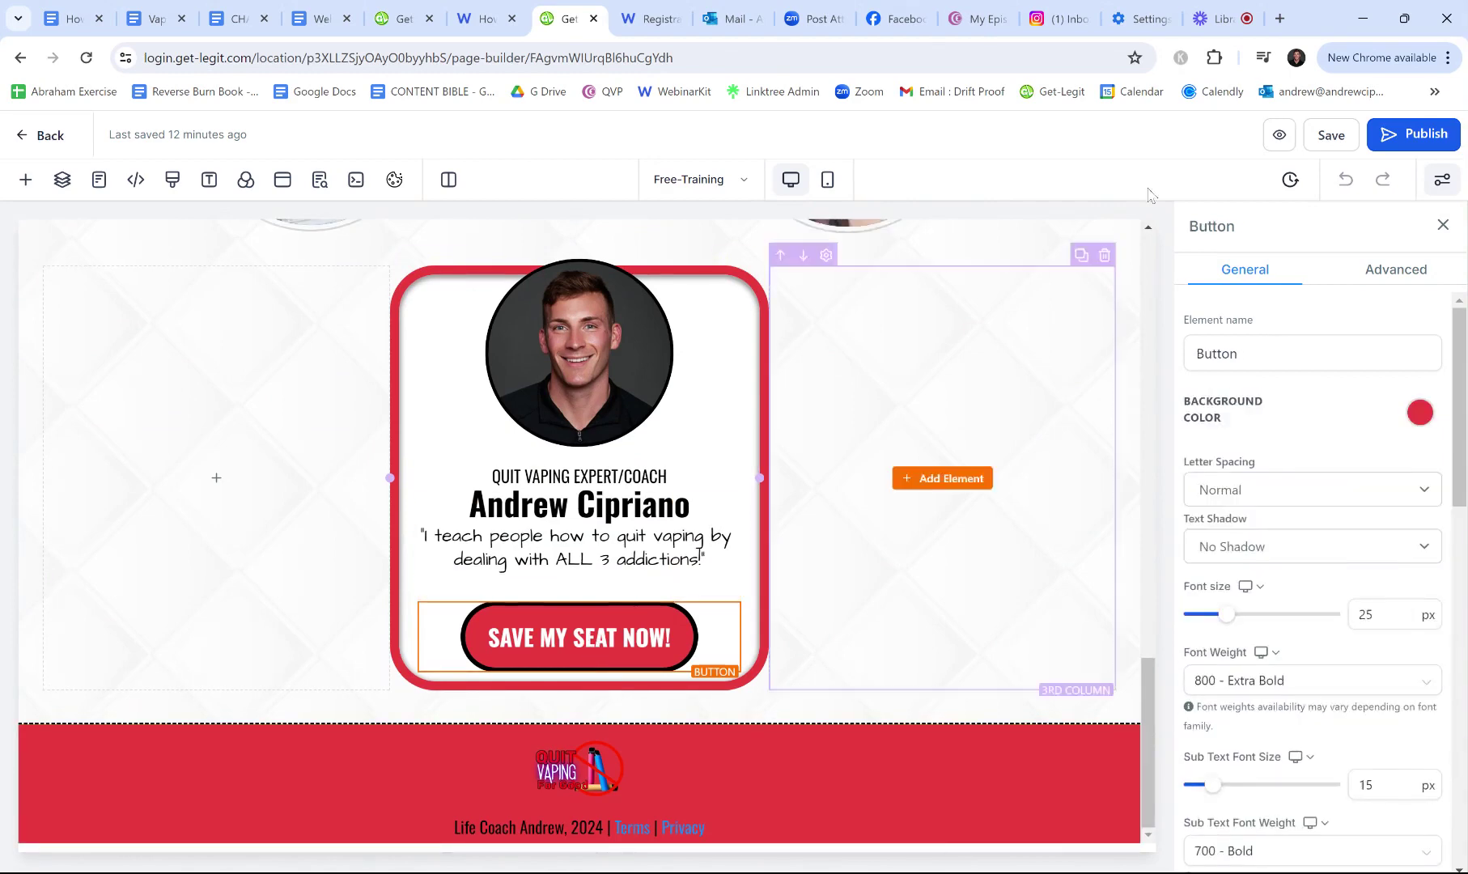
scroll(672, 229, up, 3)
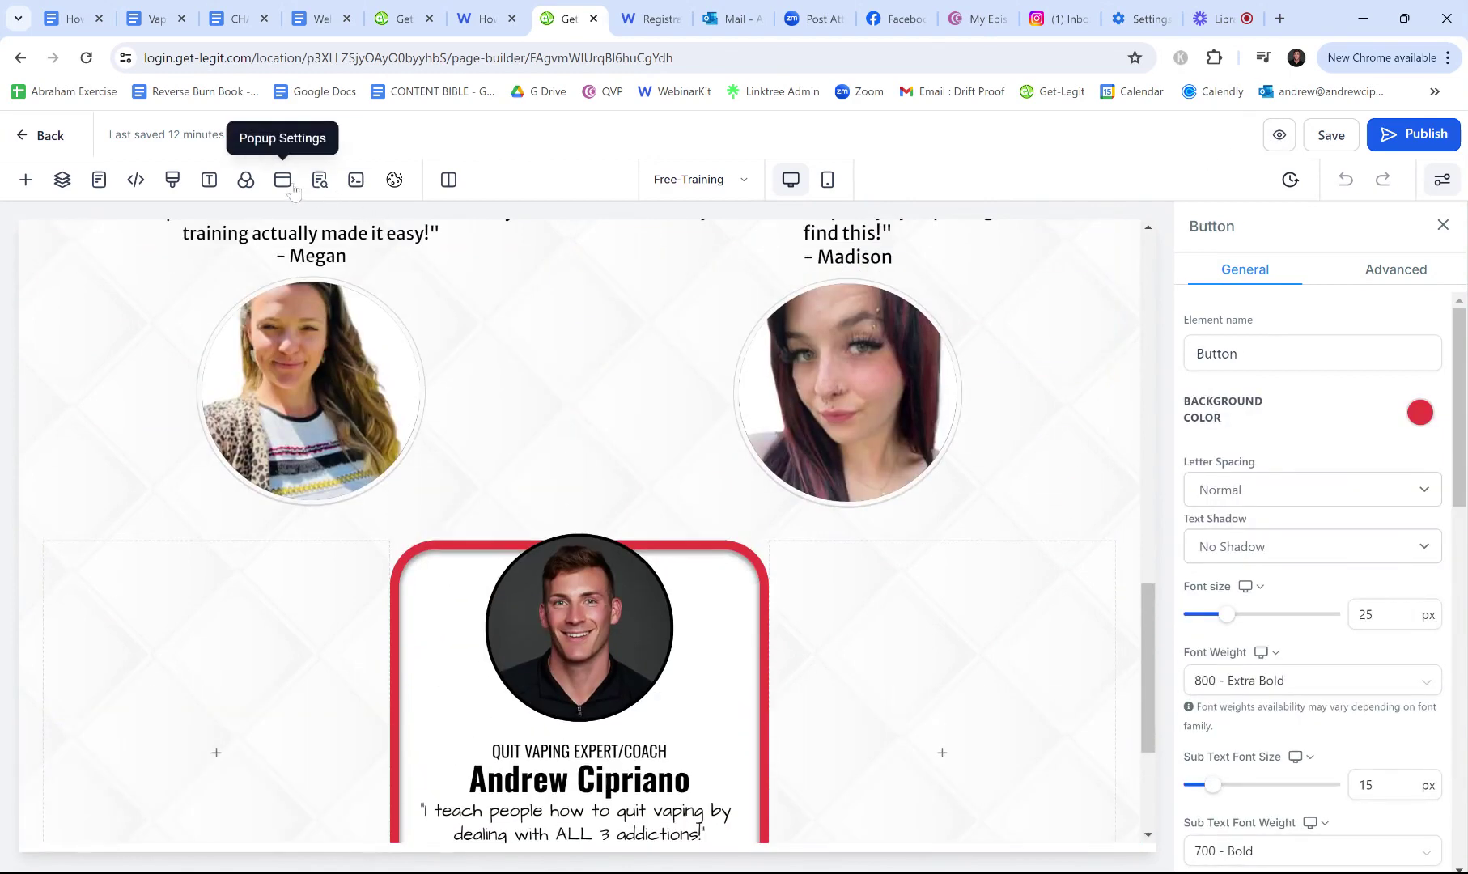
click(282, 178)
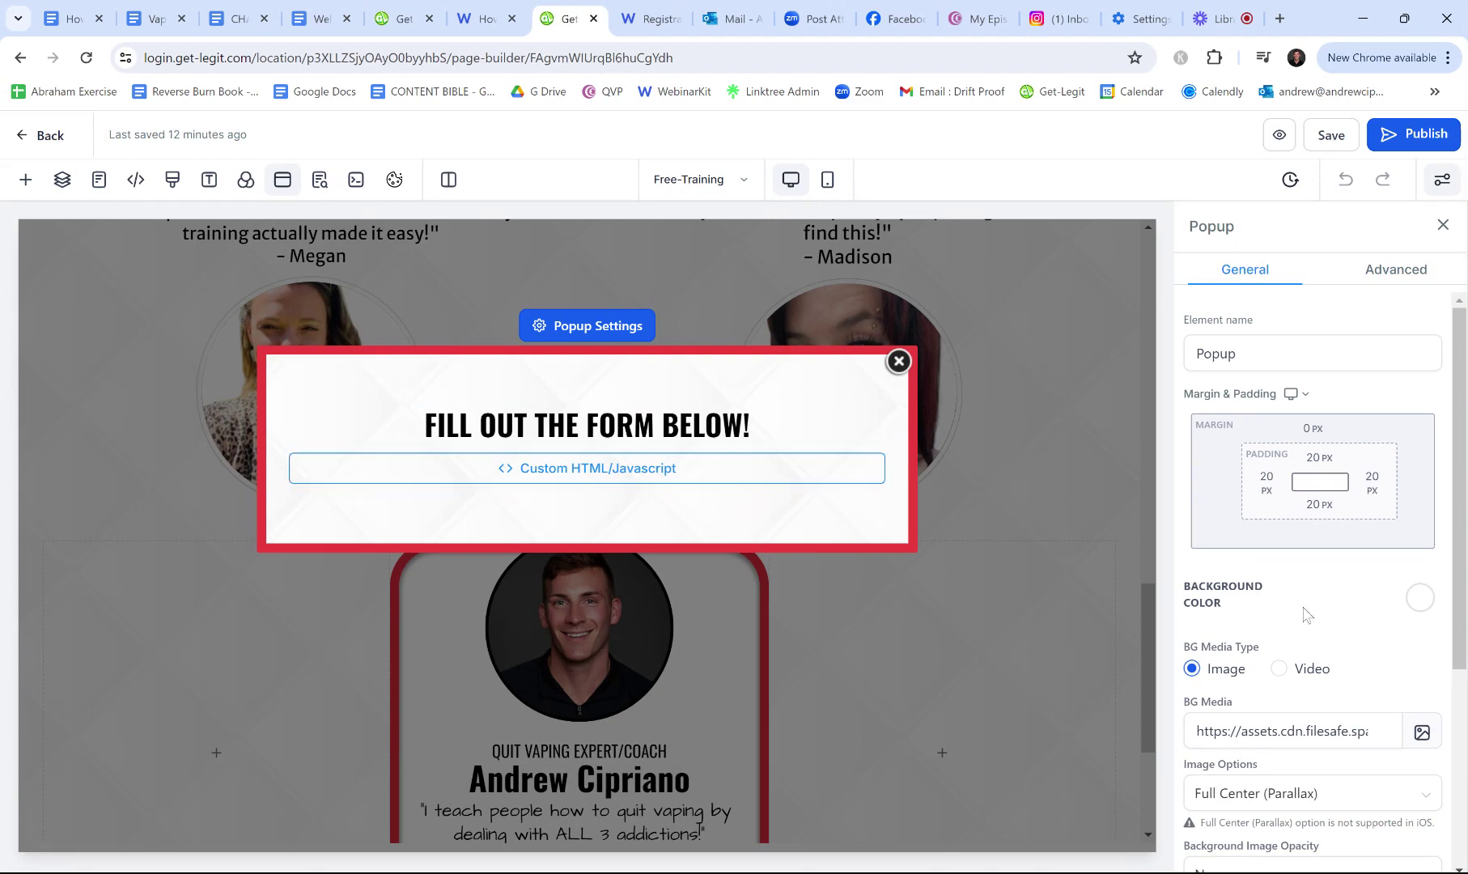
- Open the popup's custom HTML code and add WebinarKit's Step 1 registration form snippet
click(614, 468)
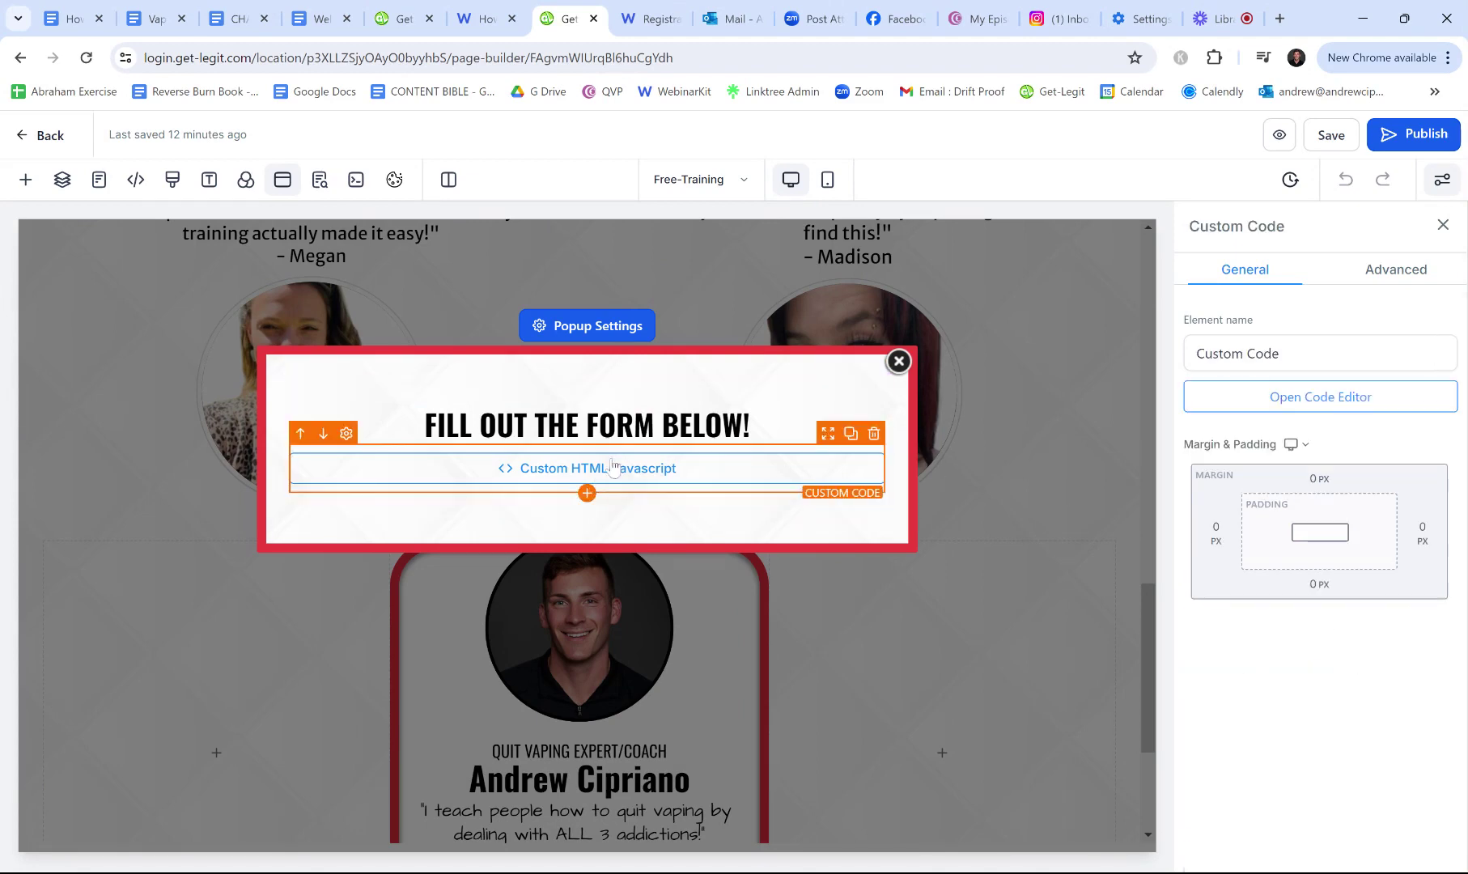
click(1294, 398)
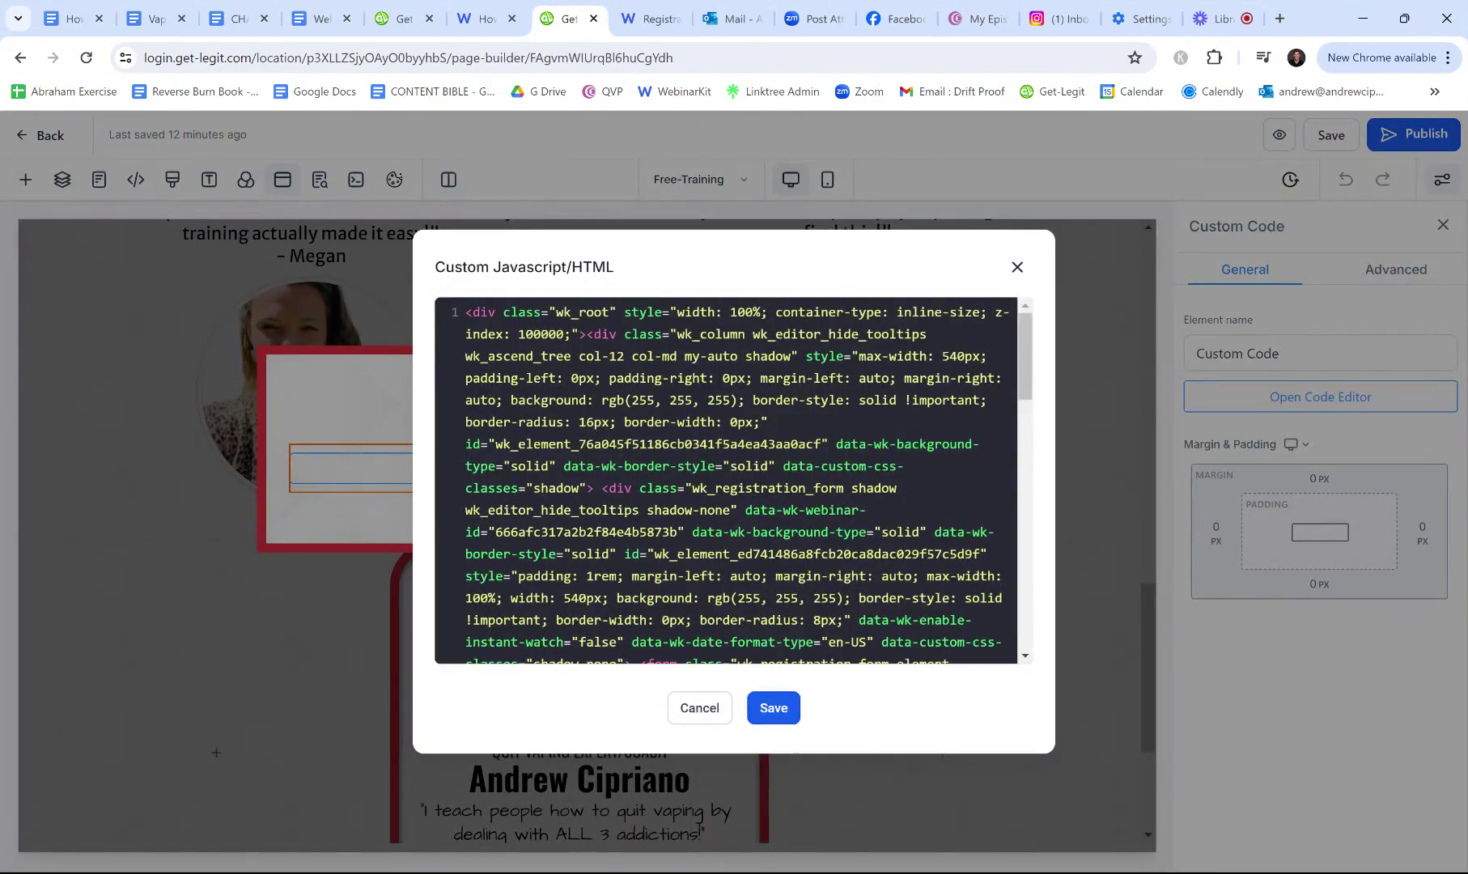
scroll(728, 478, down, 10)
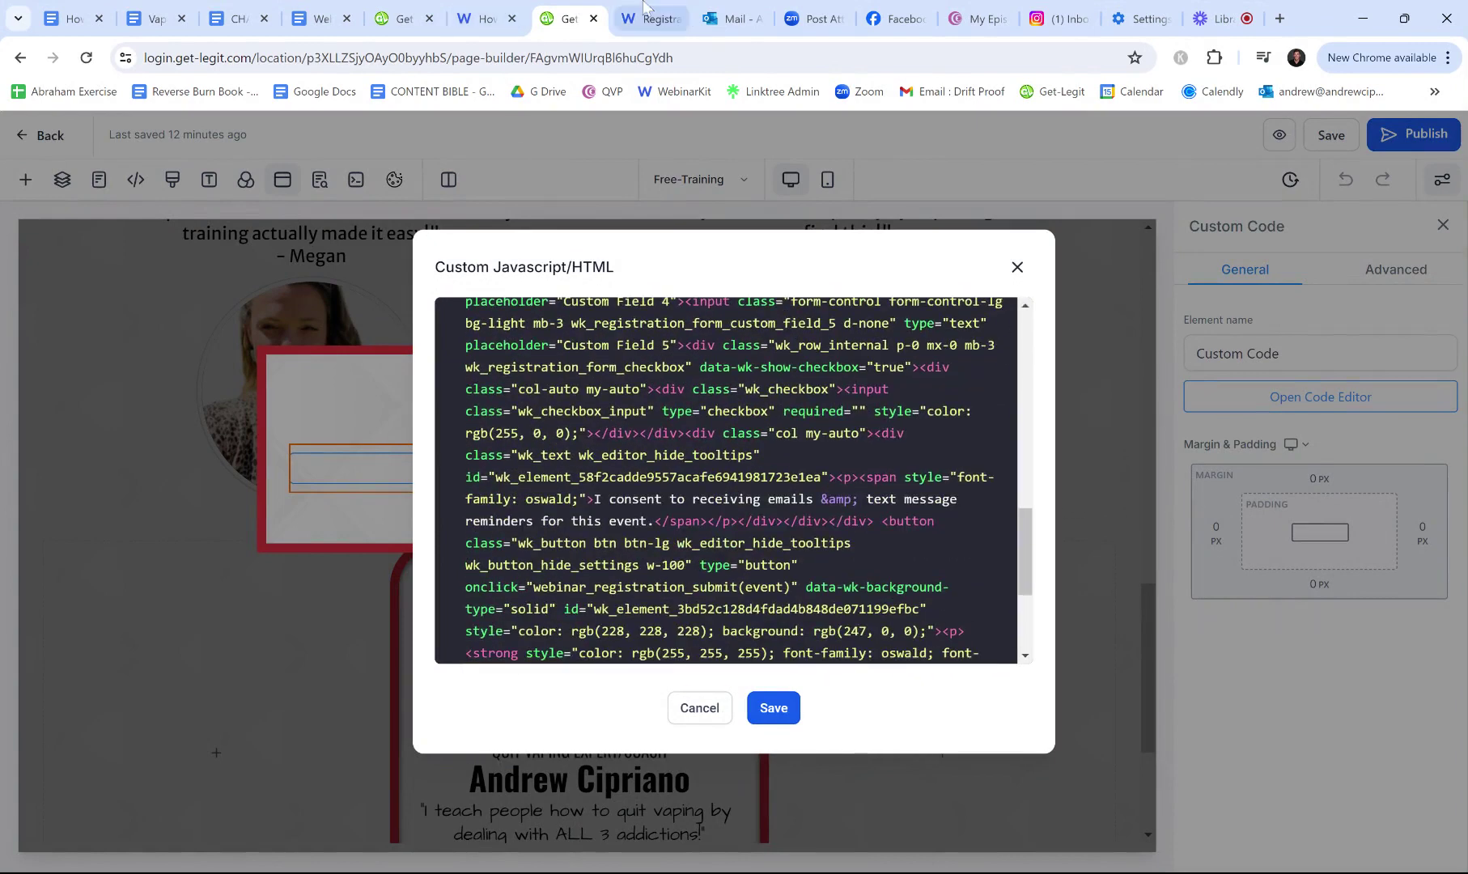
click(649, 18)
click(465, 383)
key(ctrl+a)
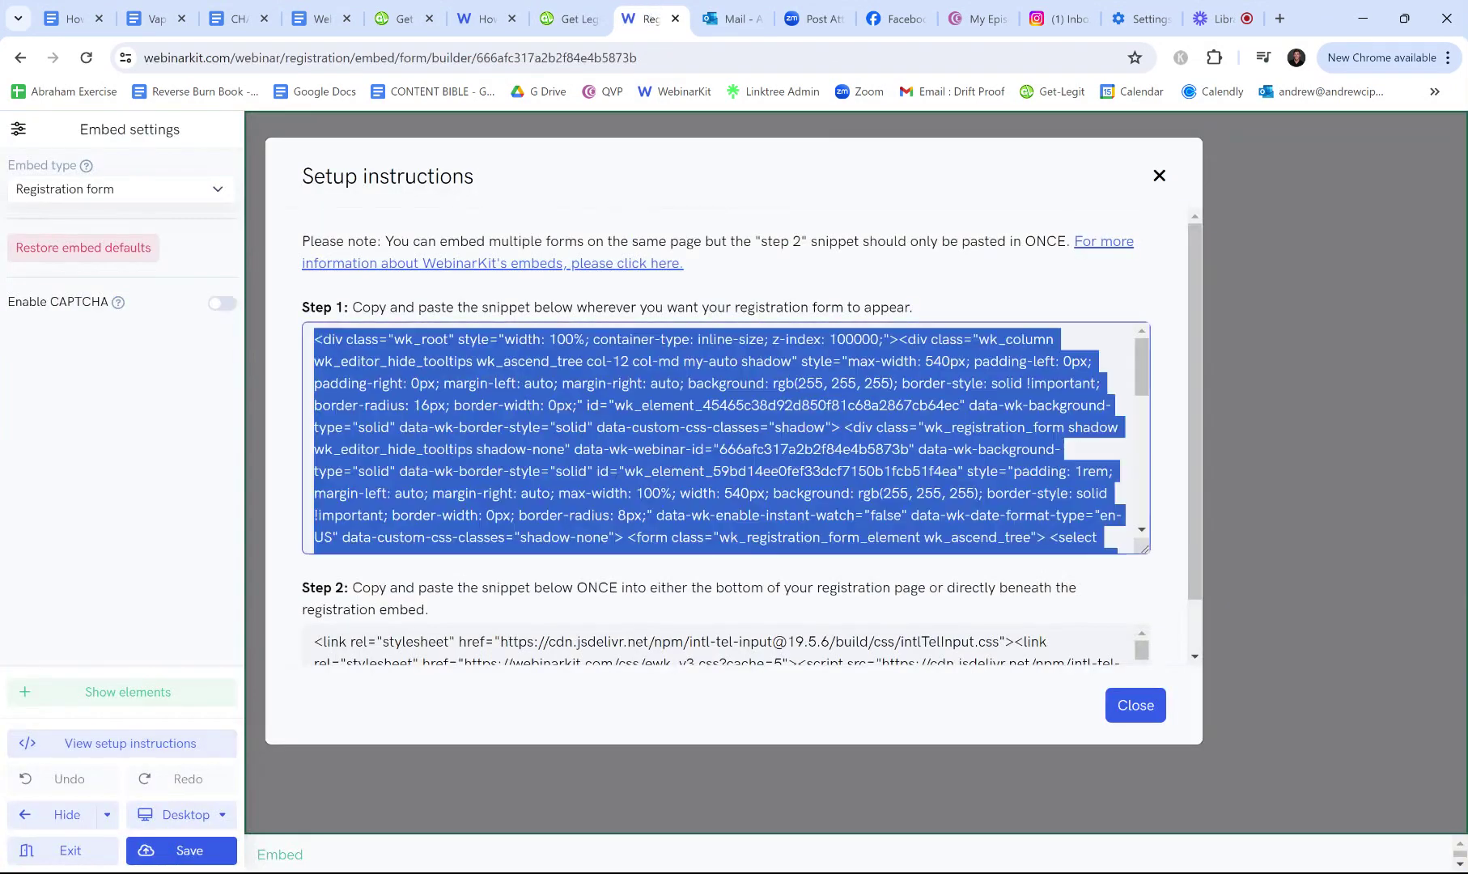
click(570, 18)
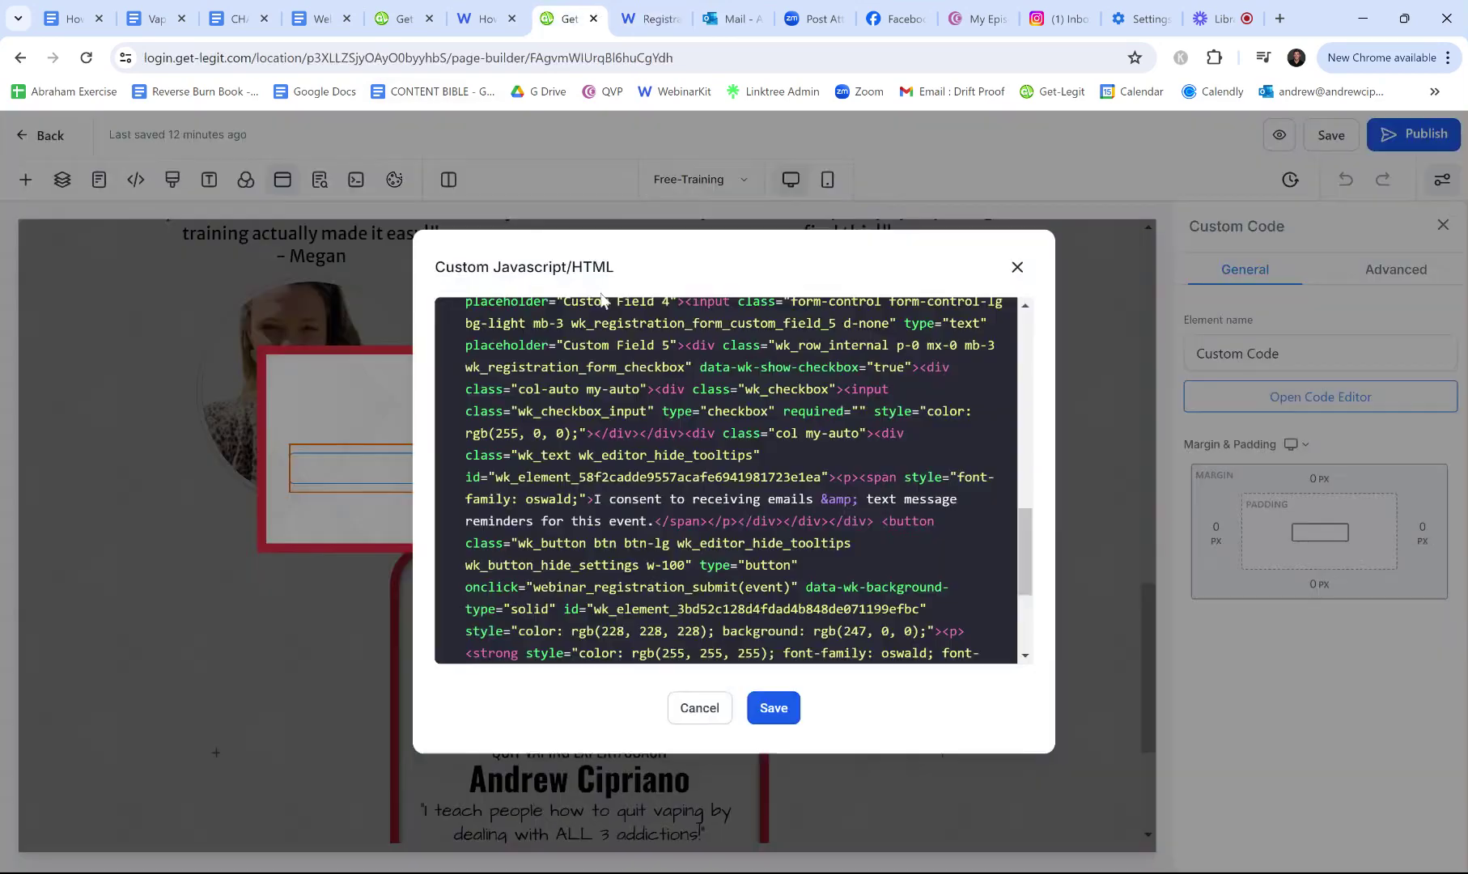
scroll(606, 300, up, 5)
scroll(726, 480, up, 4)
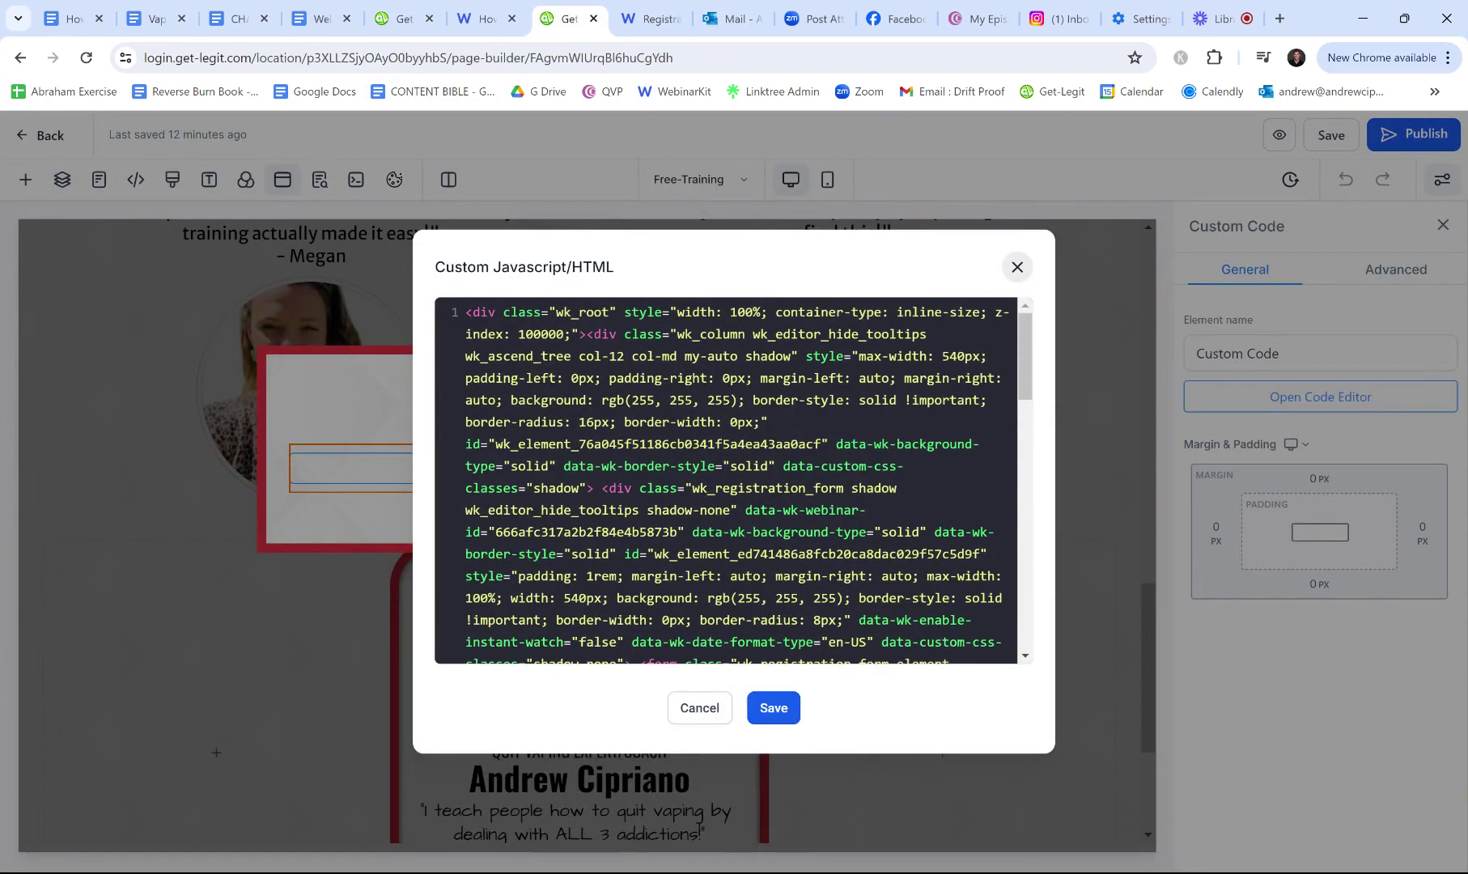
scroll(726, 480, down, 15)
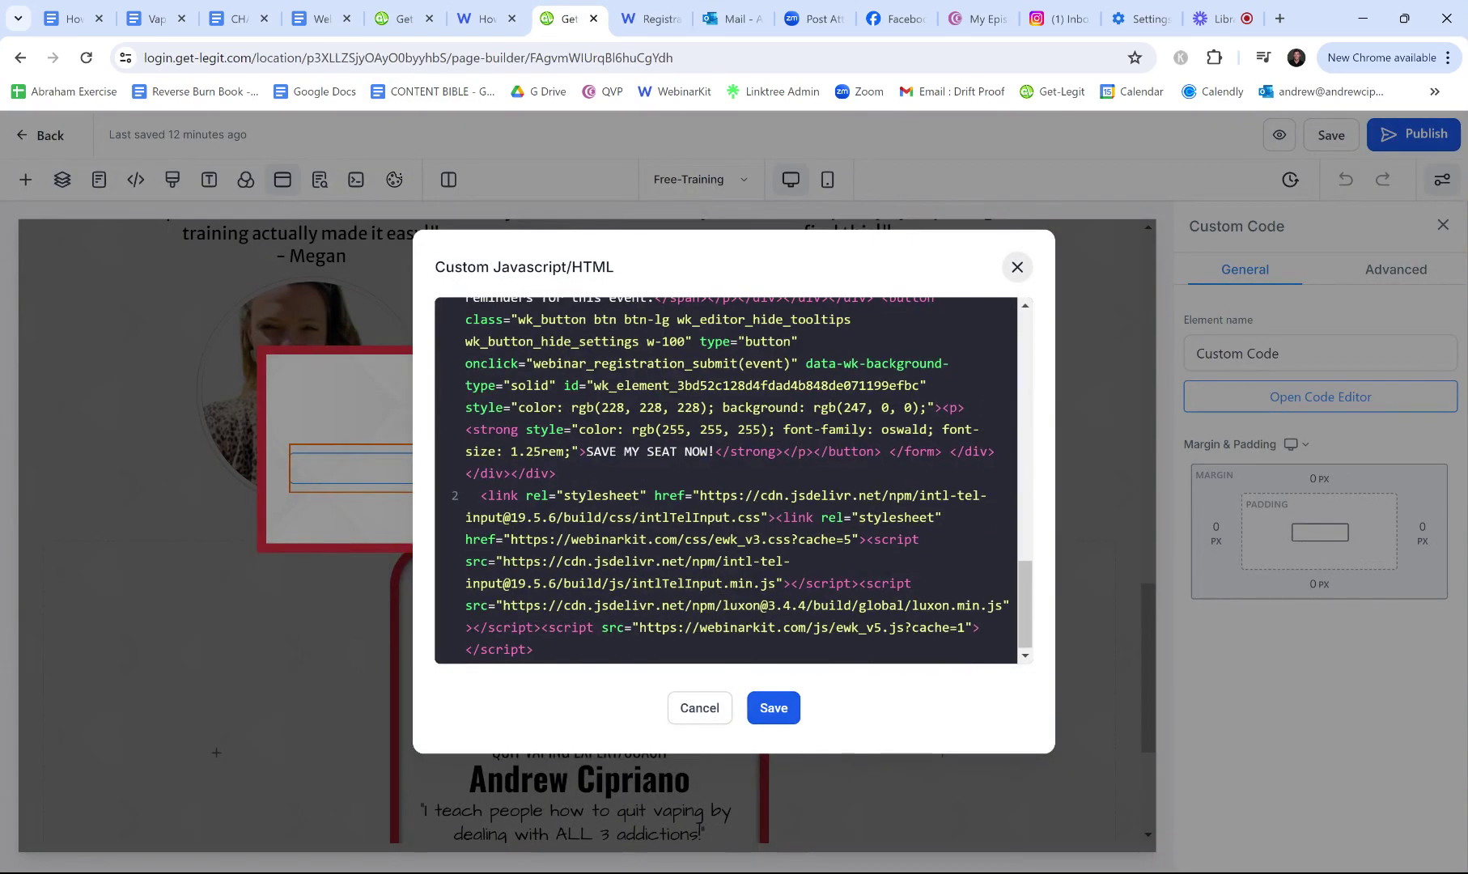
click(558, 473)
- Copy WebinarKit's Step 2 stylesheet and script snippet into the popup's custom code
scroll(459, 499, up, 10)
scroll(466, 495, down, 10)
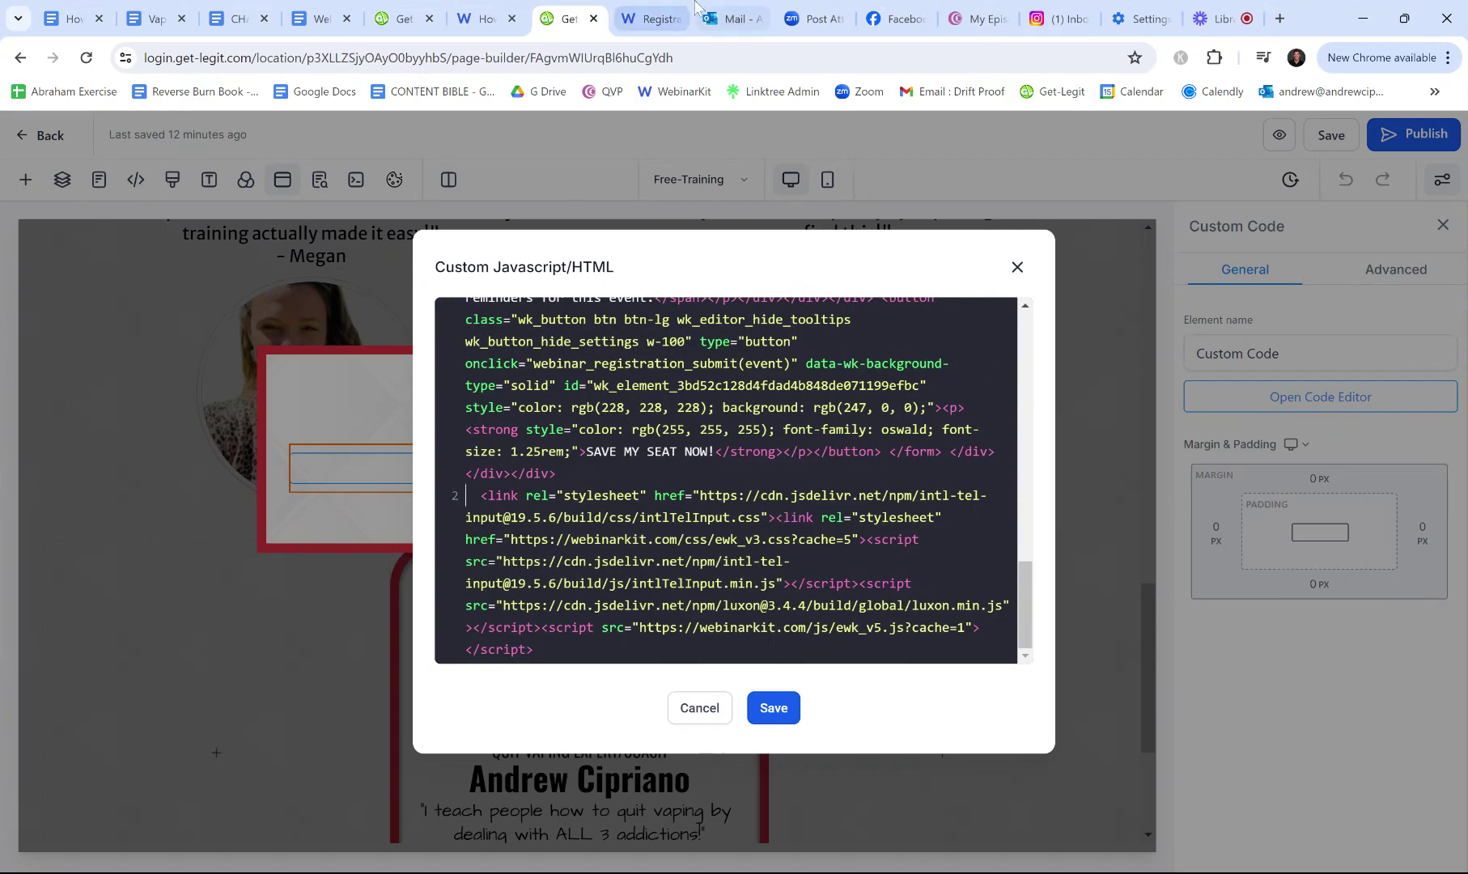
click(649, 18)
scroll(567, 437, down, 3)
click(546, 639)
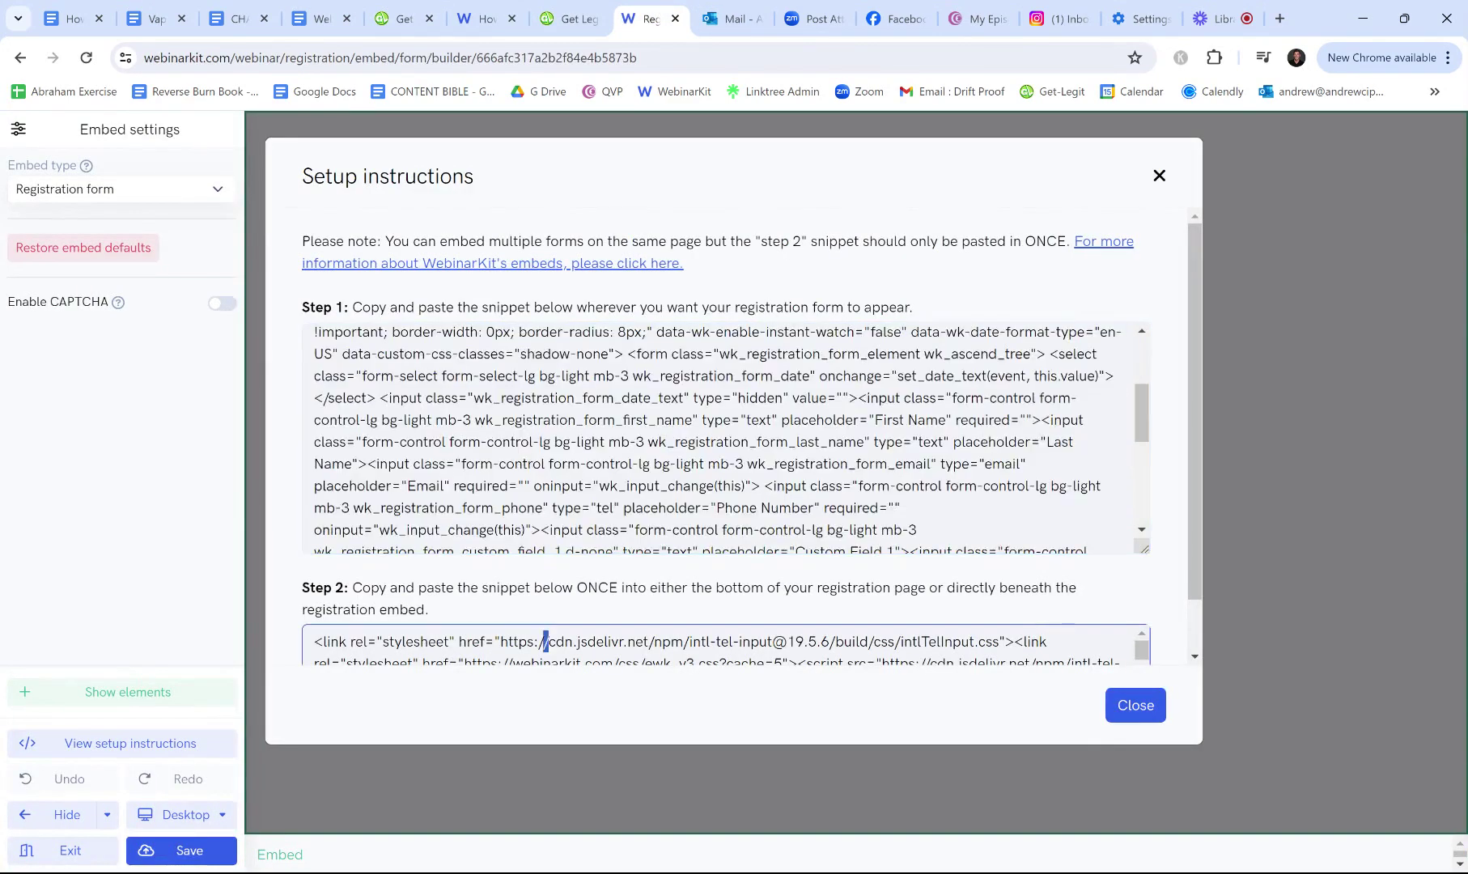
click(571, 18)
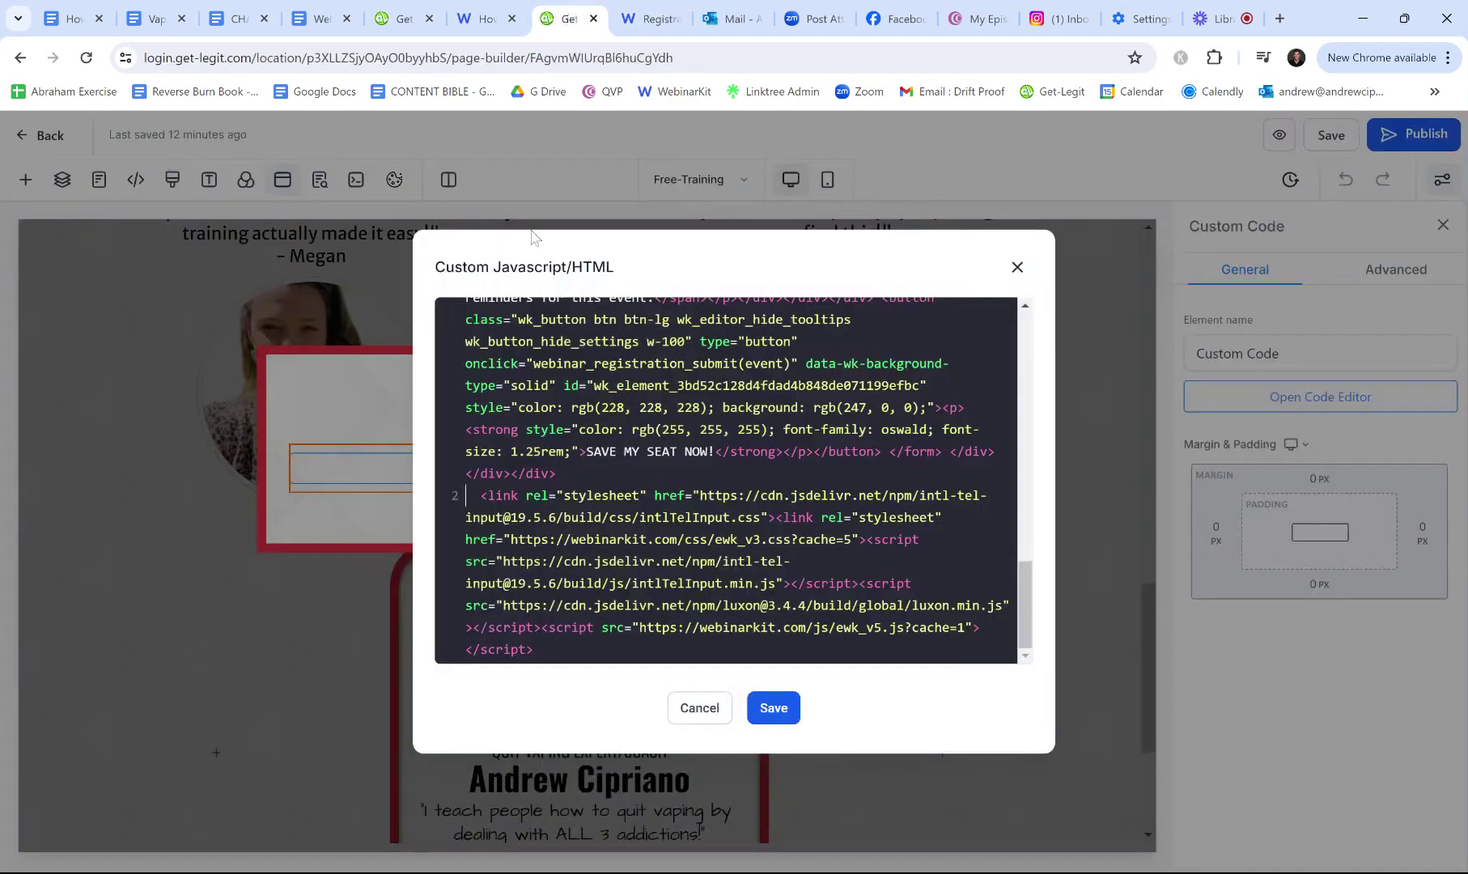
- Save the custom code and the landing page, dismissing the SEO meta data settings
click(773, 709)
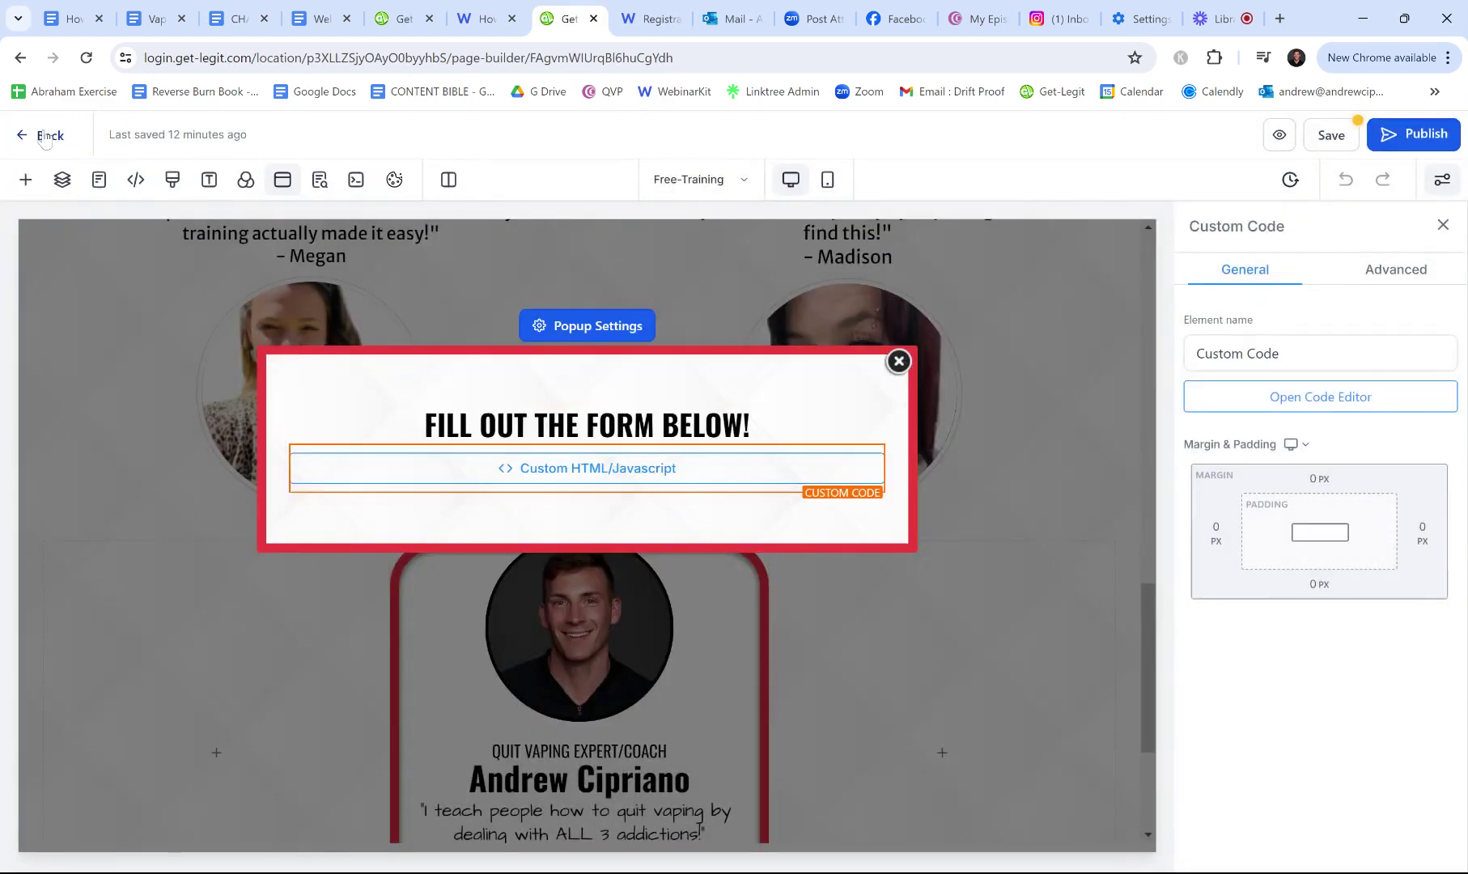
click(1305, 136)
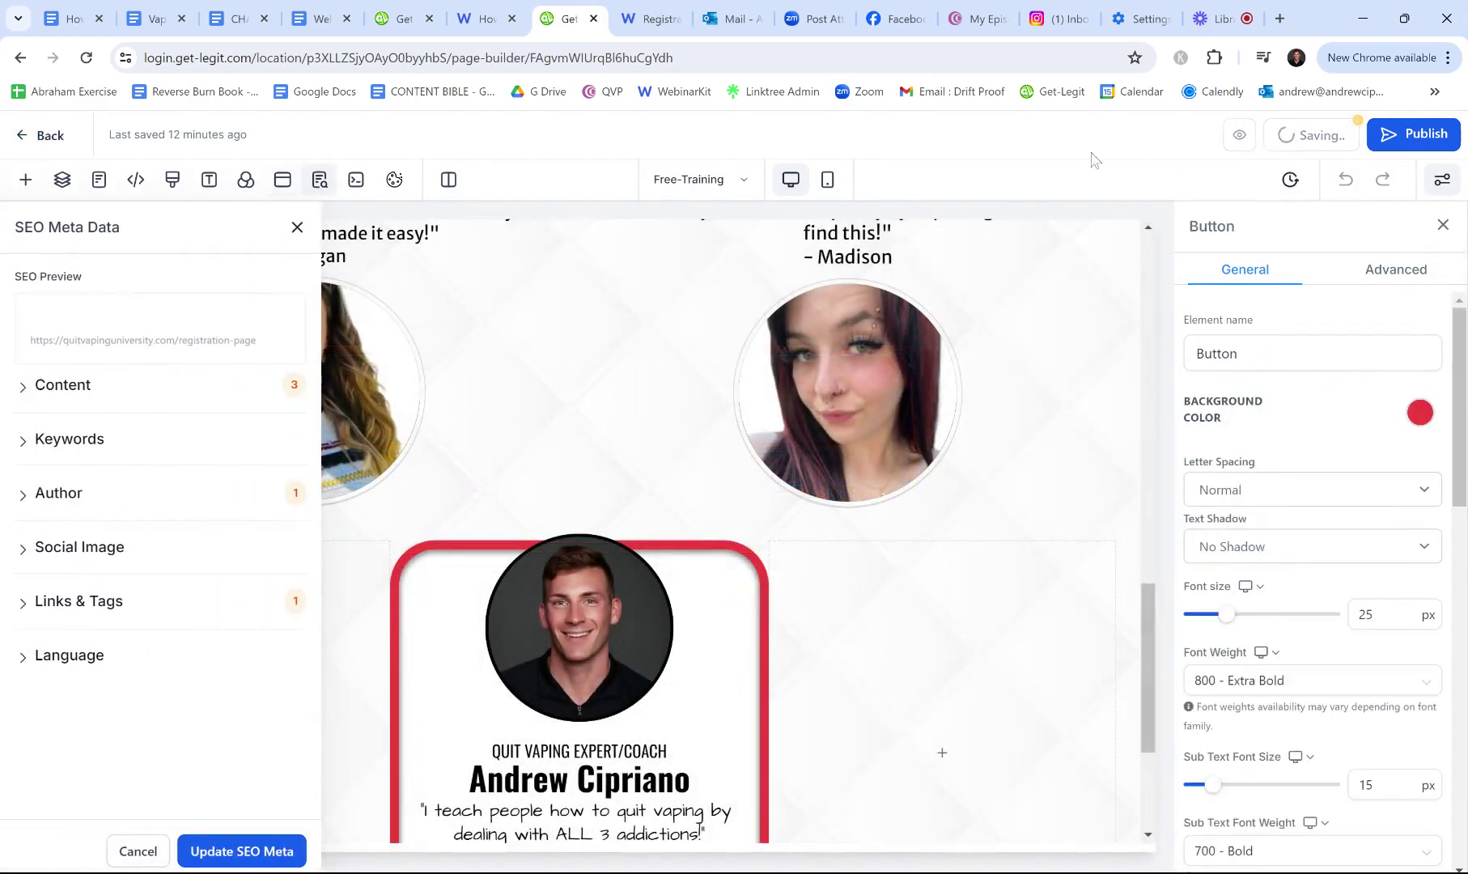
click(296, 229)
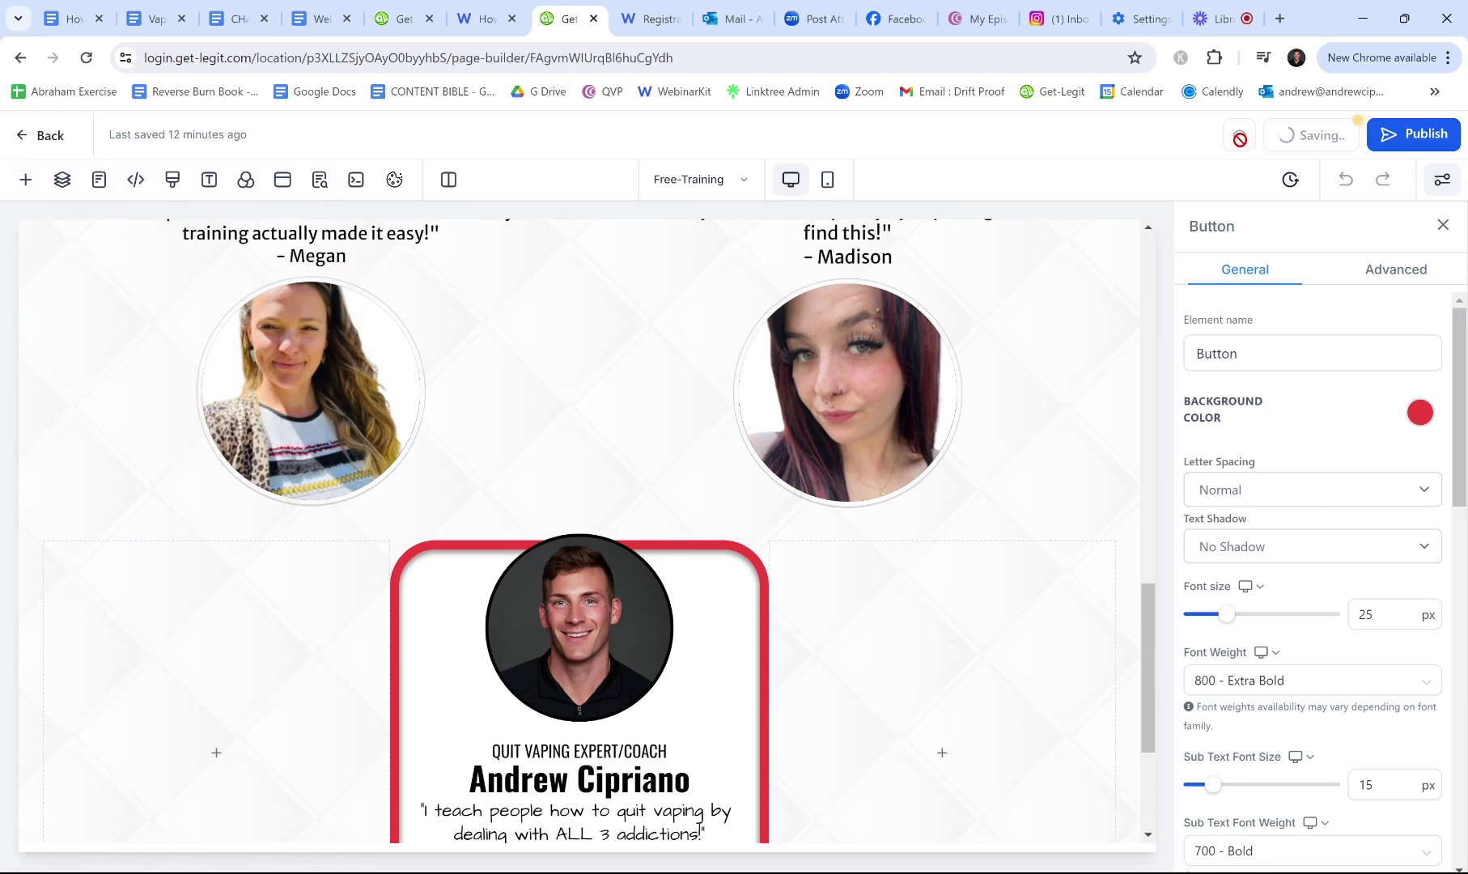
- Preview the page and verify Save My Seat Now opens the WebinarKit registration form popup
click(1239, 137)
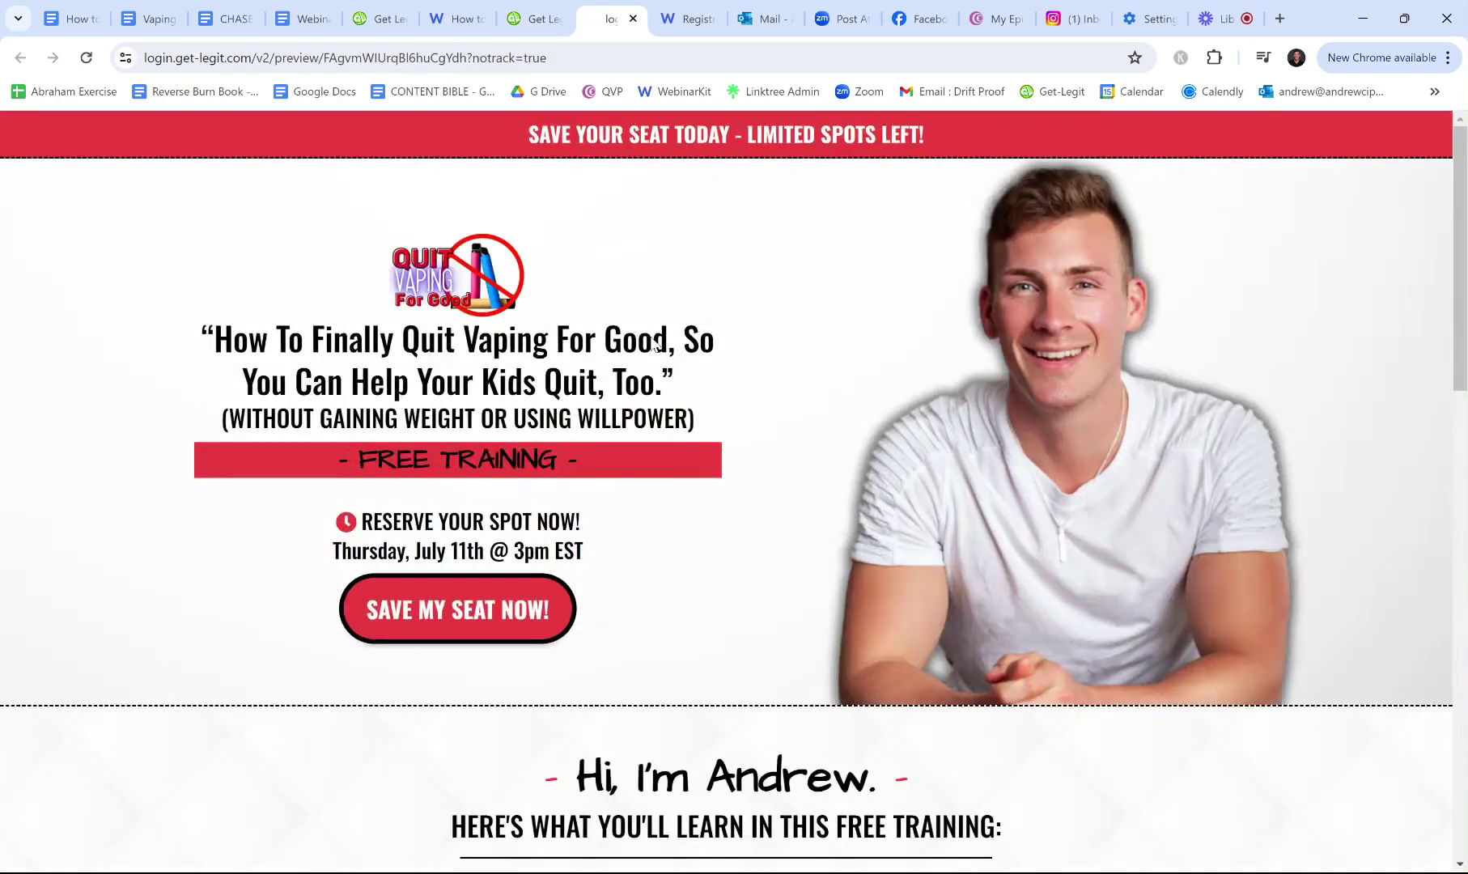
scroll(828, 316, down, 3)
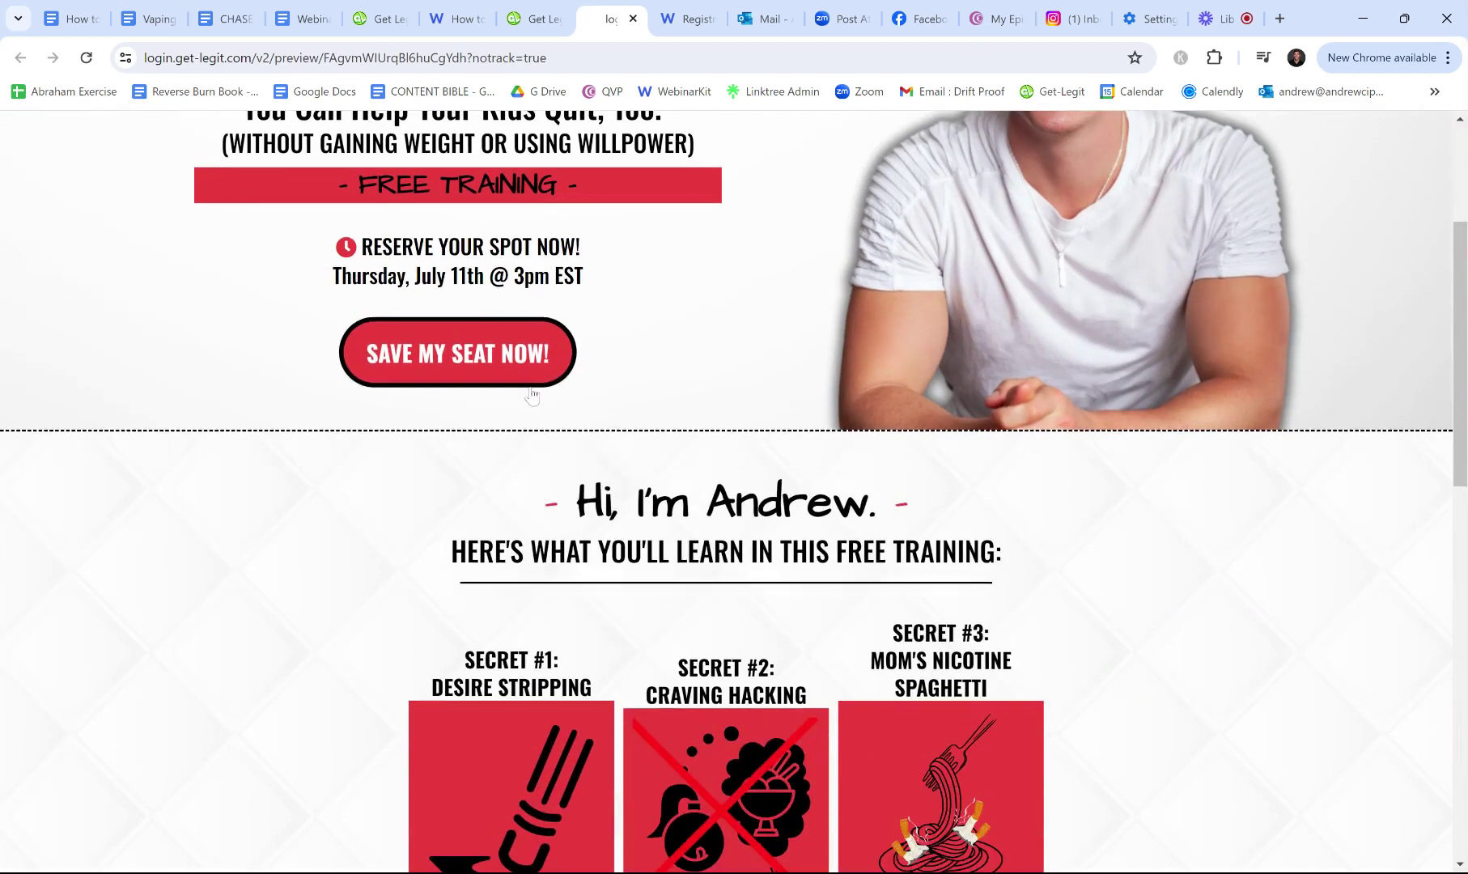
click(497, 417)
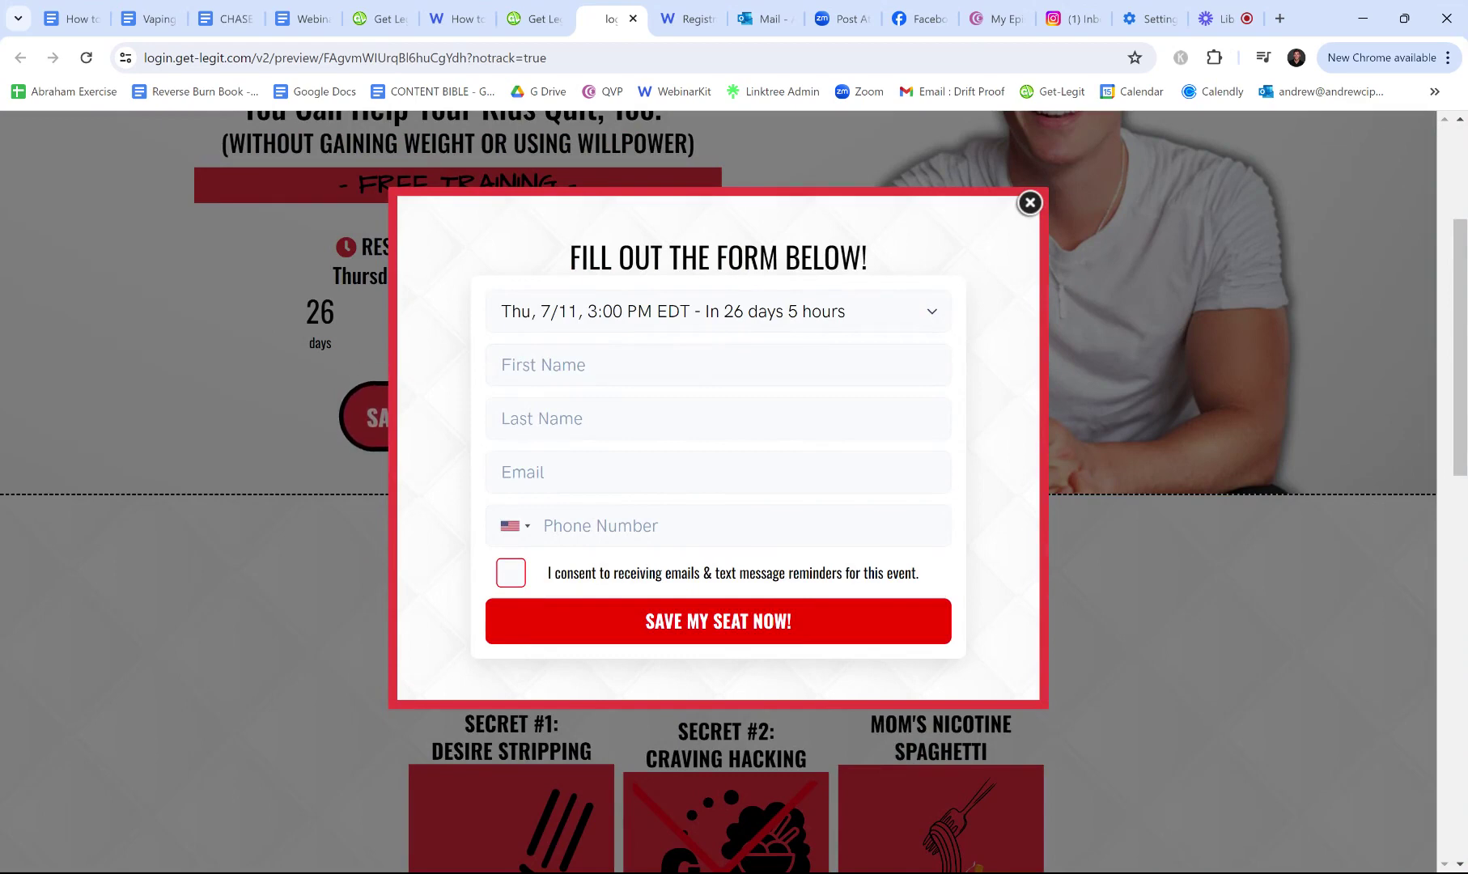
click(688, 19)
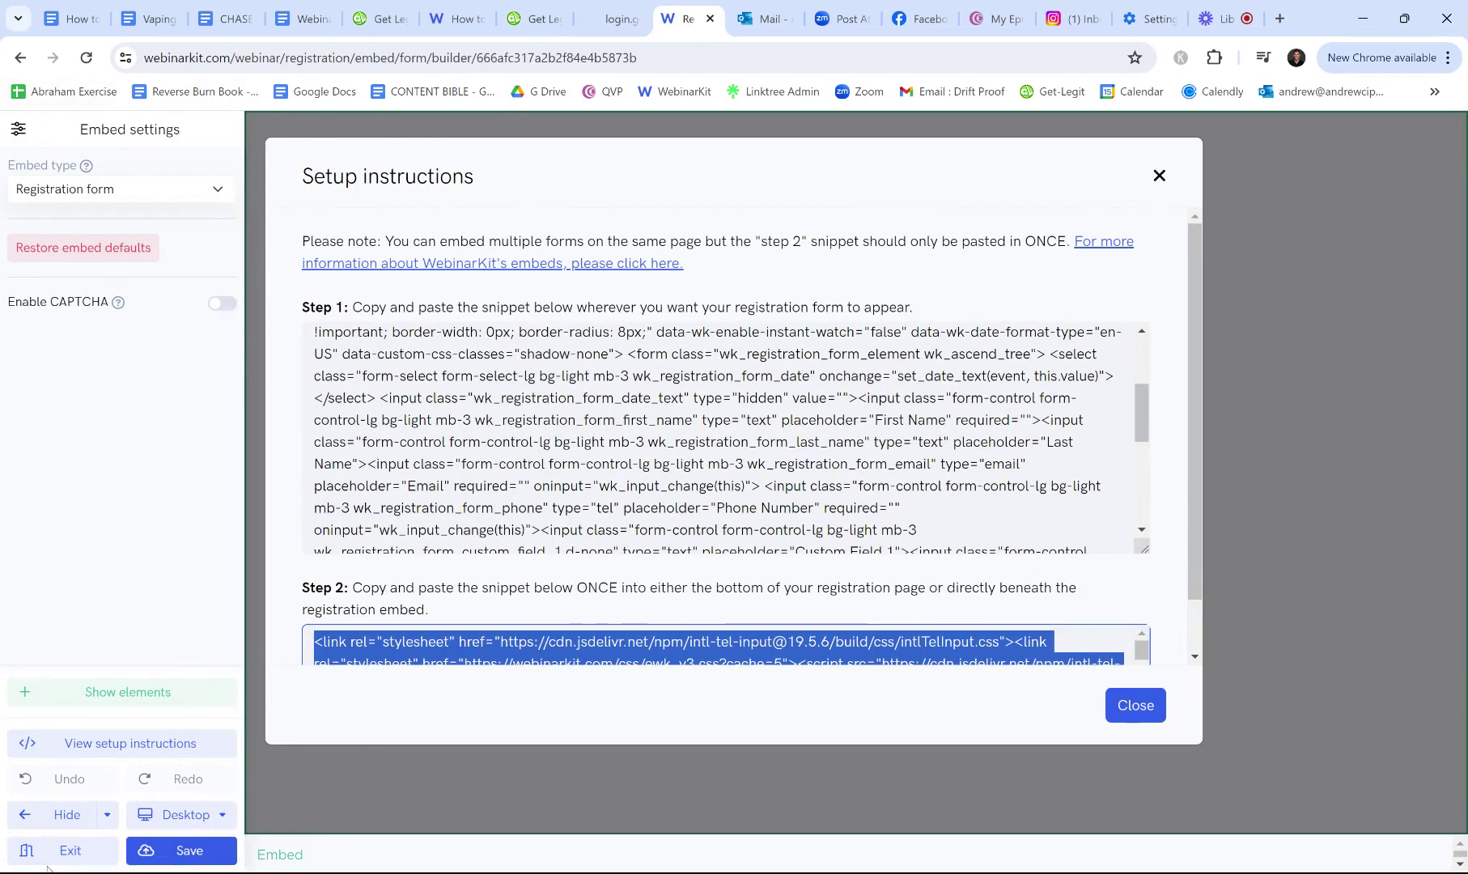
- Leave the embed builder and open the WebinarKit-hosted thank-you page for editing
click(69, 851)
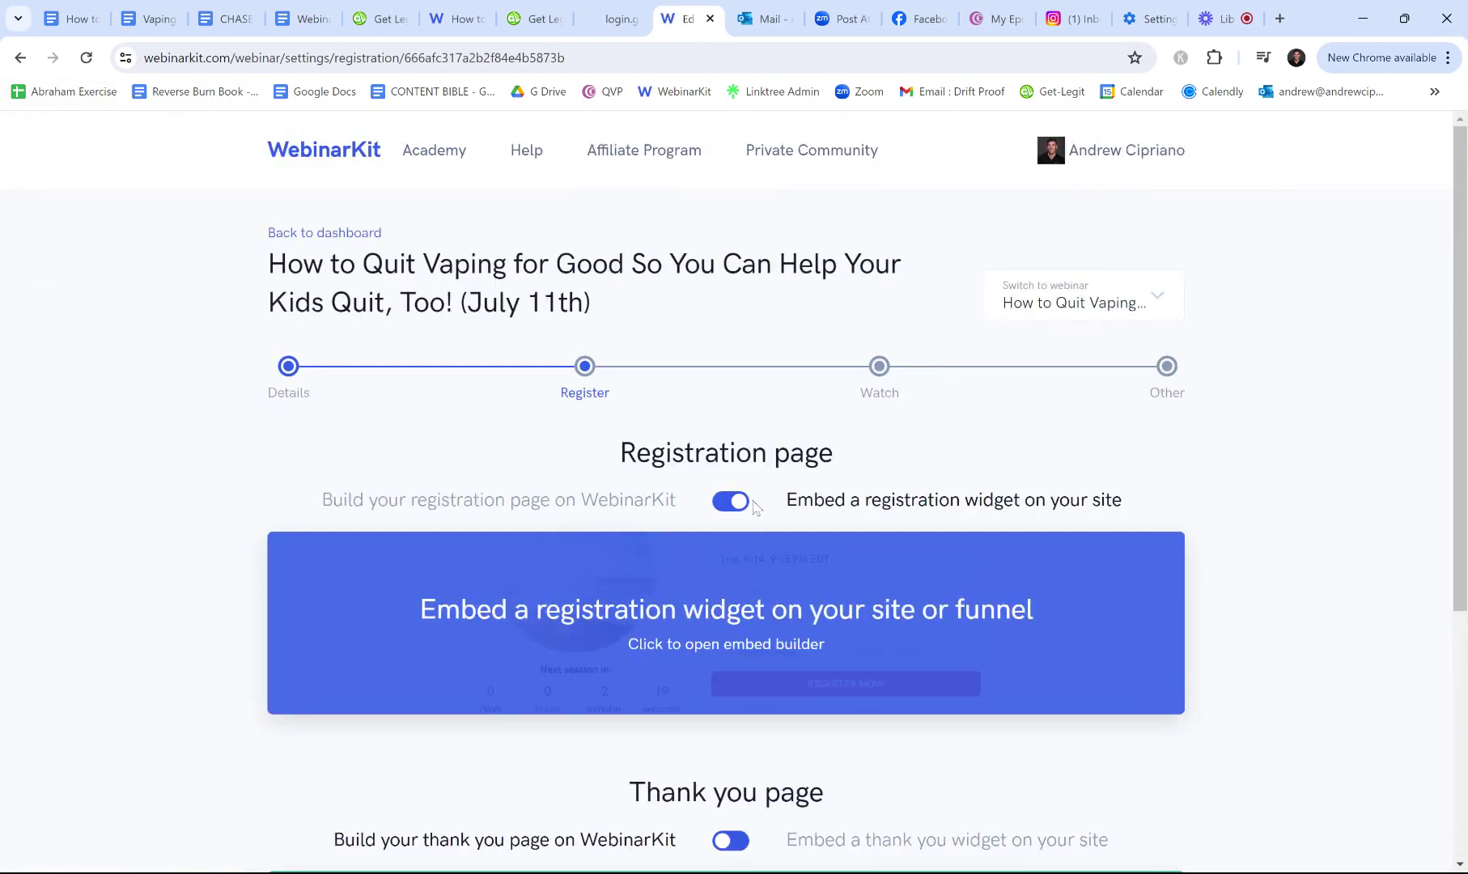
scroll(761, 550, down, 5)
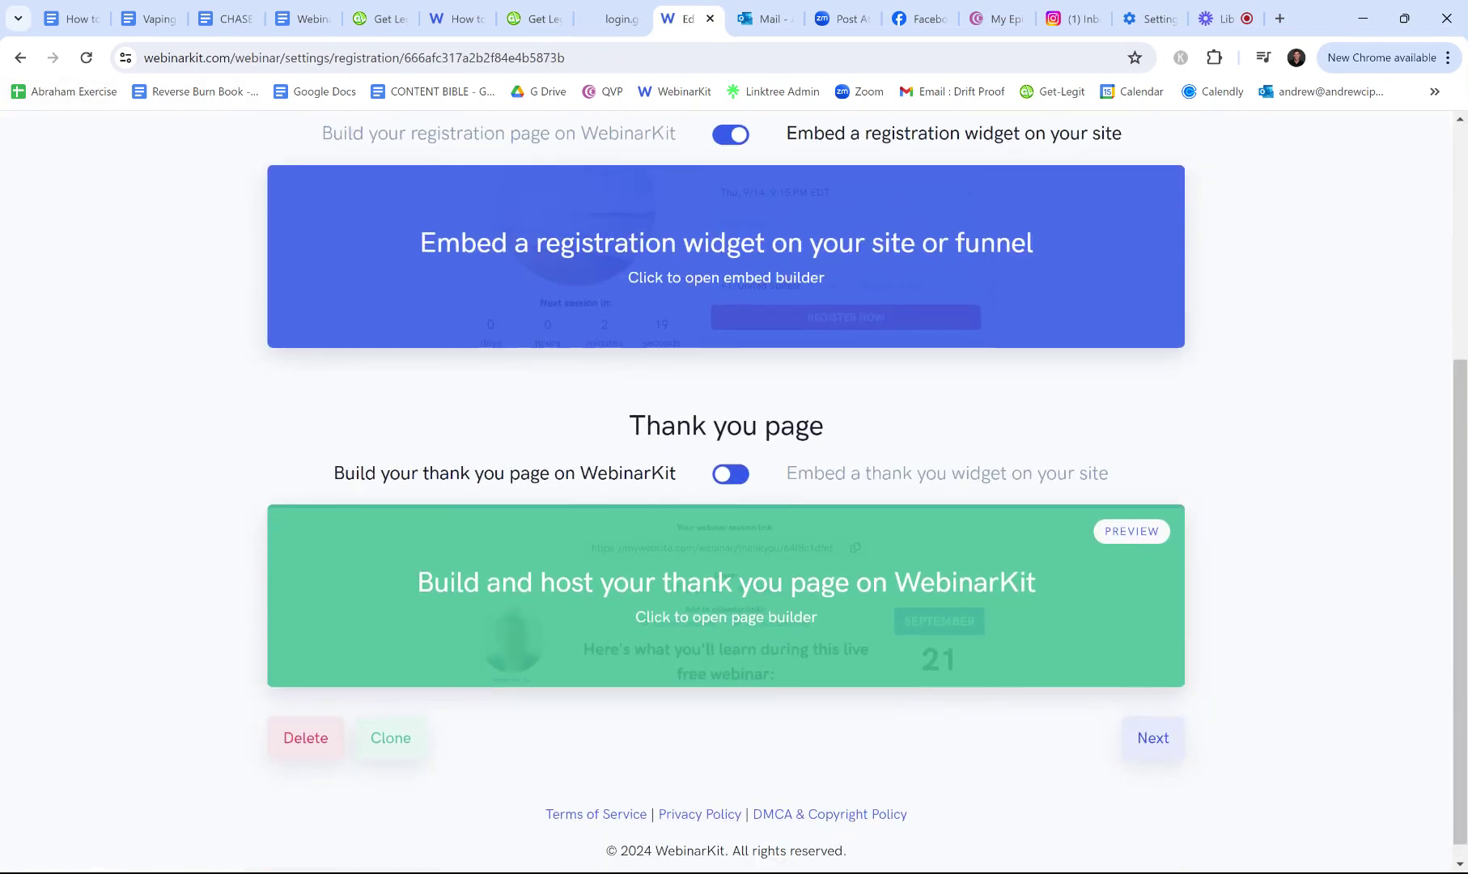
triple_click(473, 473)
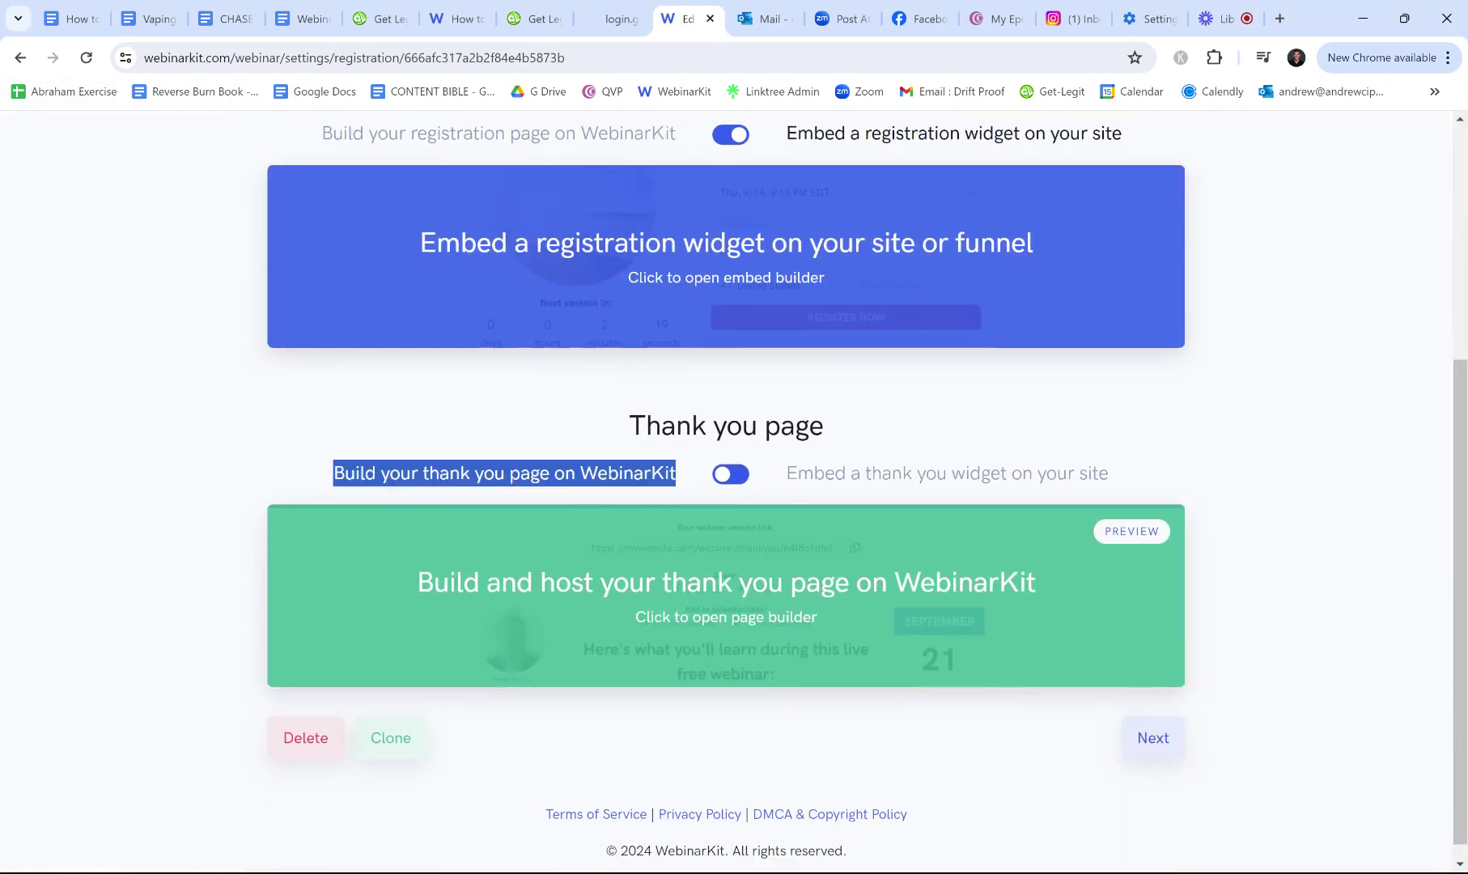
click(679, 599)
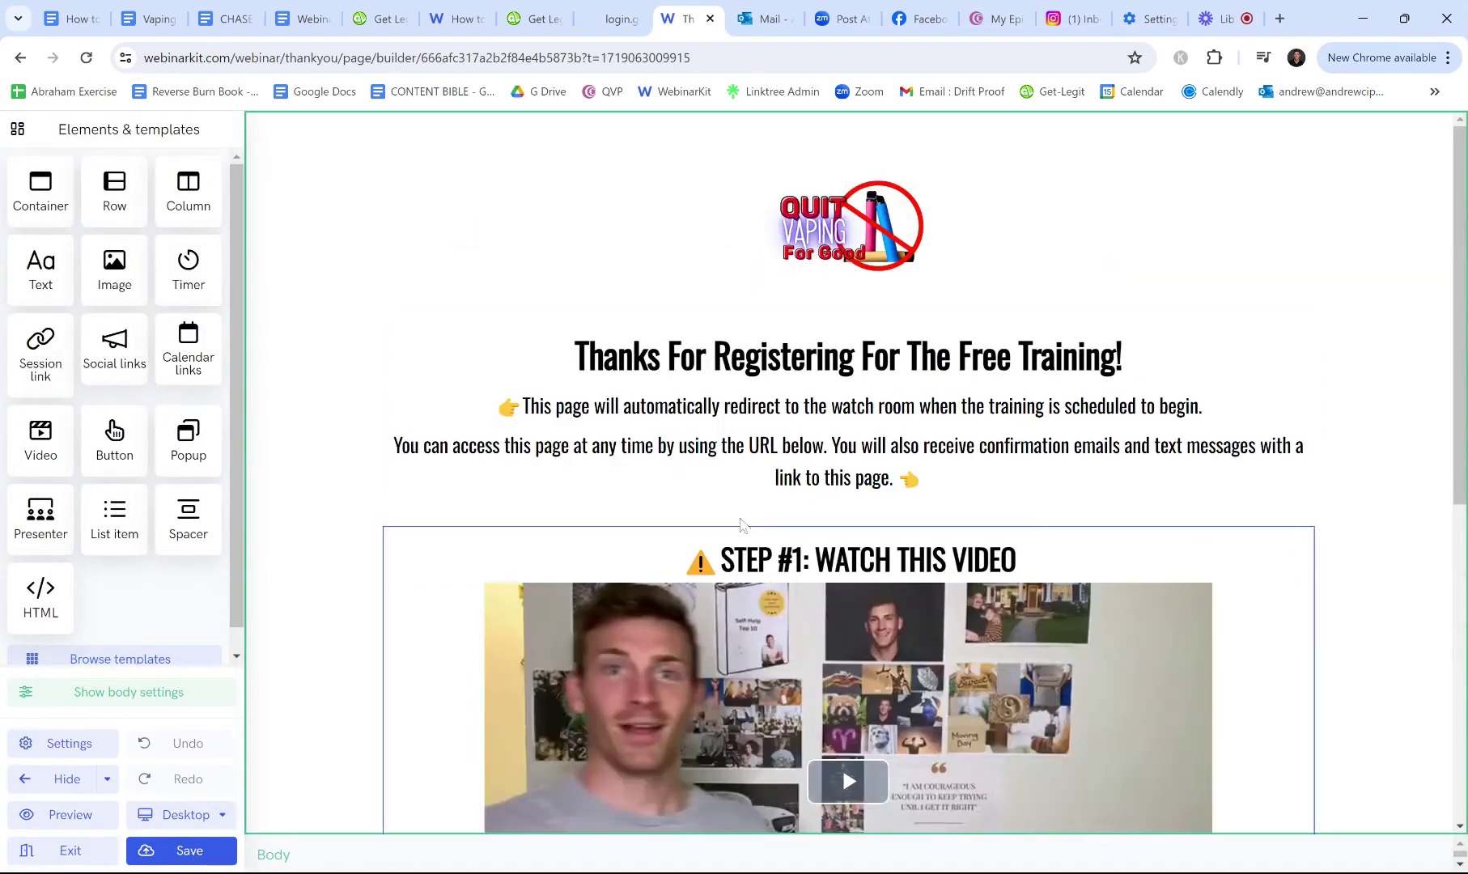
- Scroll through the thank-you page's watch-video step, calendar links and training countdown
scroll(740, 566, down, 7)
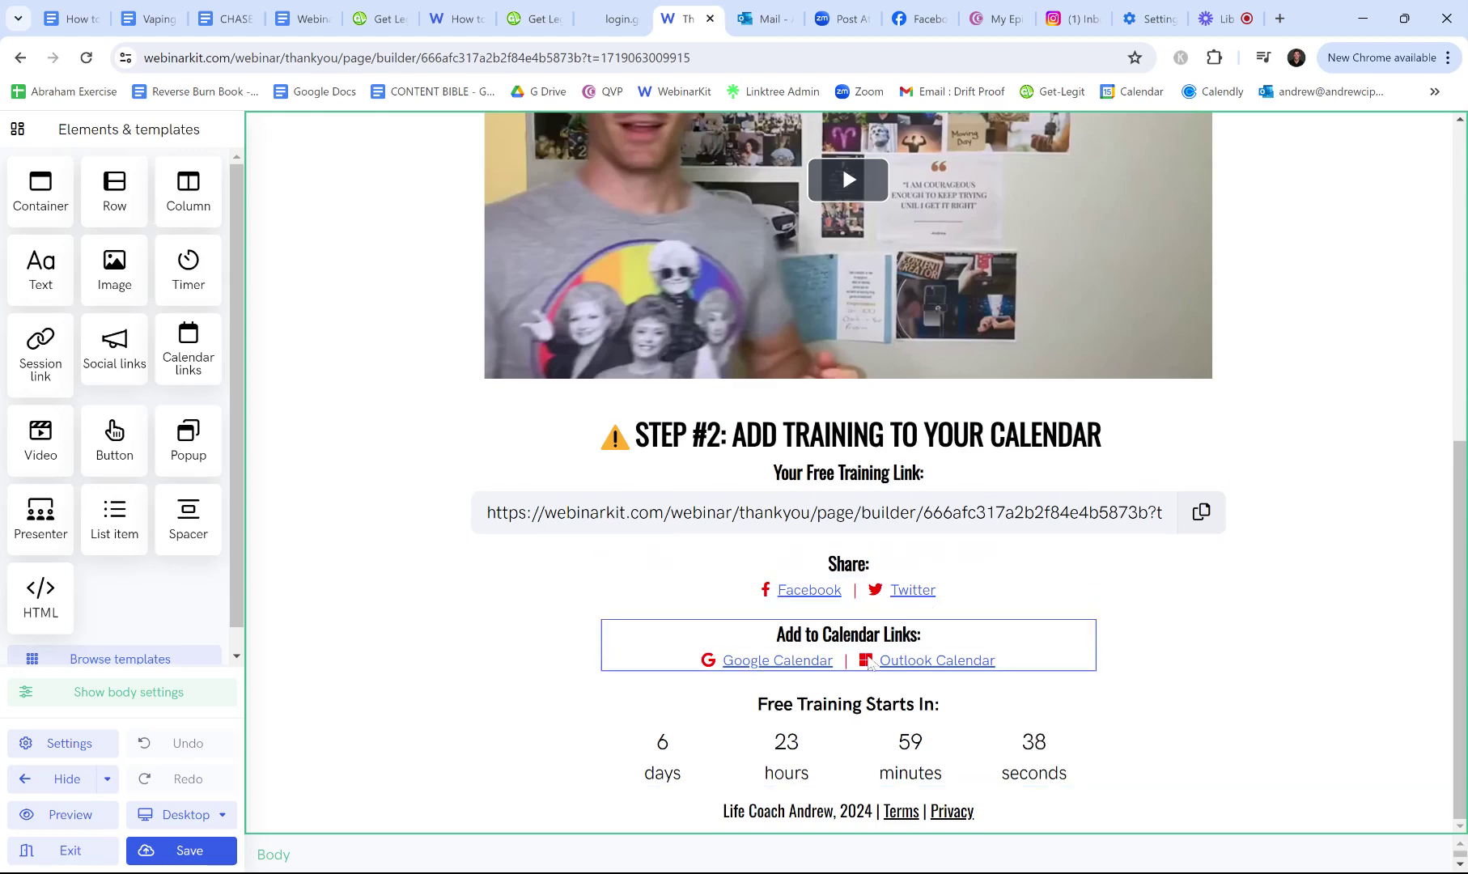
scroll(688, 547, up, 10)
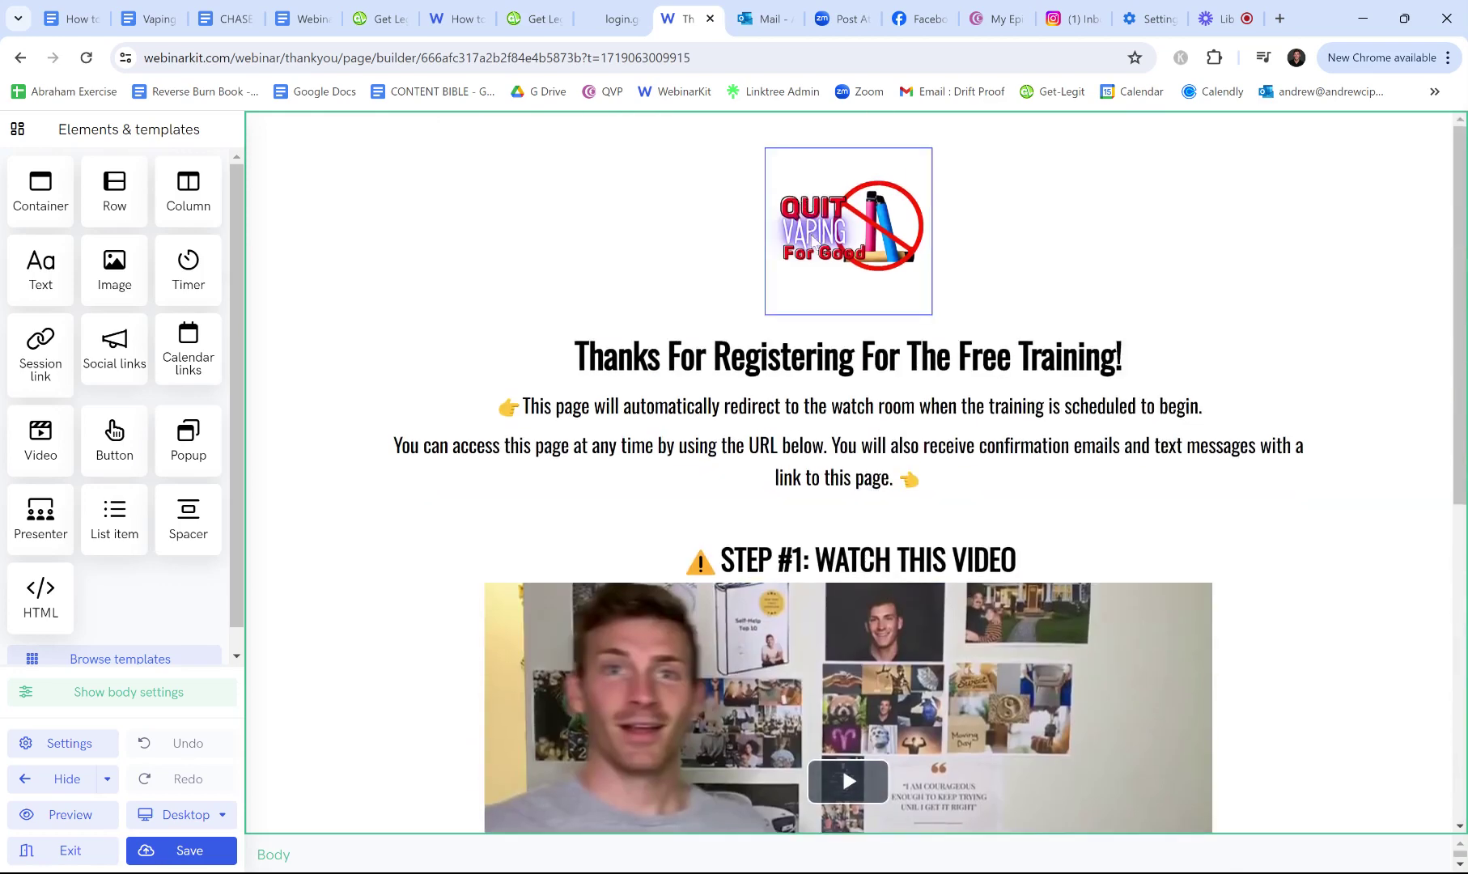
scroll(891, 283, down, 1)
scroll(567, 291, up, 1)
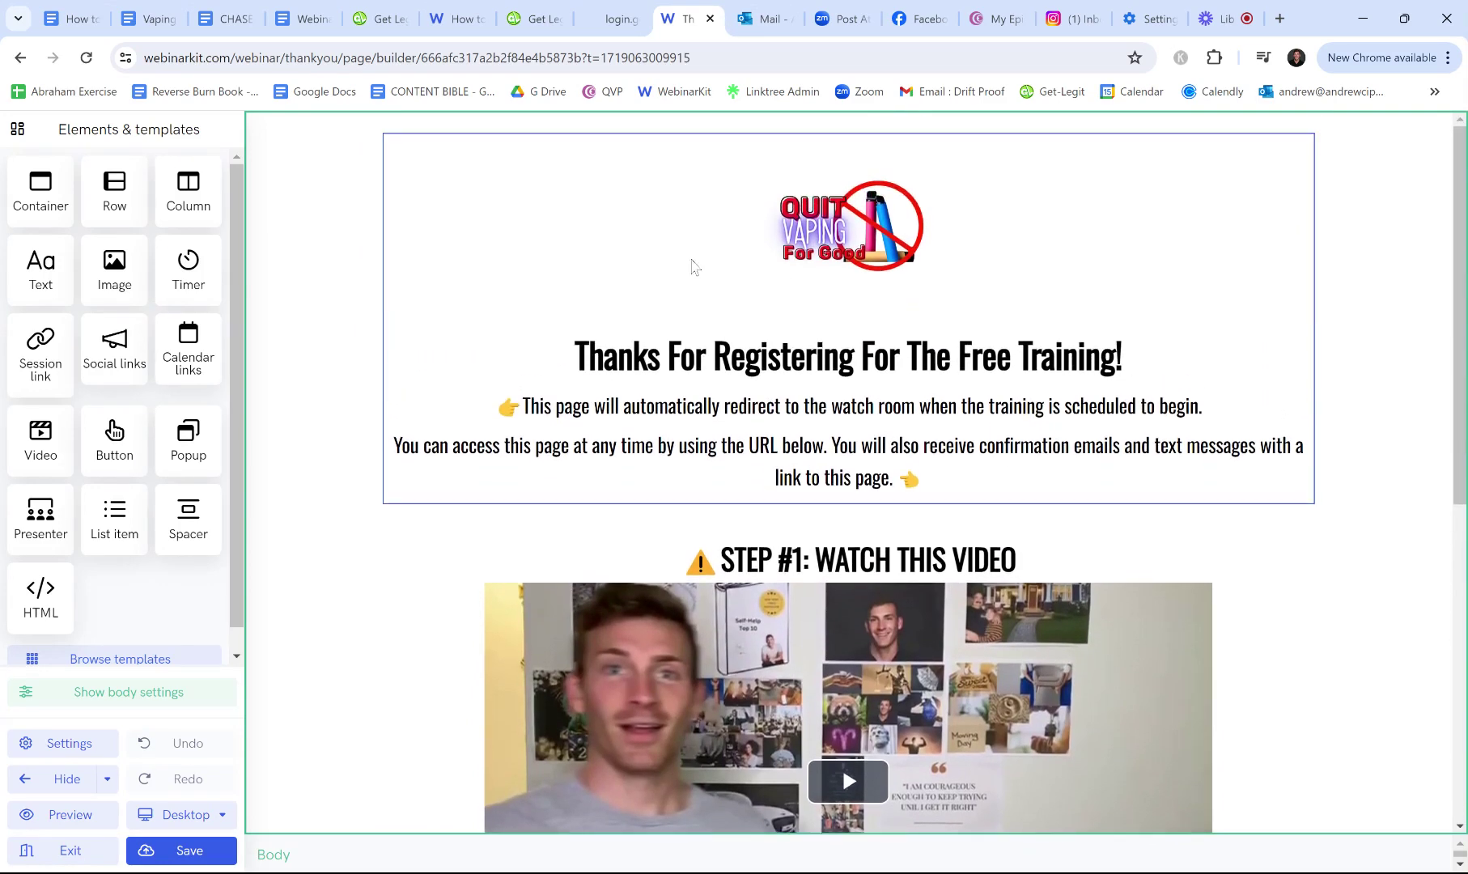
scroll(597, 368, down, 4)
scroll(955, 290, up, 2)
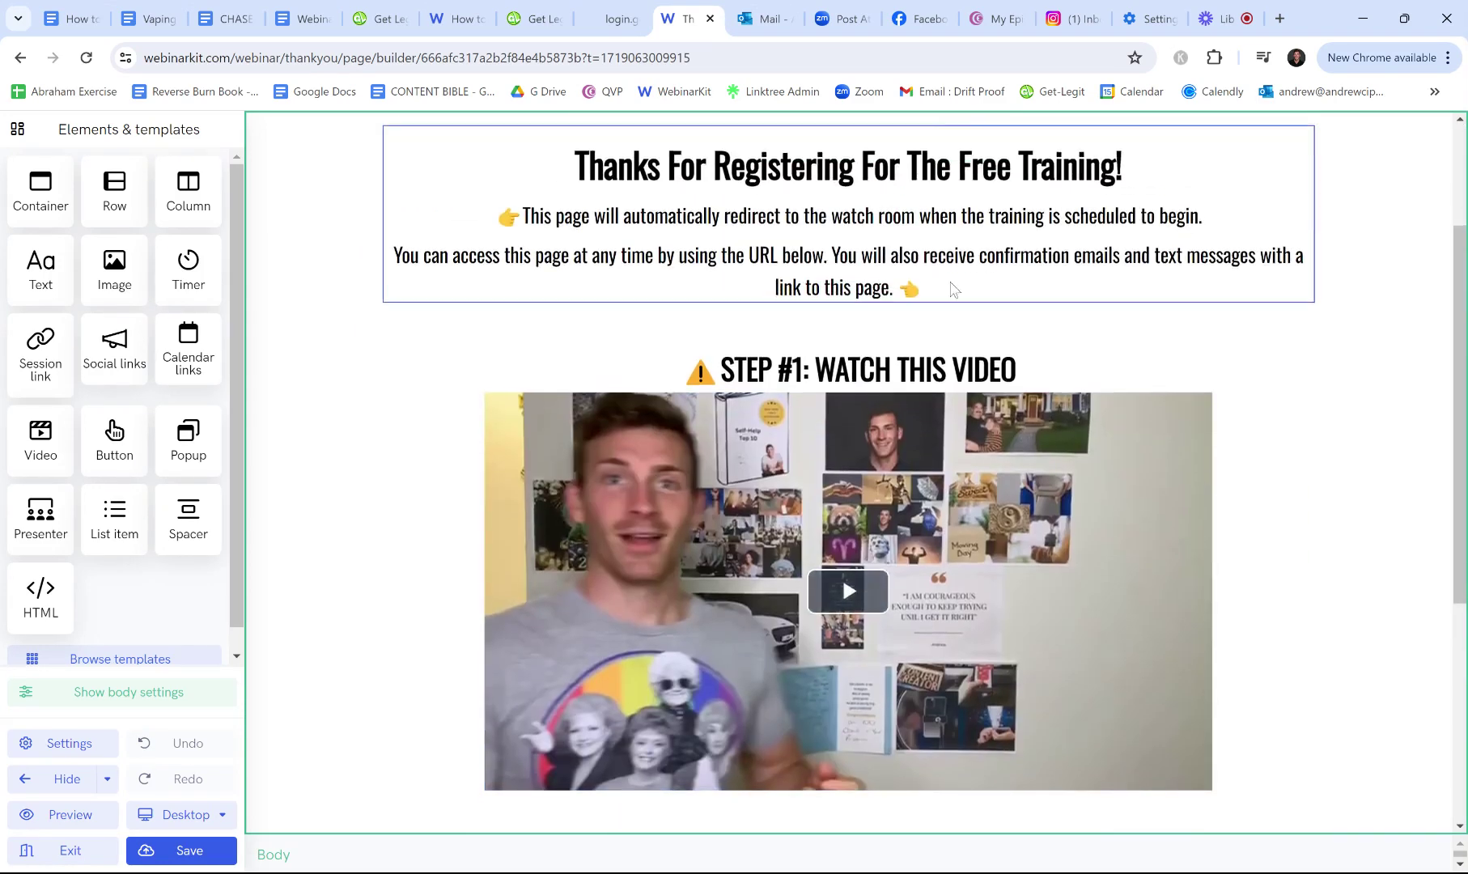
scroll(953, 290, down, 5)
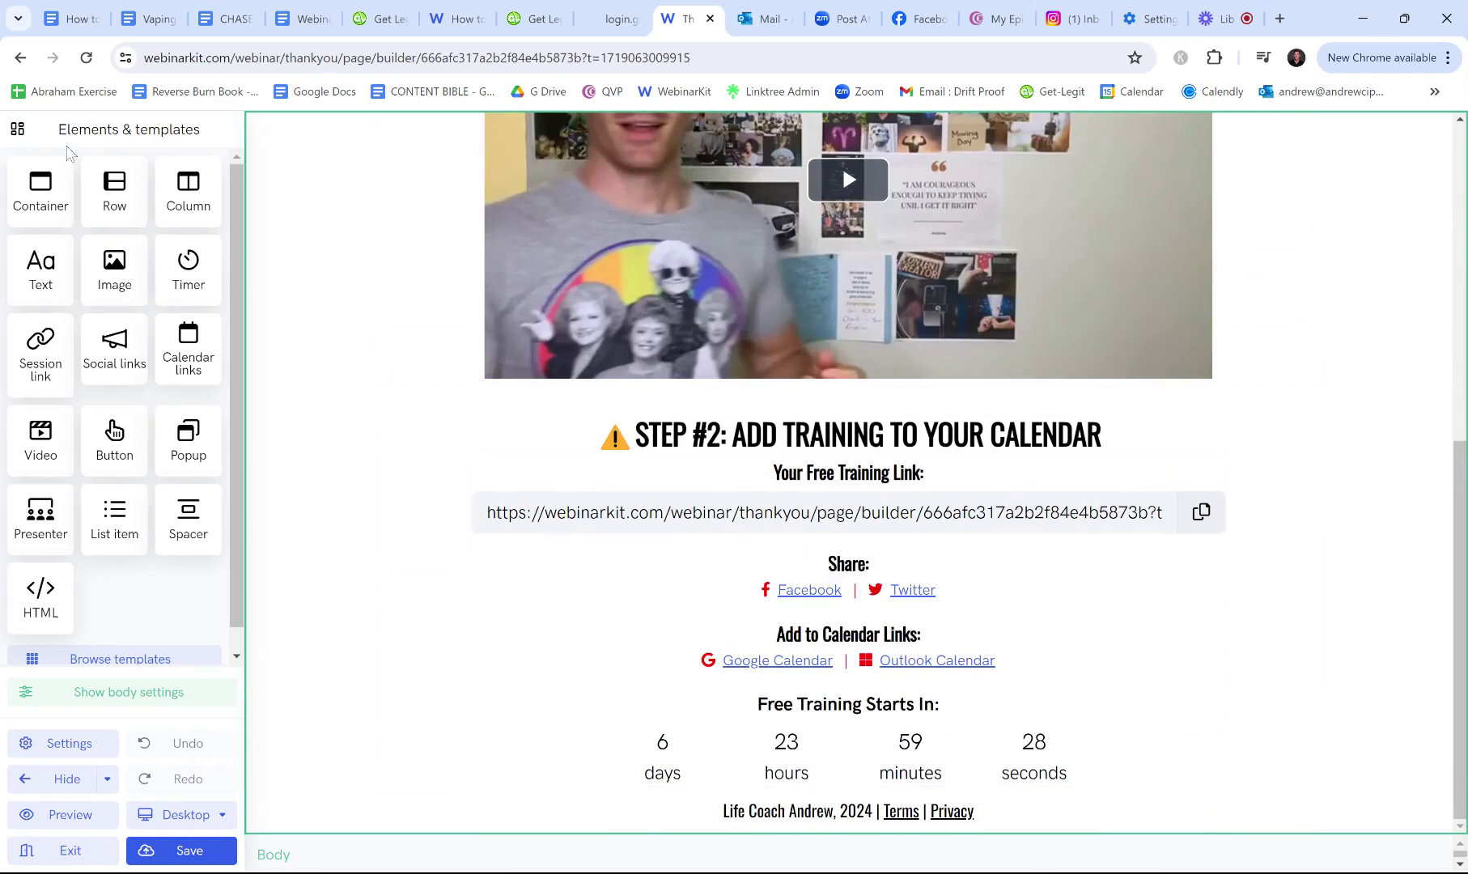
scroll(912, 577, up, 5)
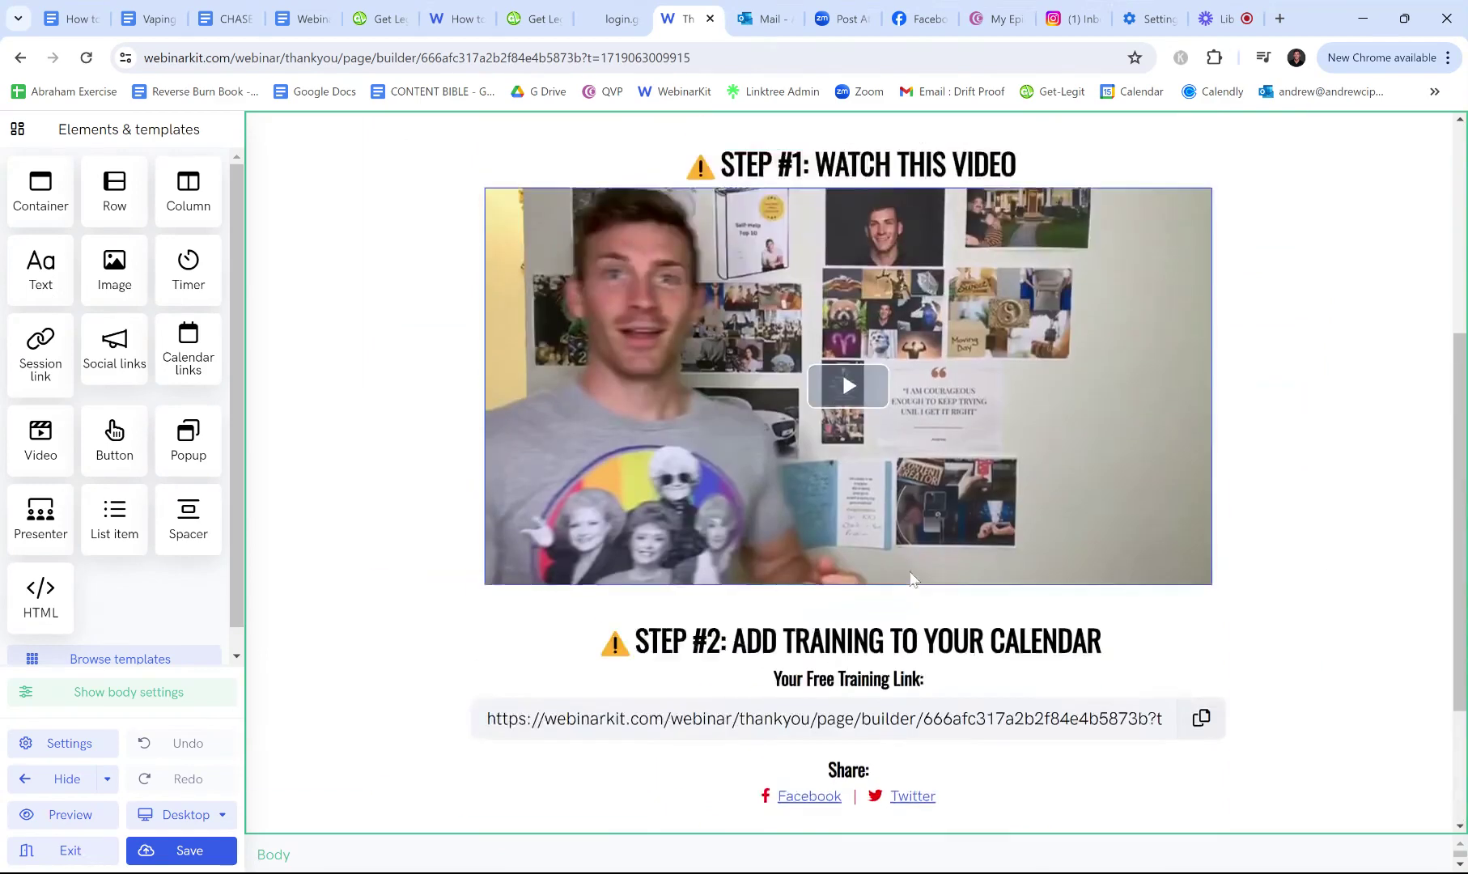
scroll(925, 530, down, 2)
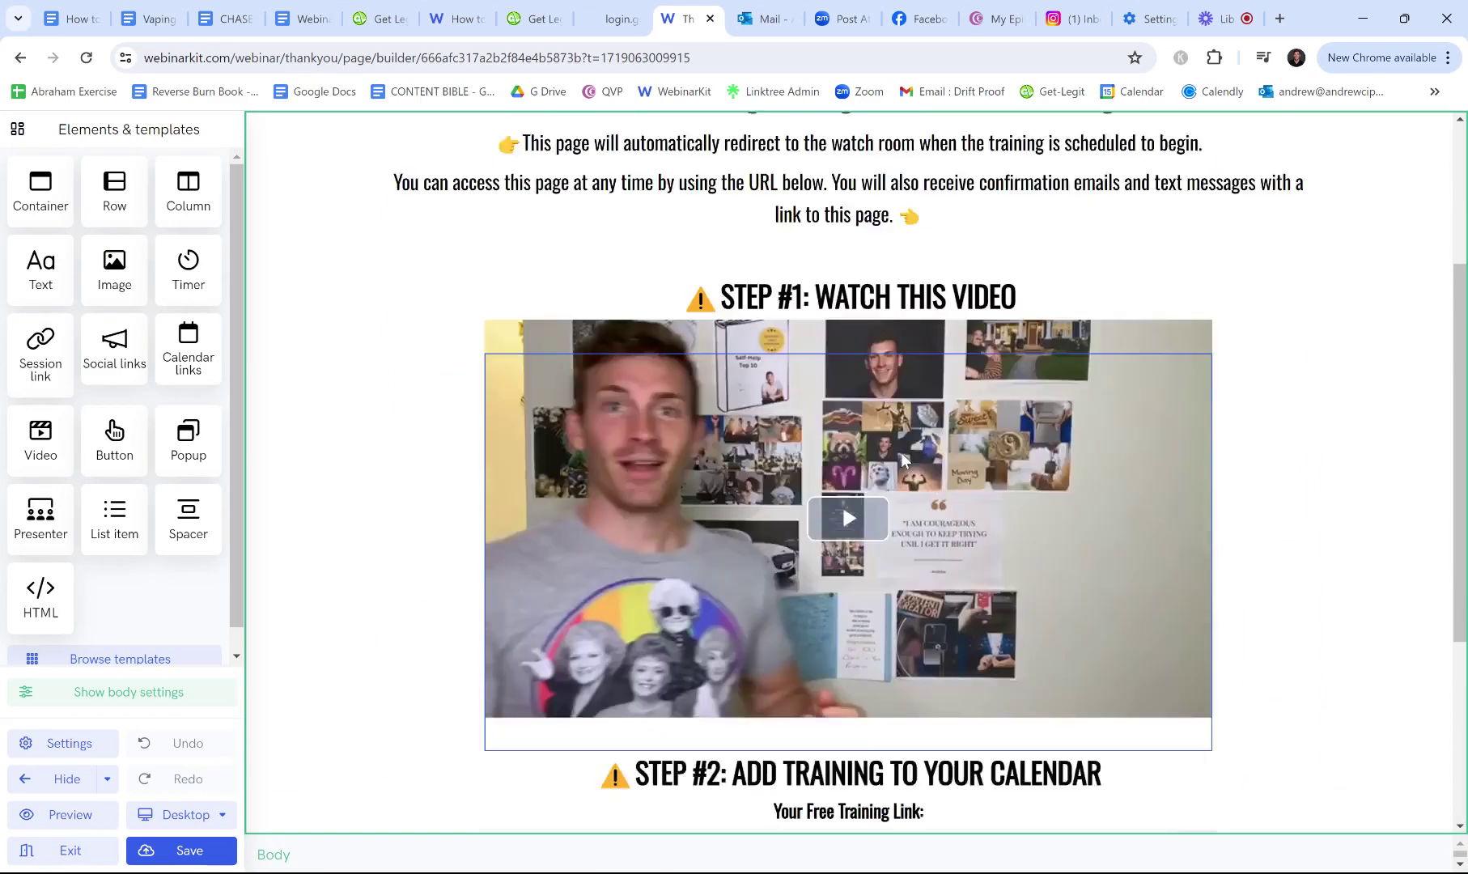
scroll(989, 459, down, 1)
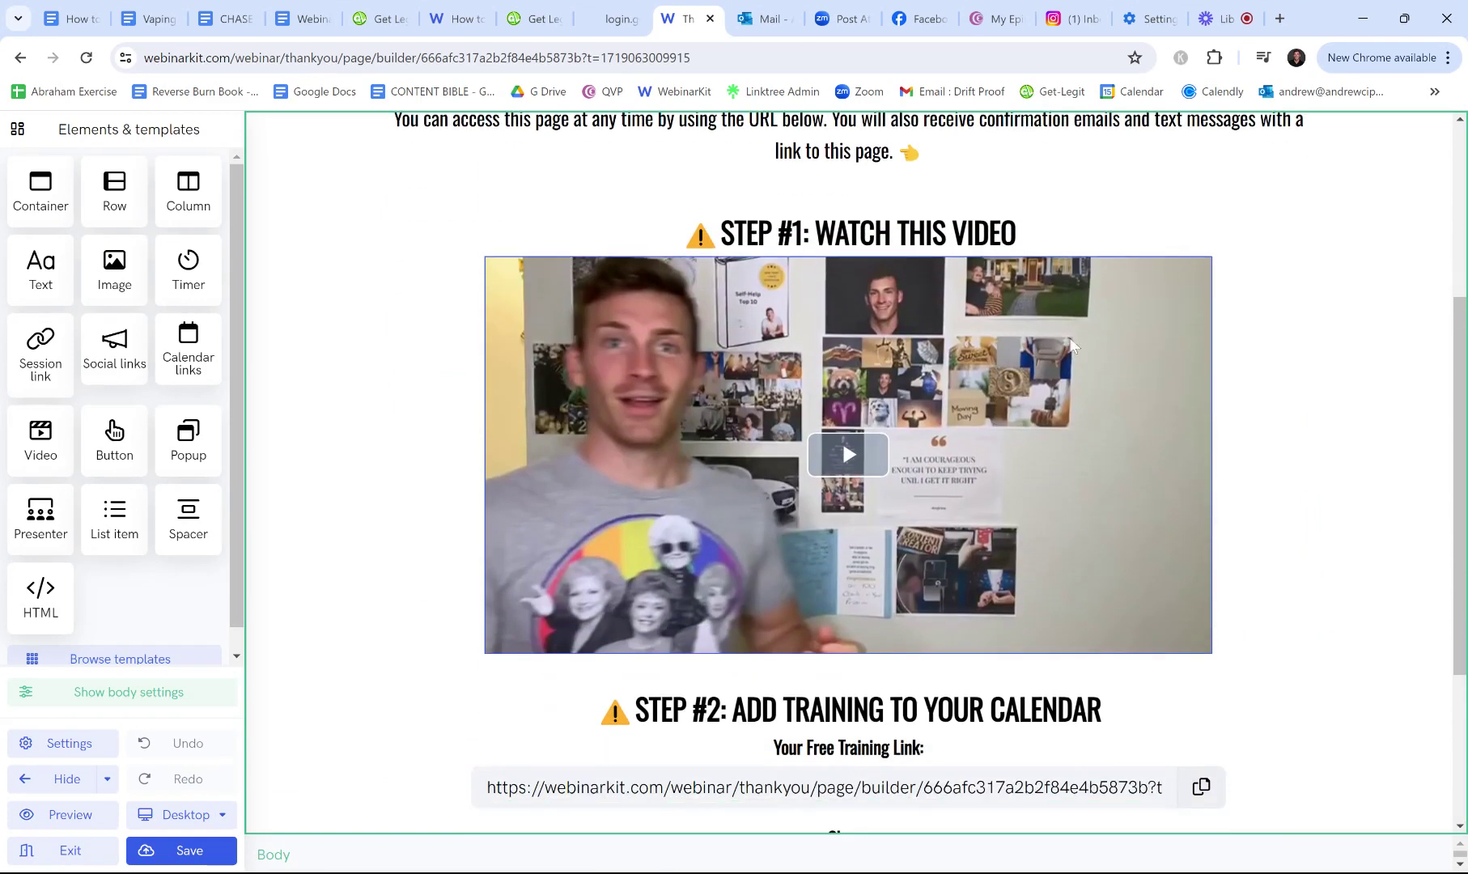
scroll(826, 431, down, 2)
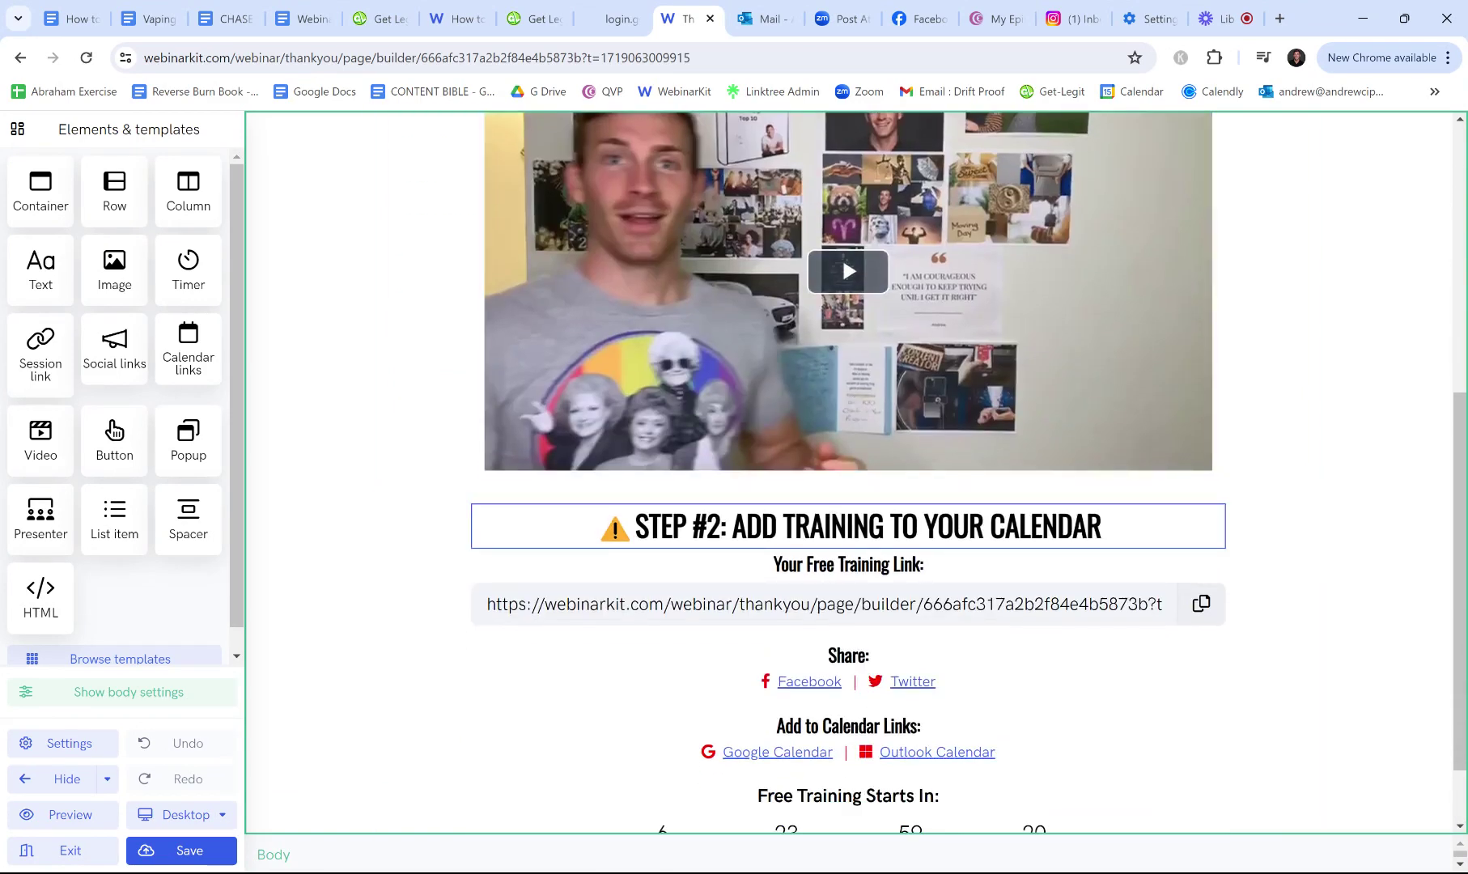
scroll(842, 486, down, 1)
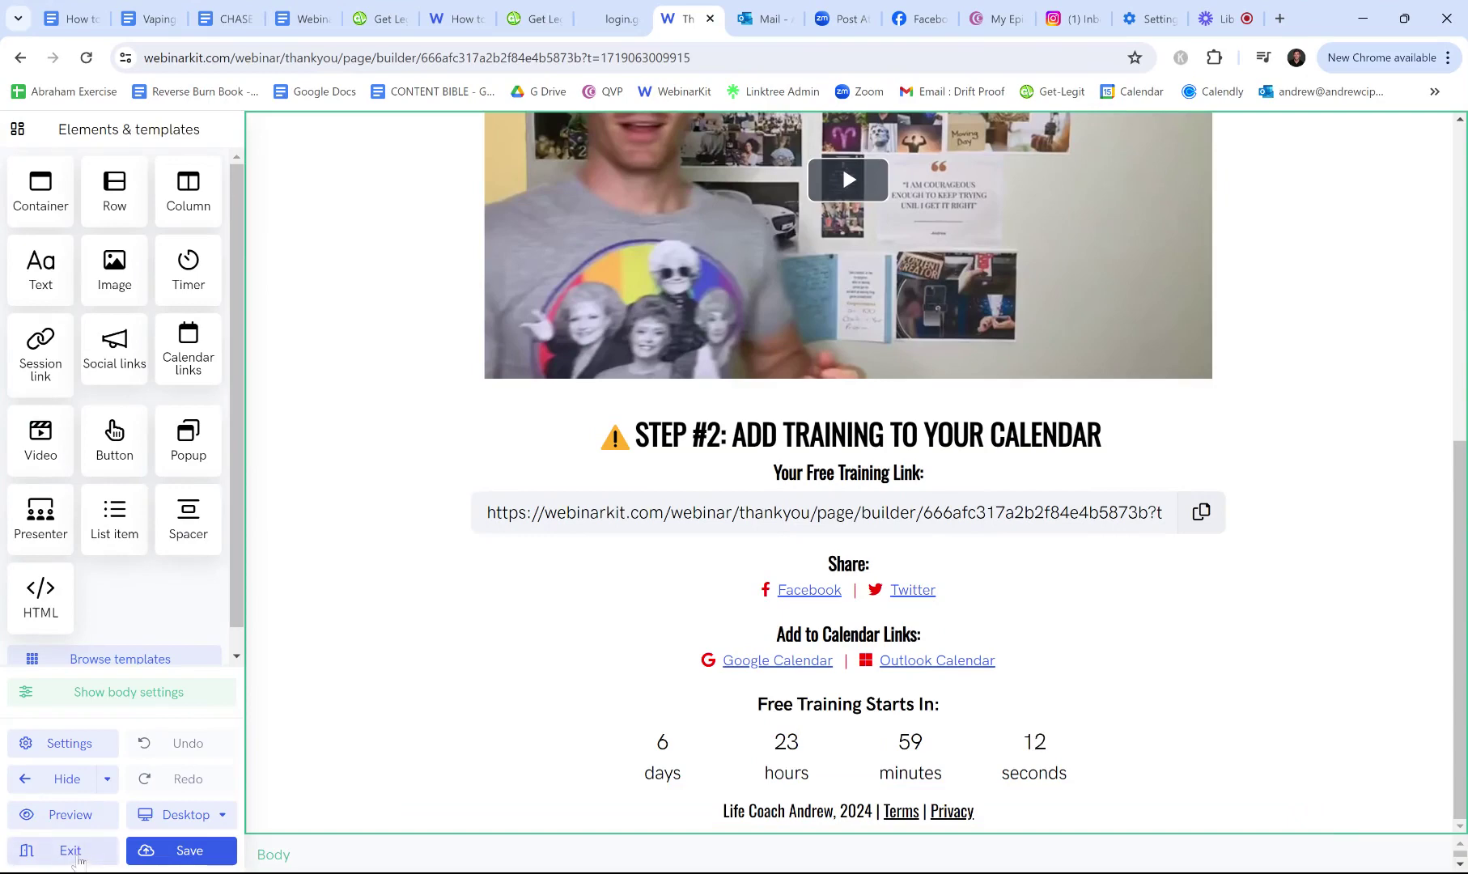
- Submit an autofilled test registration in the preview with email and text reminder consent ticked
click(619, 19)
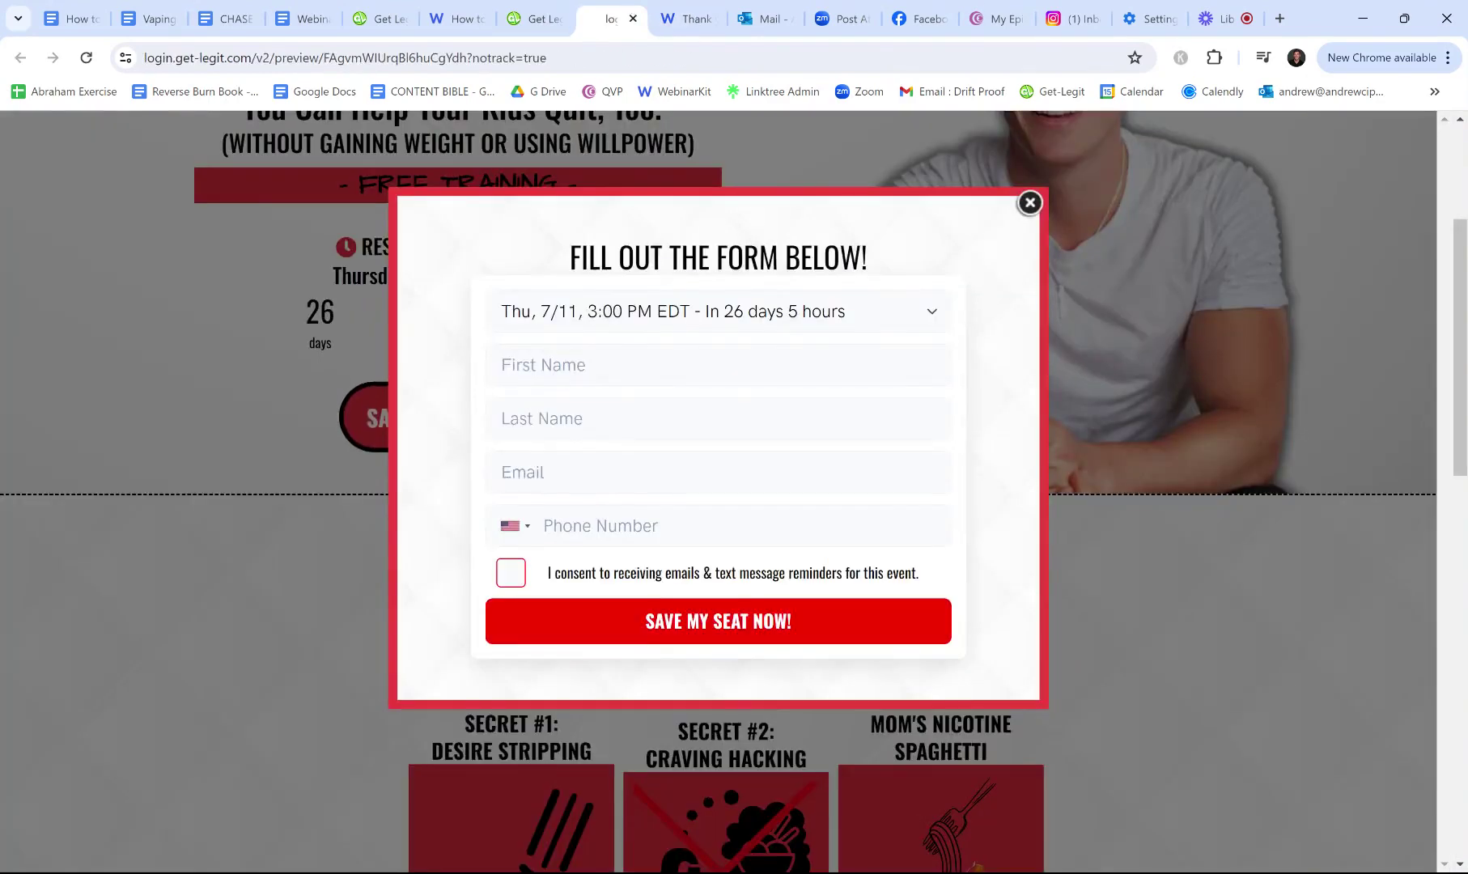
key(Down)
key(Return)
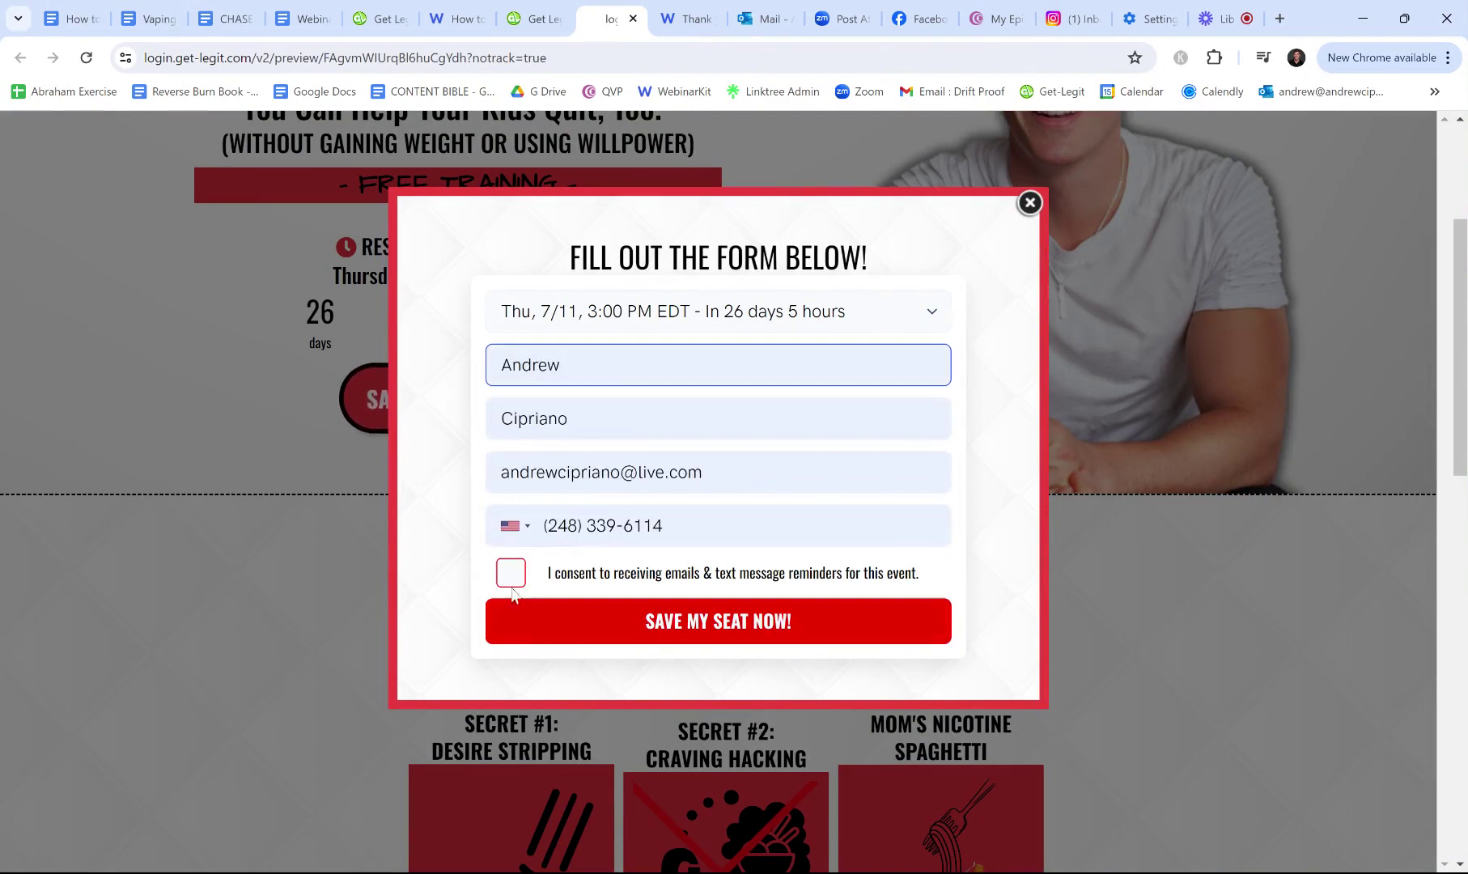
click(510, 573)
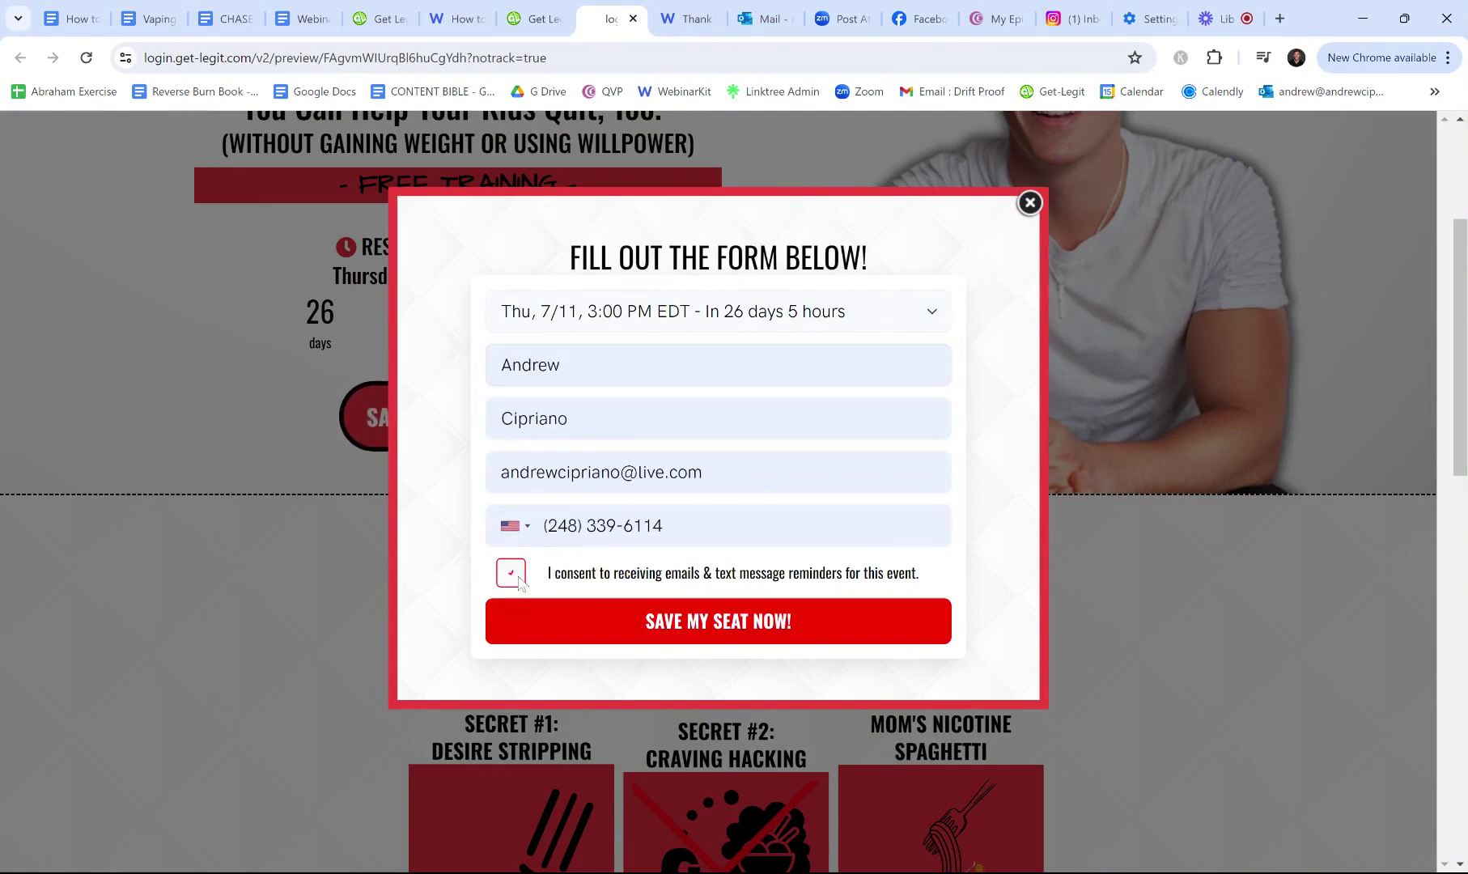
click(662, 627)
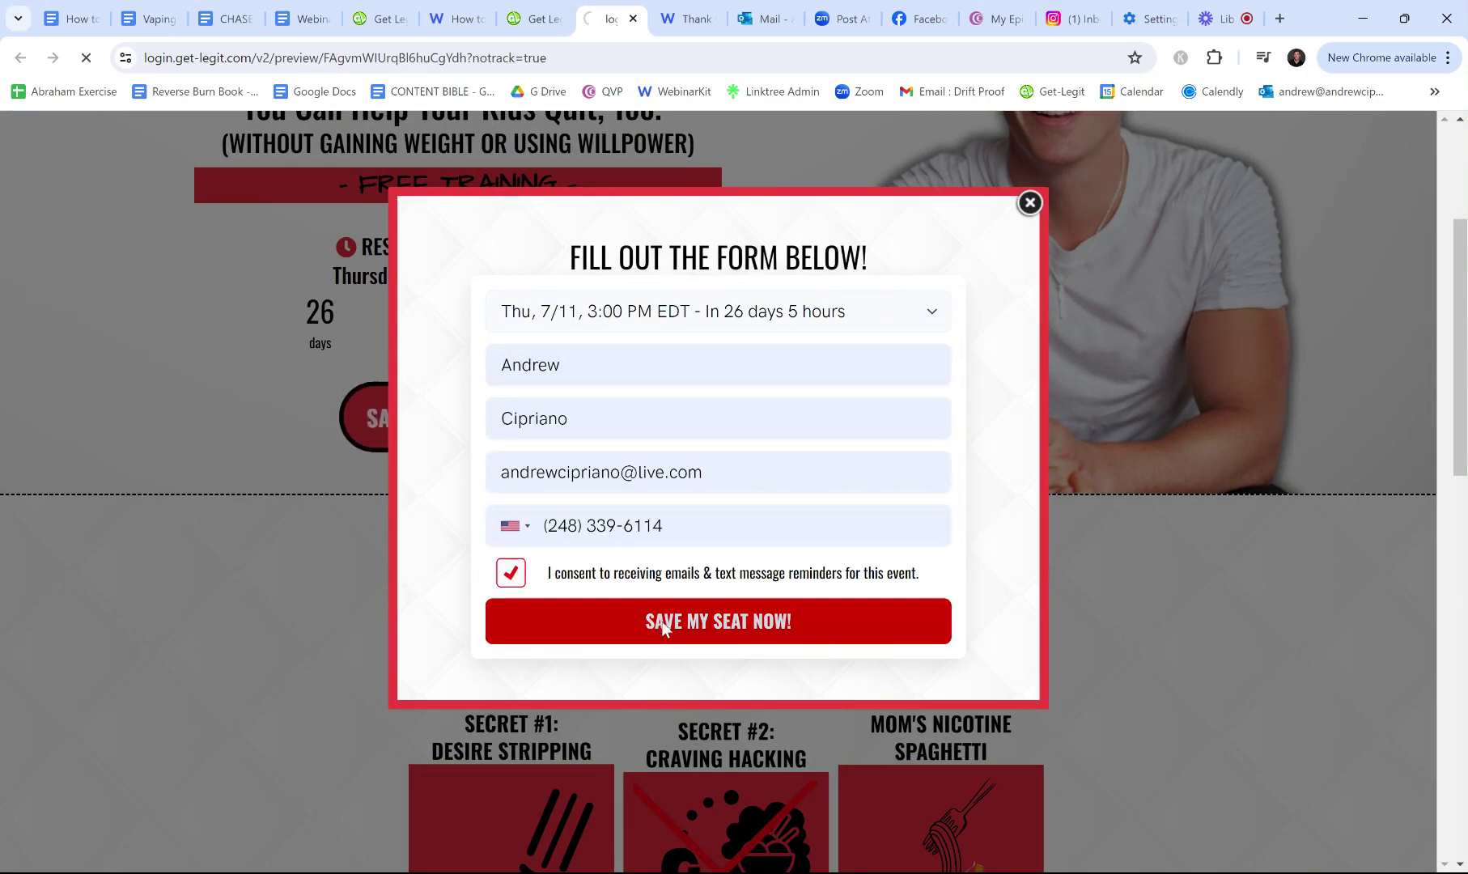
scroll(662, 627, down, 7)
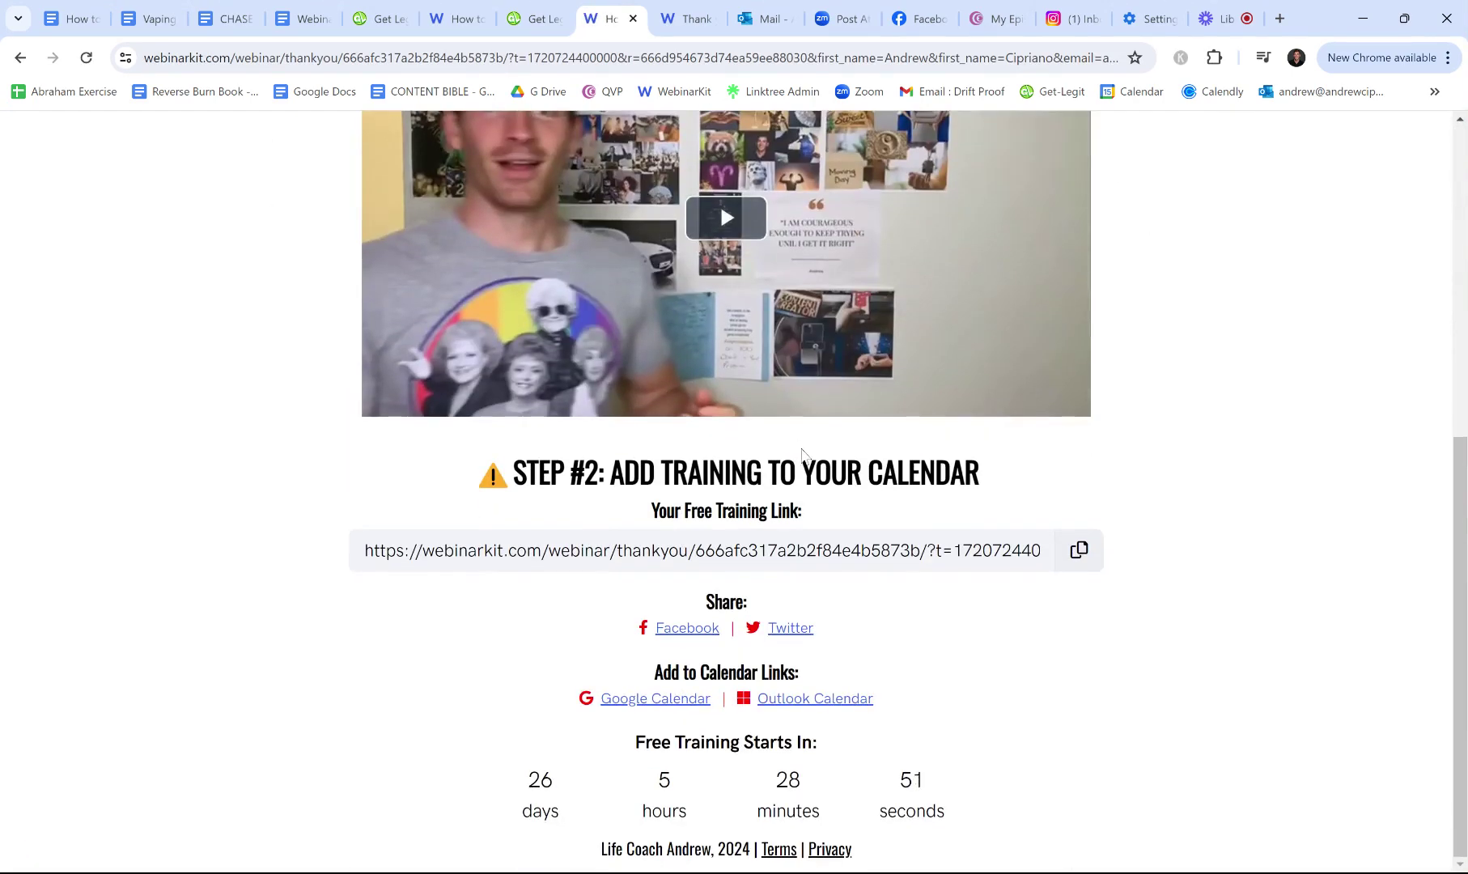
scroll(900, 397, up, 7)
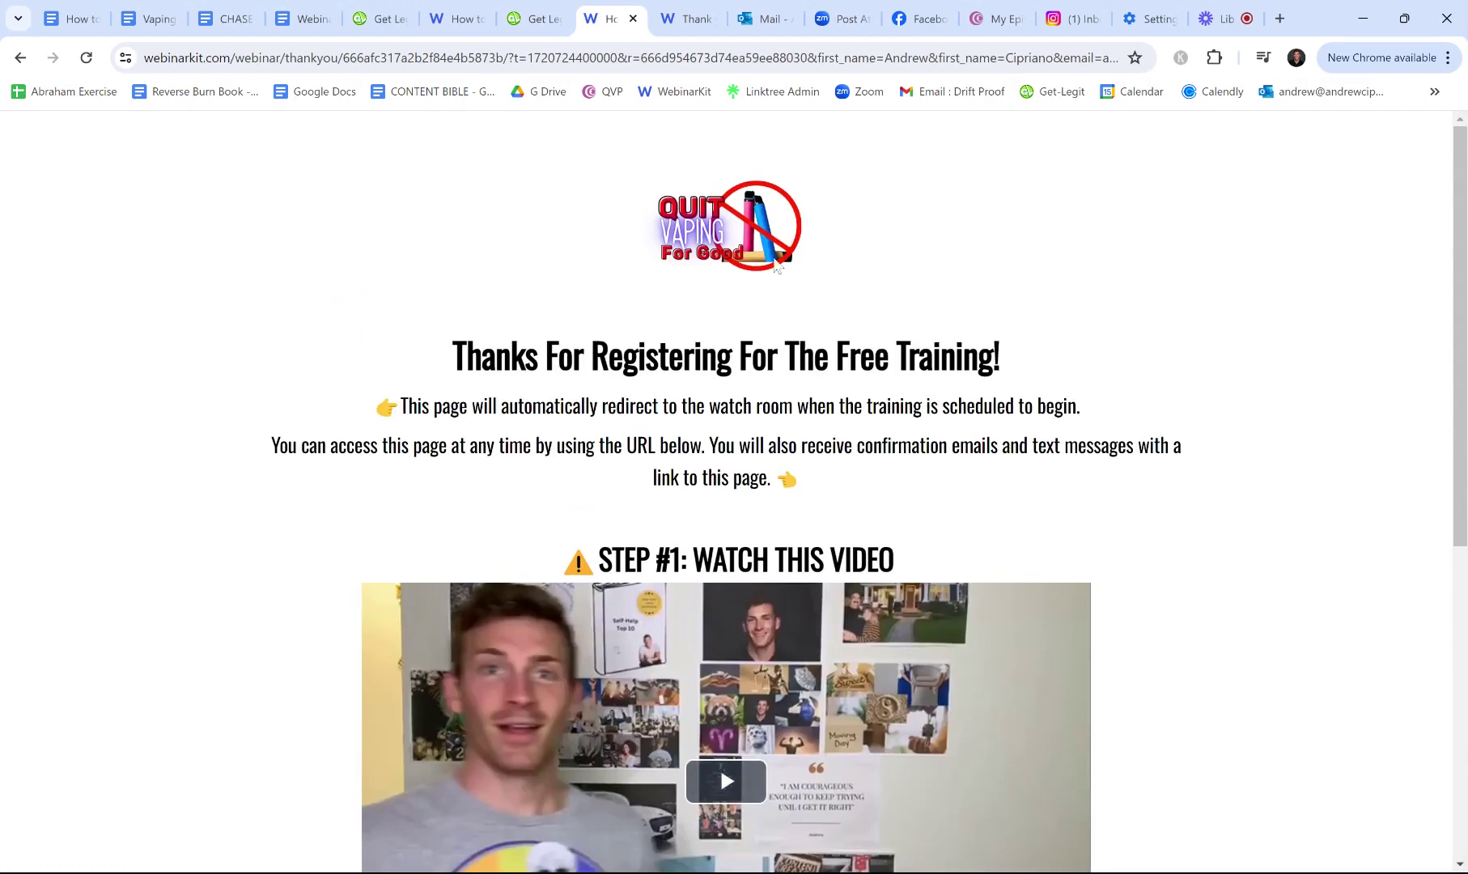
click(536, 19)
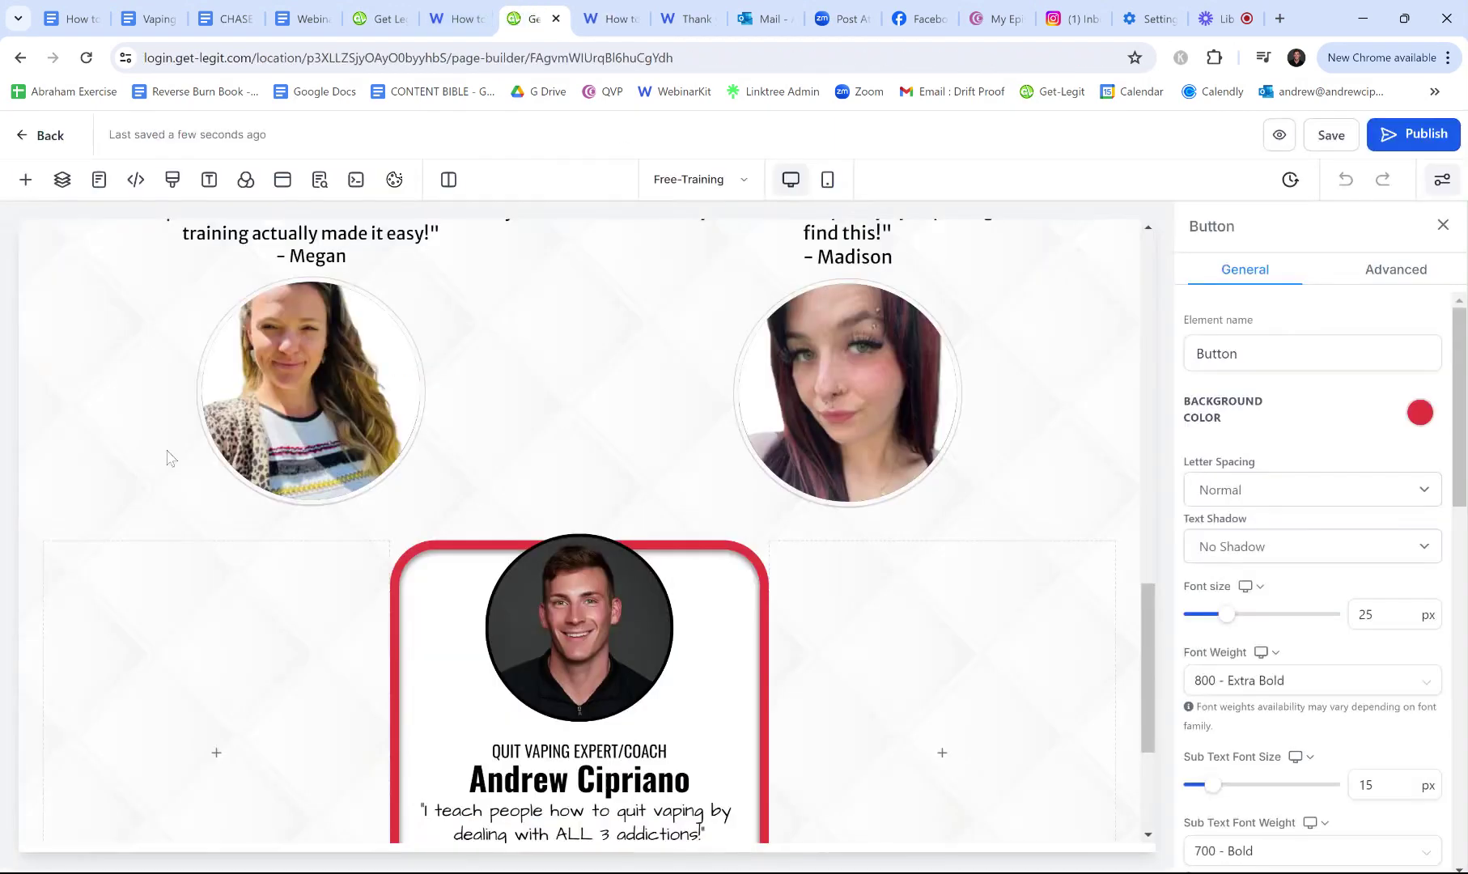
- Exit WebinarKit's thank-you page builder and review the Register settings: widget-embedded registration, WebinarKit-hosted thank-you page
click(607, 18)
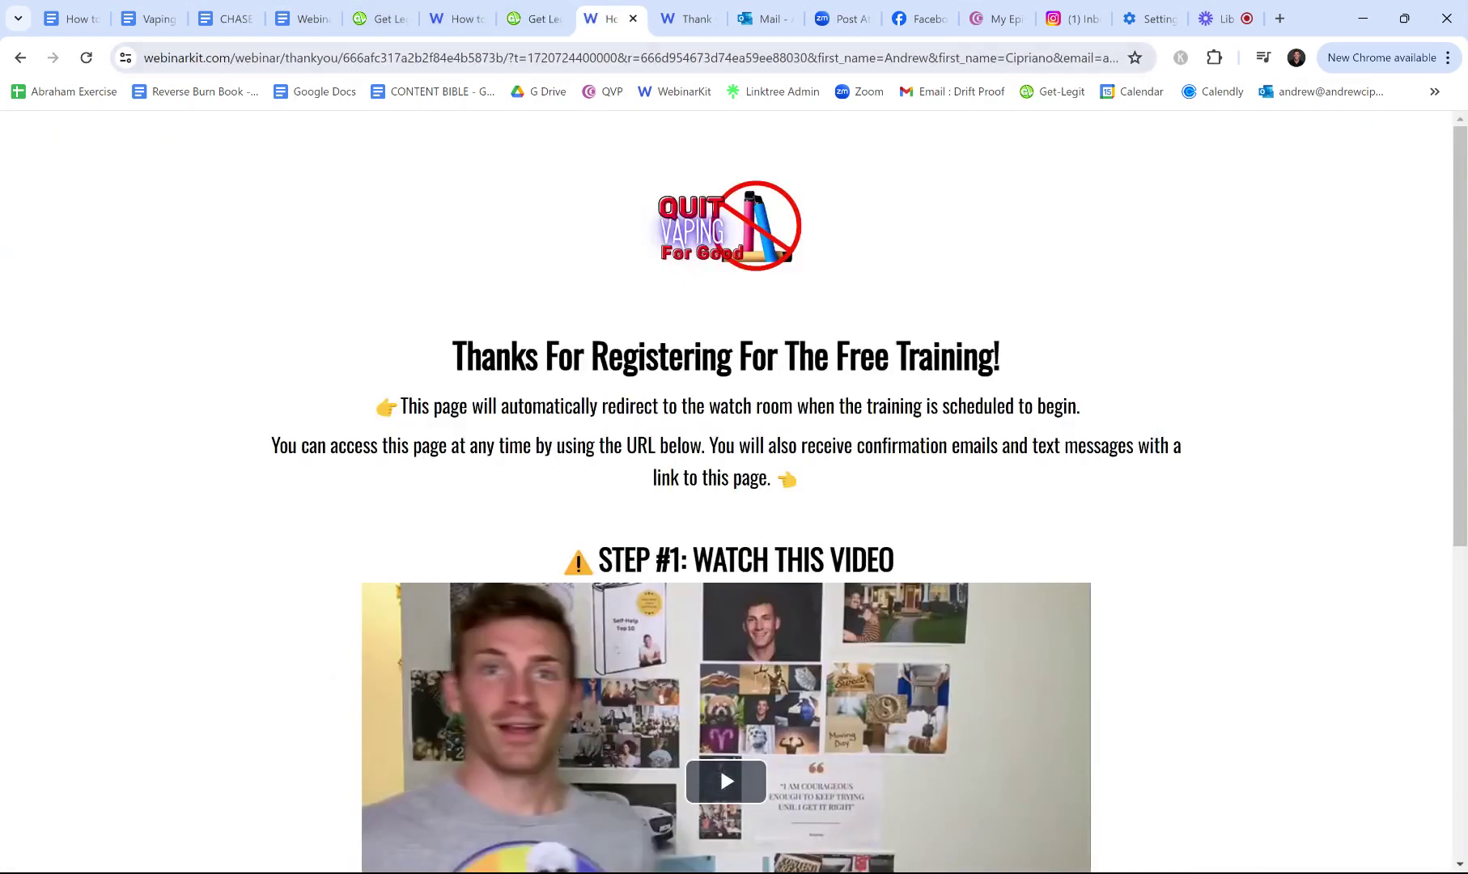
click(684, 19)
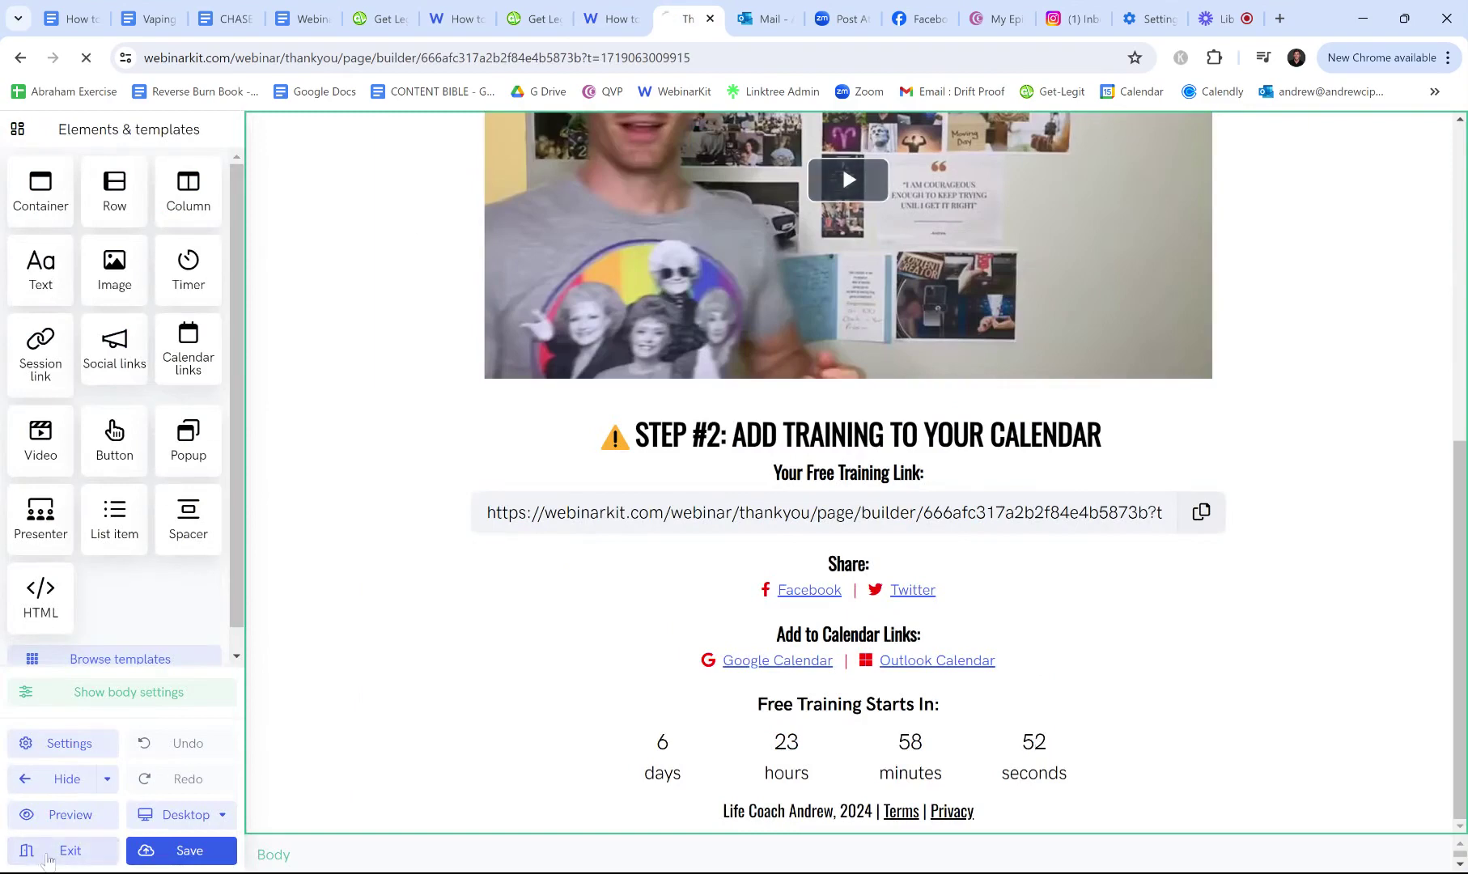
click(47, 860)
scroll(726, 565, down, 3)
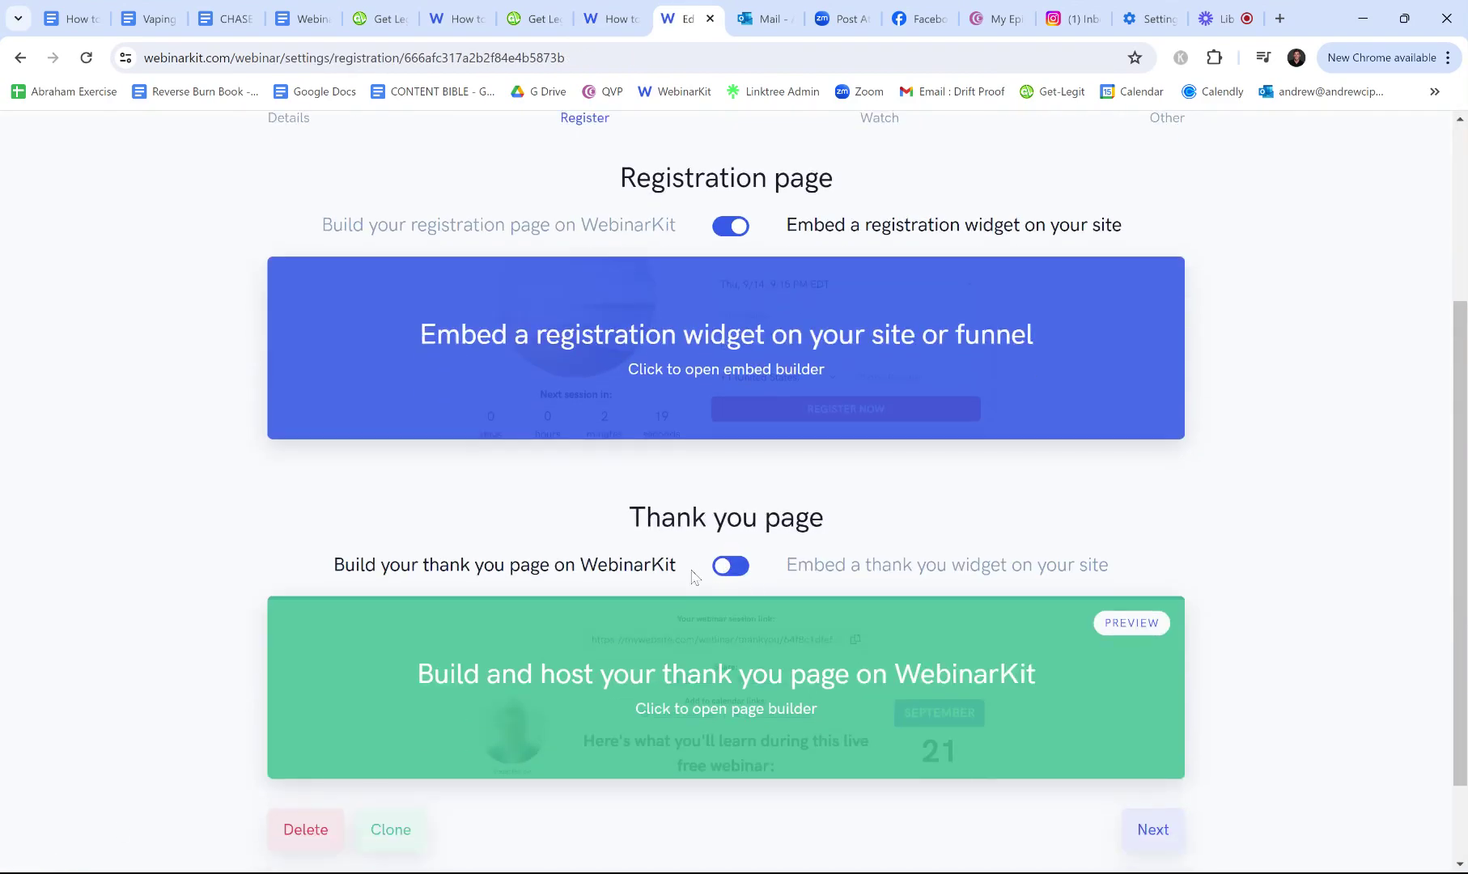
scroll(887, 694, down, 1)
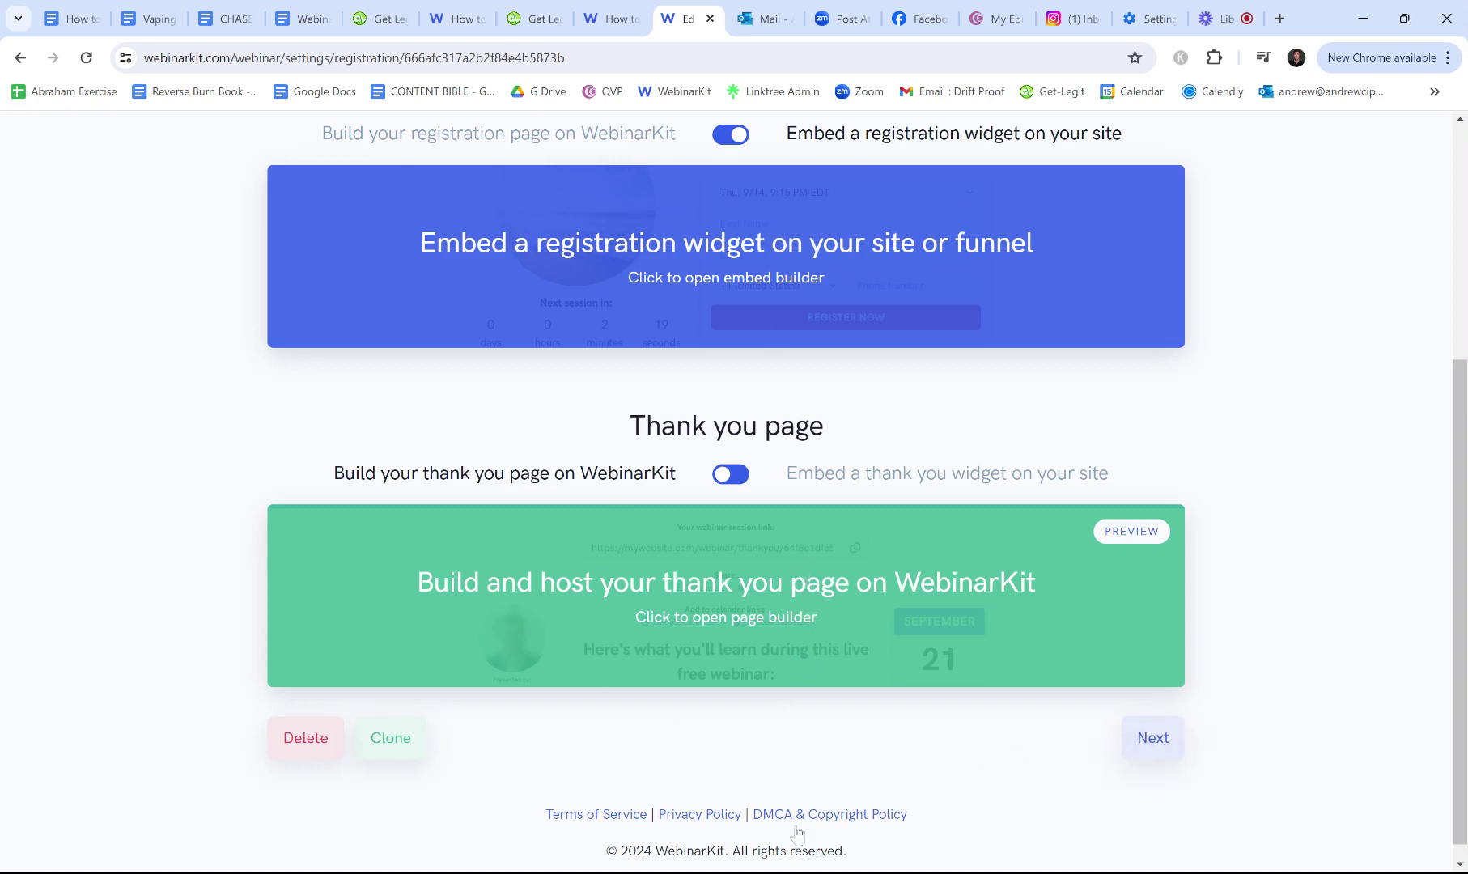
- Advance WebinarKit past Watch to the email notification settings, then return to Get Legit's funnel overview
click(1163, 738)
scroll(918, 367, down, 6)
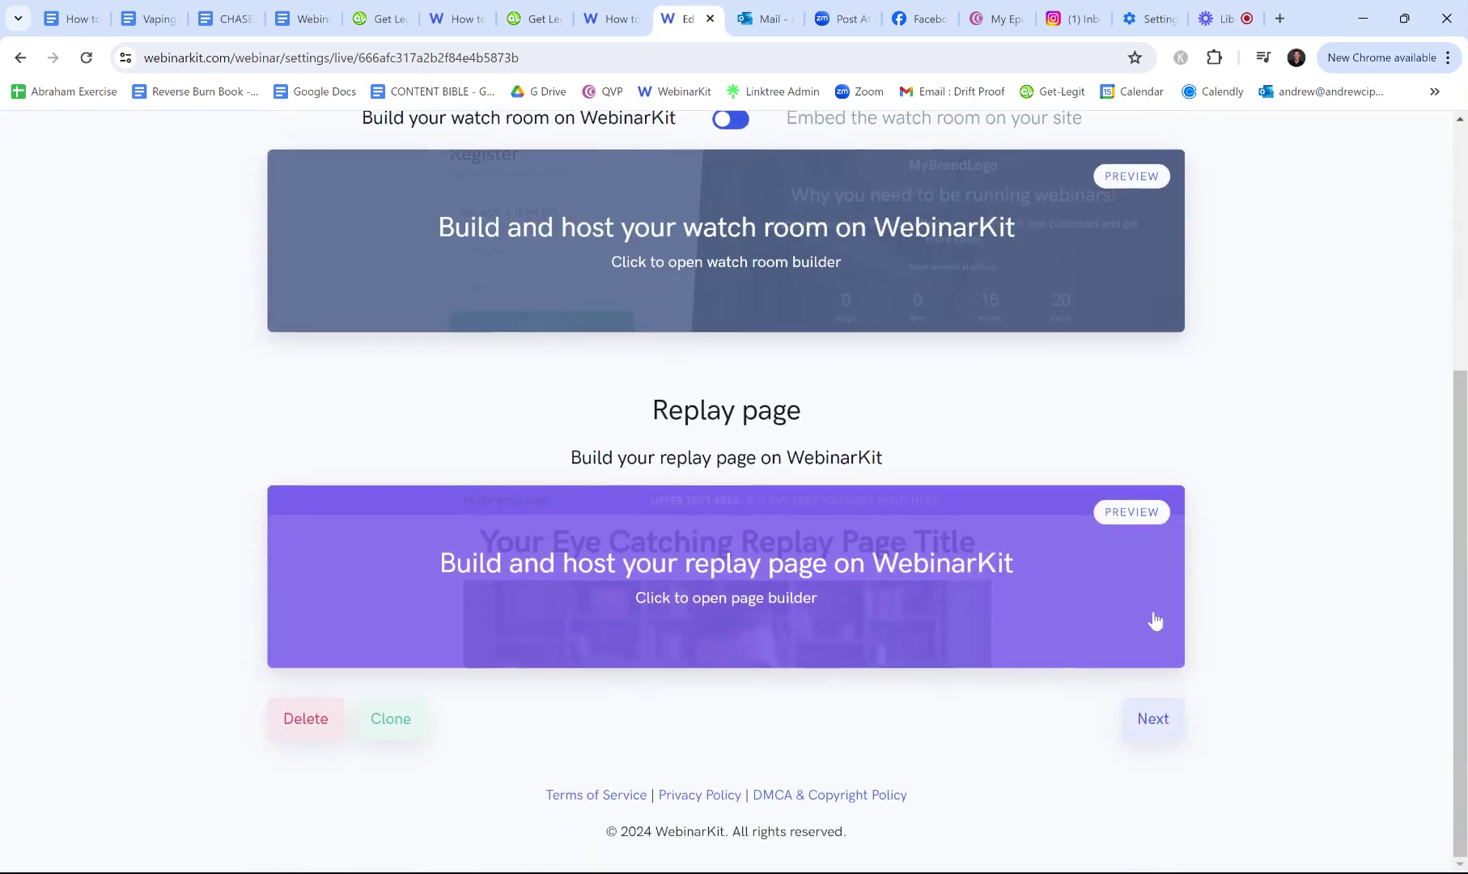
click(1148, 716)
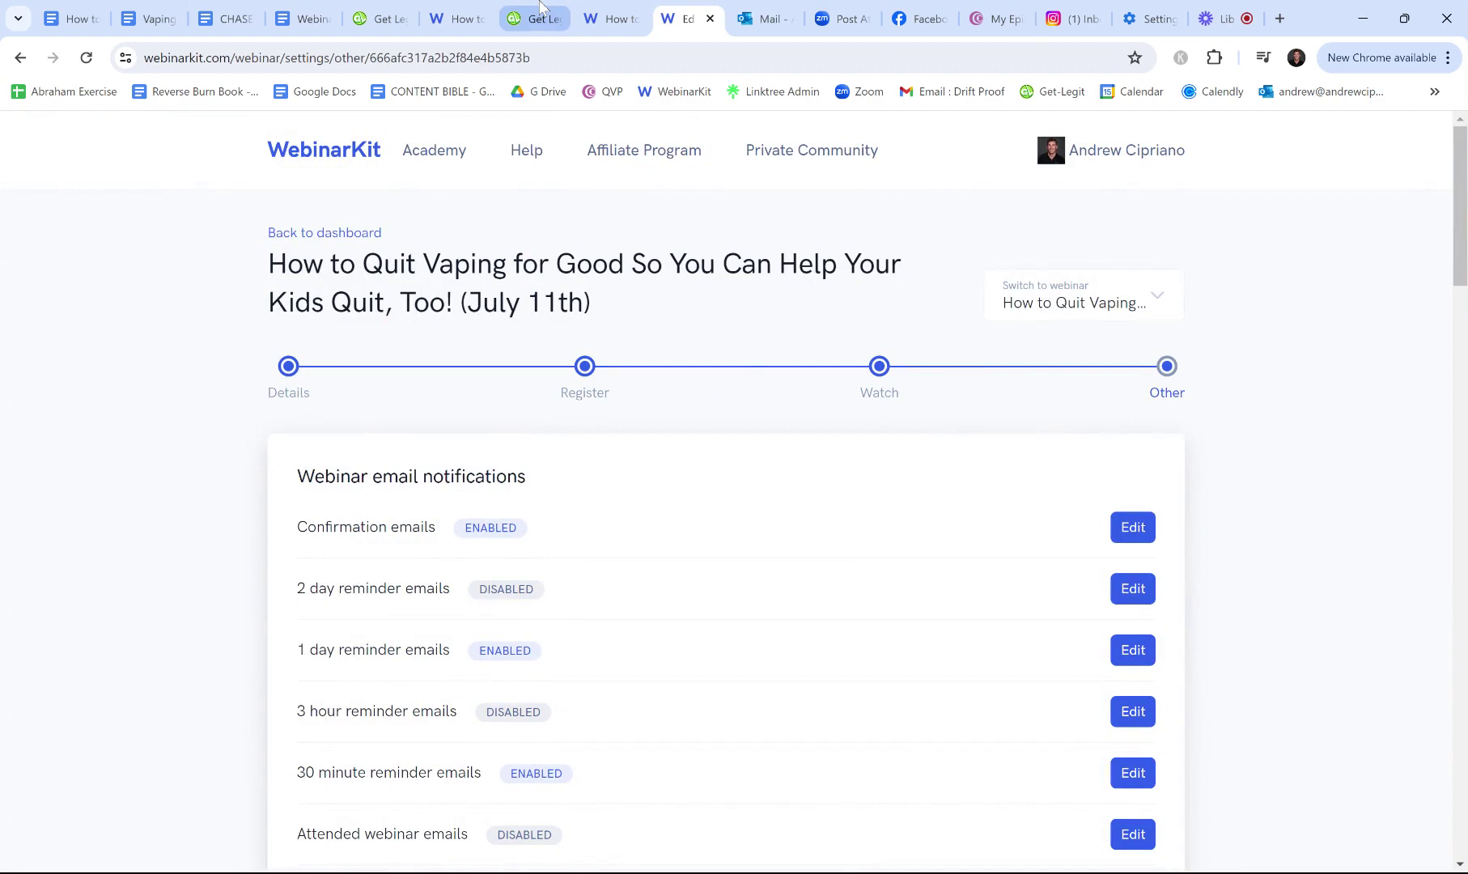
click(541, 7)
click(25, 137)
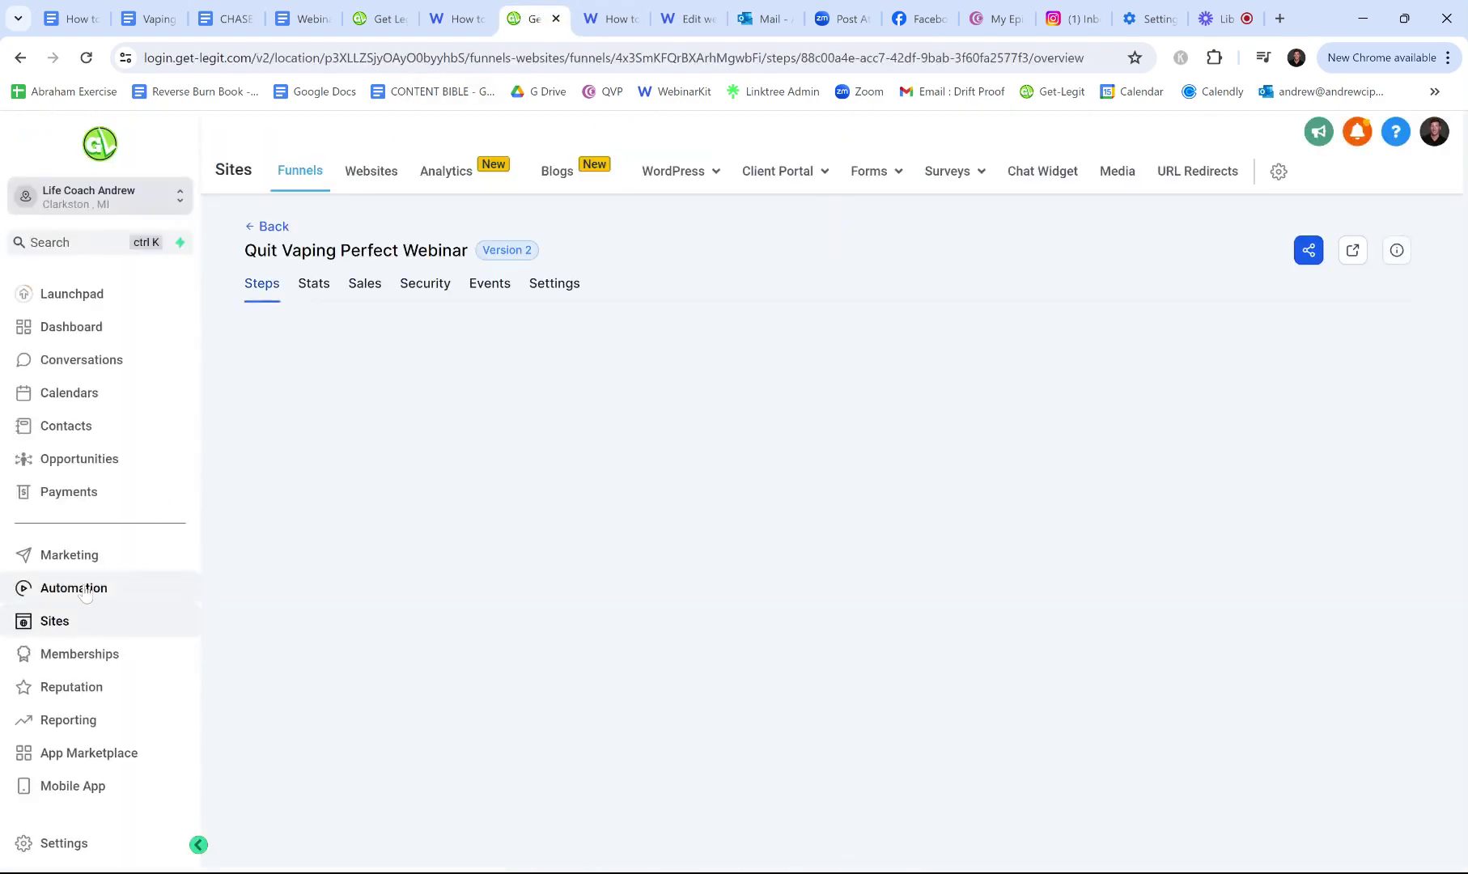
- Open the Vaping Perfect Webinar Registration workflow from page 2 of the Workflow List
click(86, 591)
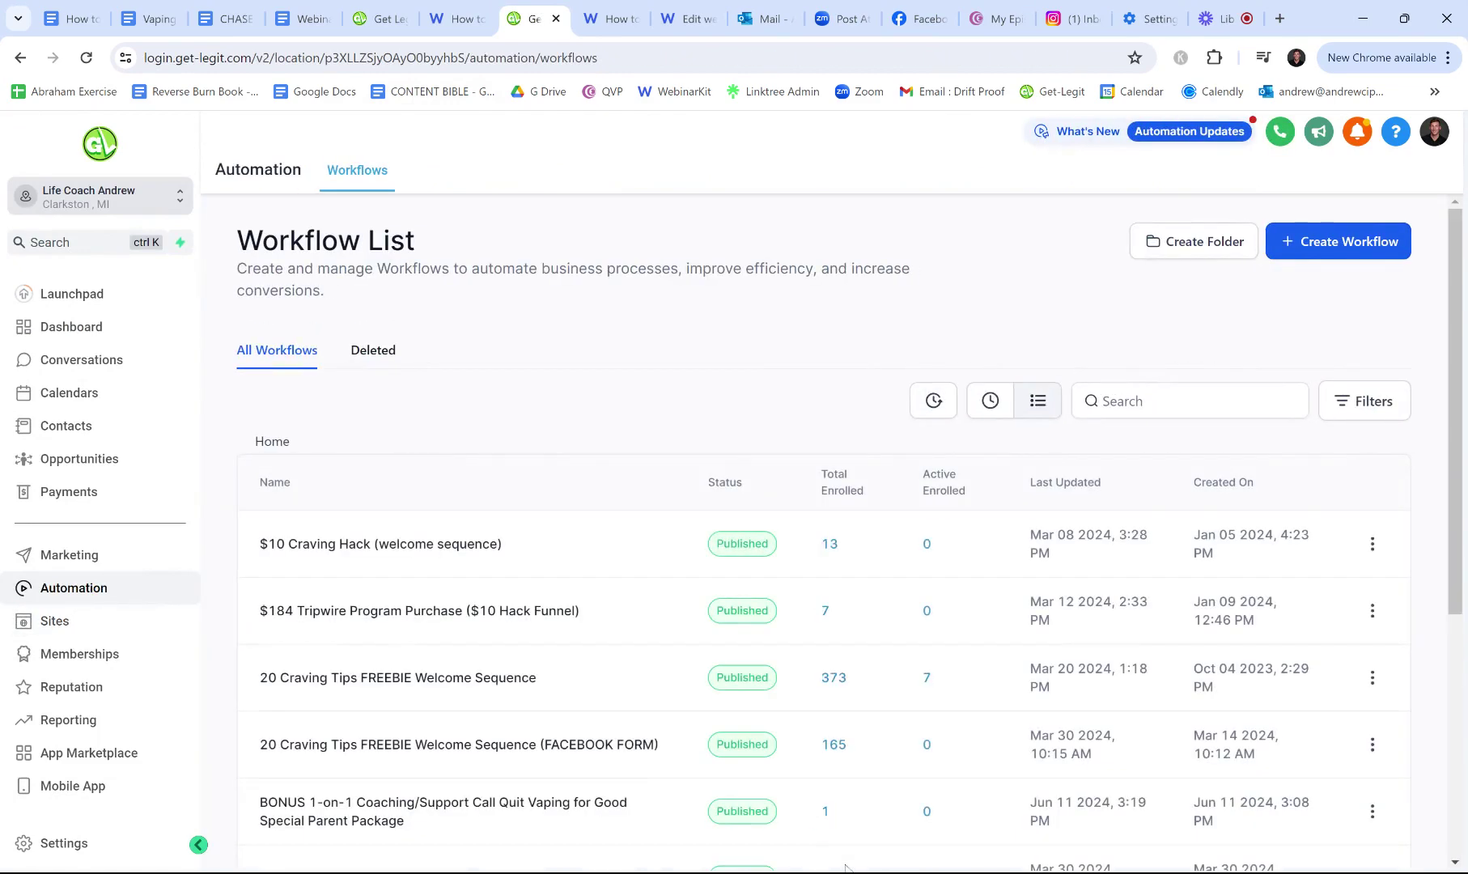
scroll(639, 640, down, 5)
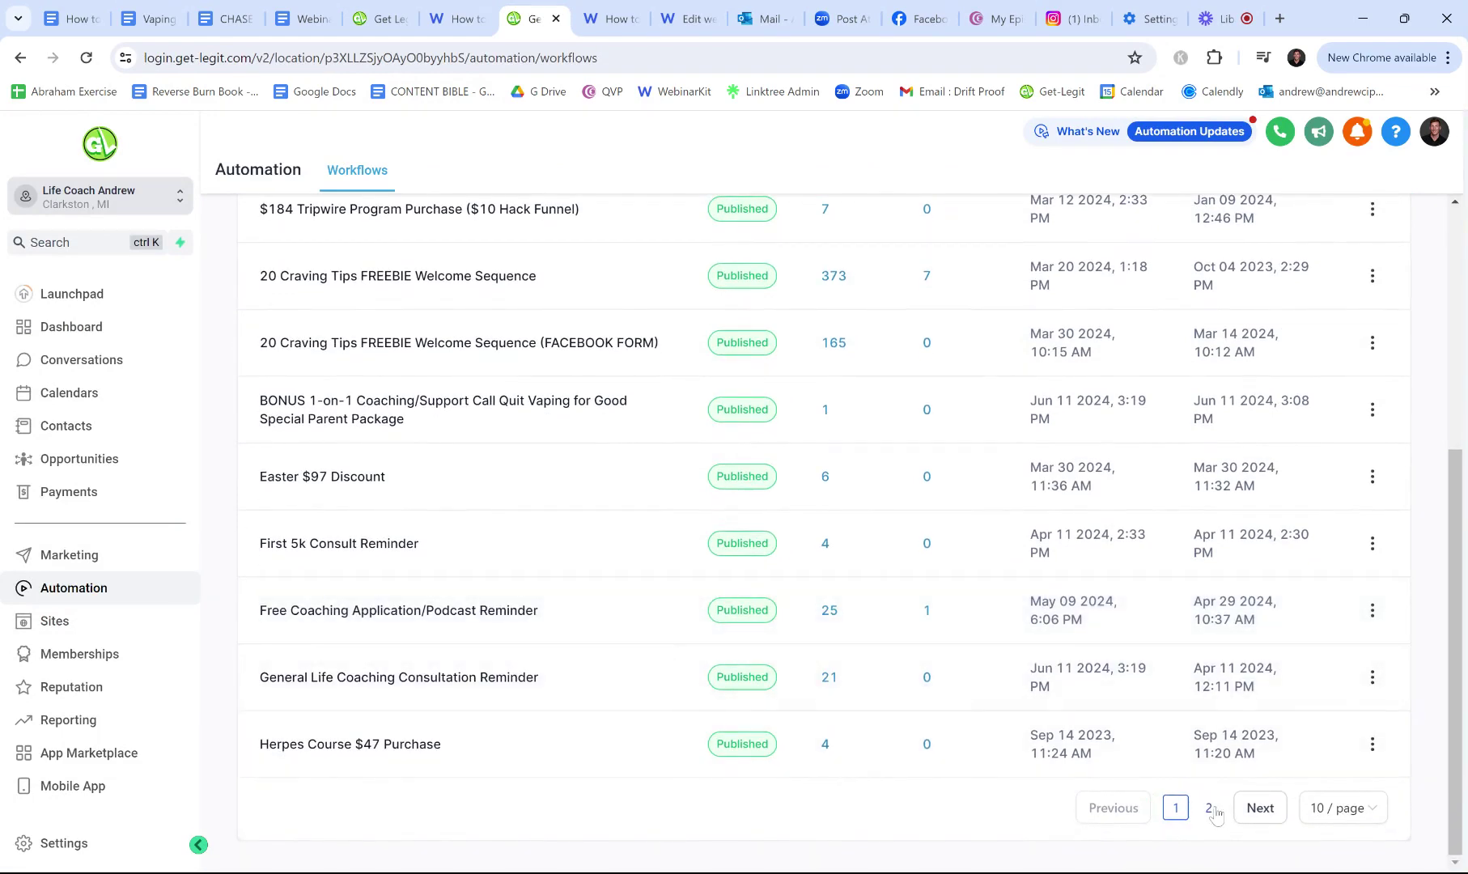
click(1210, 808)
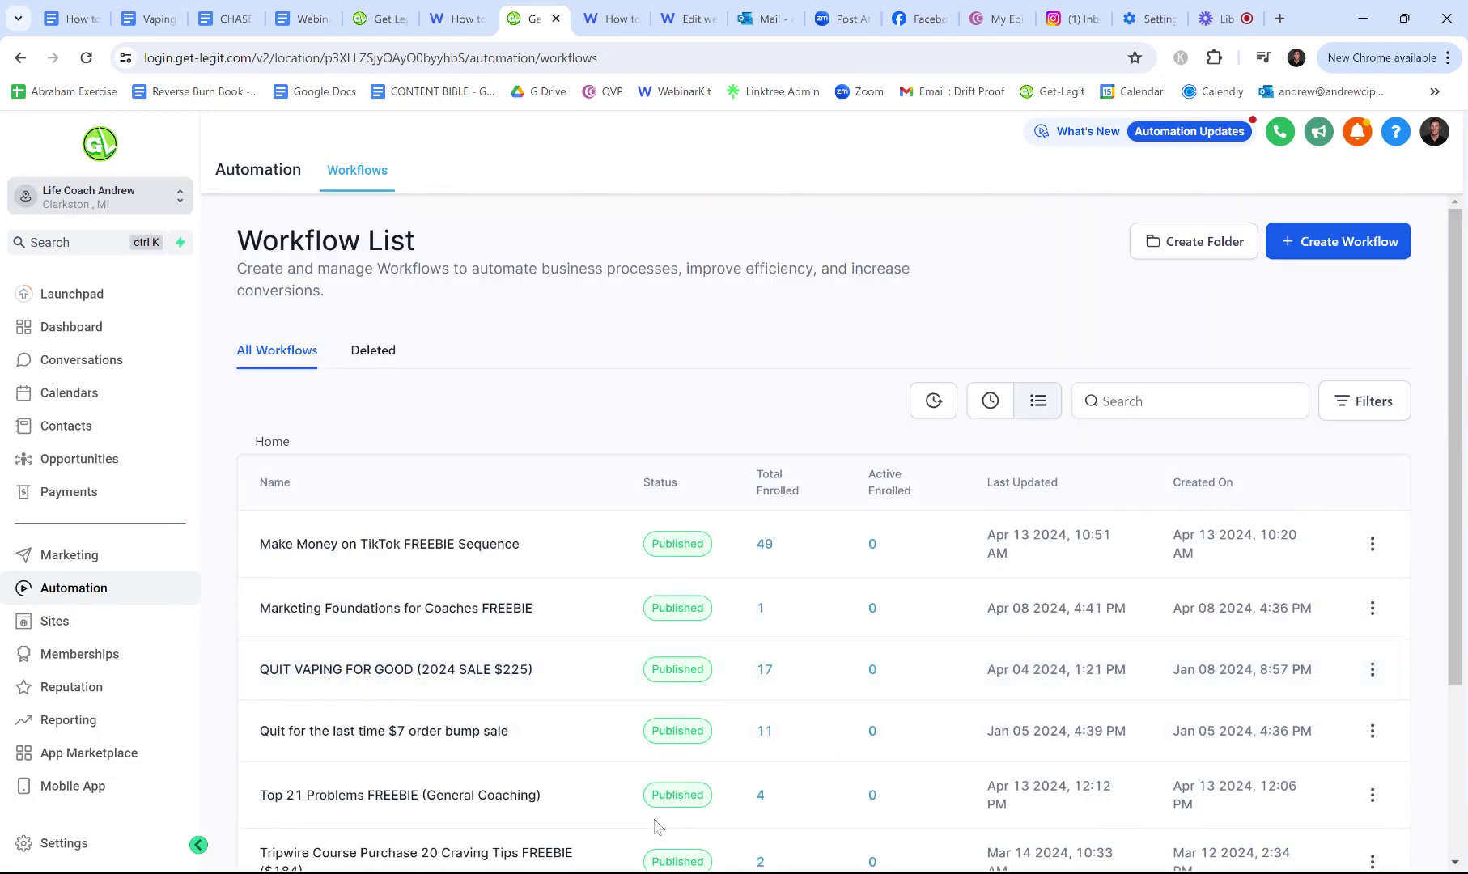
scroll(453, 704, down, 3)
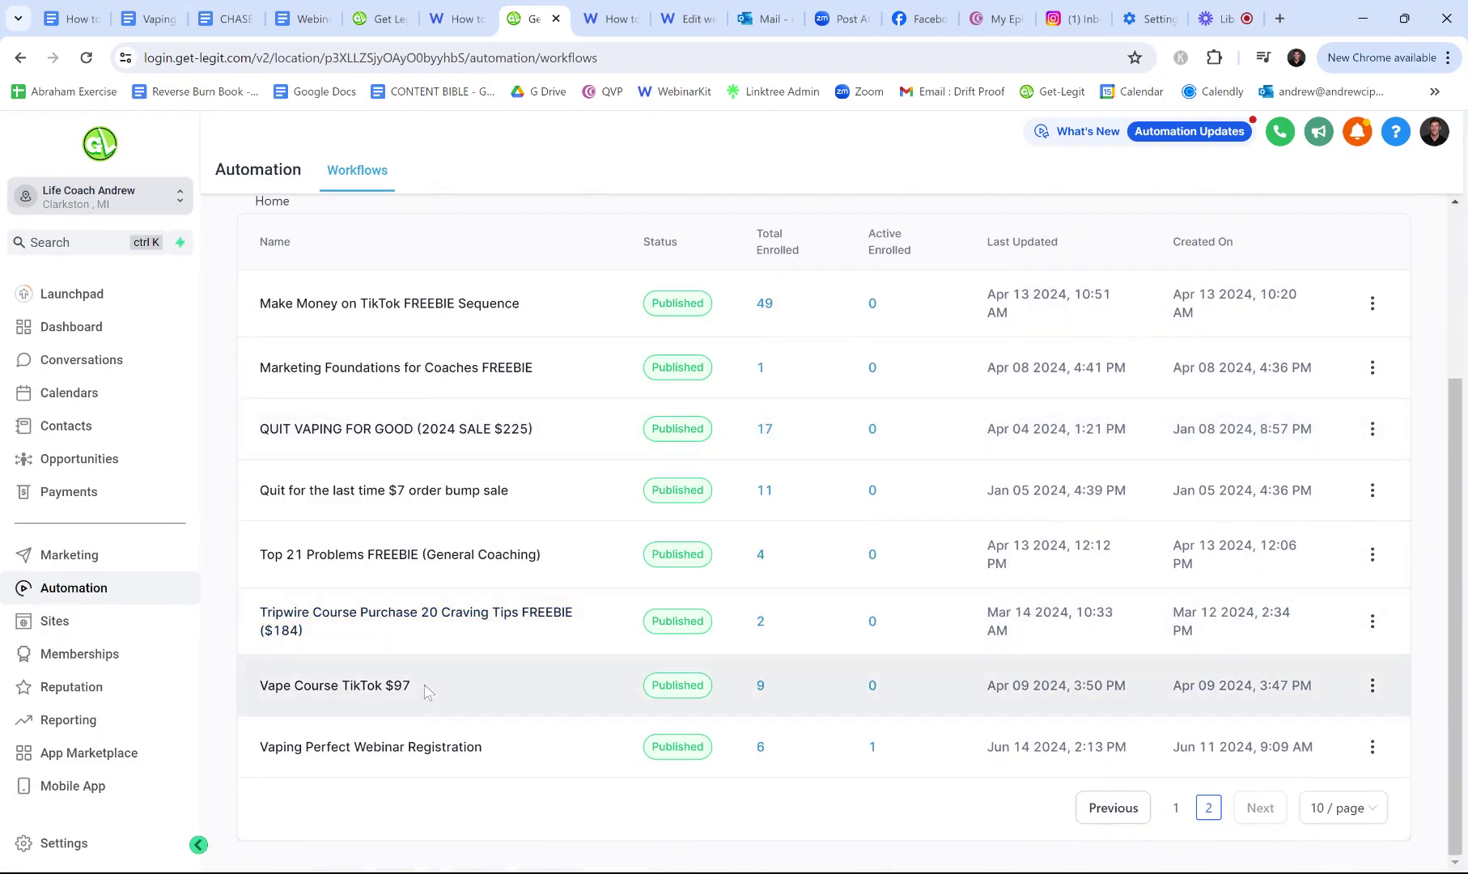
click(422, 748)
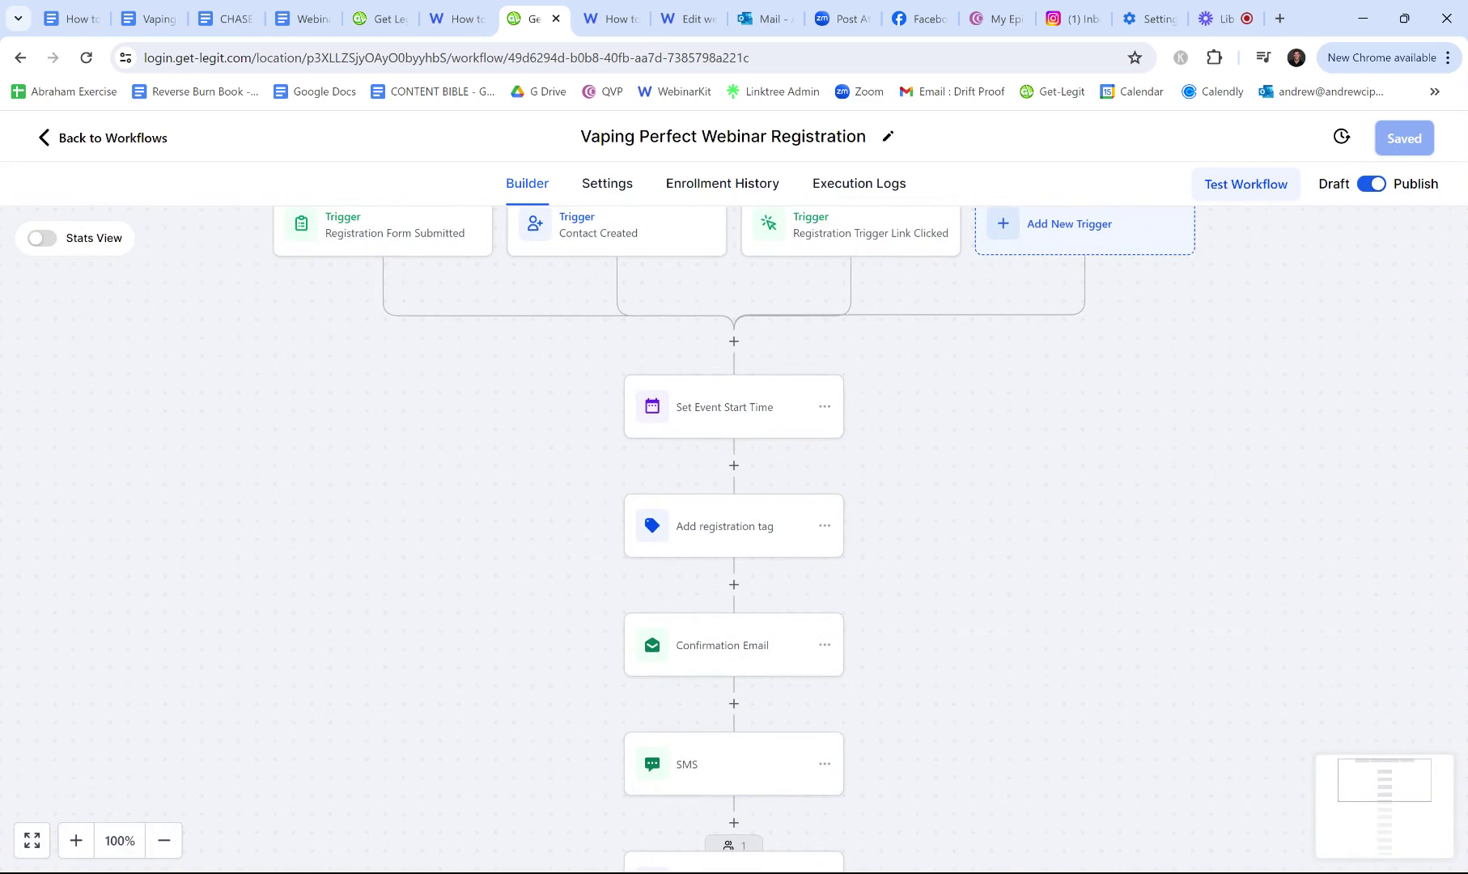
- Check the Contacts list: 702 records, newest test contact tagged 'vaping perfect webinar registration'
scroll(703, 551, up, 2)
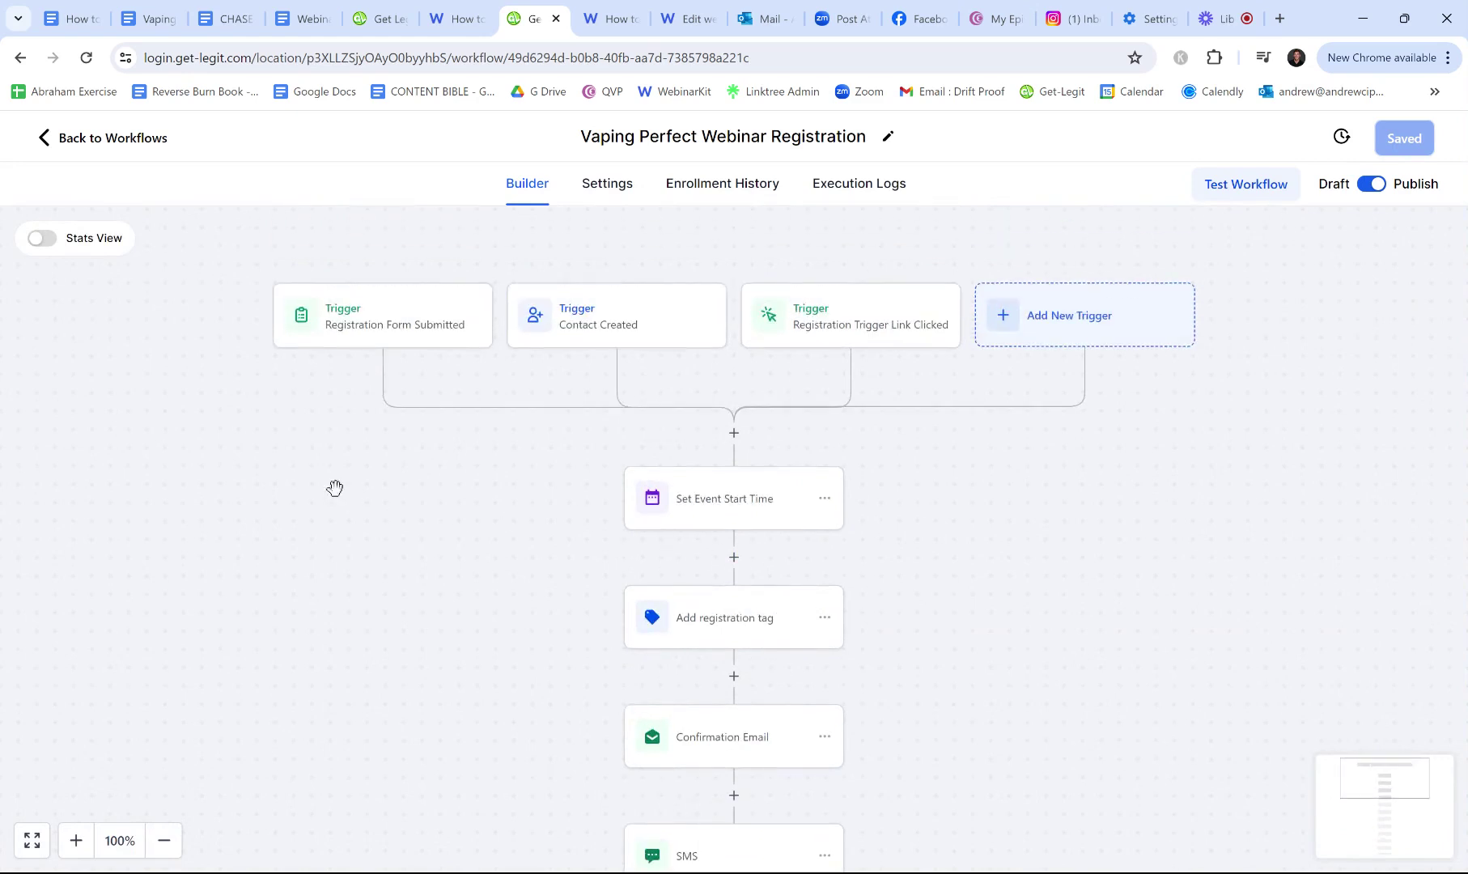
scroll(563, 396, down, 1)
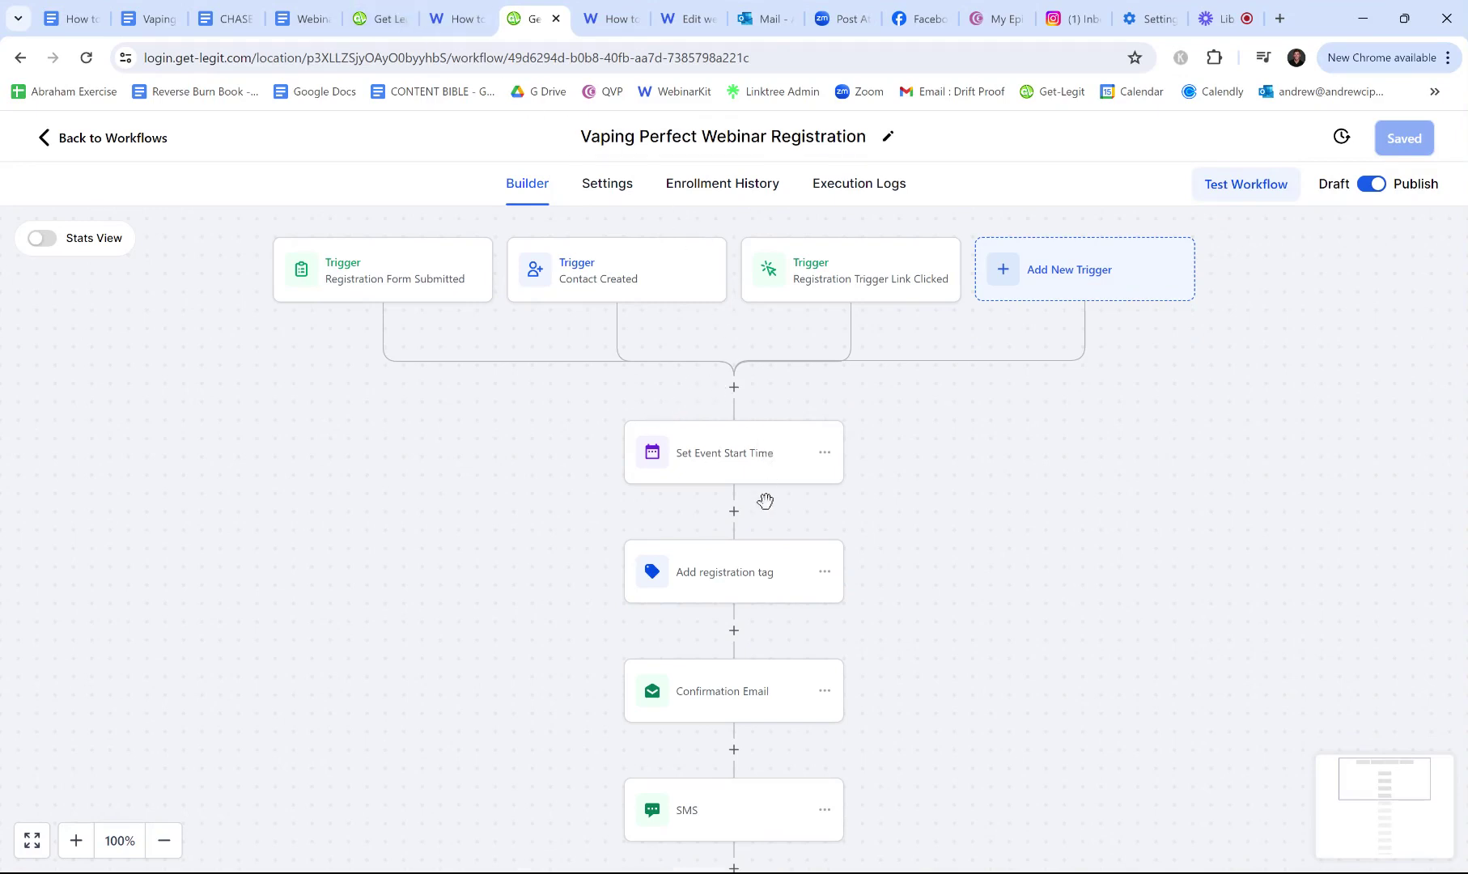
drag(381, 19, 453, 18)
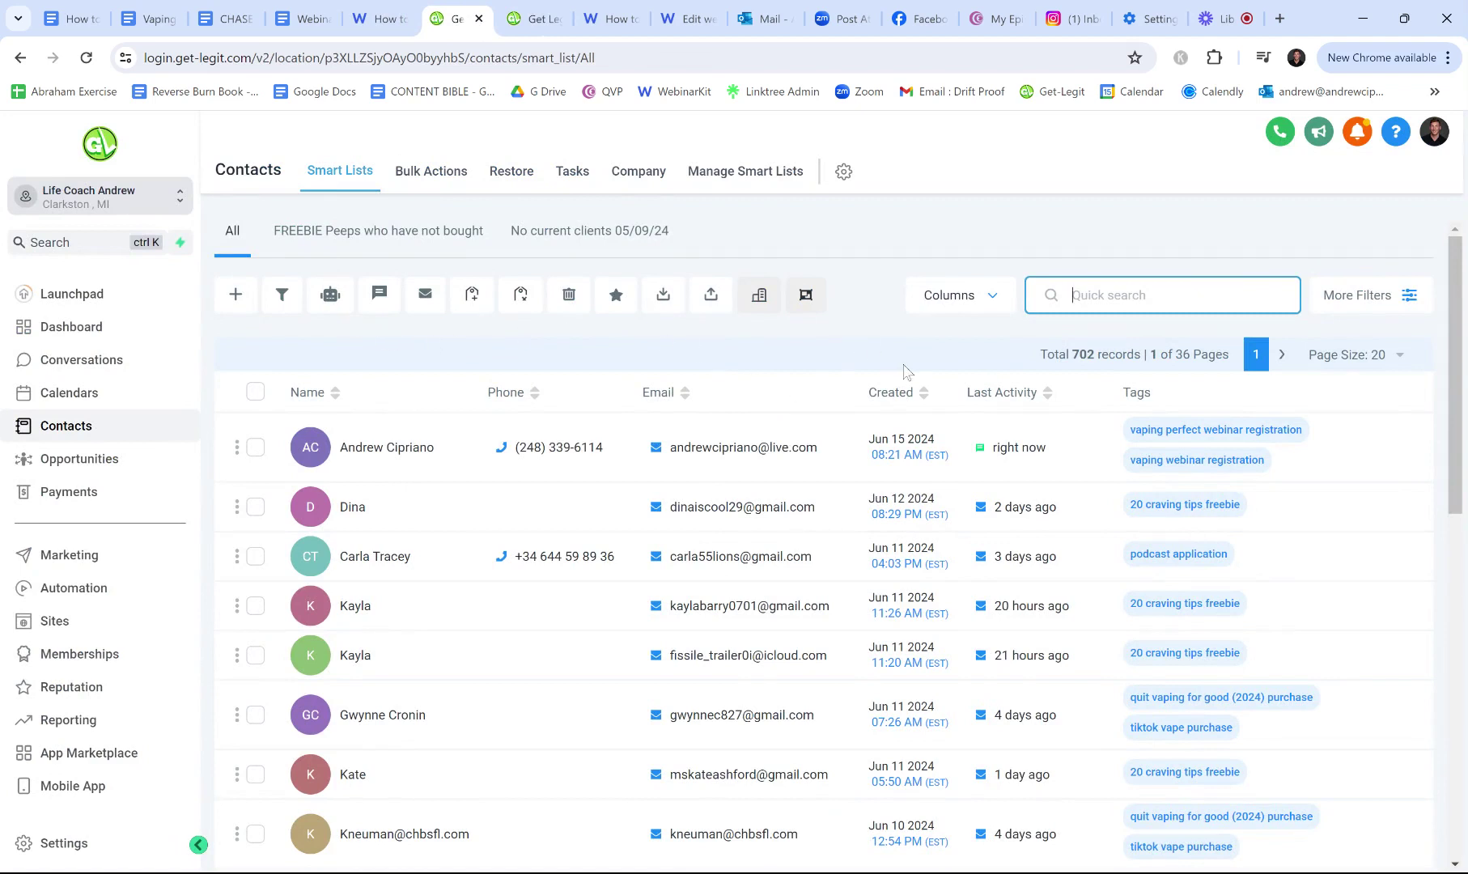
- Search Custom Fields for 'webinar' to find Webinar Link and Webinar Date Timestamp, then return to the workflow
click(1074, 294)
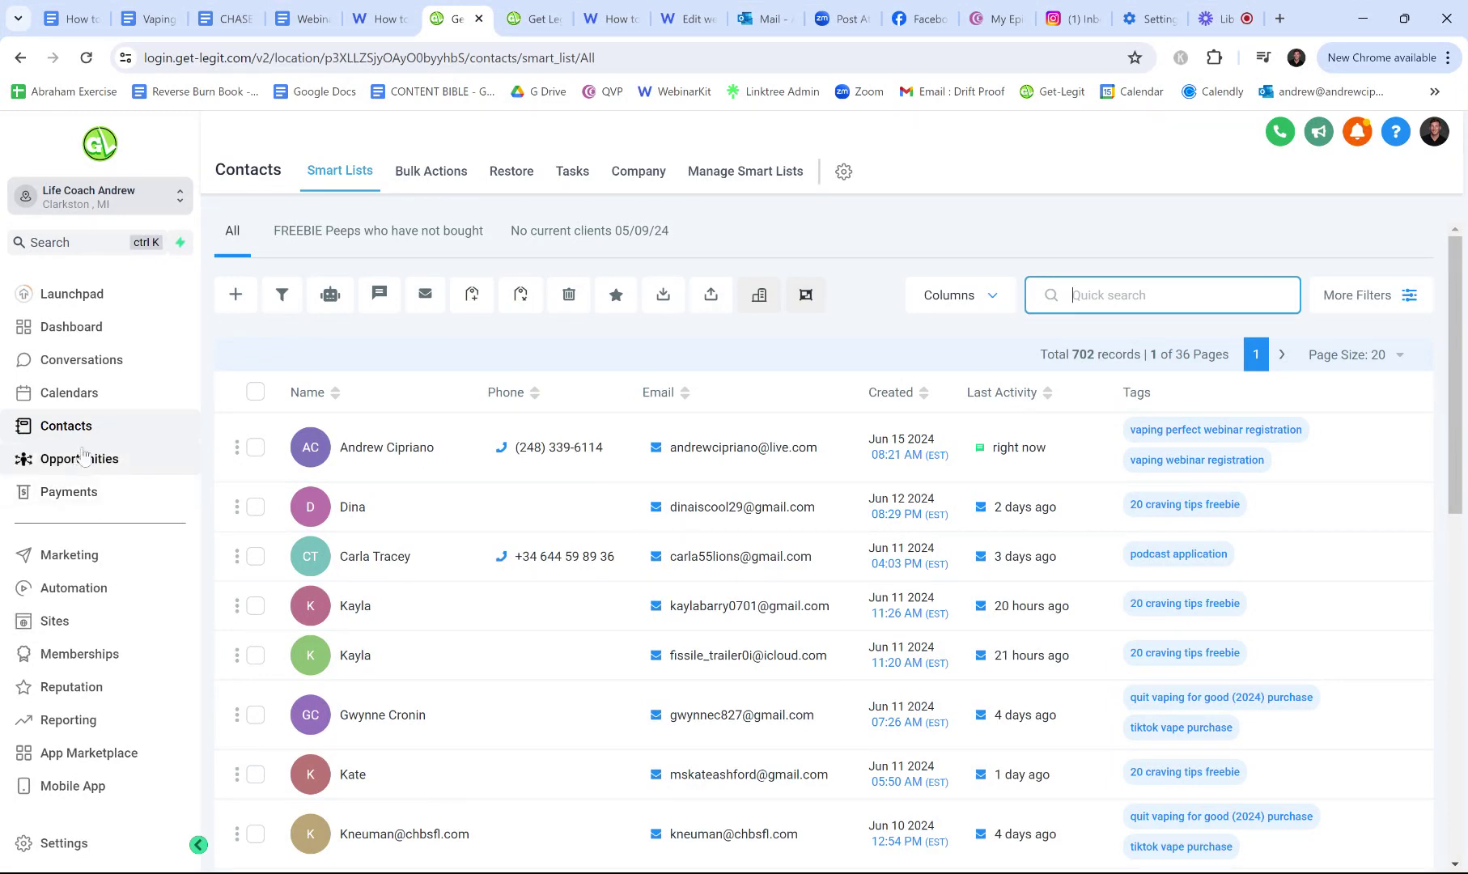
click(844, 174)
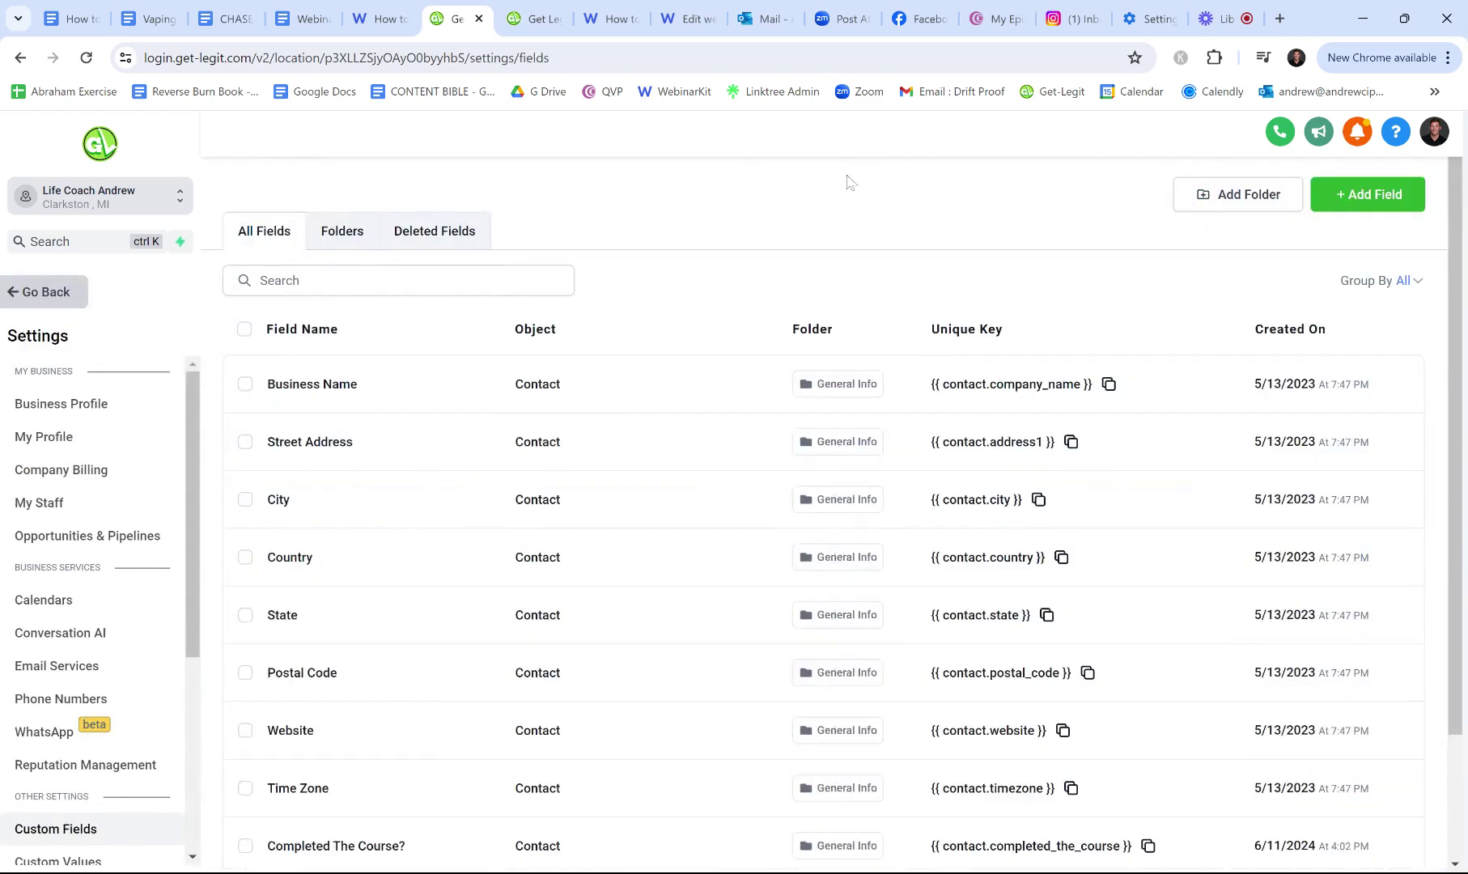
click(50, 293)
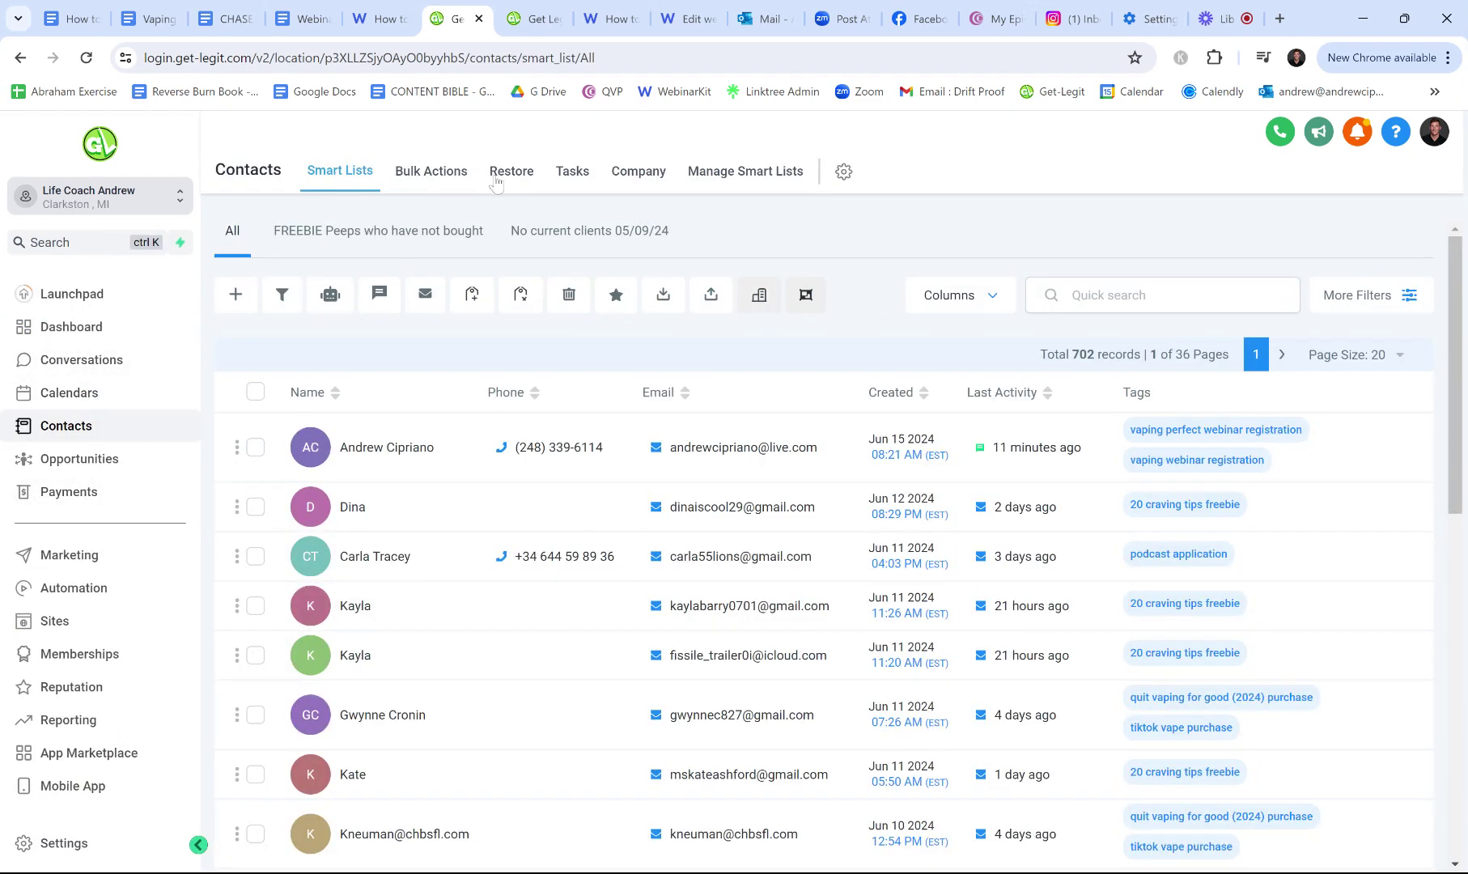
click(844, 173)
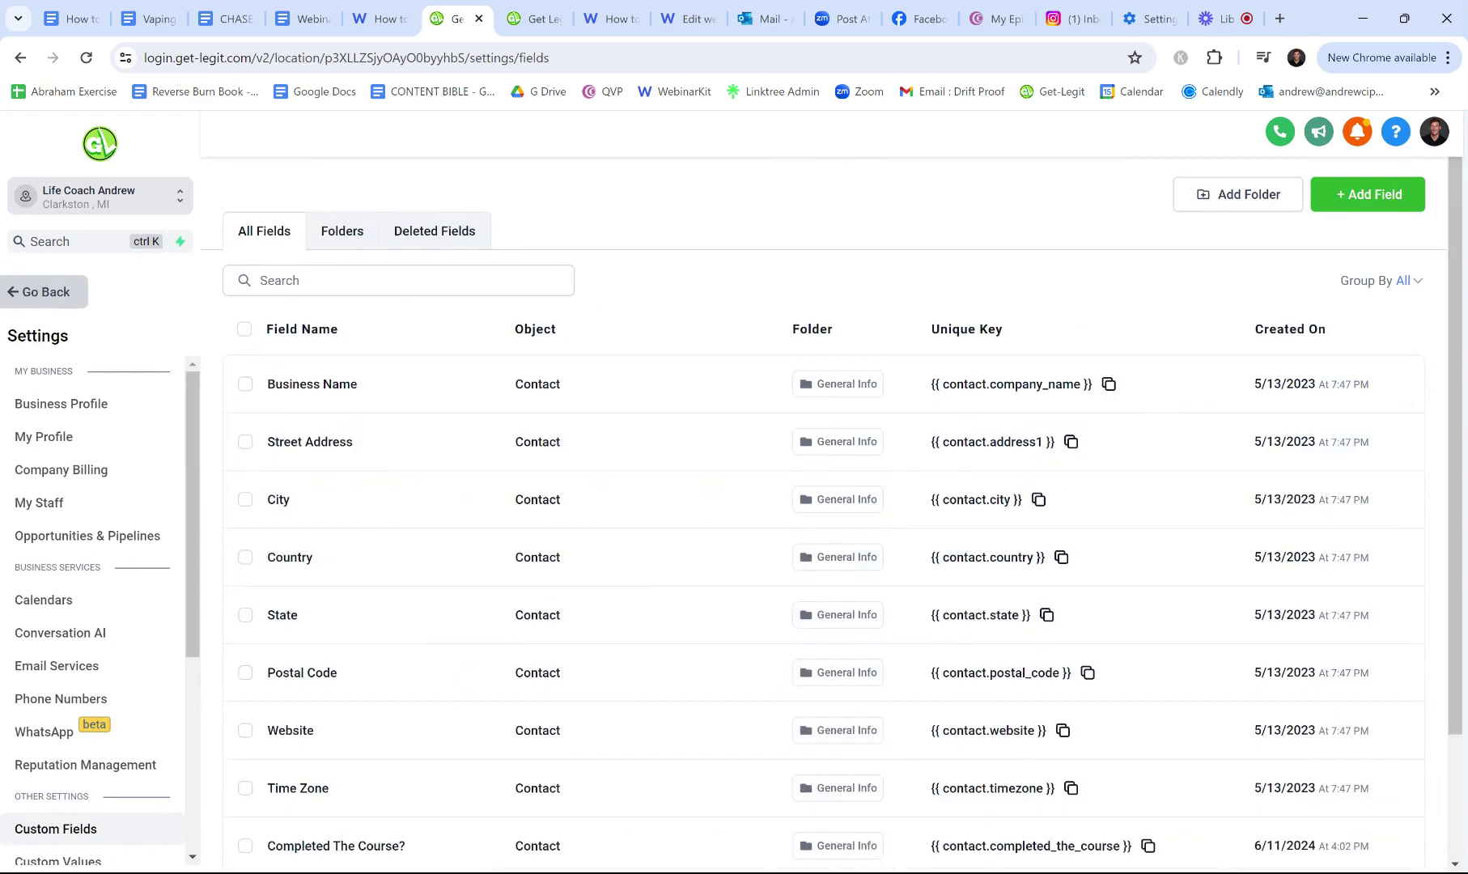
click(405, 280)
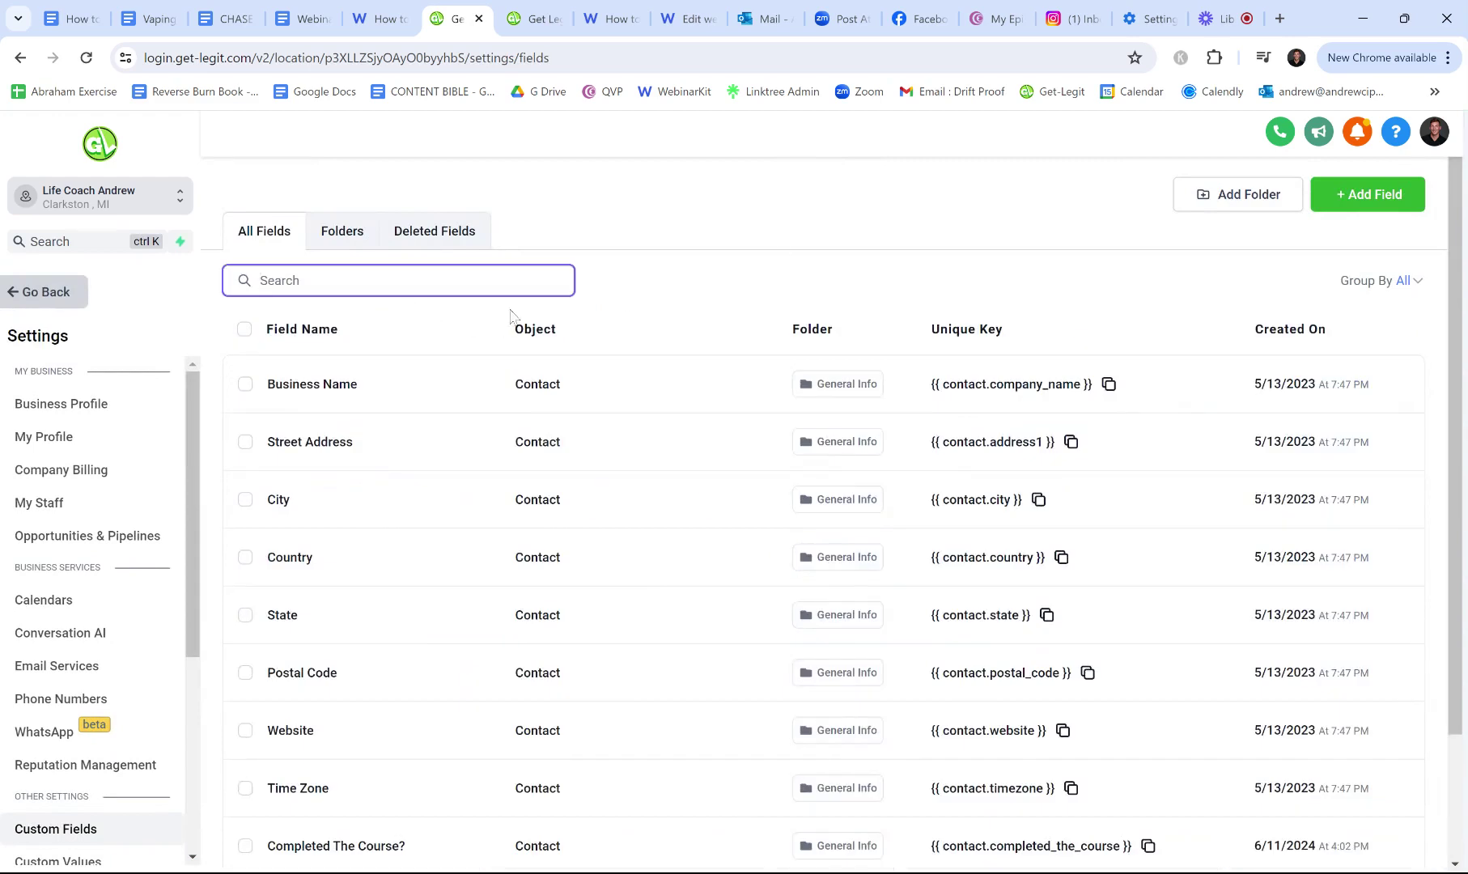
text(webinar)
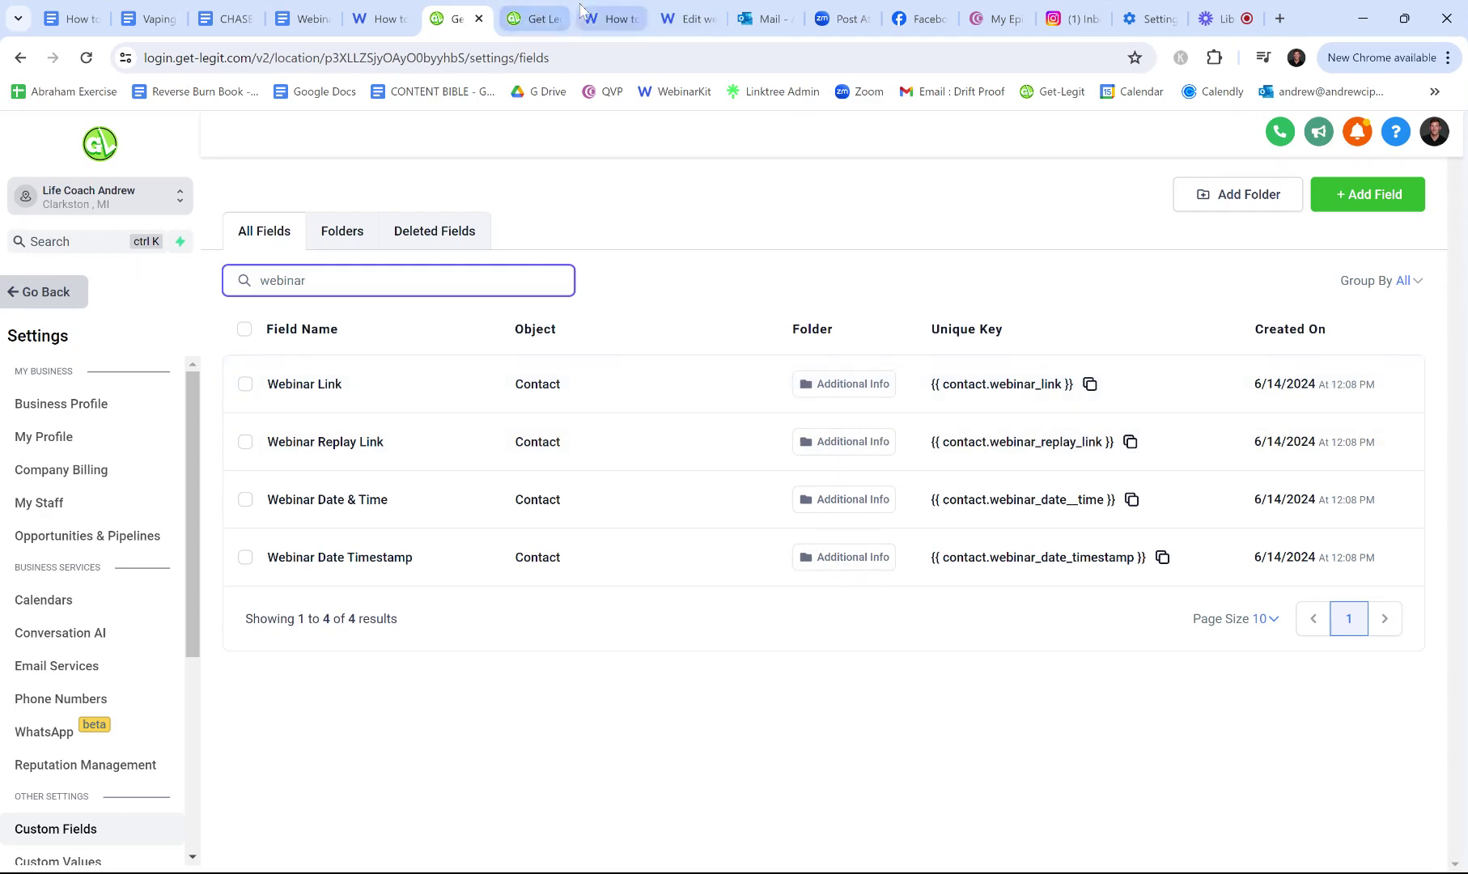
click(544, 8)
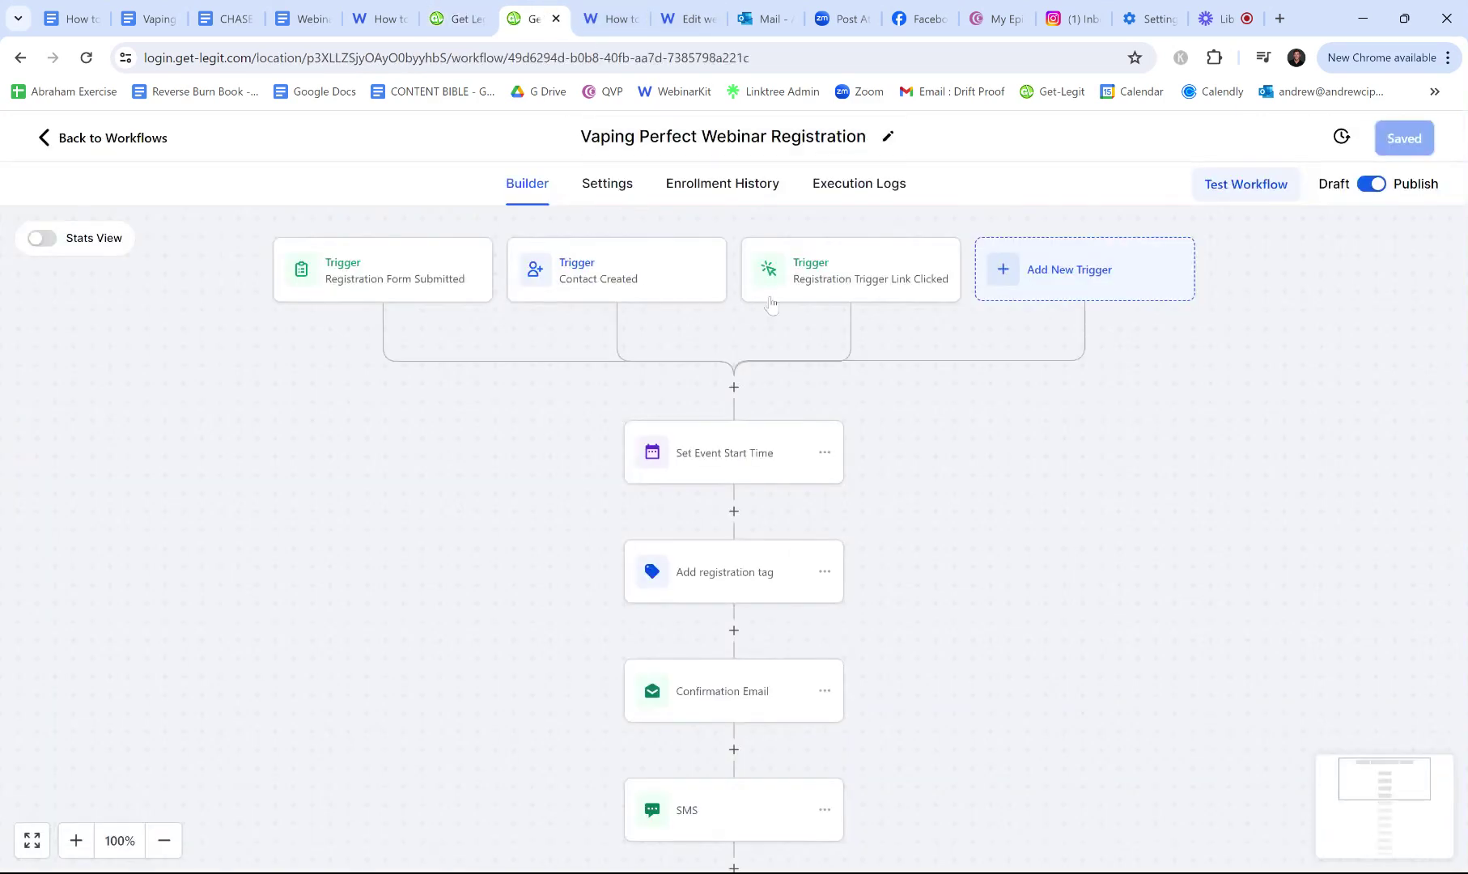
scroll(743, 415, down, 1)
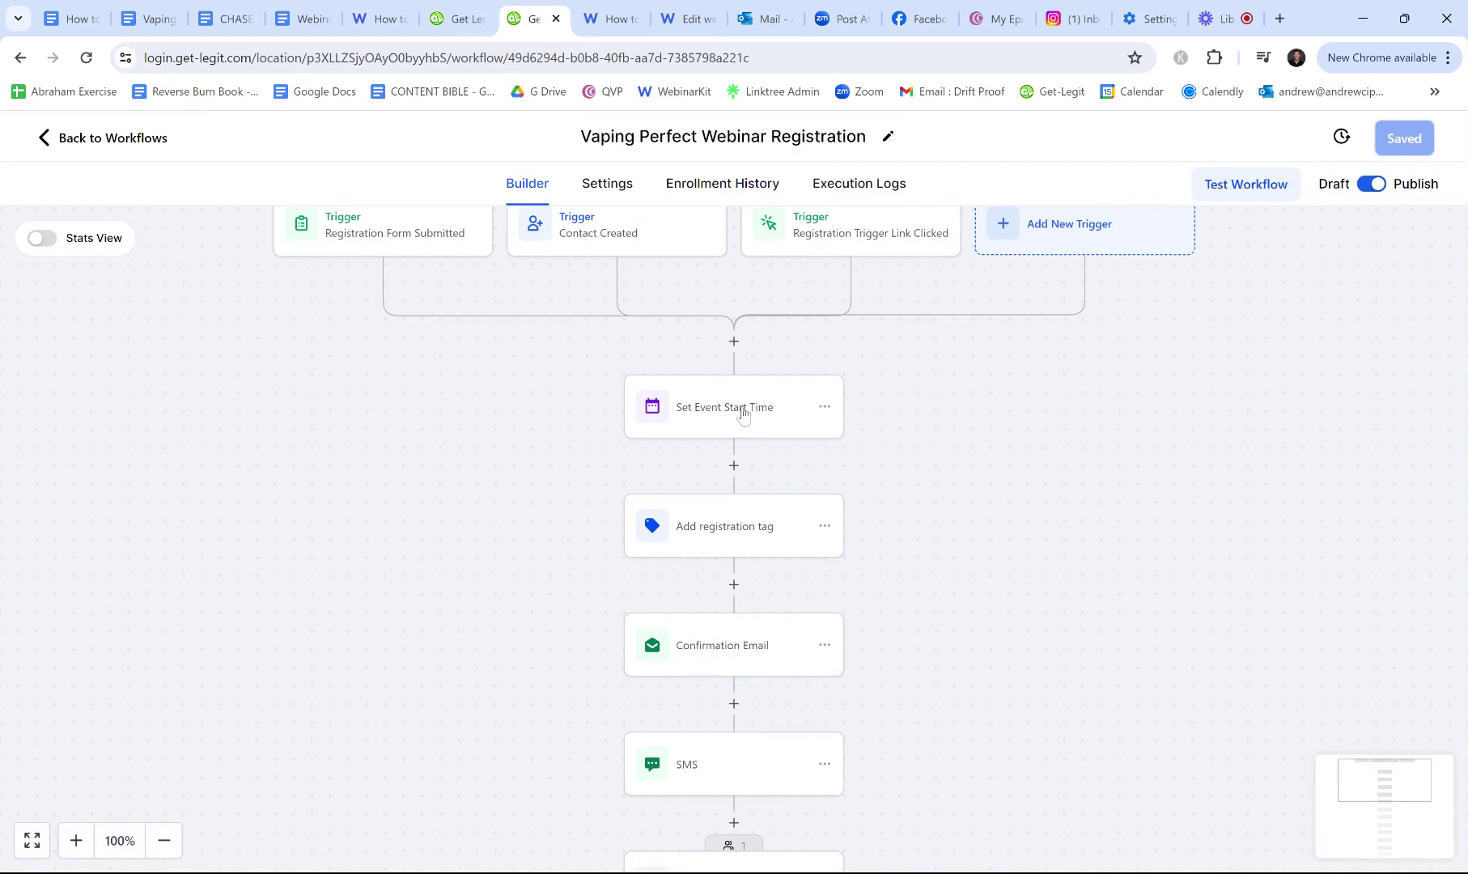
- Confirm the Set Event Start Time step uses the webinar_date_timestamp custom field, then close its panel
click(742, 415)
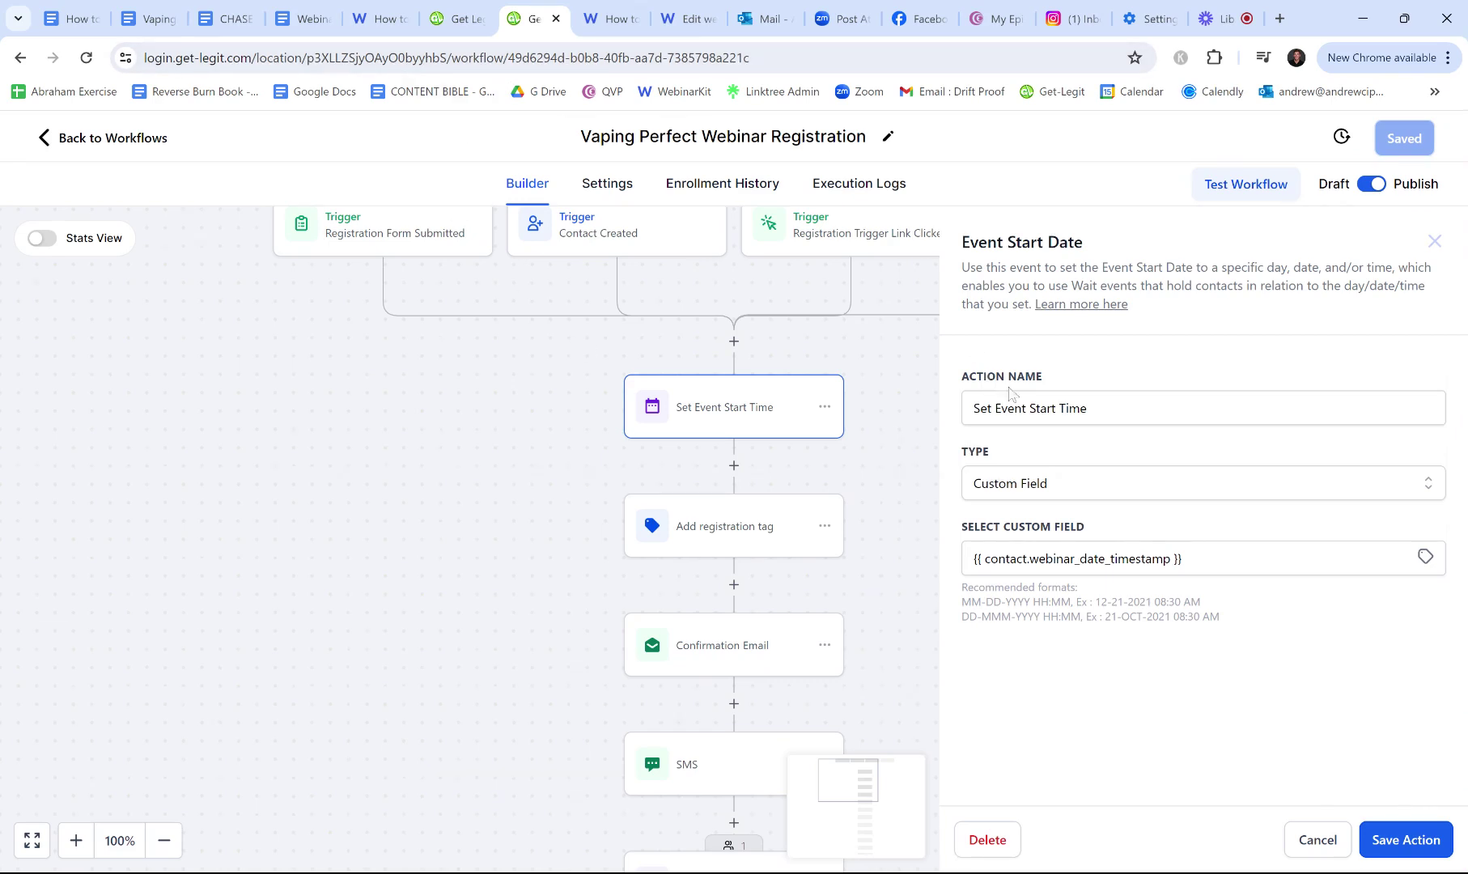
triple_click(1044, 408)
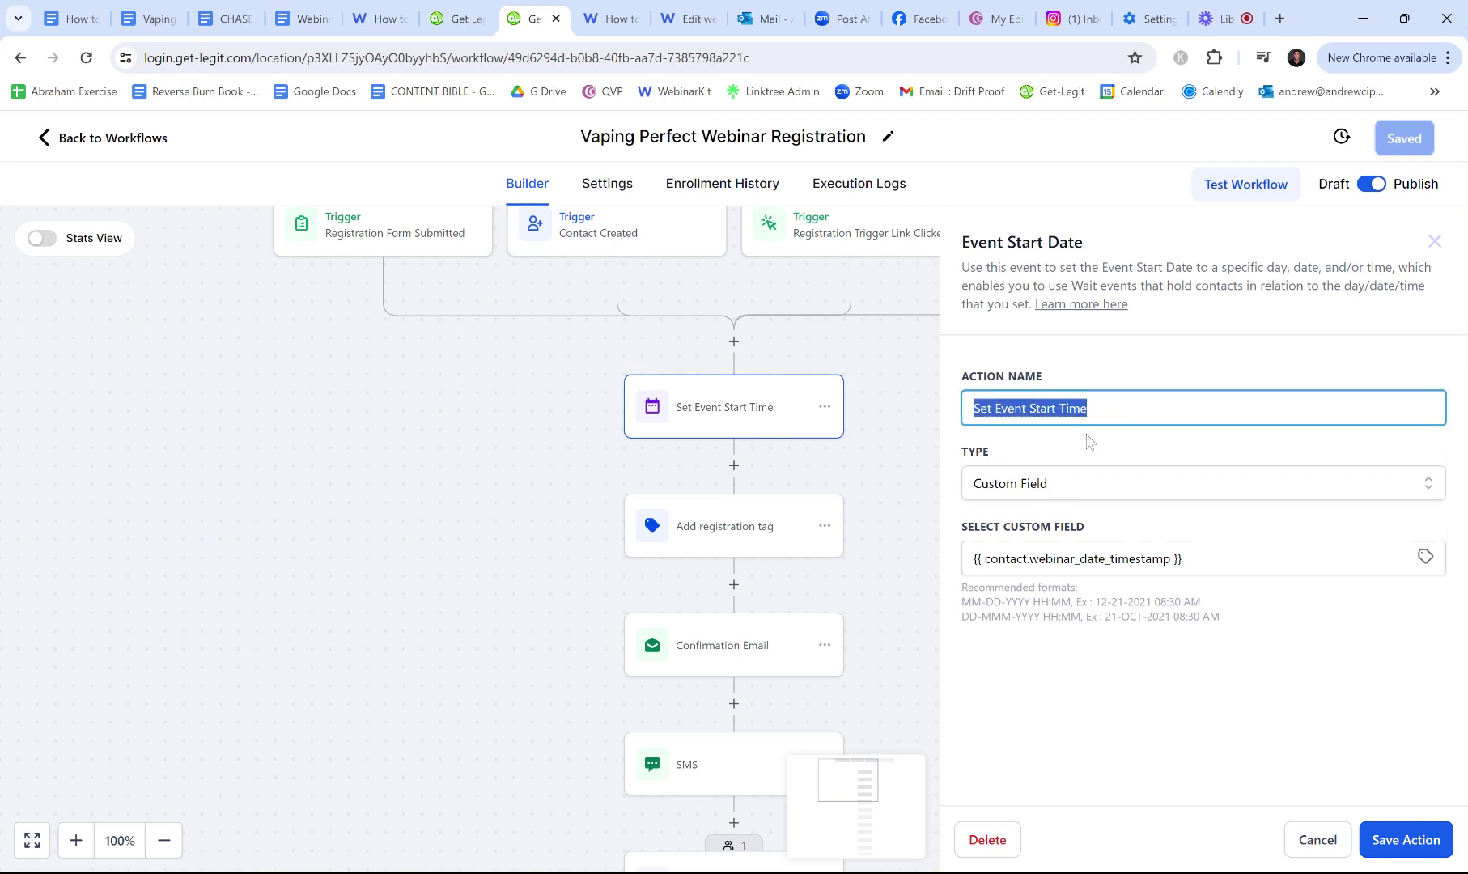
click(1088, 441)
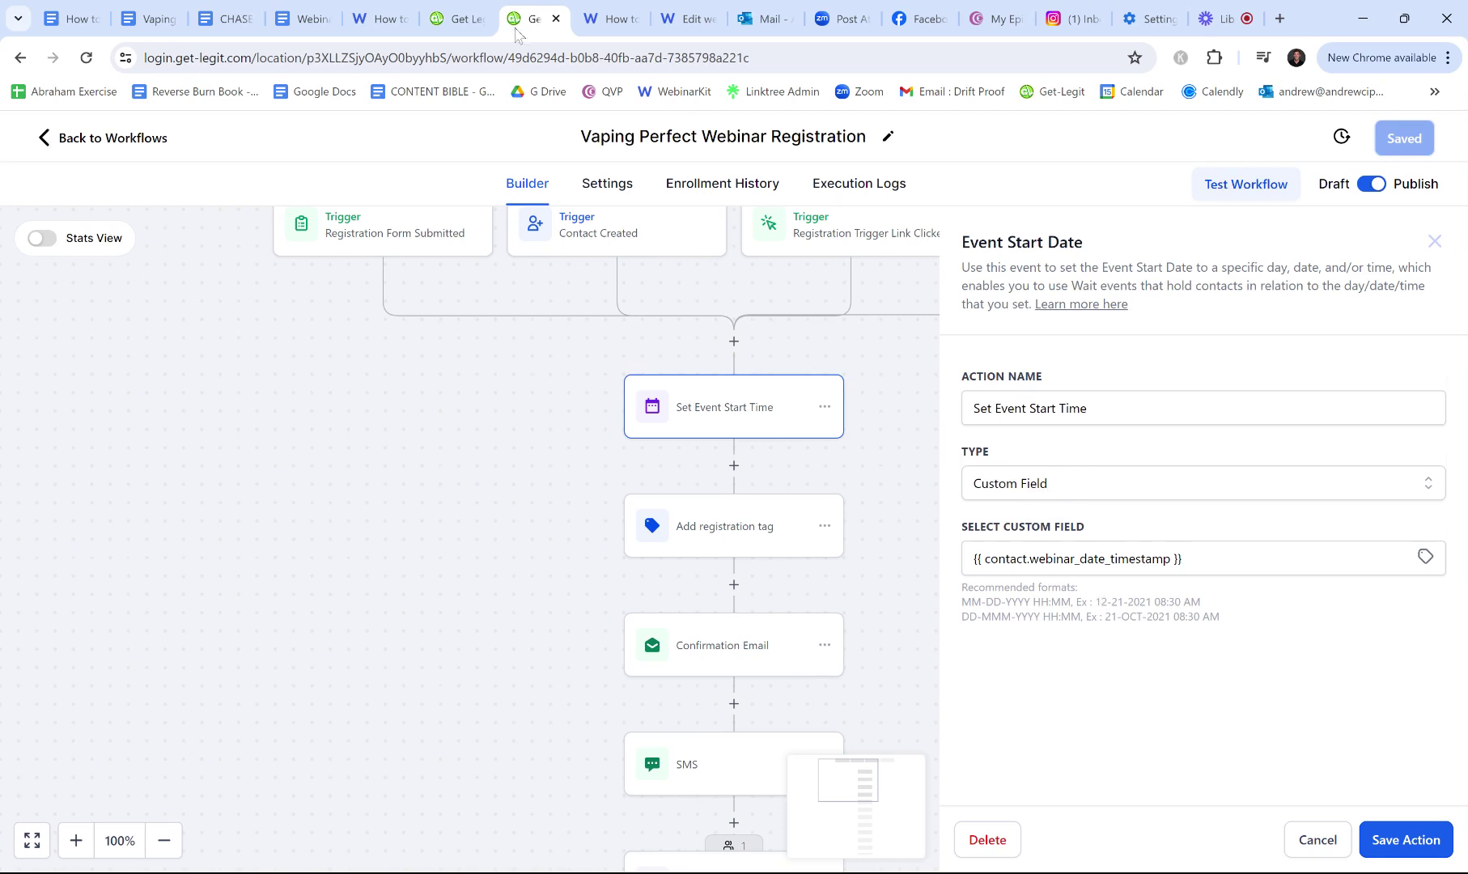
click(444, 16)
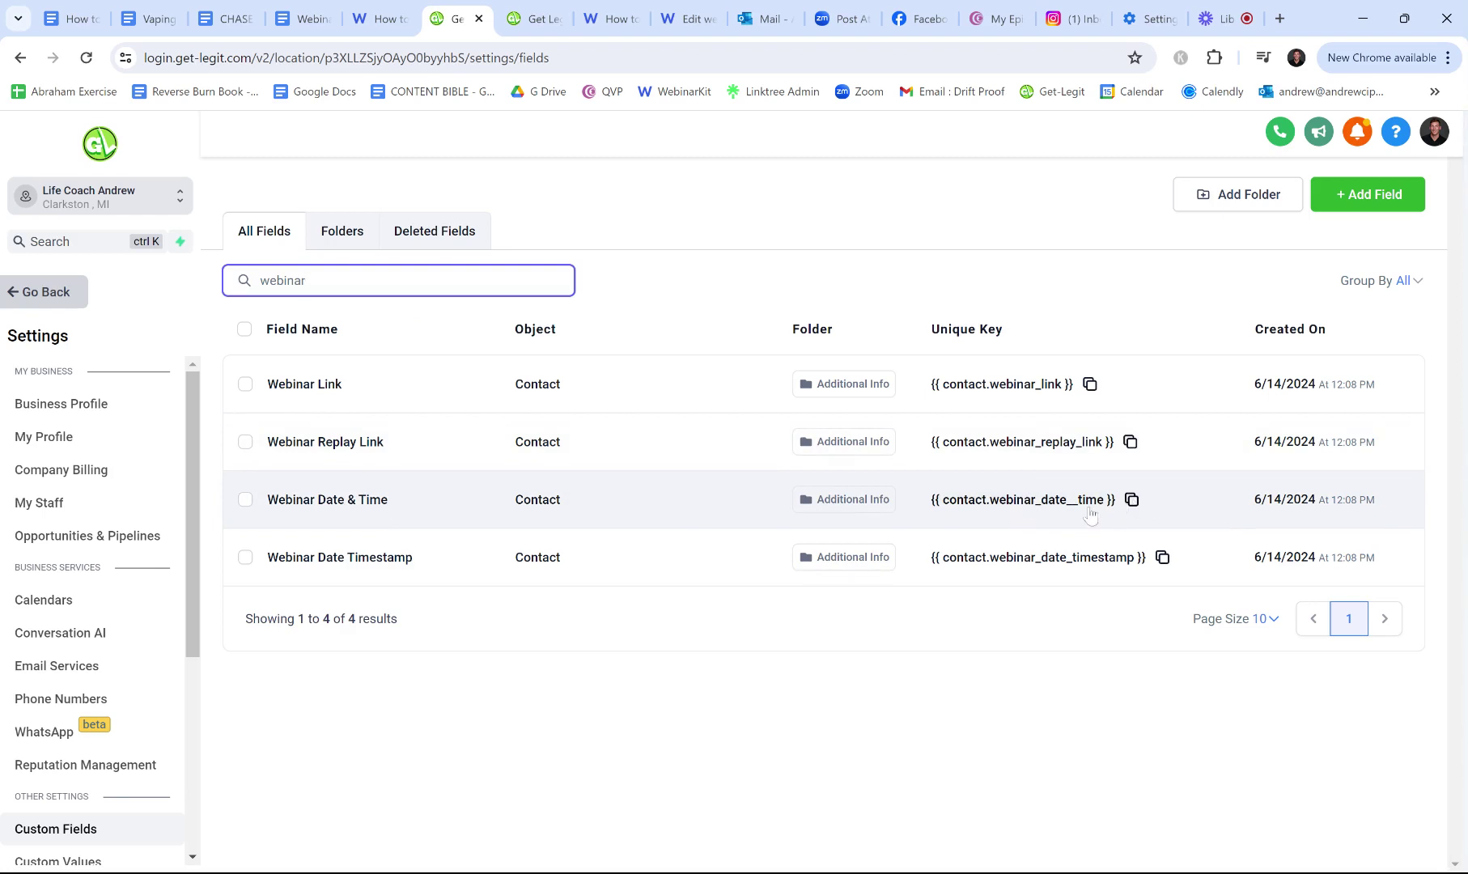
key(ctrl+Tab)
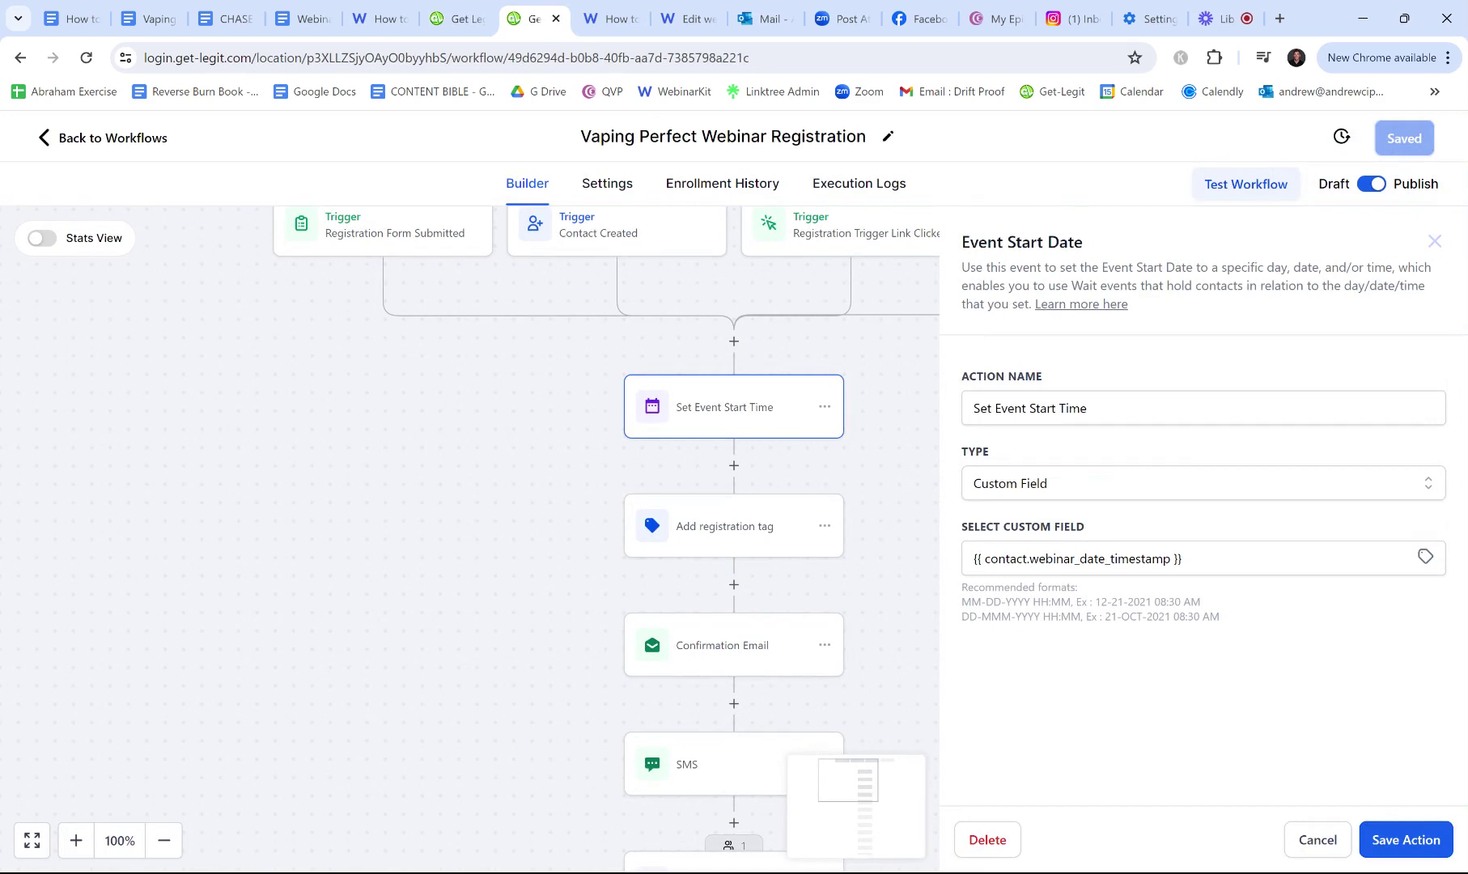
click(458, 19)
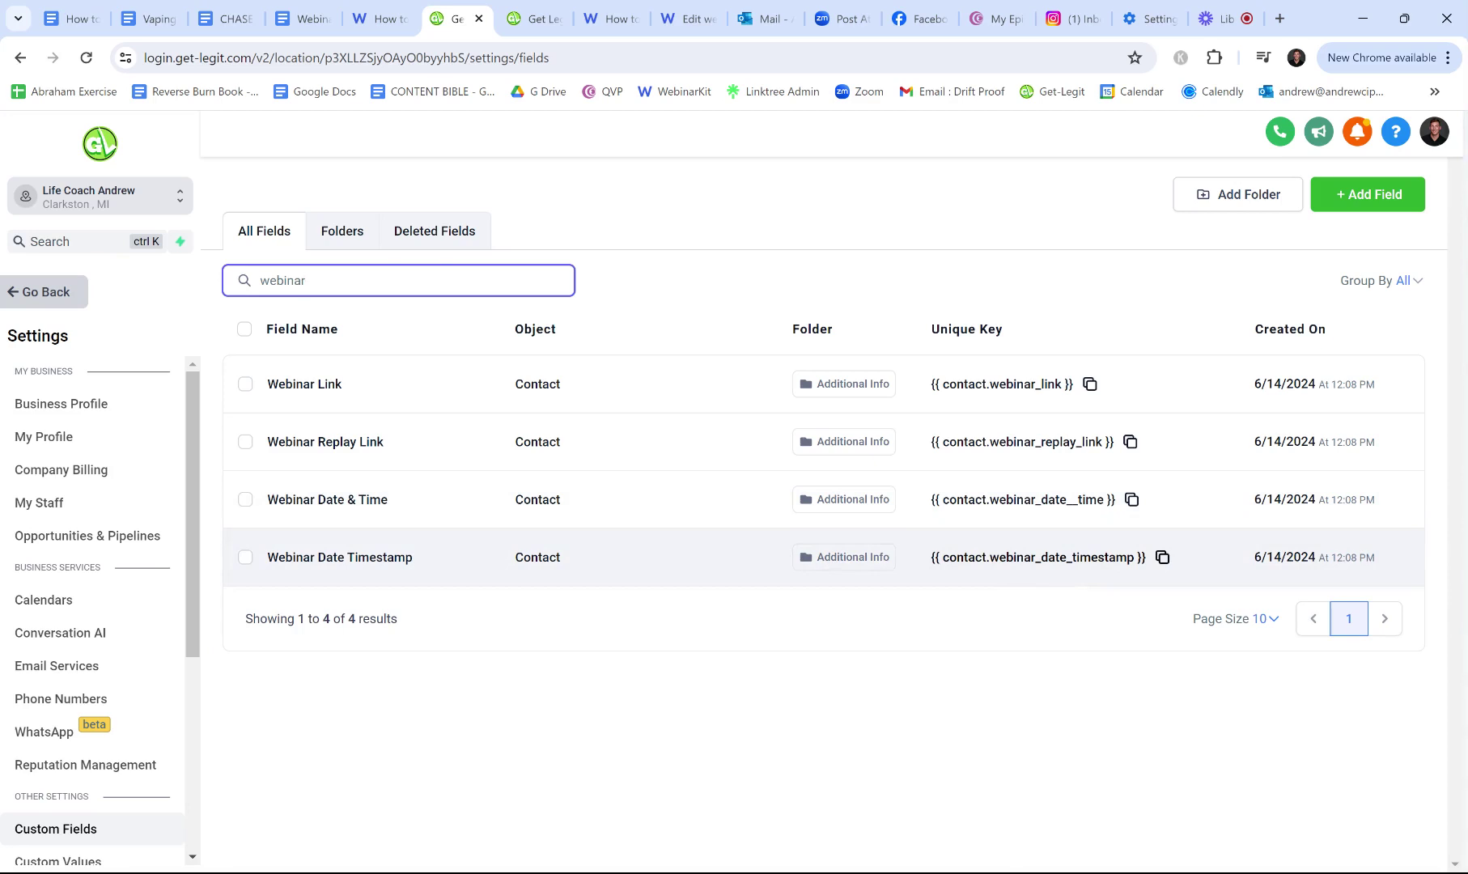
click(538, 18)
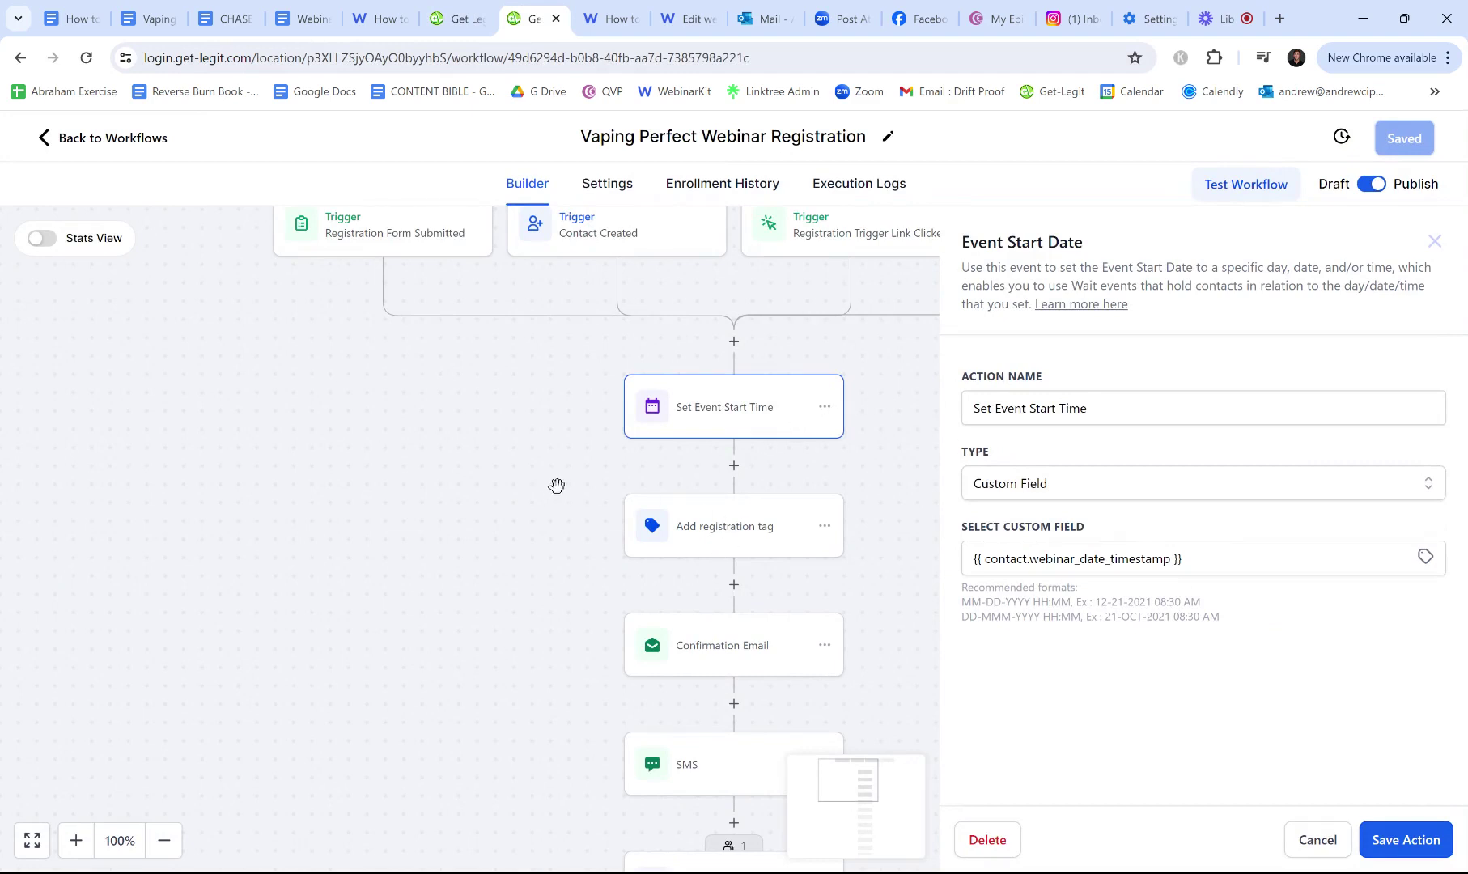
click(1434, 241)
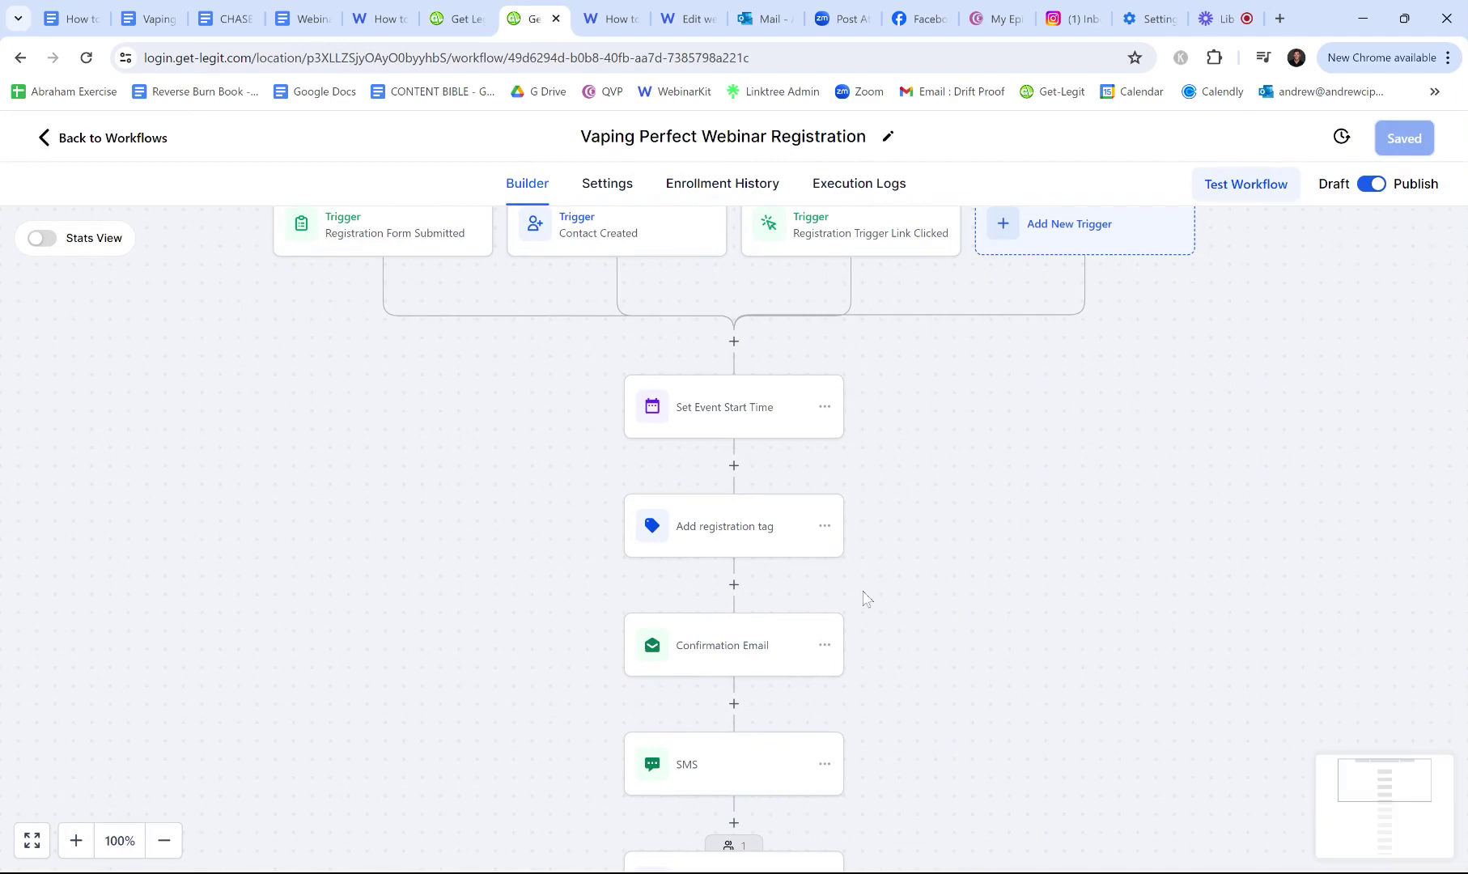
- Verify the Add registration tag step applies 'vaping webinar registration', then bring up WebinarKit's thank-you page
click(759, 542)
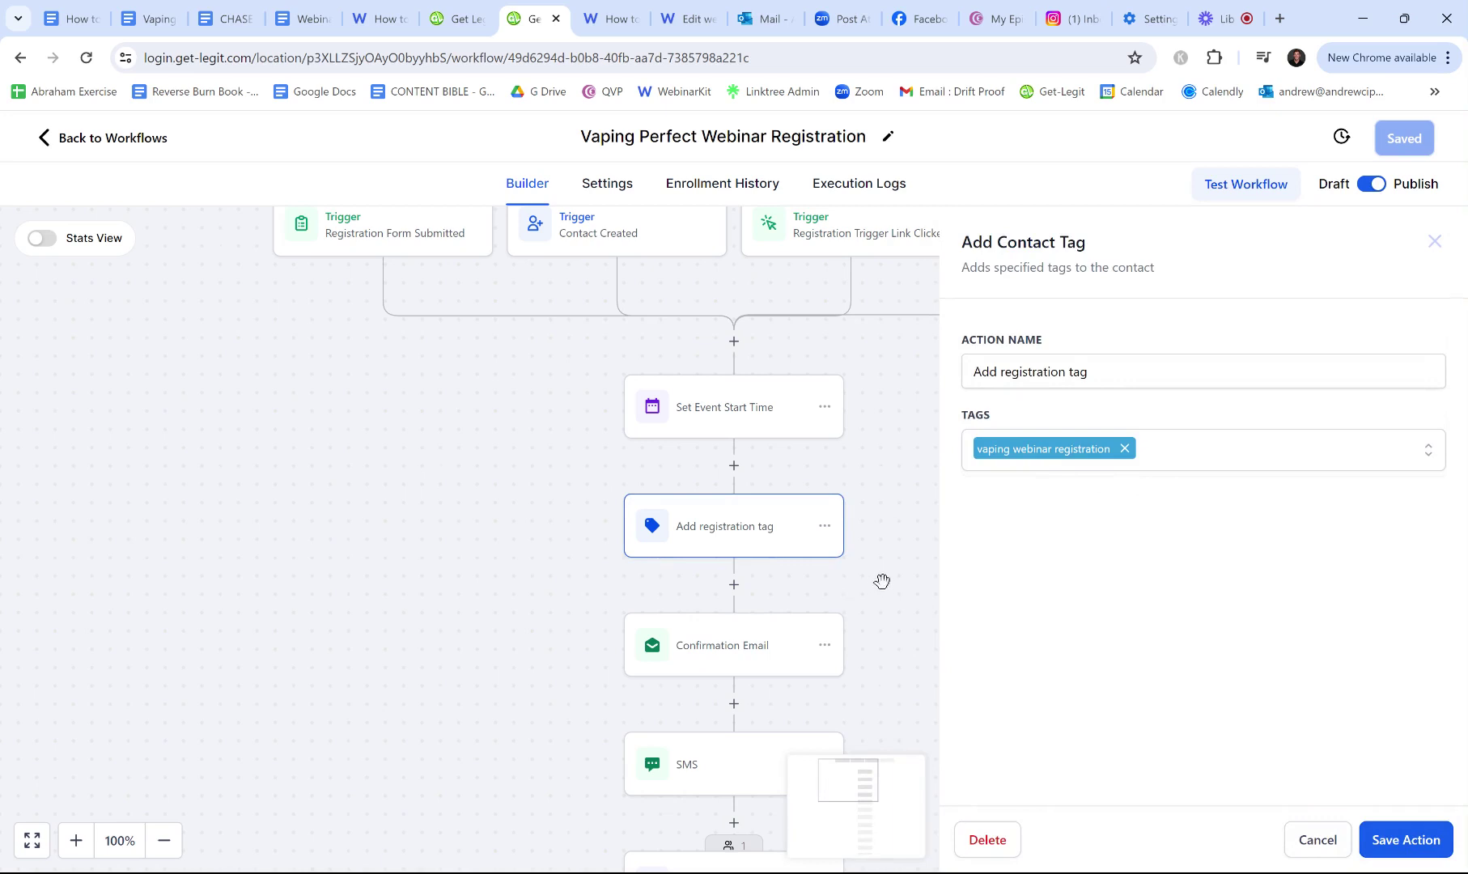
click(609, 9)
click(686, 18)
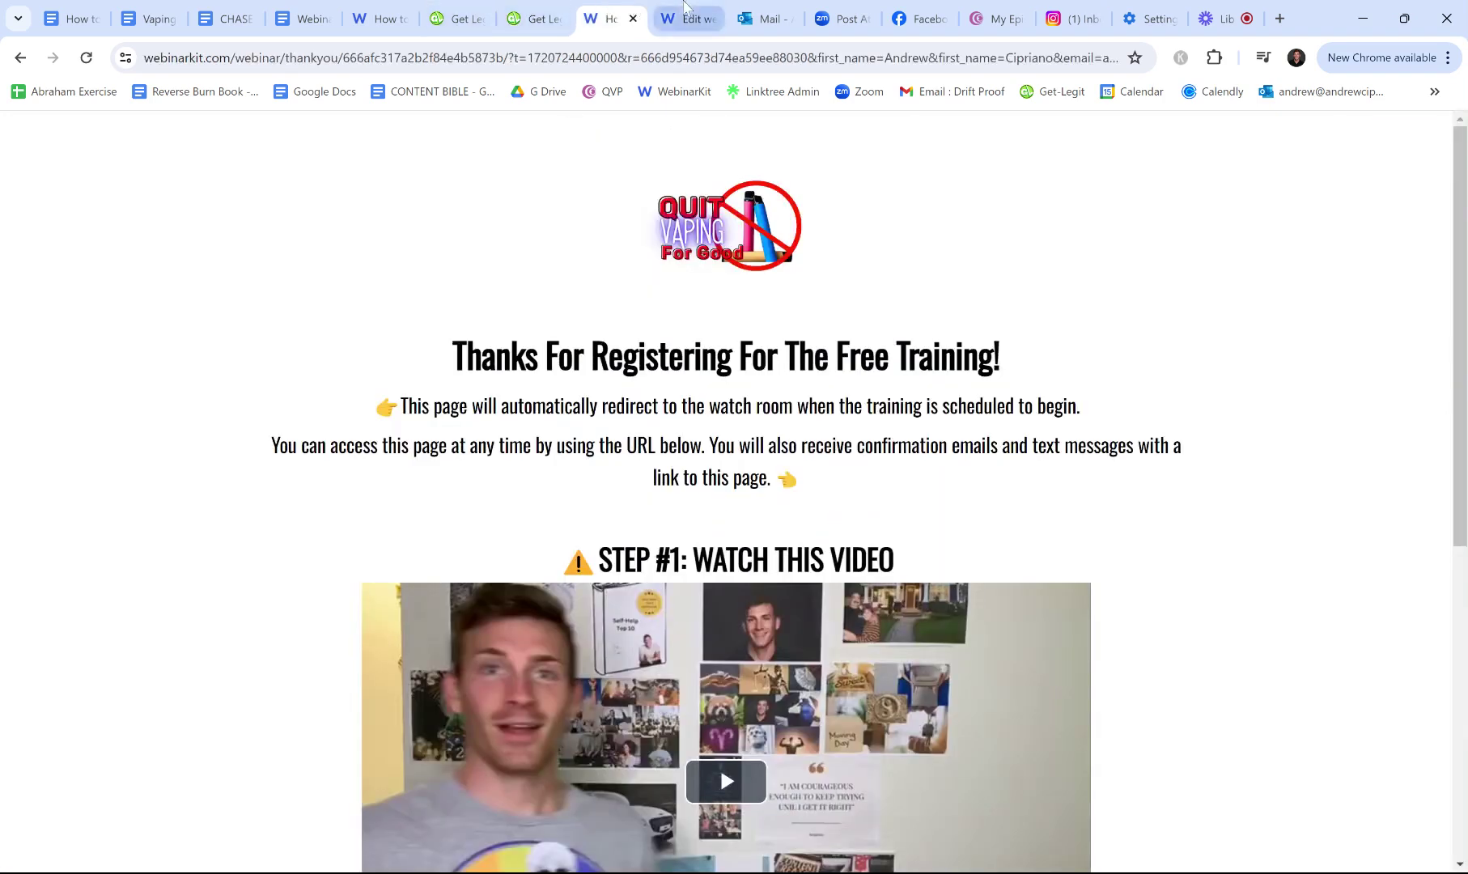
- Expand WebinarKit's HighLevel integration, showing the Vaping Perfect Webinar Registration tag and workflow, then return to Get Legit
scroll(669, 450, down, 18)
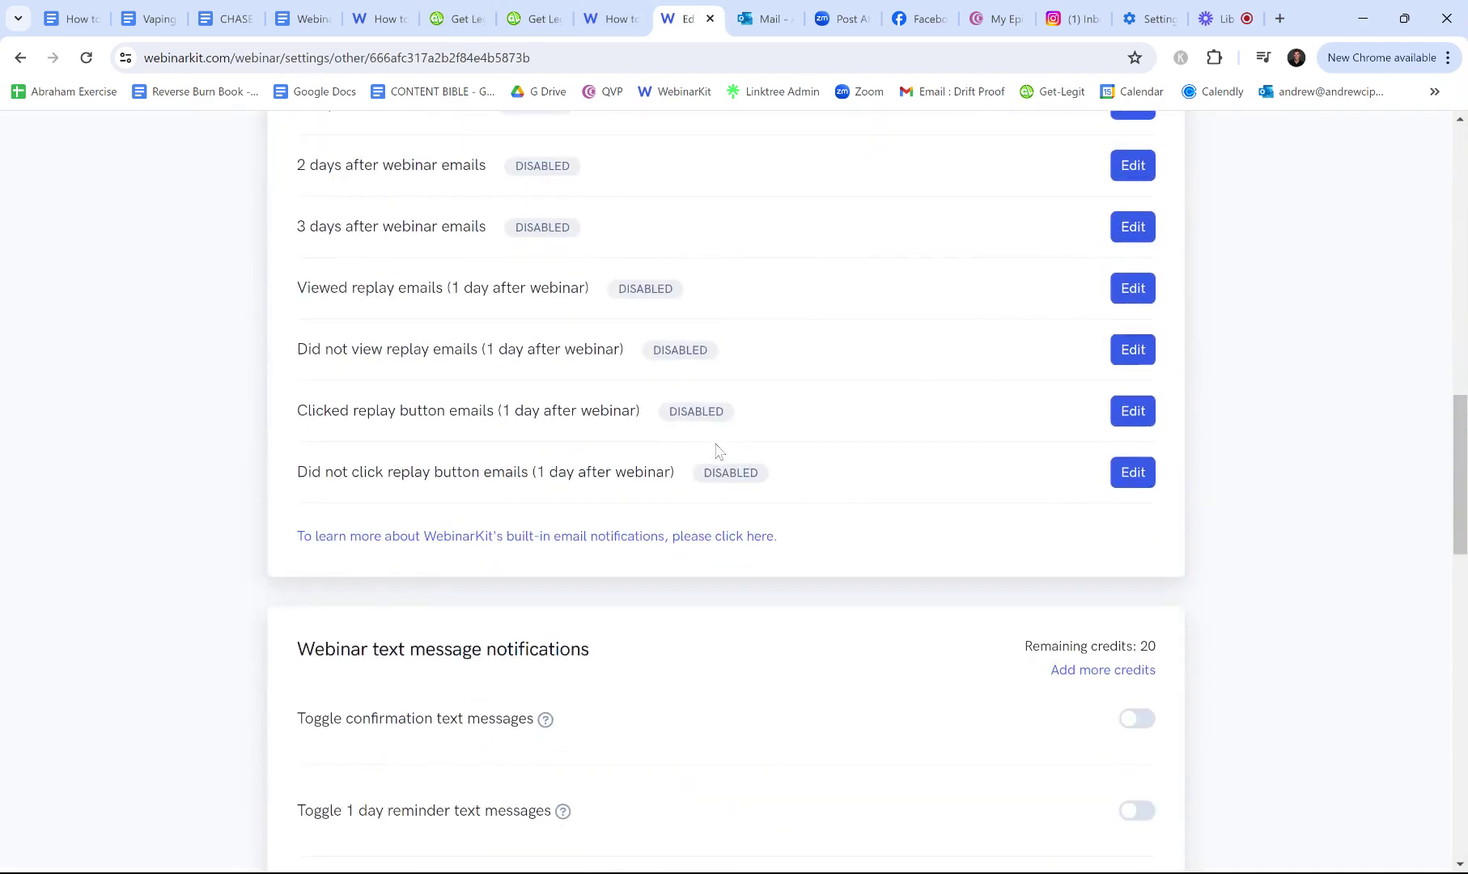
scroll(686, 451, down, 6)
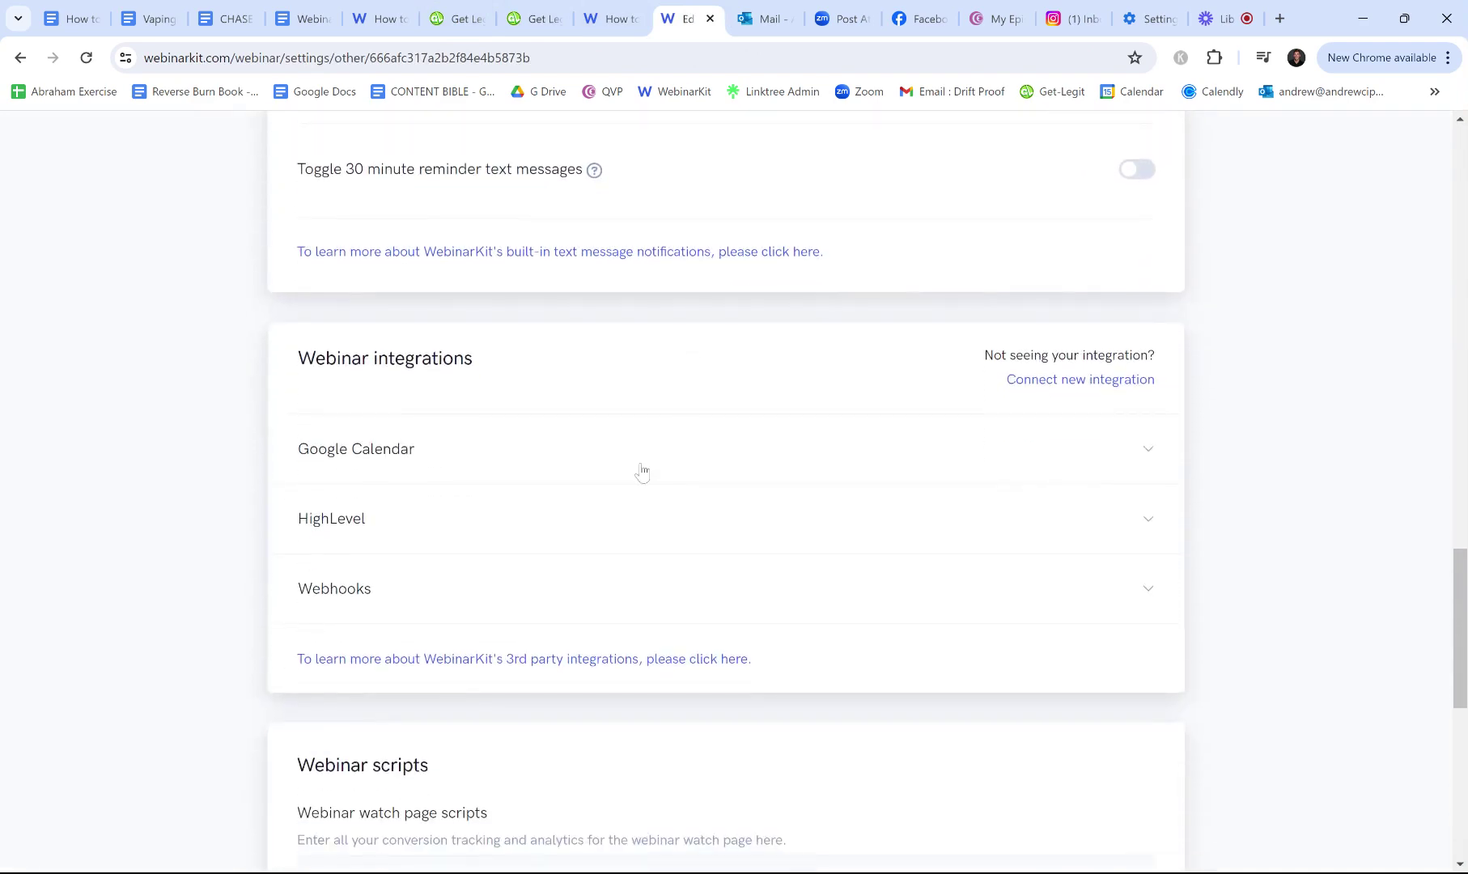
click(366, 522)
scroll(367, 522, down, 2)
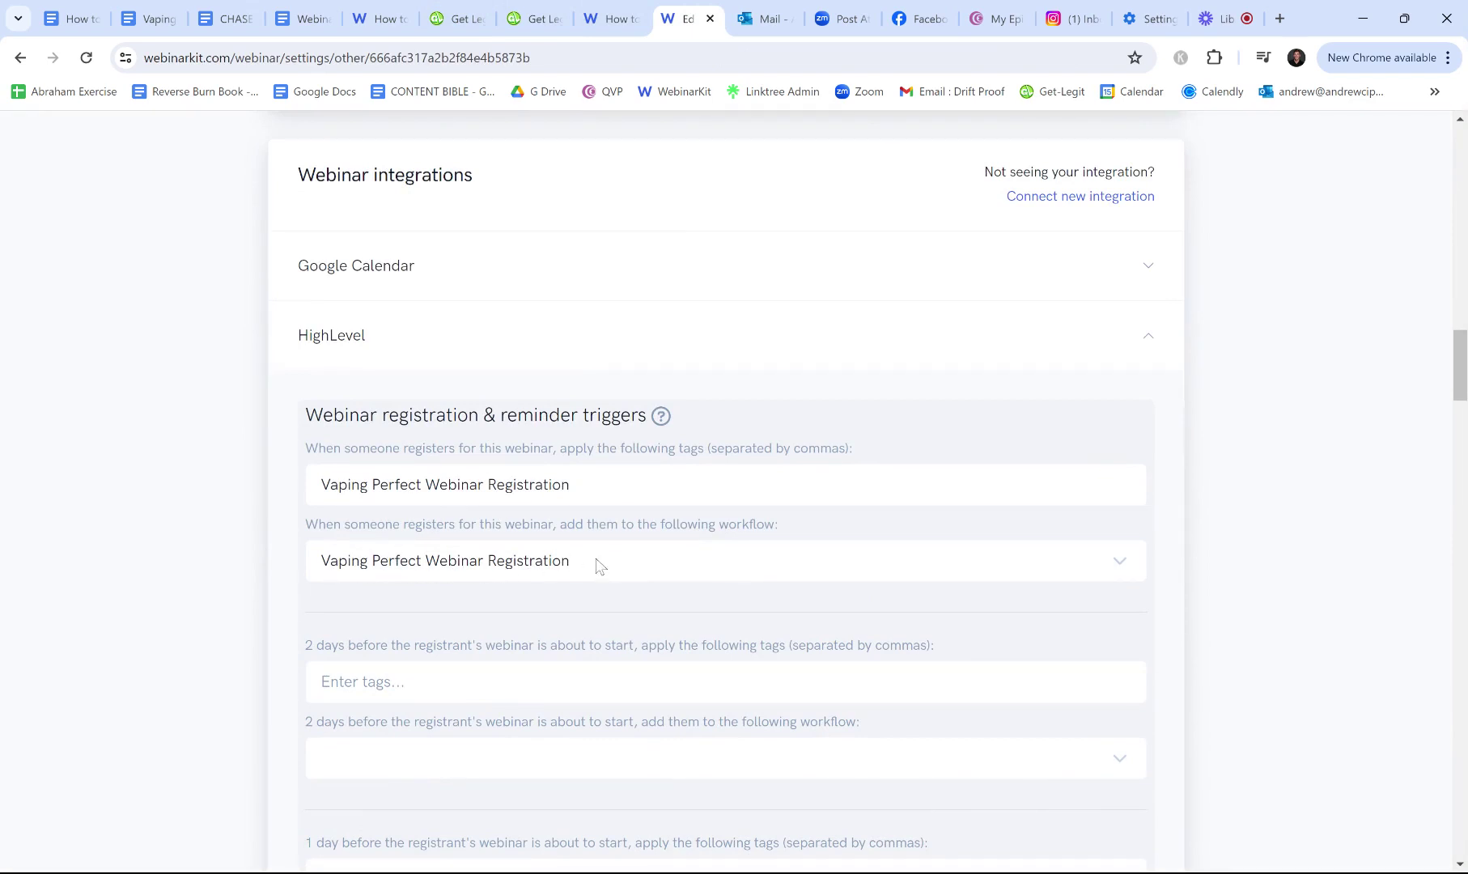
click(535, 10)
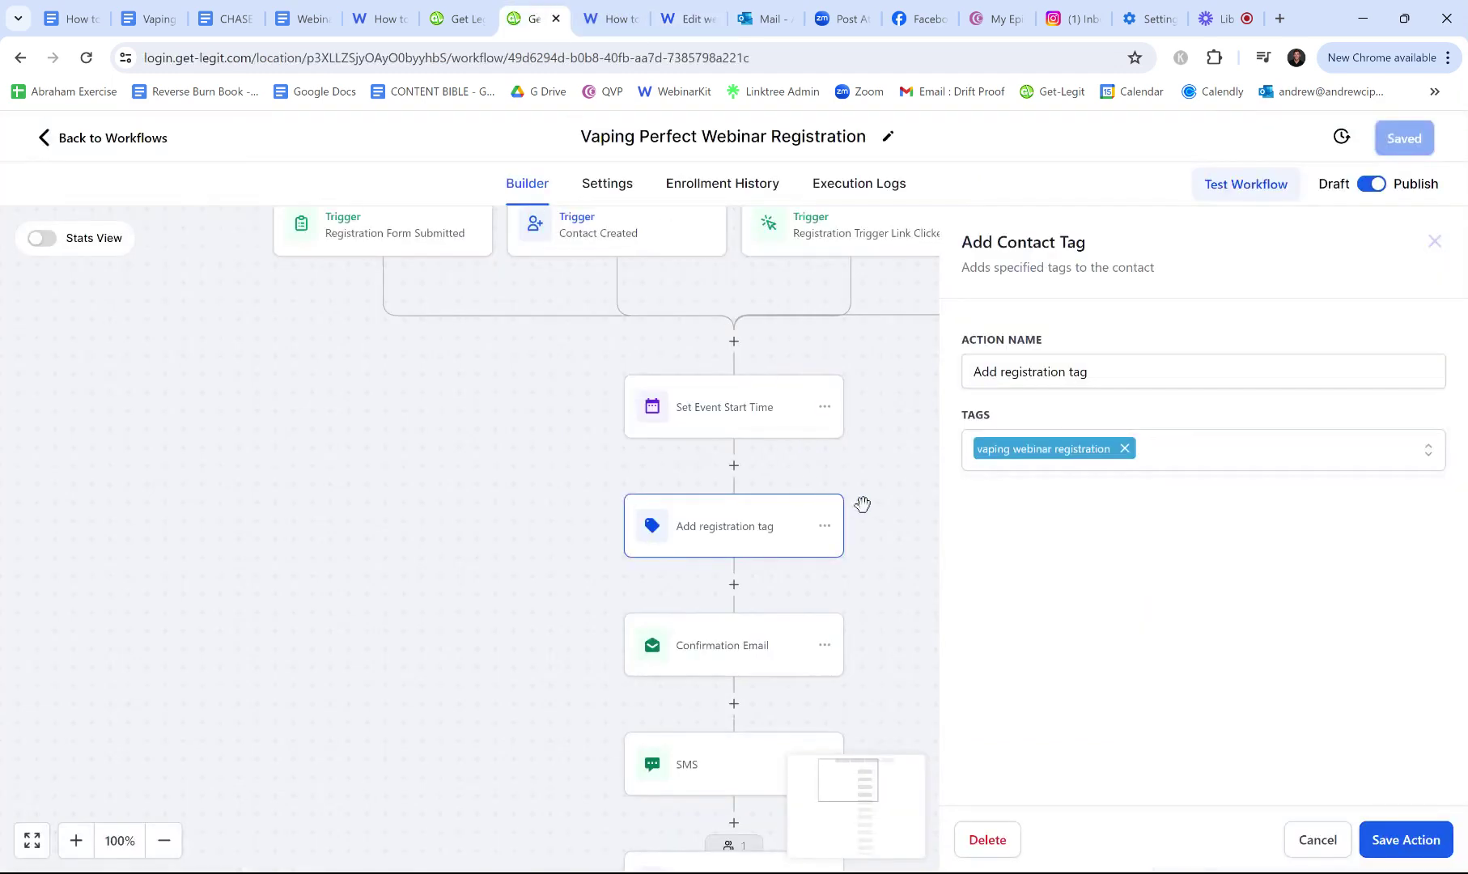
- Compare the Confirmation Email message's webinar date/time and link fields against the webinar custom field keys
scroll(825, 522, down, 1)
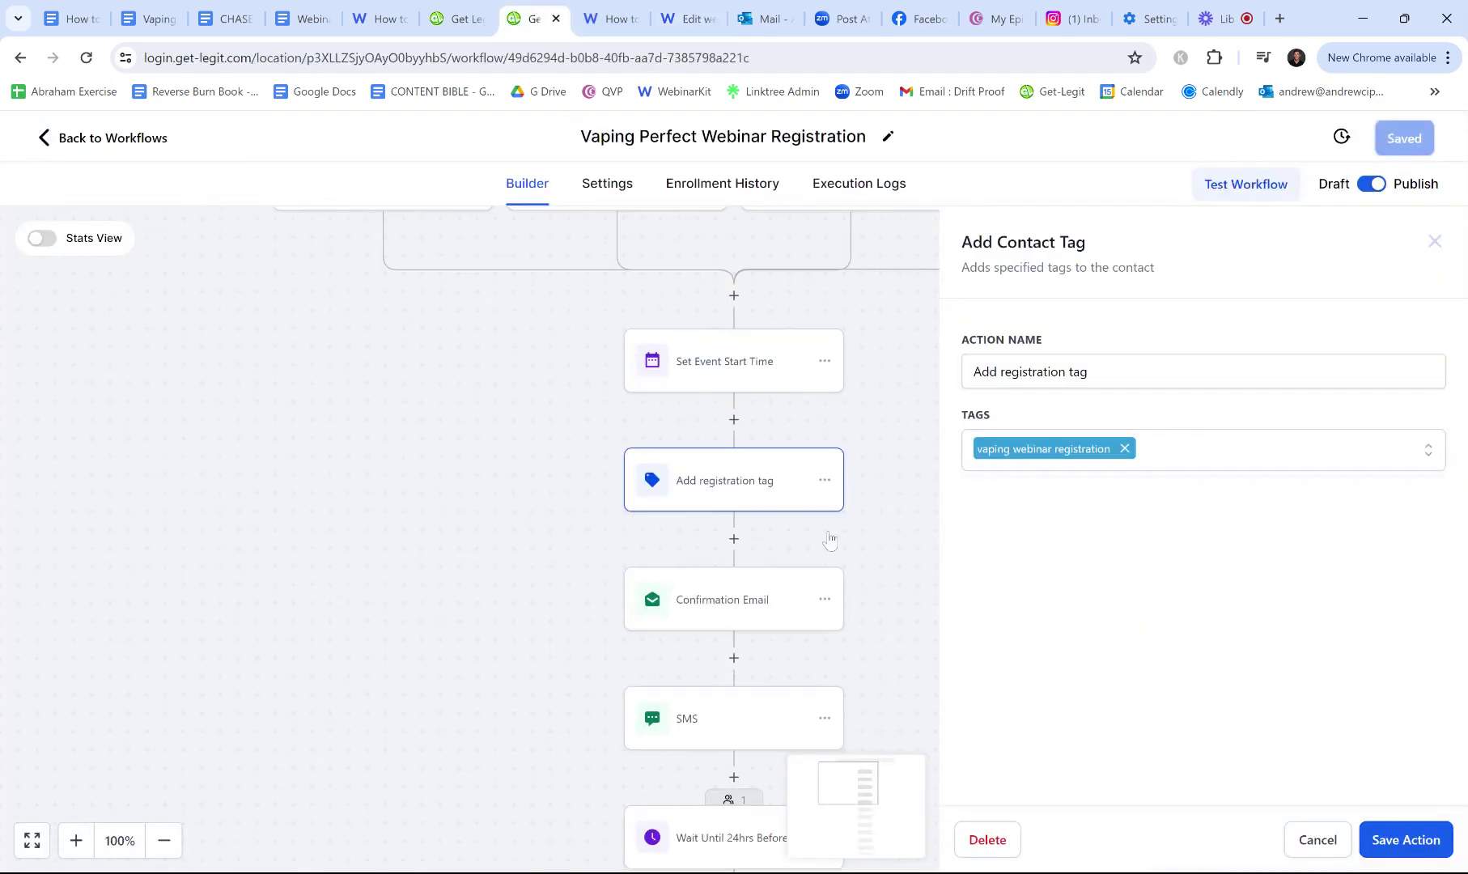
click(714, 603)
scroll(1131, 502, down, 1)
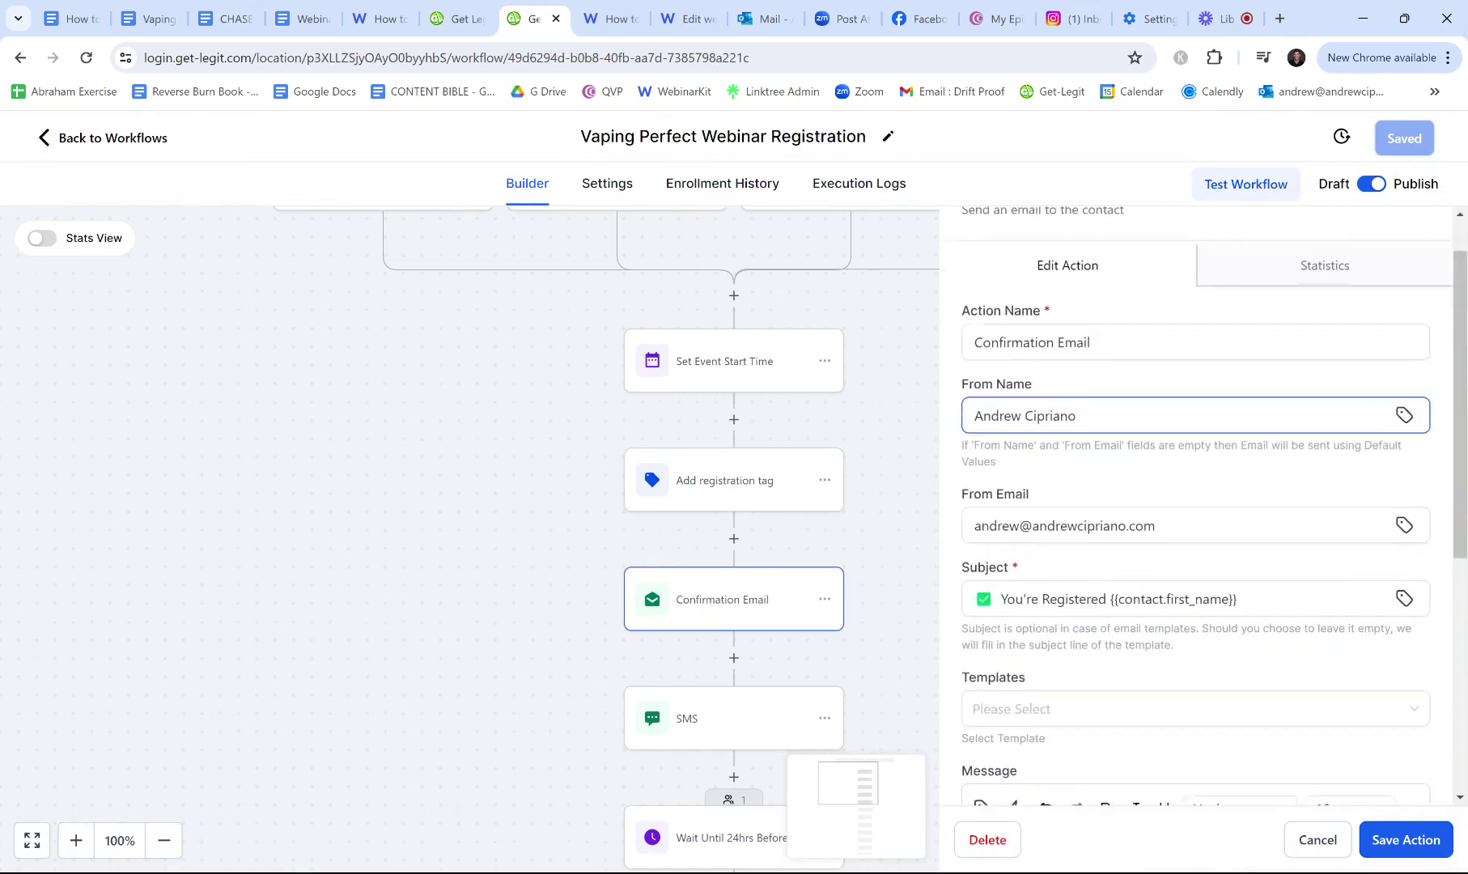
scroll(1173, 502, down, 4)
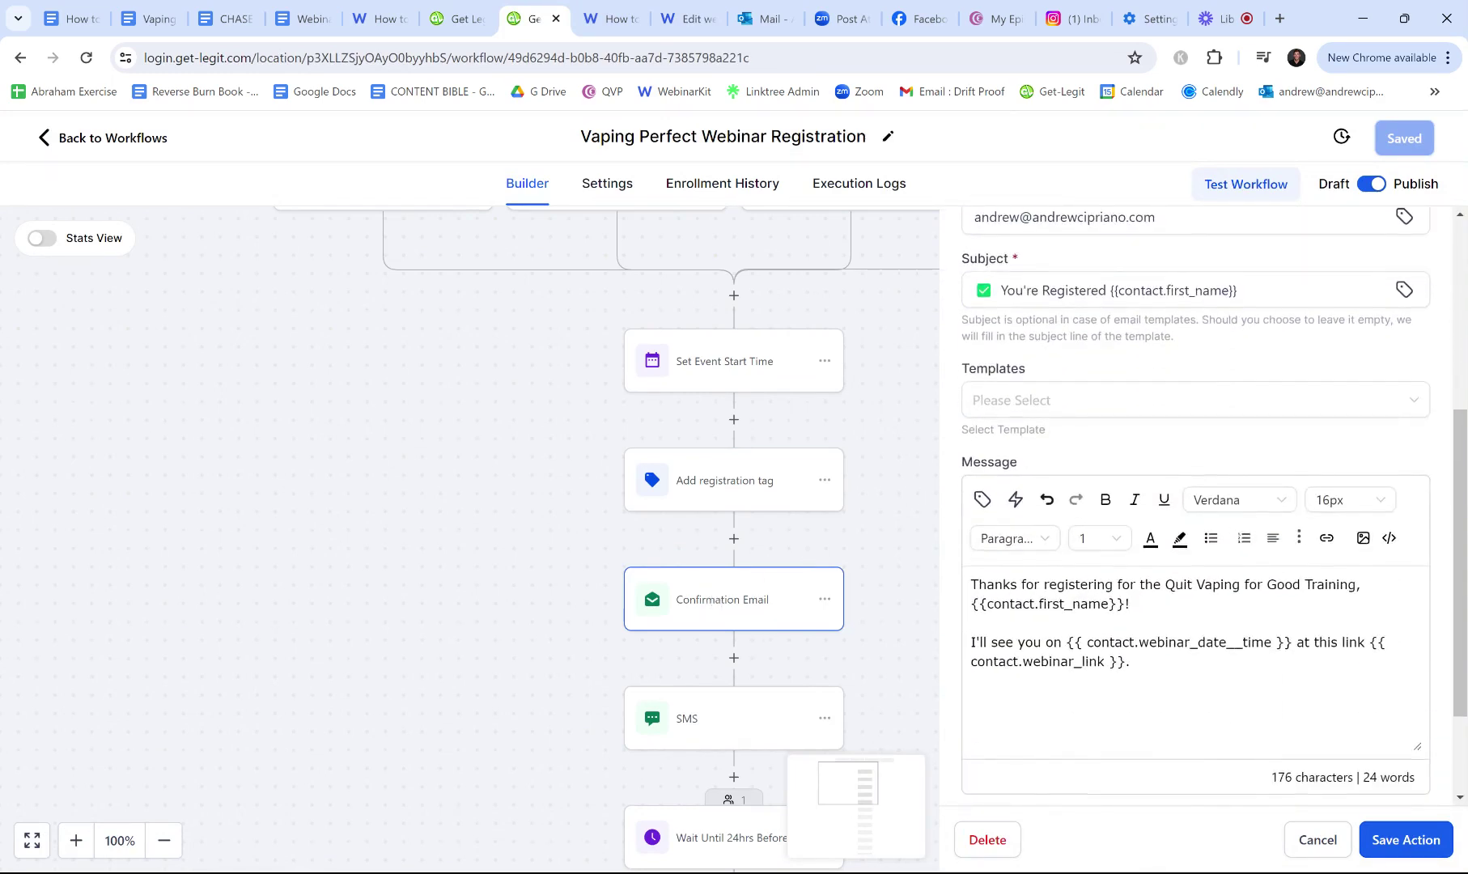
click(467, 11)
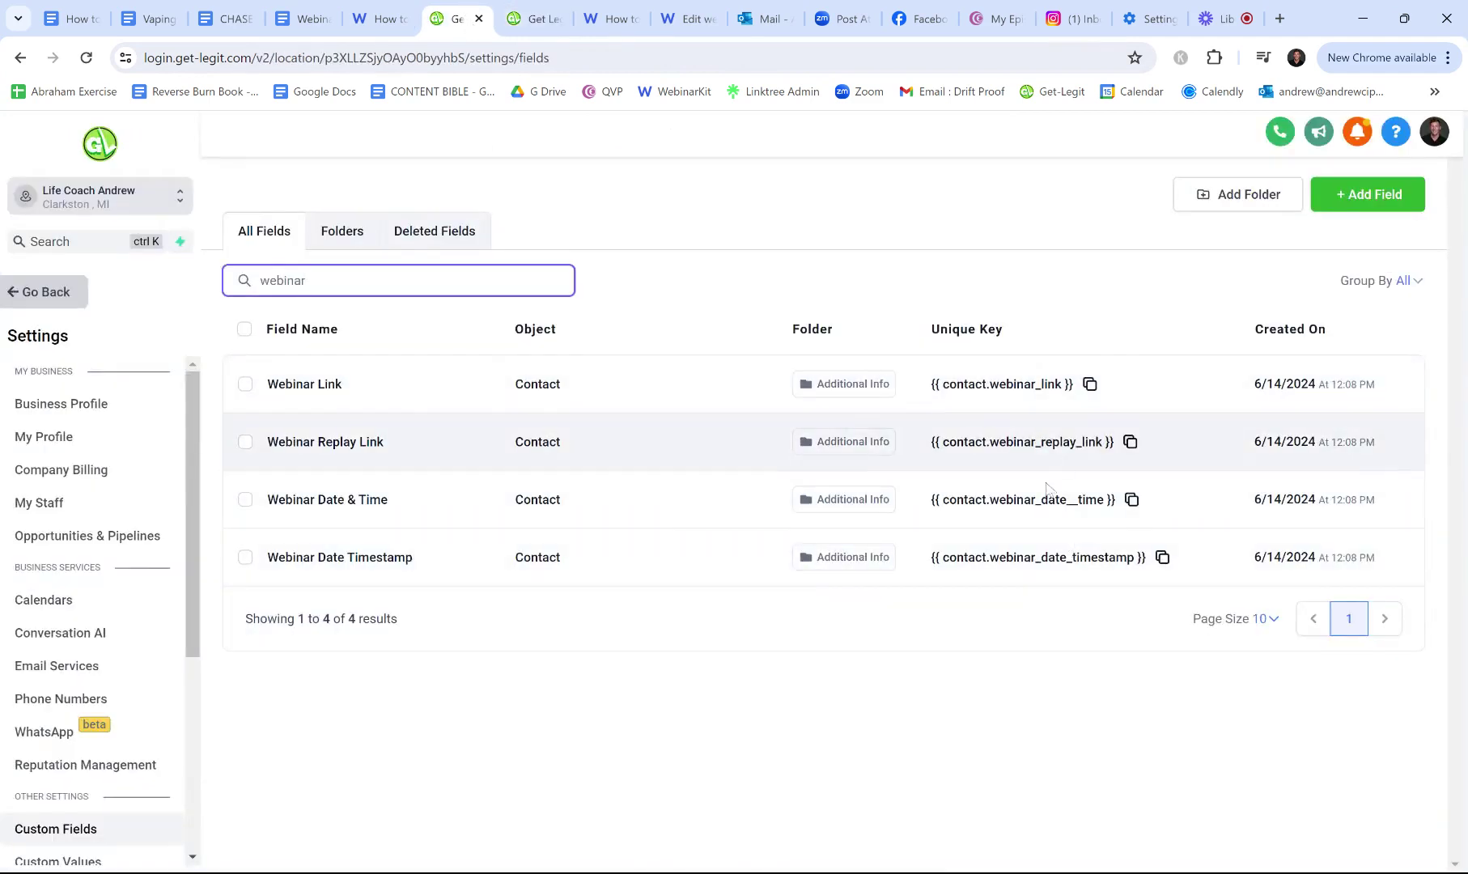
click(536, 18)
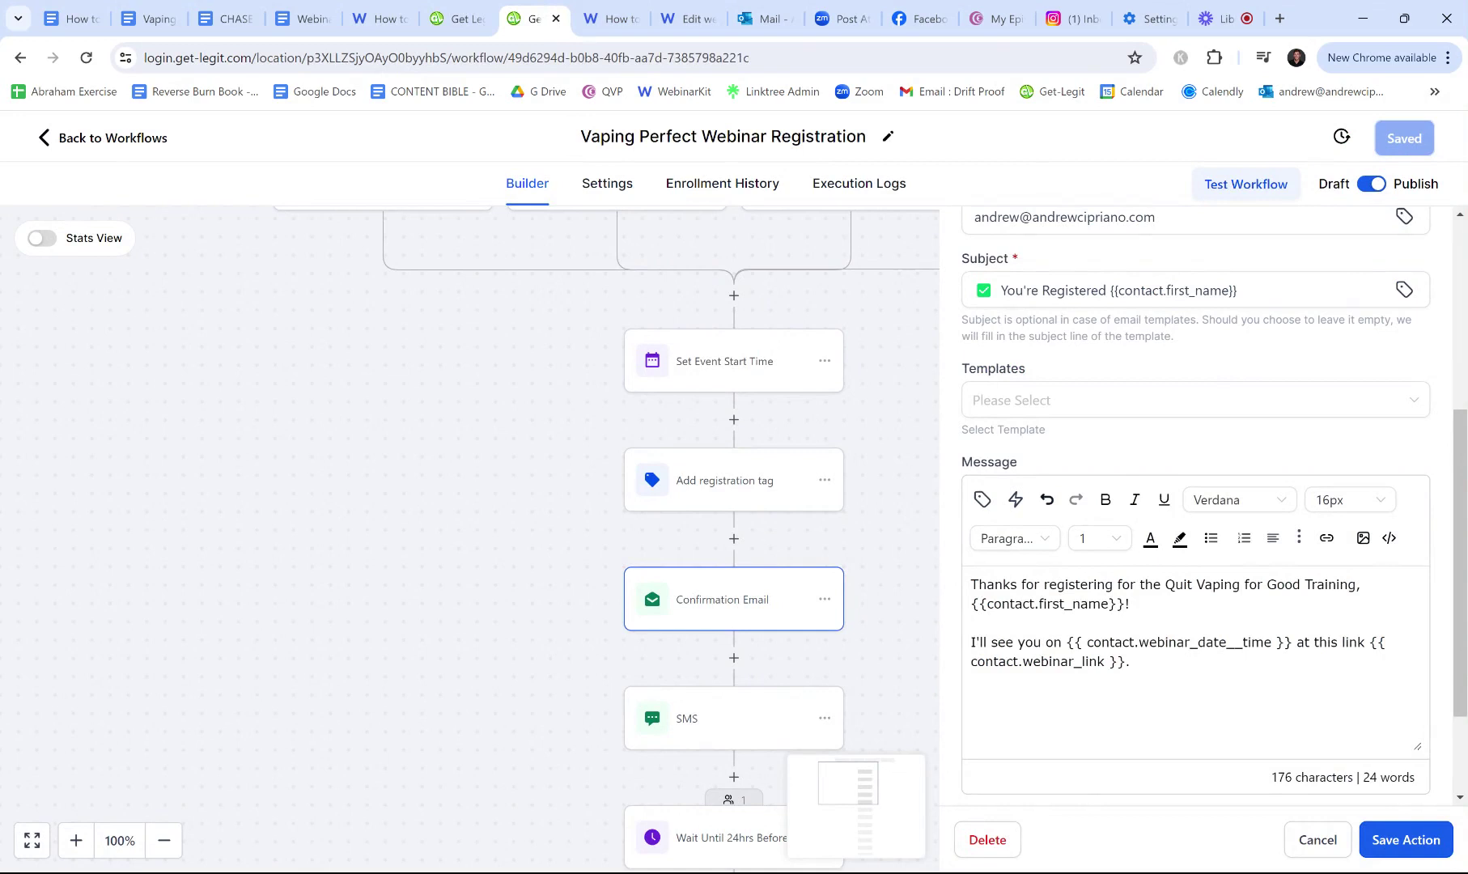
scroll(1195, 566, down, 2)
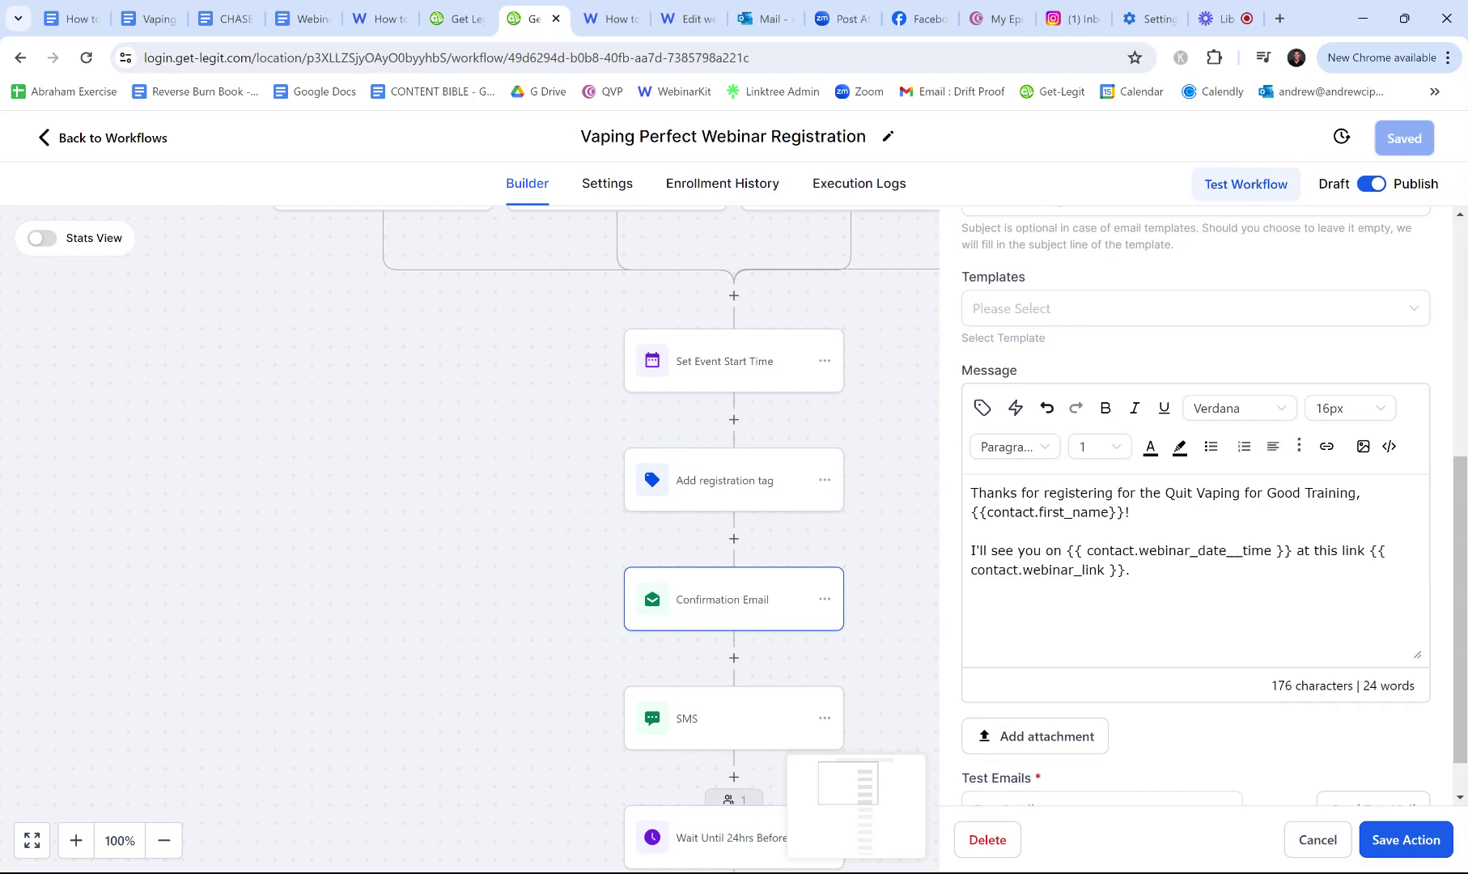
click(464, 8)
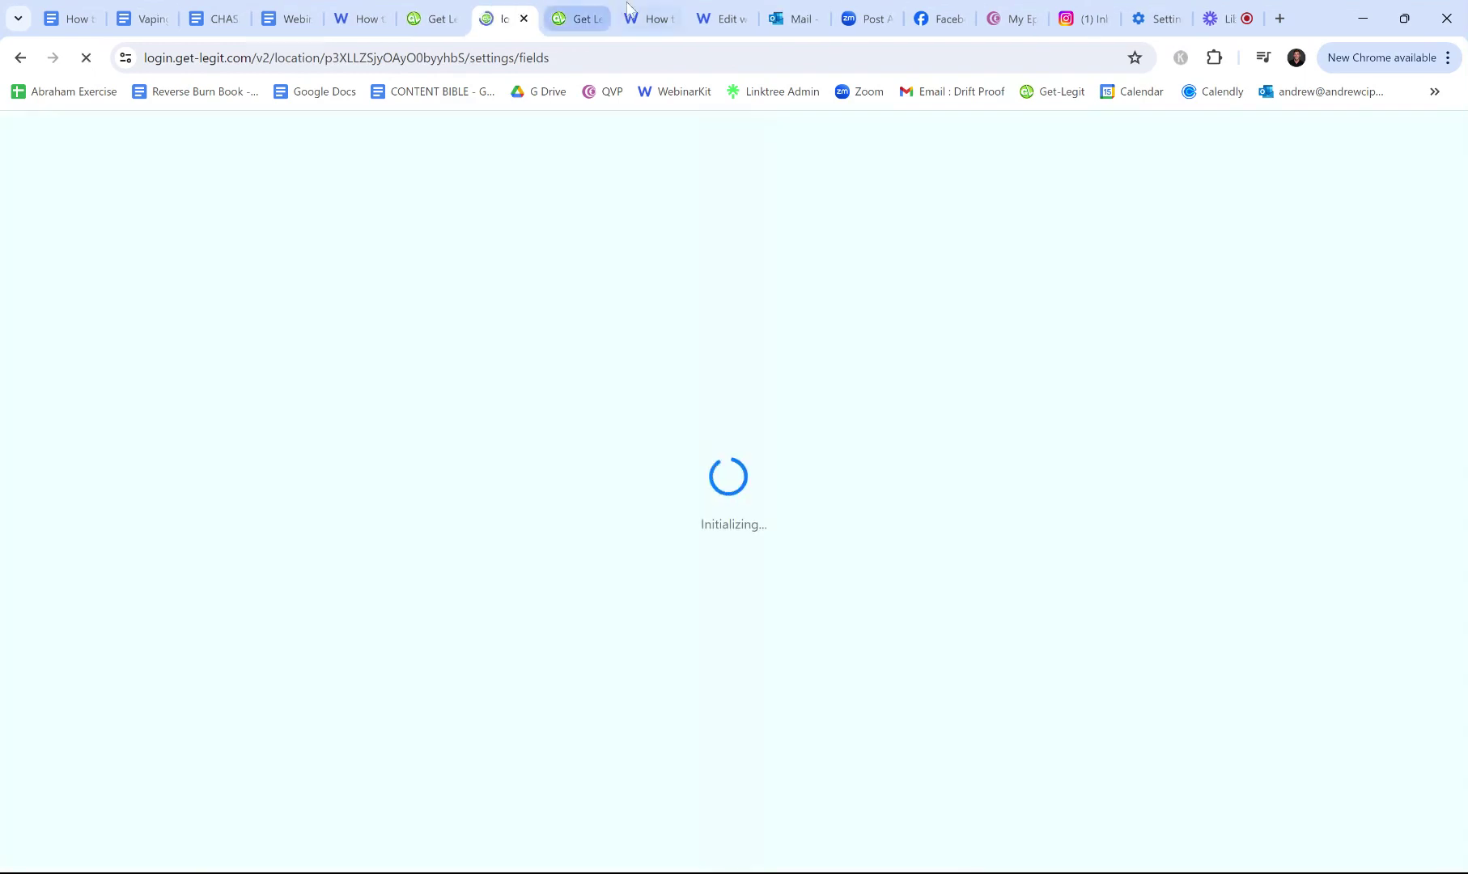
- Go from the account dashboard to the 702-record Contacts list with webinar registration tags
click(657, 10)
click(580, 13)
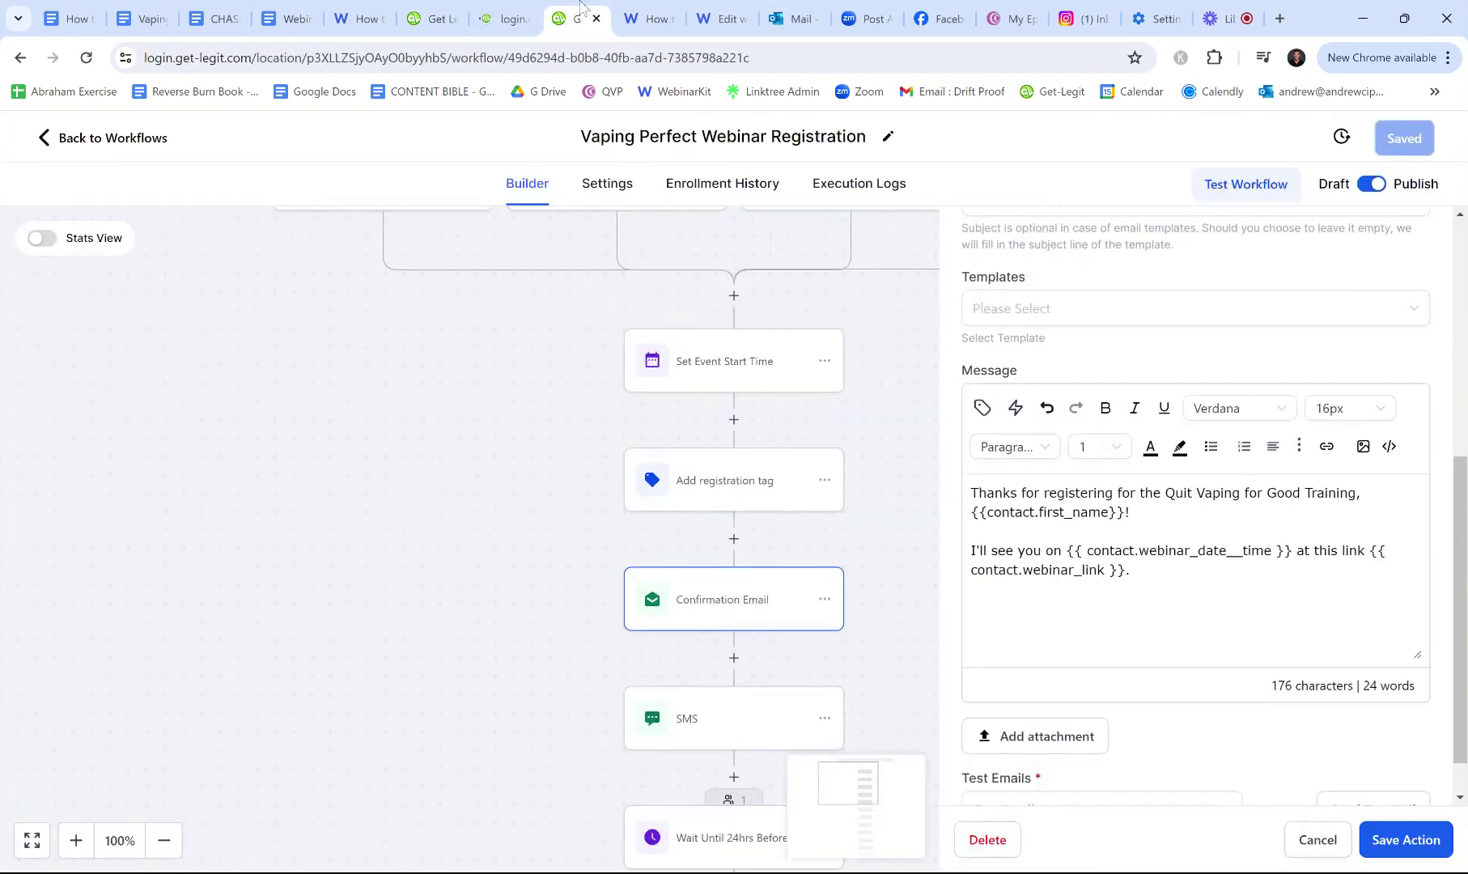
click(499, 11)
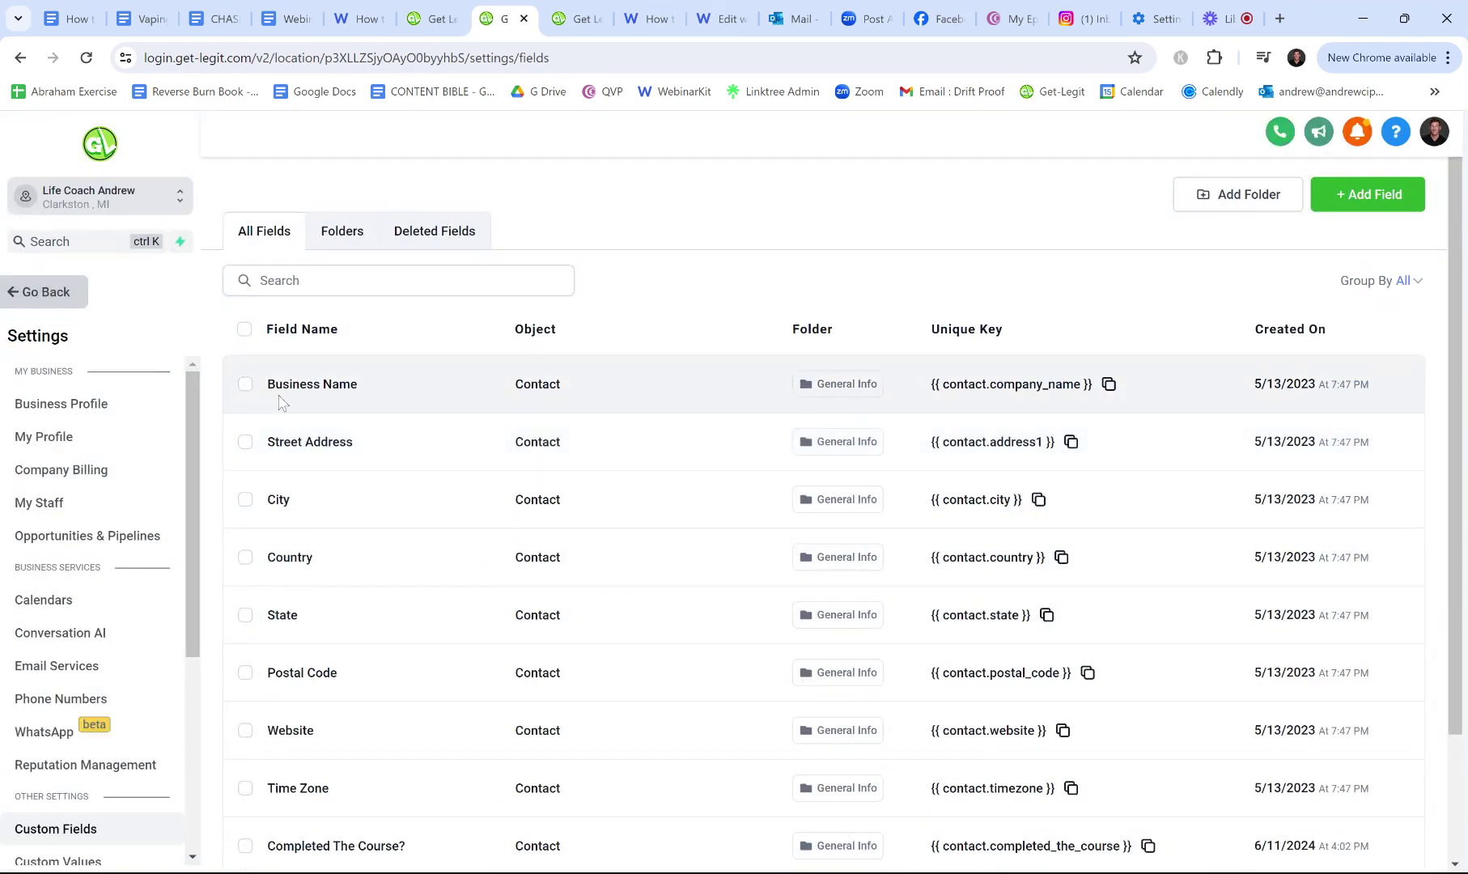
click(46, 291)
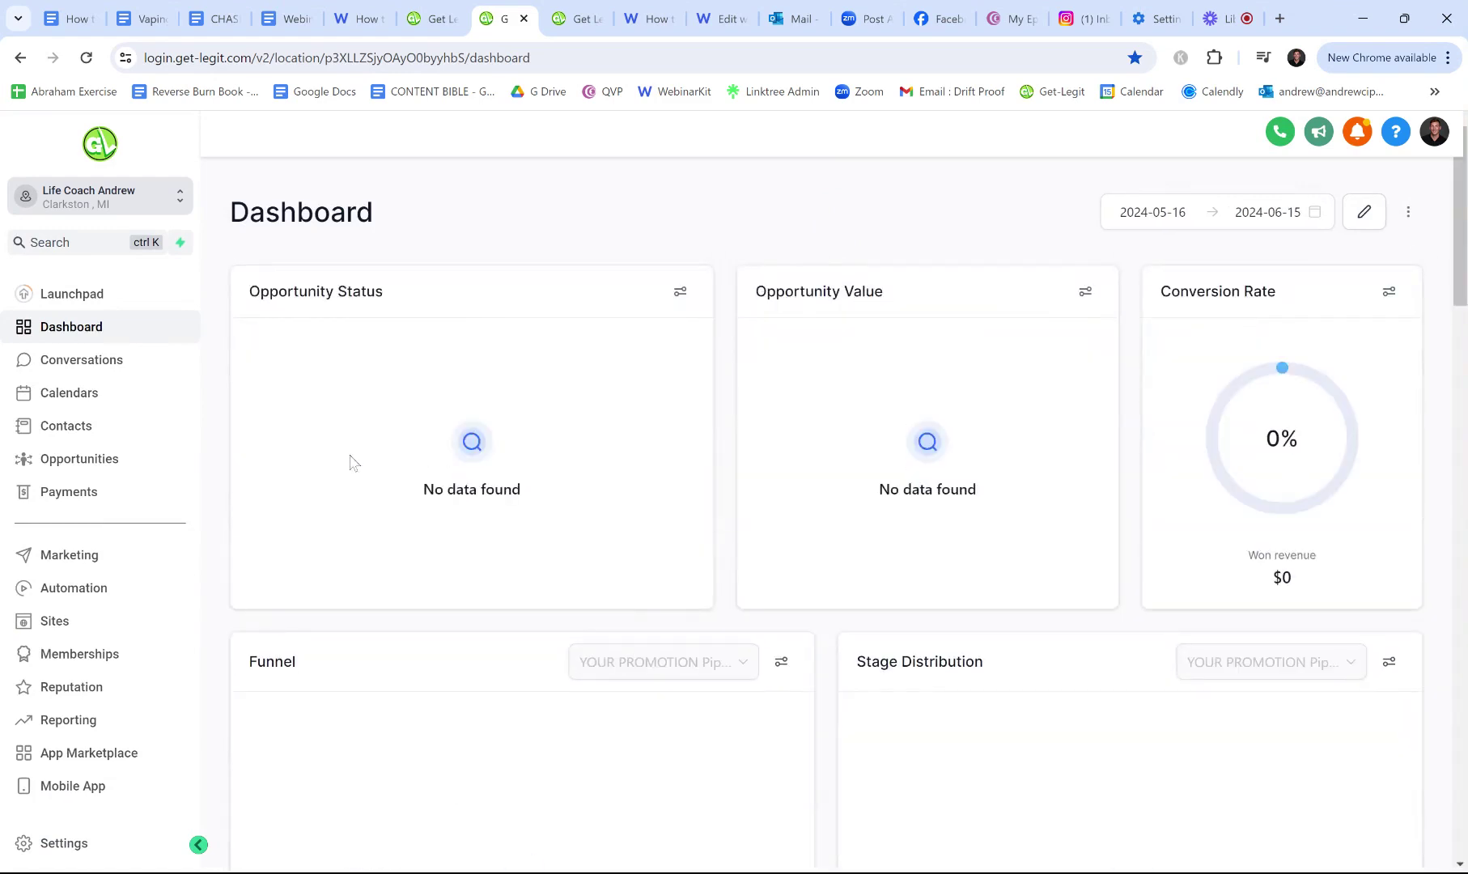
click(100, 428)
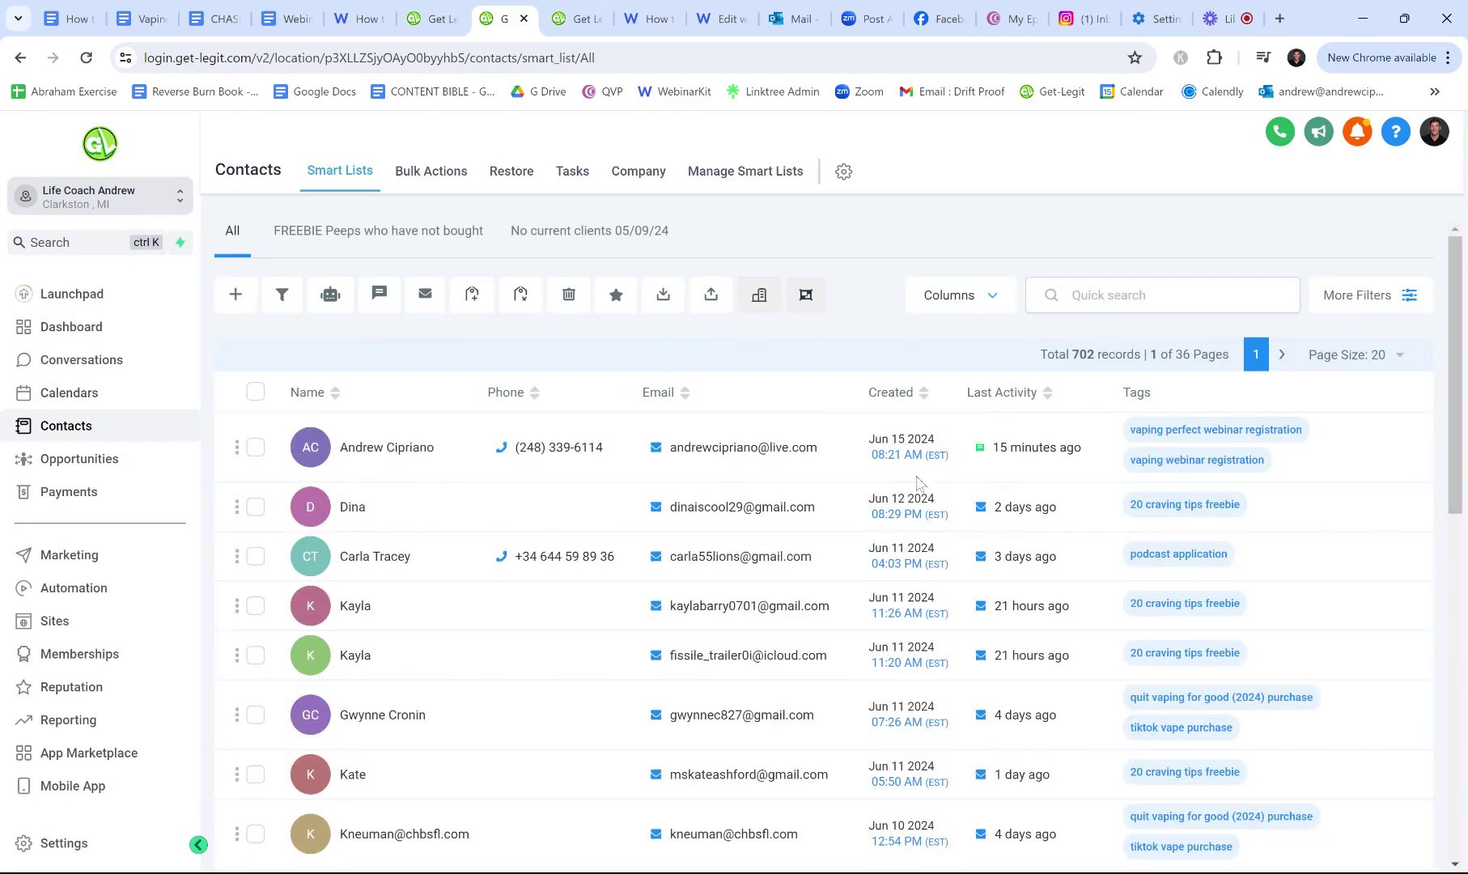
- Open the newest registrant's record and expand the confirmation email in its conversation
click(397, 457)
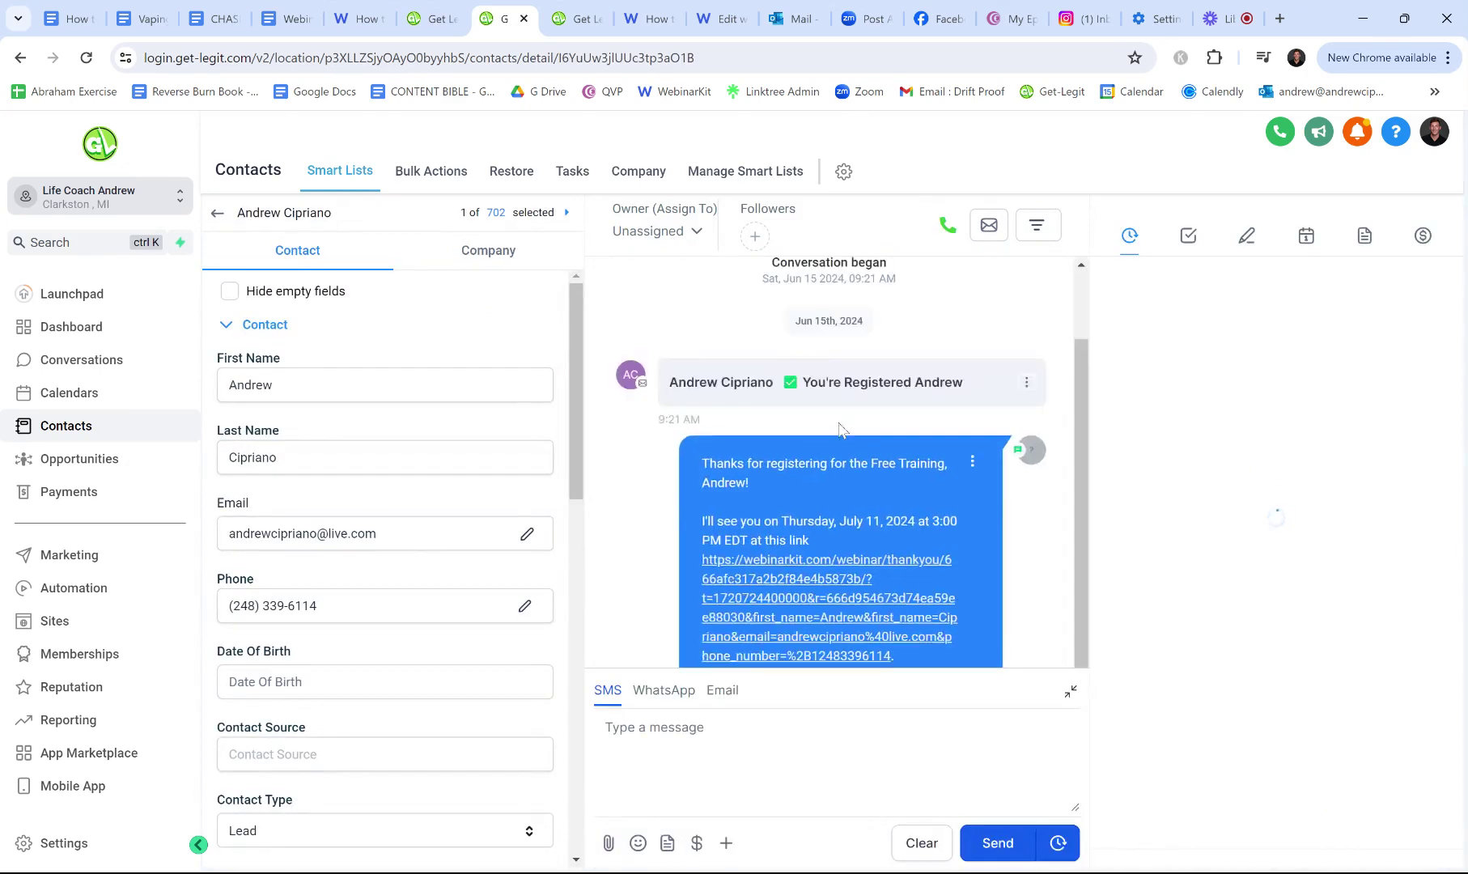
scroll(868, 385, up, 3)
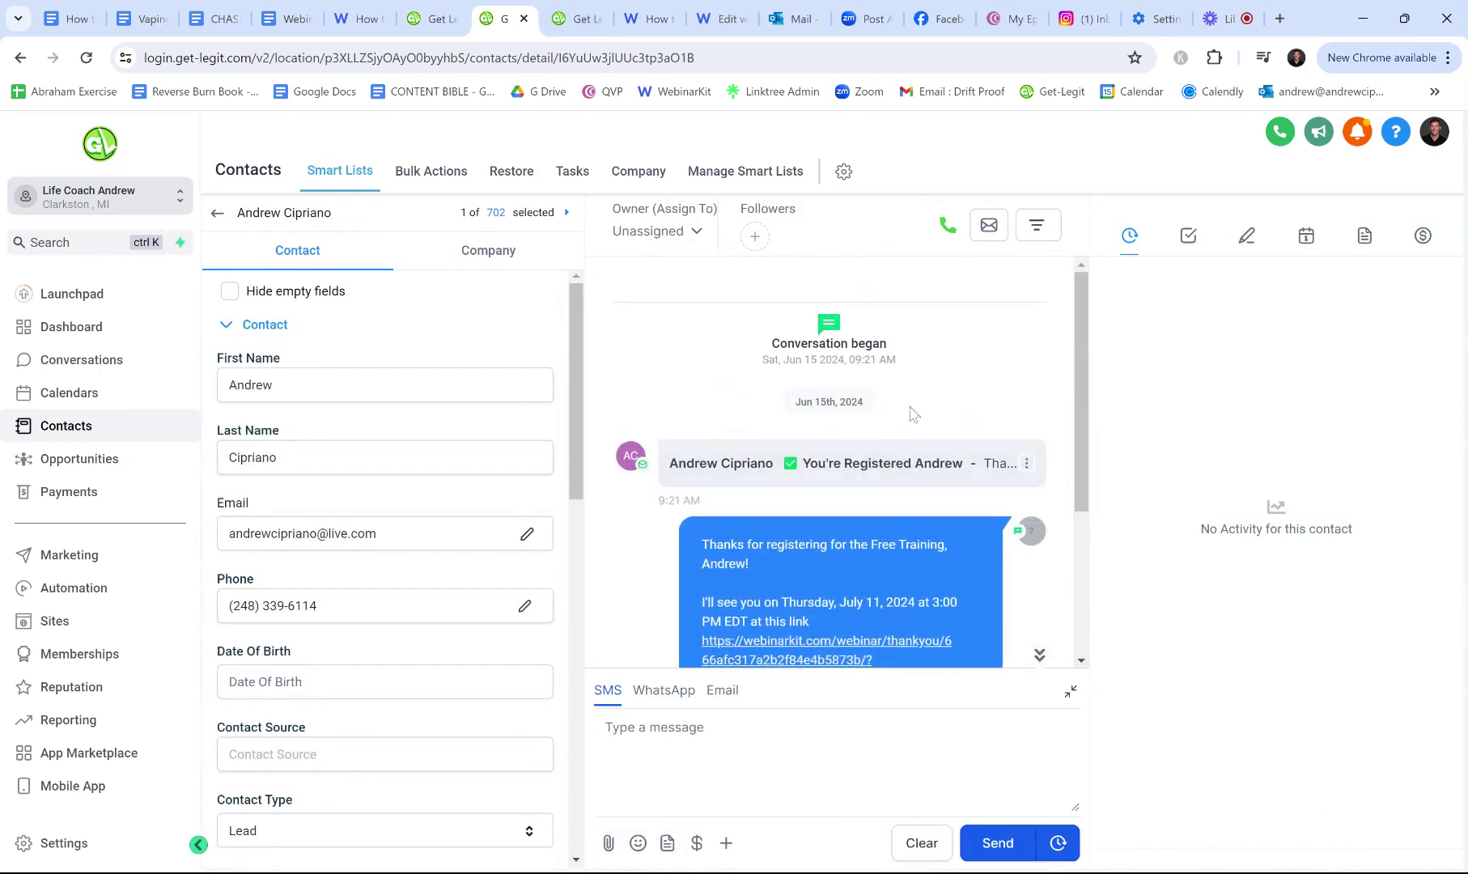
click(872, 460)
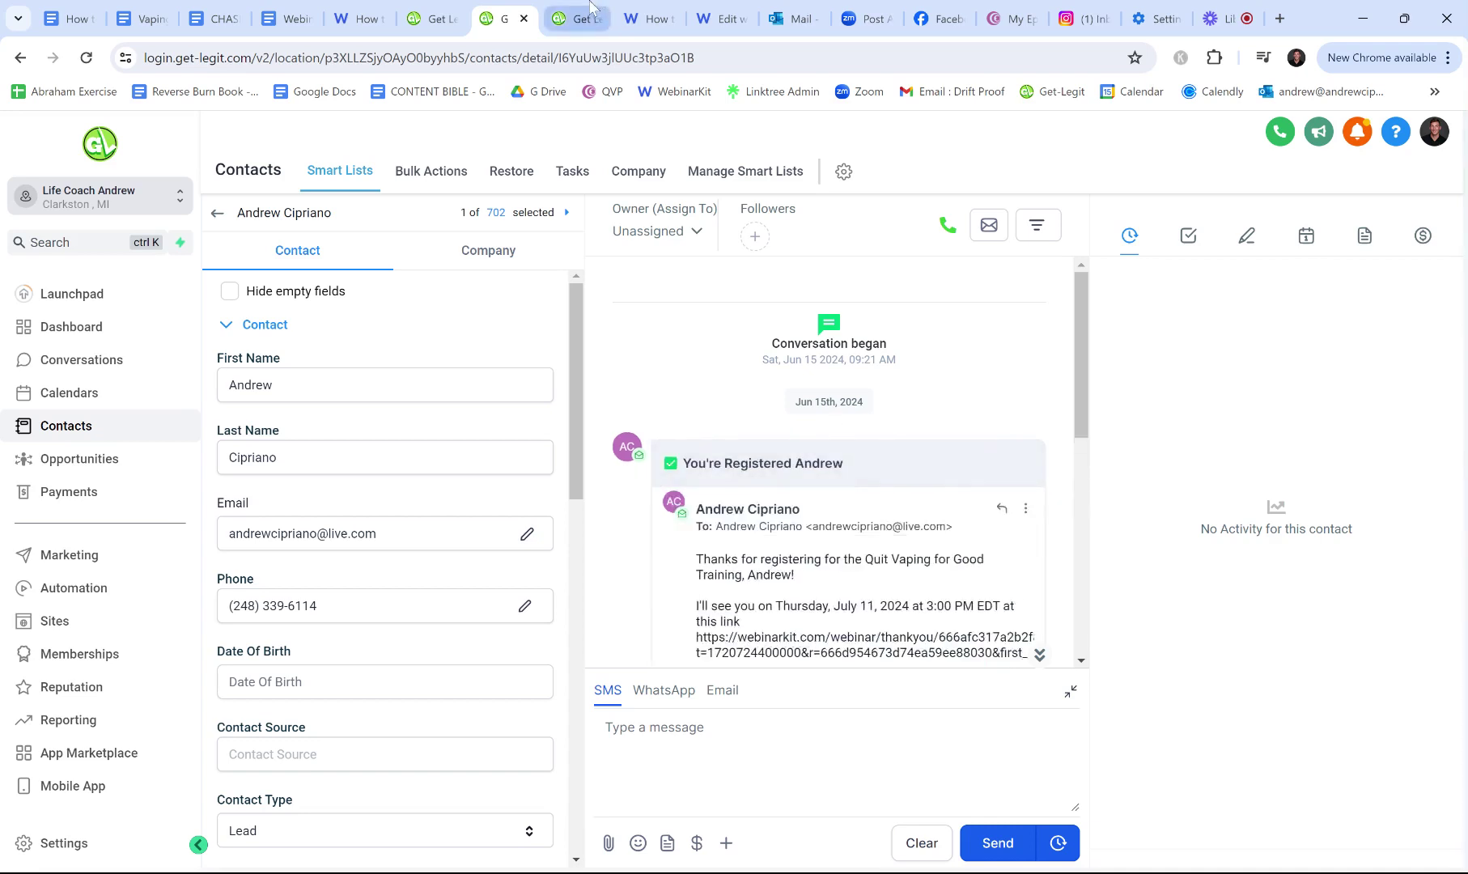
click(578, 18)
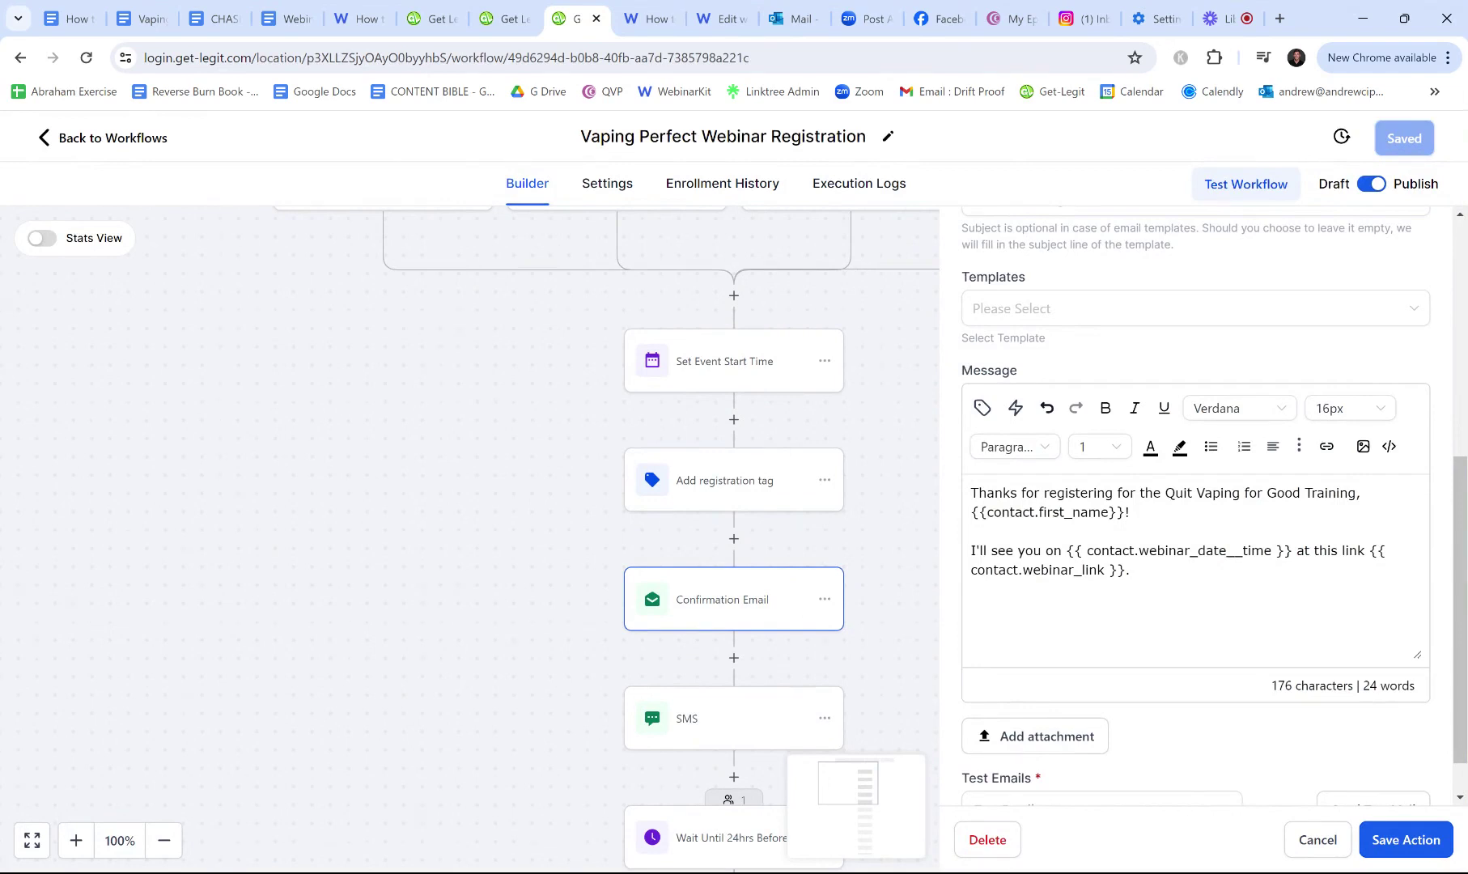
click(506, 18)
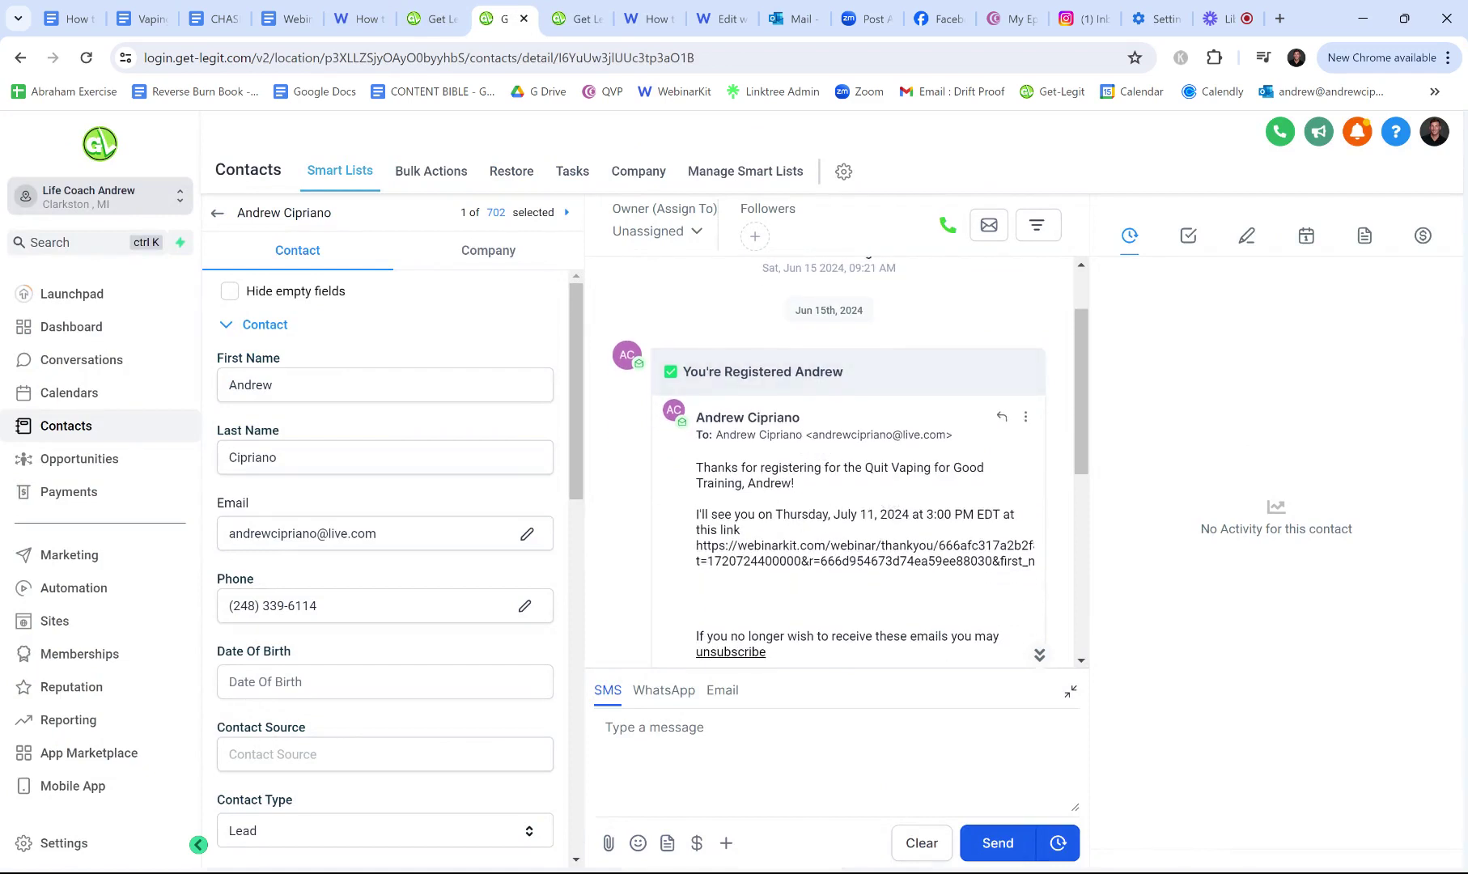
- Highlight the email's personalised WebinarKit thank-you link and compare it with the template's webinar link field
drag(775, 514, 890, 533)
scroll(890, 533, down, 2)
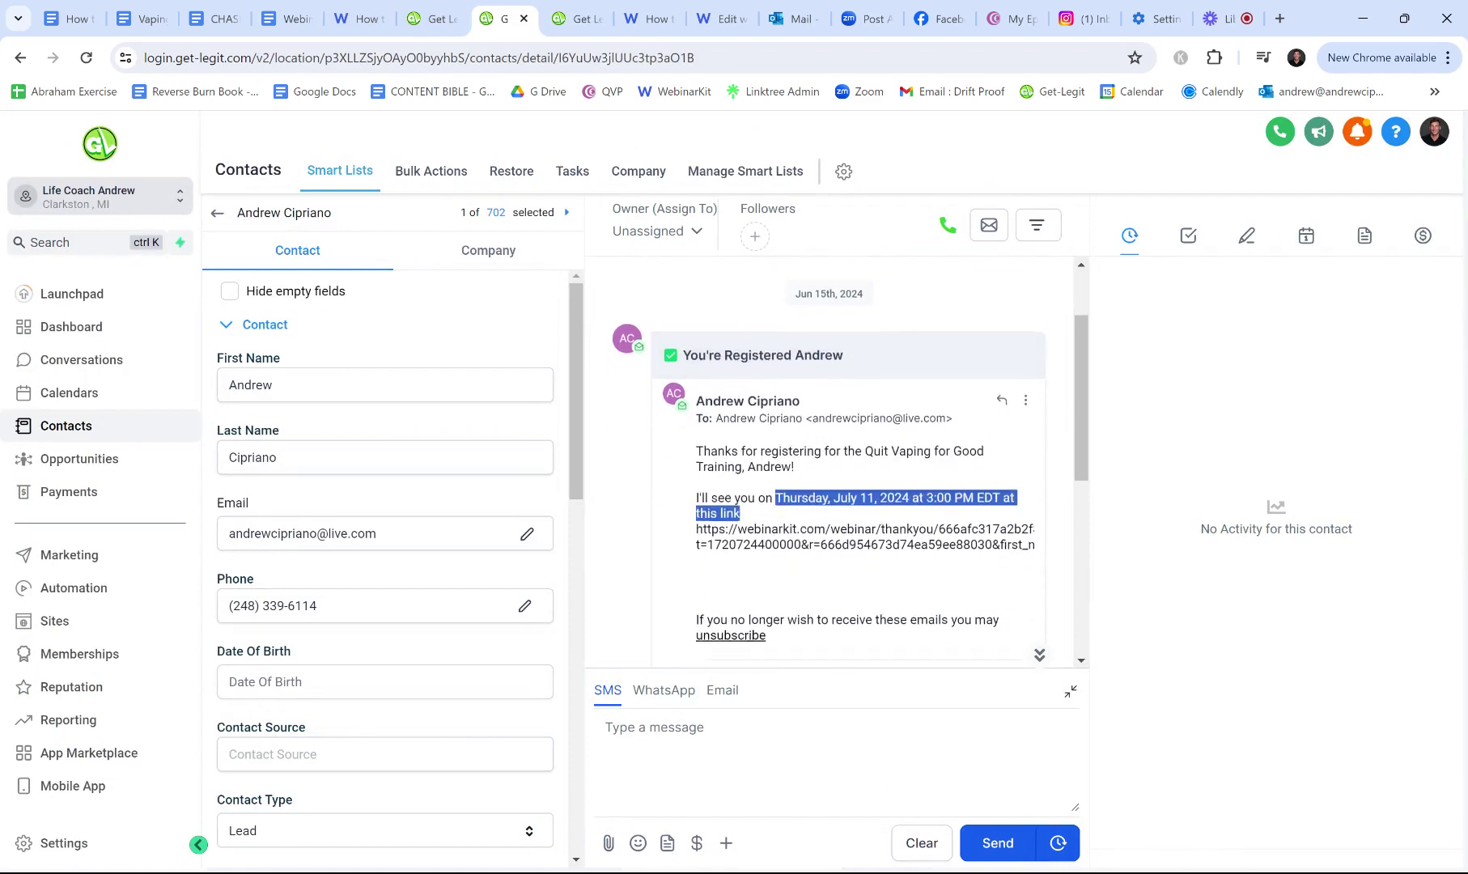
triple_click(858, 438)
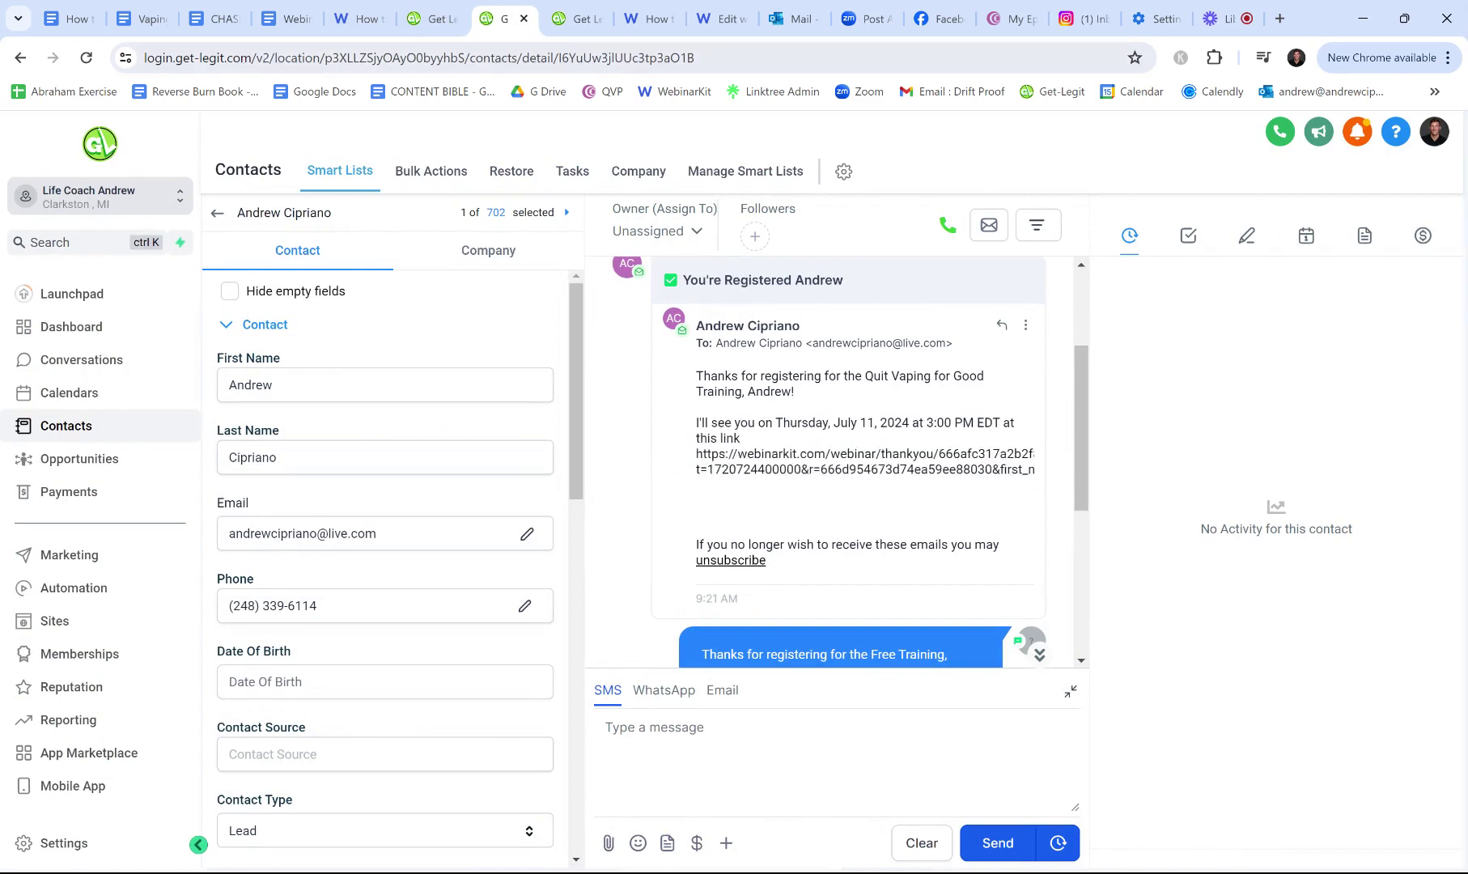
click(571, 20)
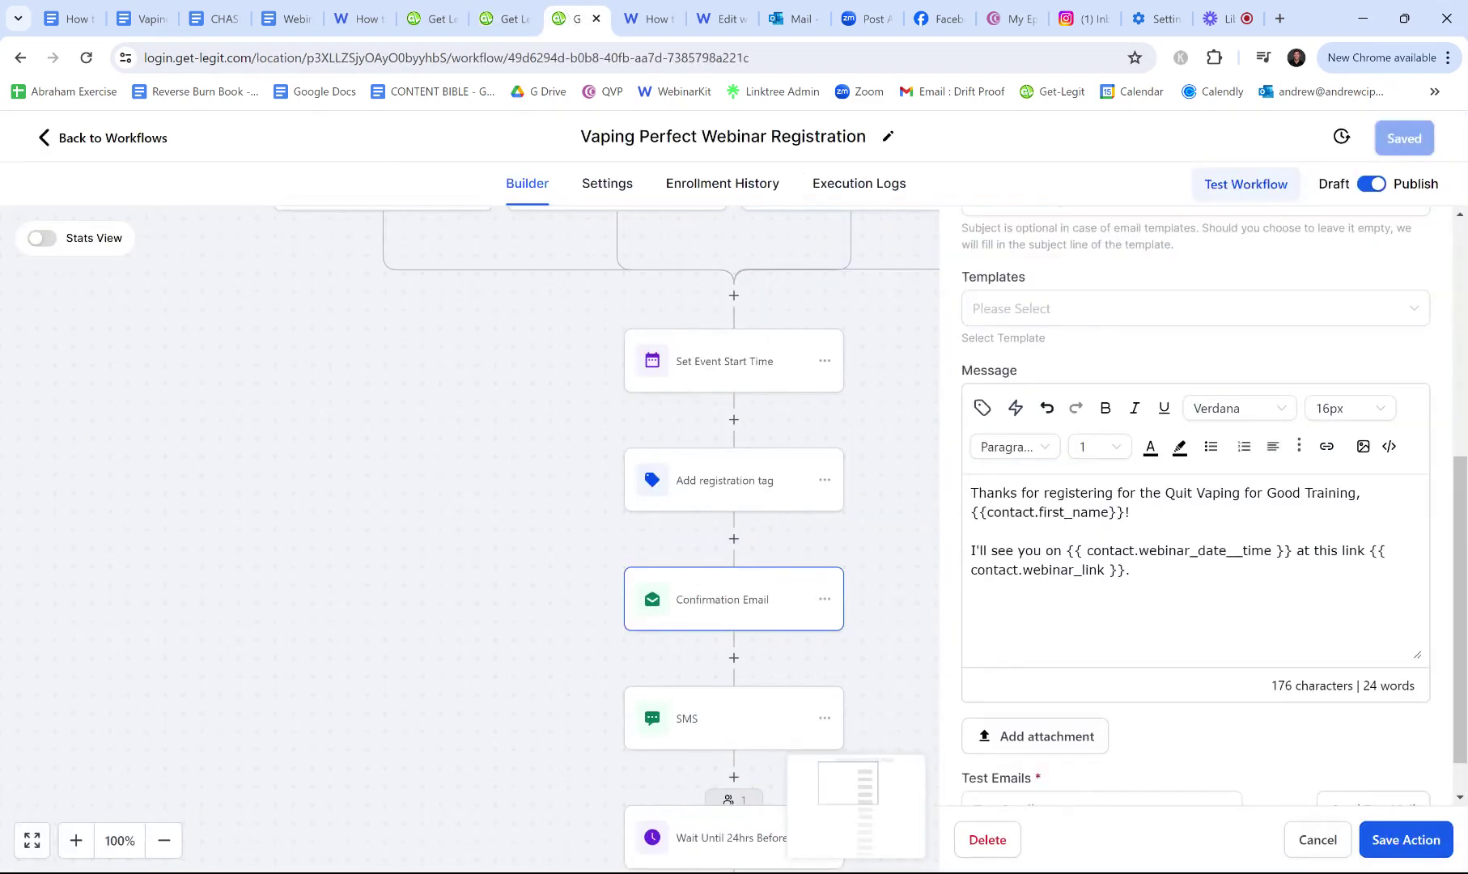
drag(1131, 571, 1370, 551)
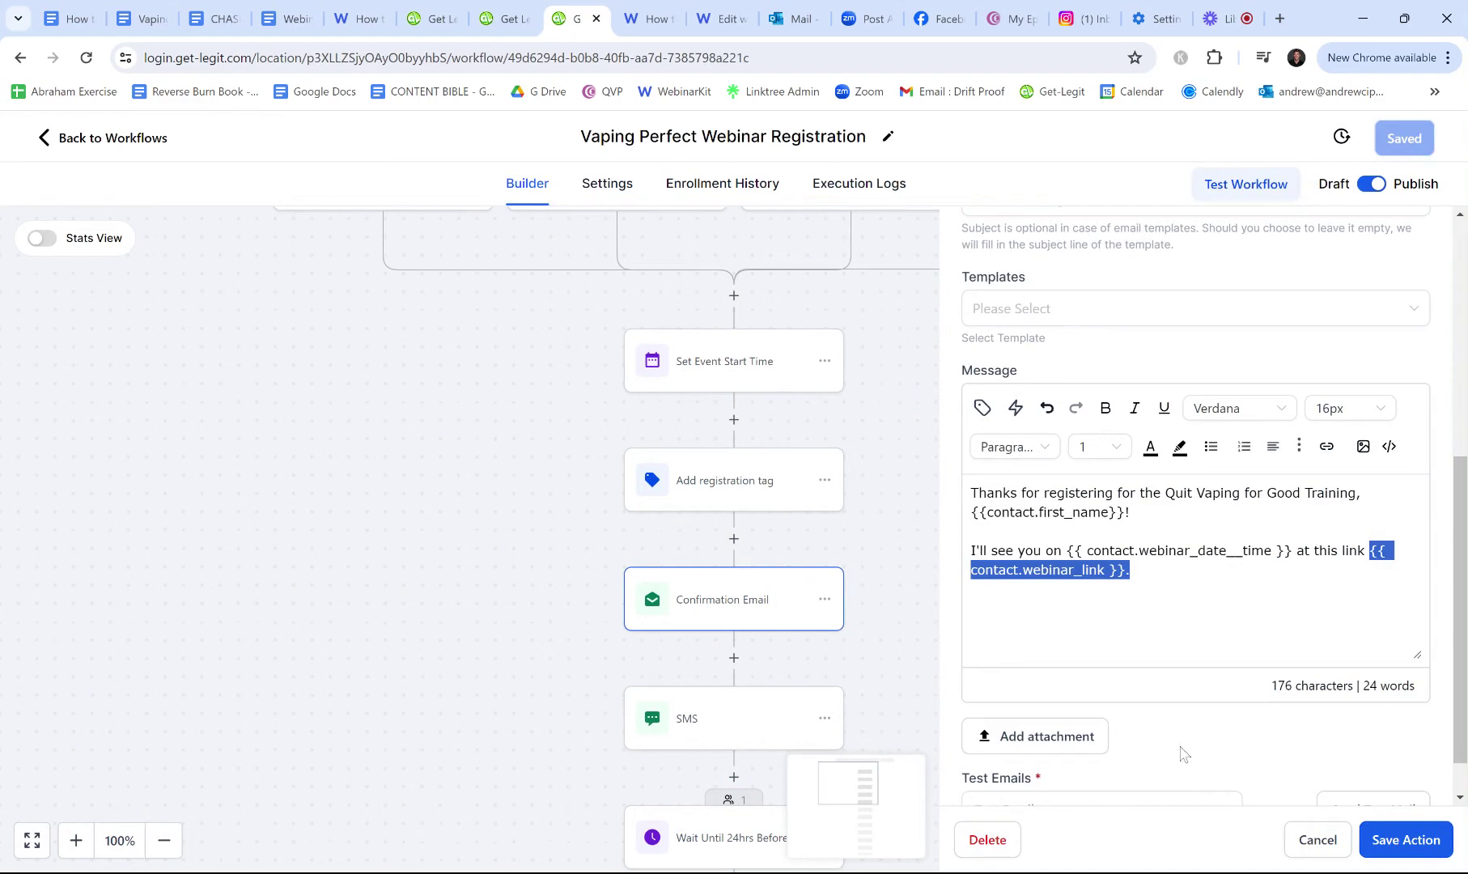
key(ctrl+shift+Tab)
triple_click(864, 485)
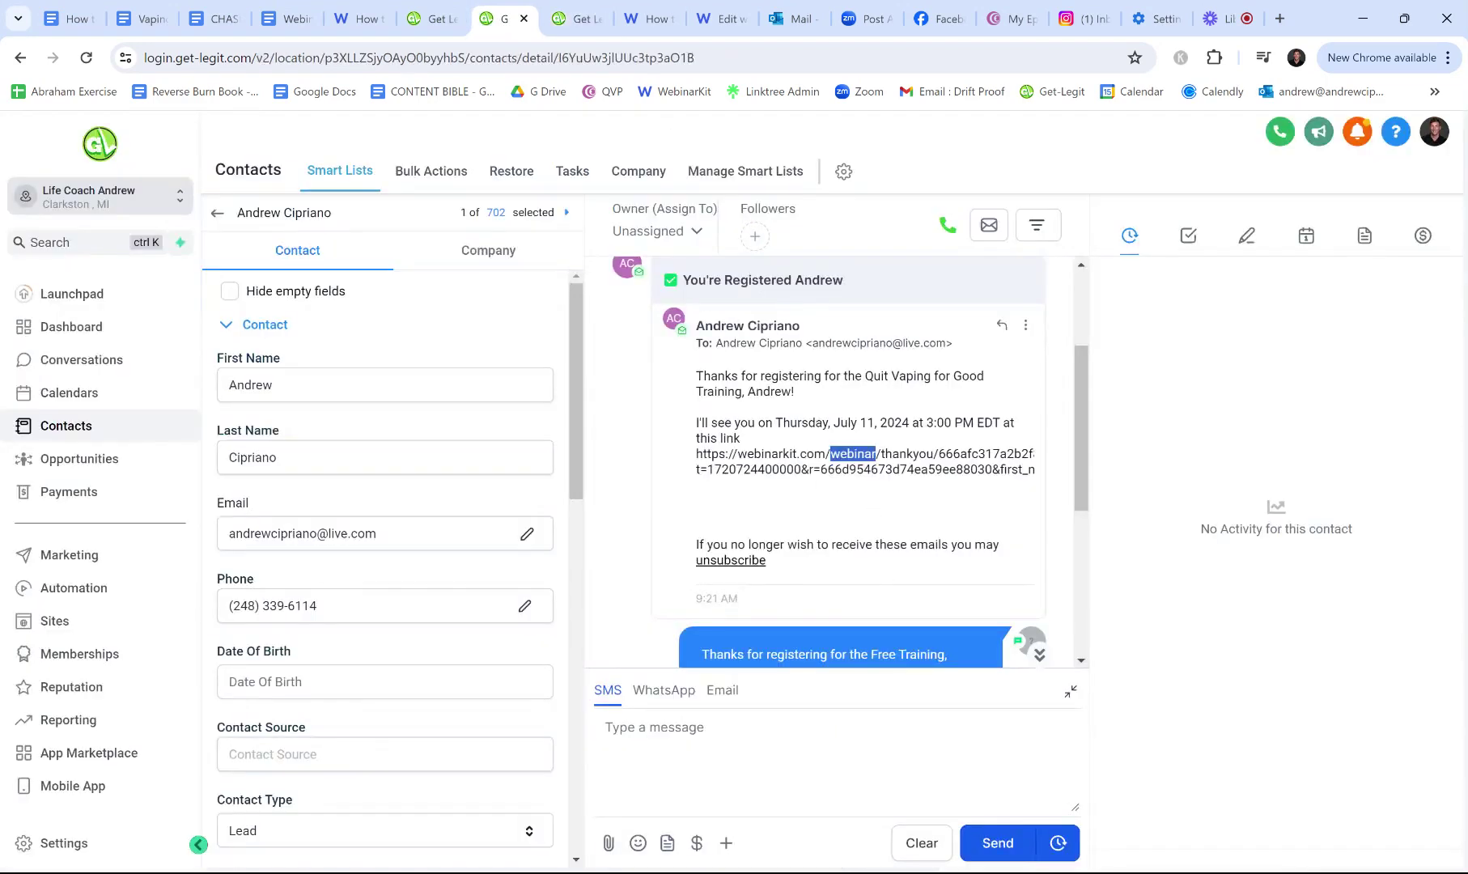
click(695, 458)
drag(696, 454, 1127, 527)
click(852, 490)
- Review the WebinarKit Thanks For Registering page and its two intro paragraphs
click(648, 17)
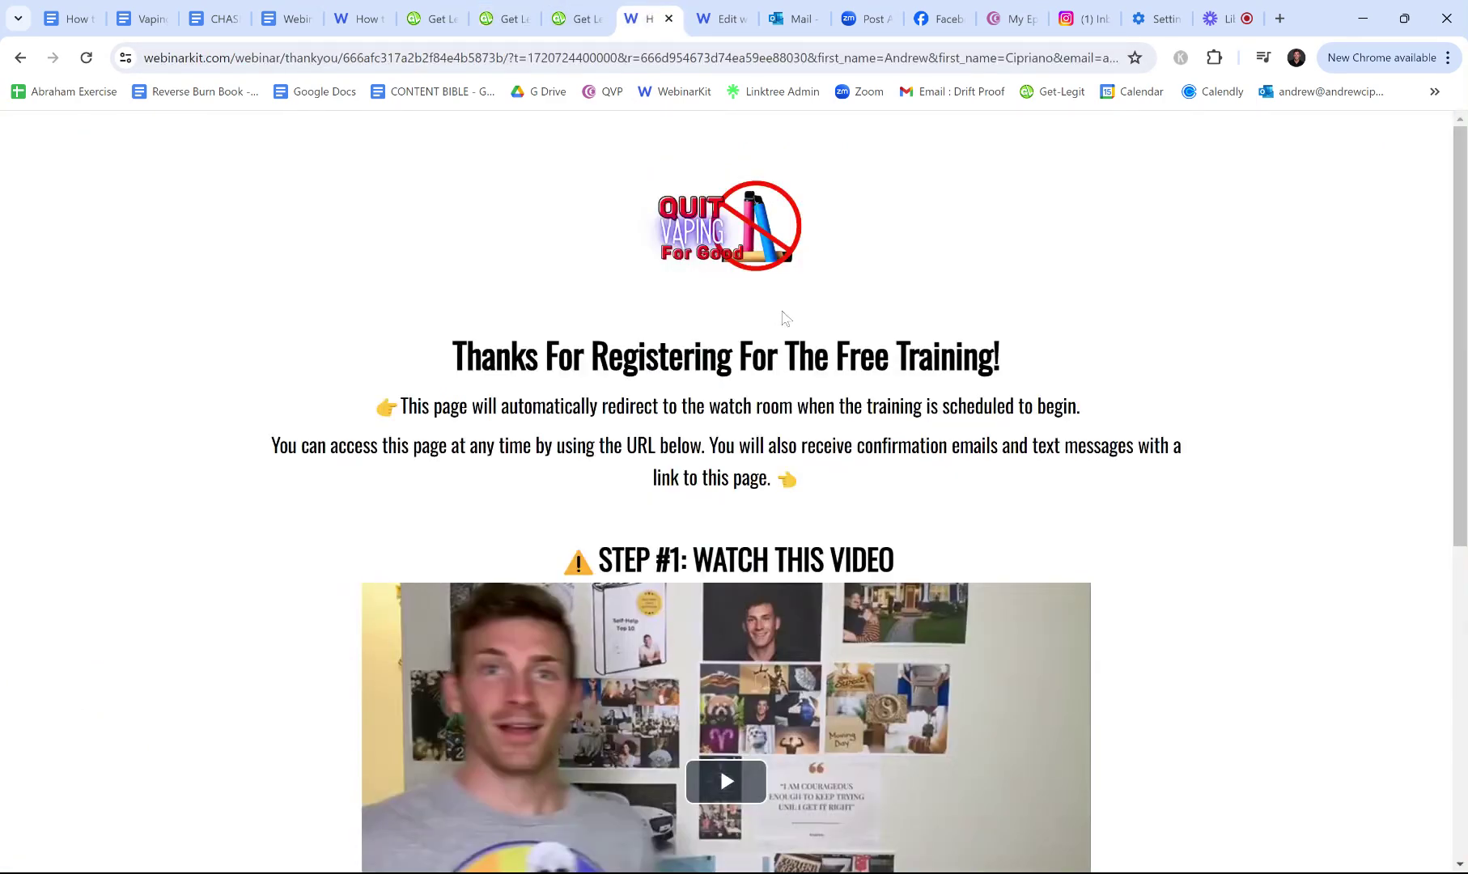
scroll(792, 328, down, 3)
scroll(859, 413, up, 2)
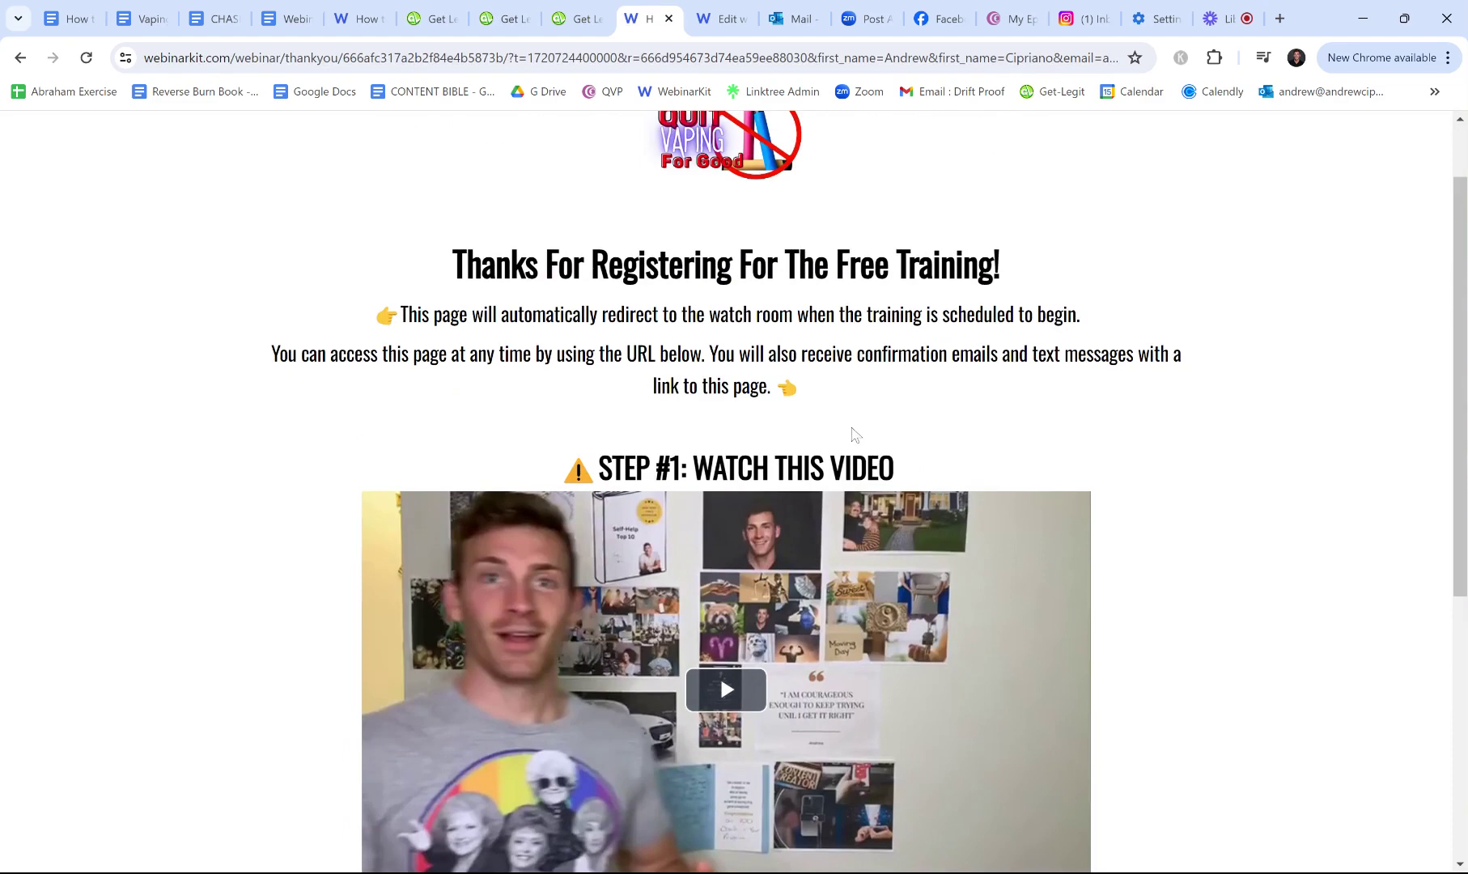
scroll(859, 429, down, 3)
scroll(769, 401, up, 4)
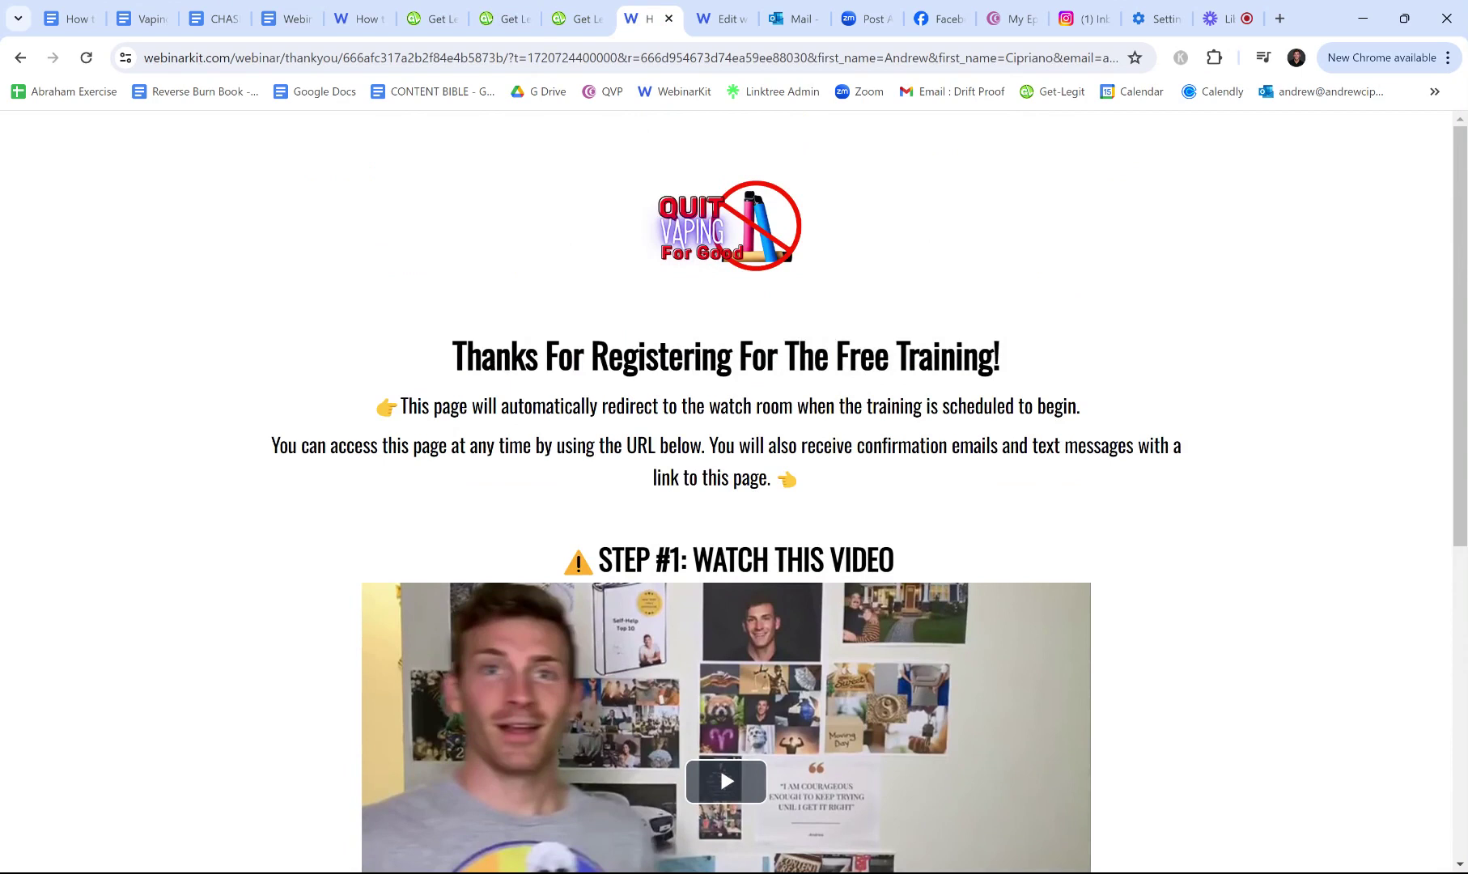
drag(800, 479, 372, 405)
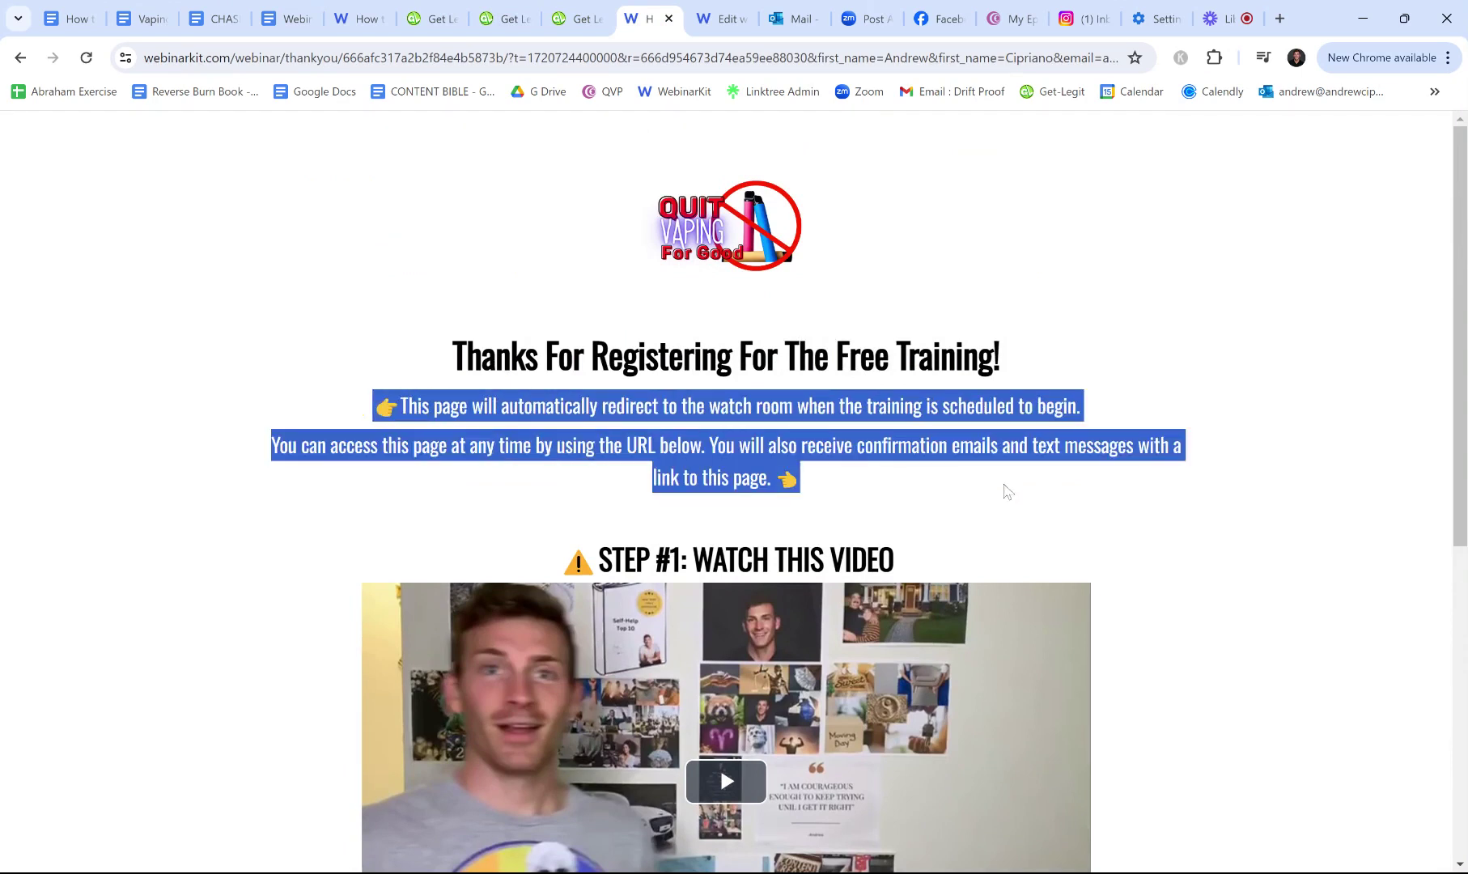
click(1004, 488)
- Recheck the thank-you page, then return to the Confirmation Email ending with contact.webinar_link
click(576, 15)
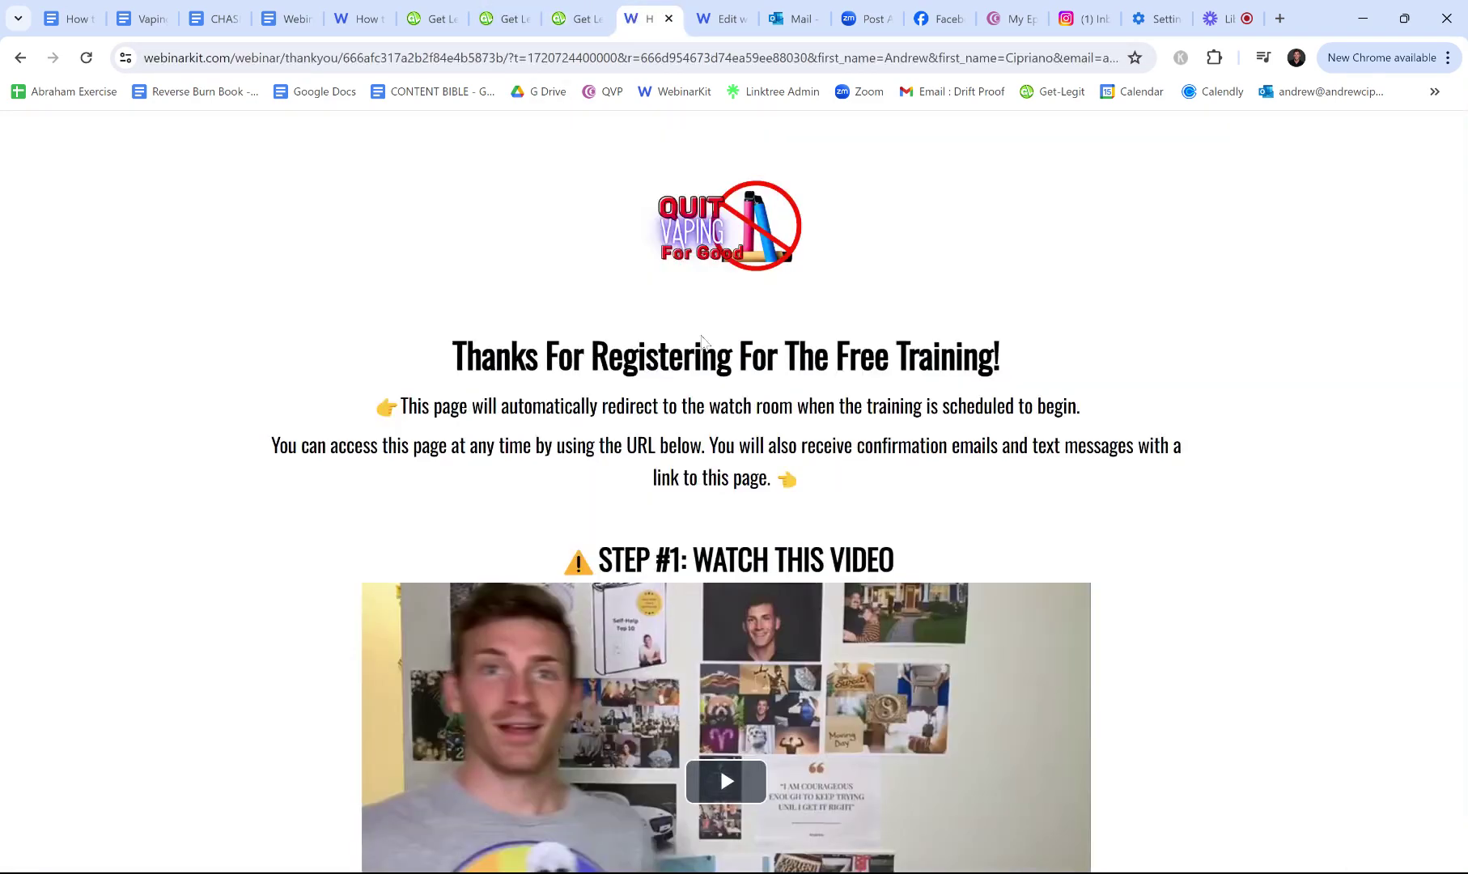
click(647, 18)
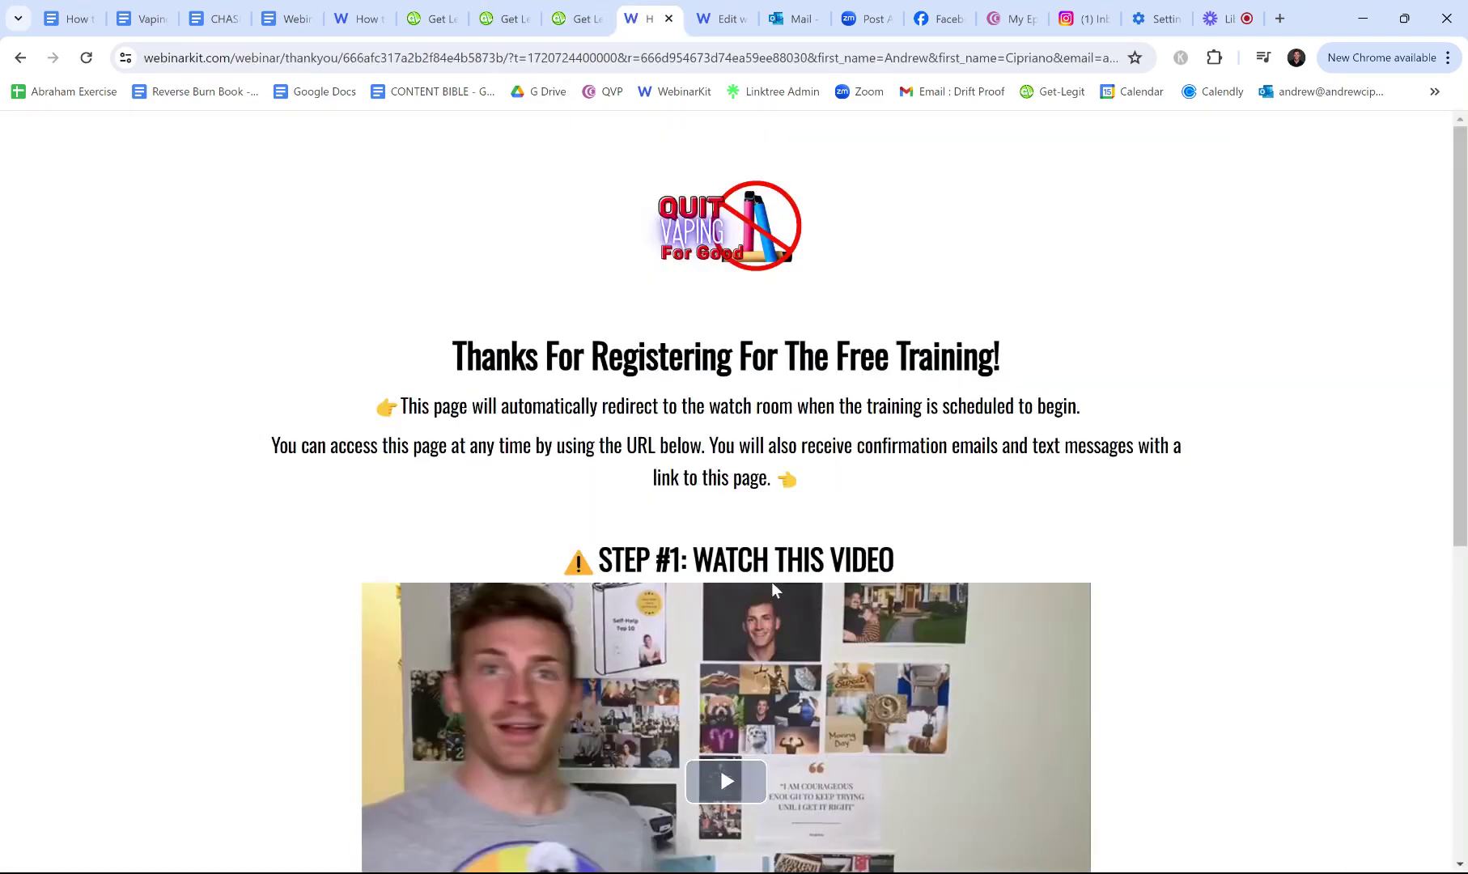
scroll(750, 457, down, 2)
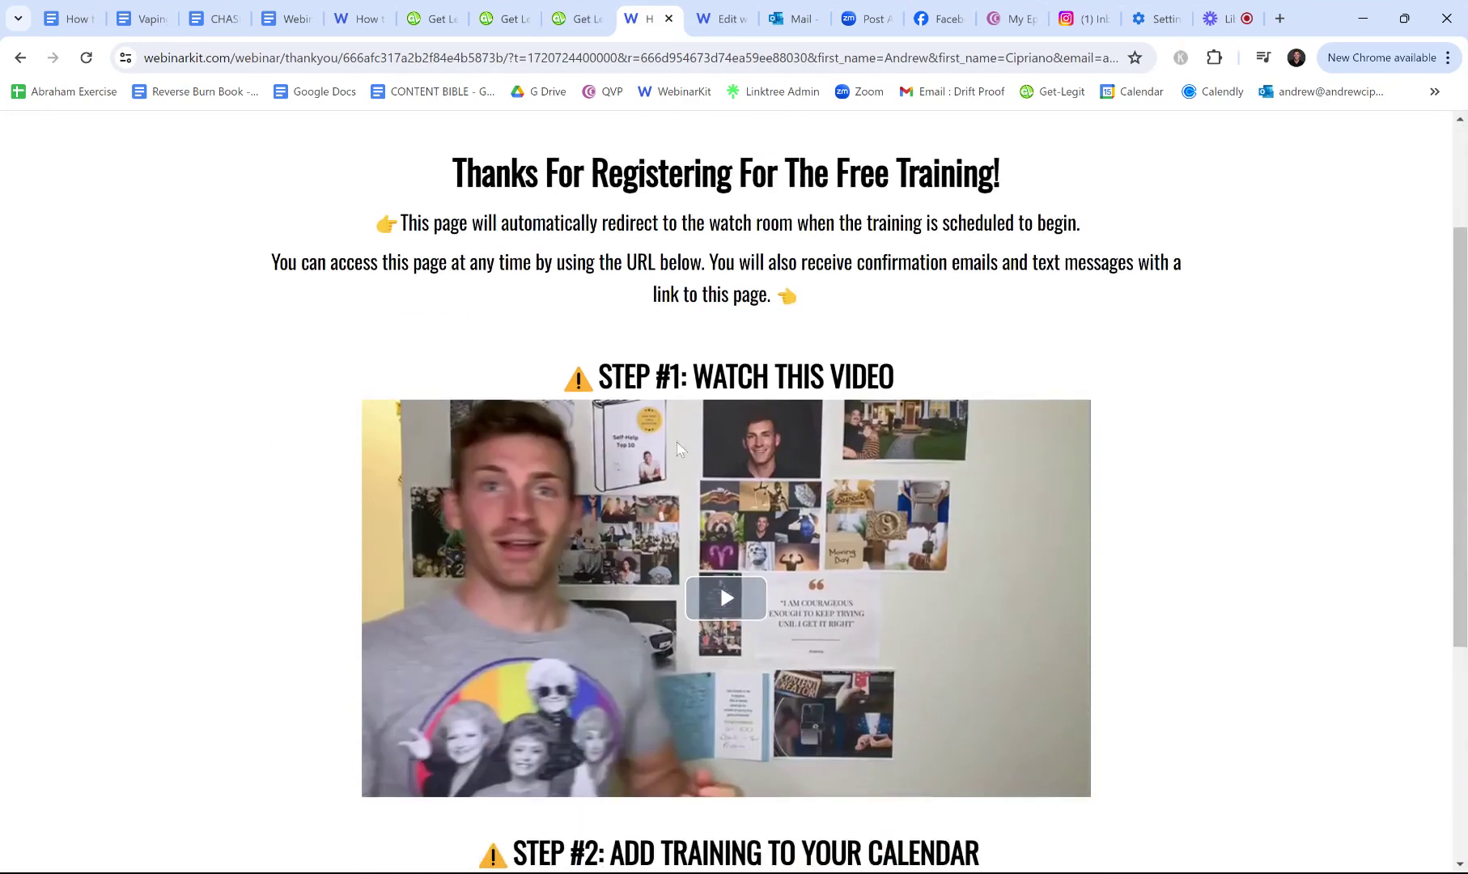
scroll(678, 449, up, 2)
click(569, 9)
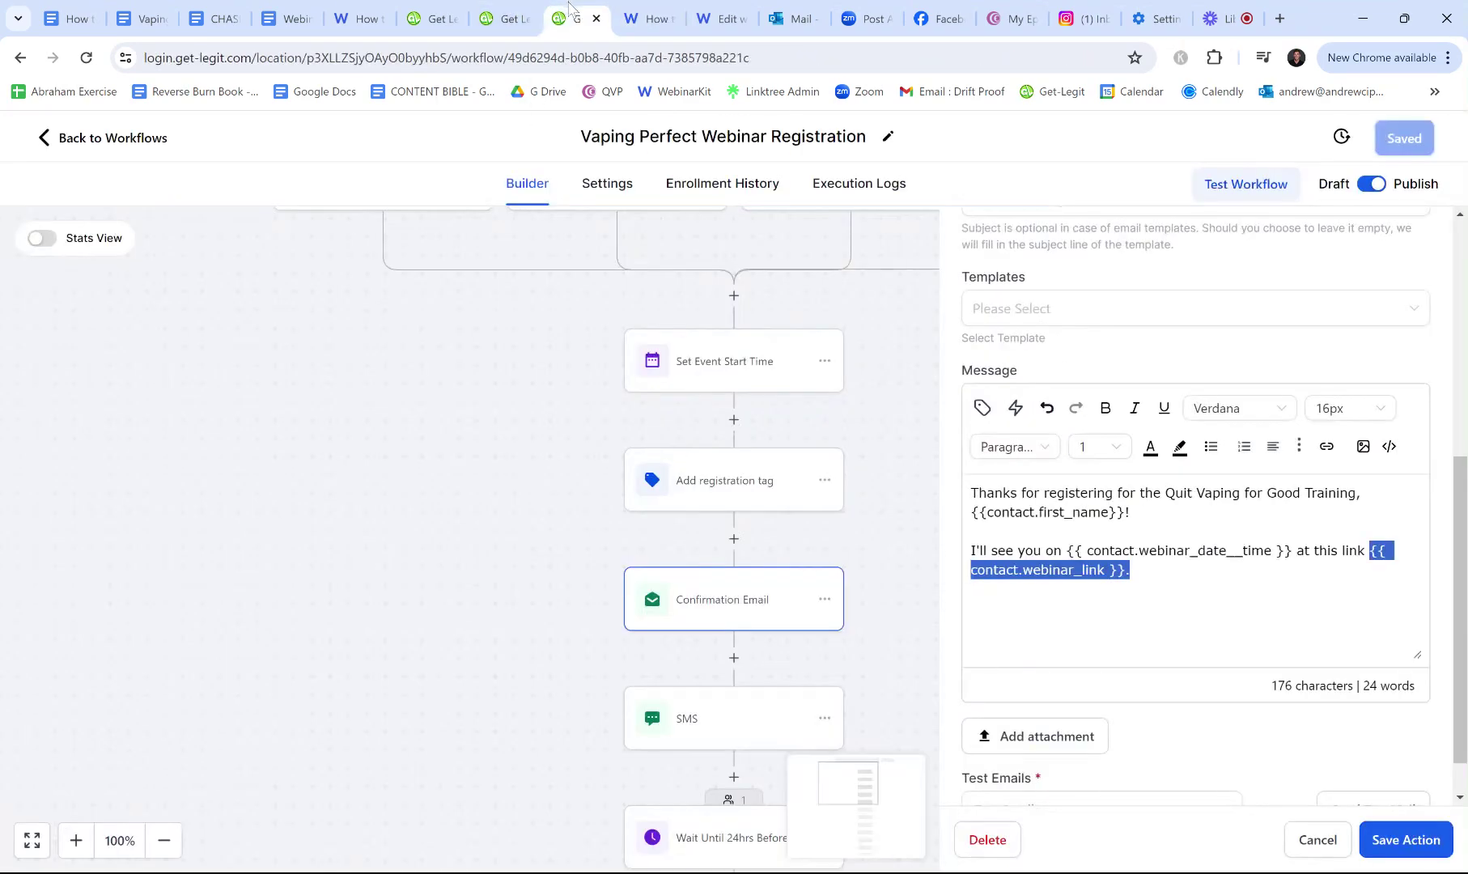
scroll(740, 559, down, 1)
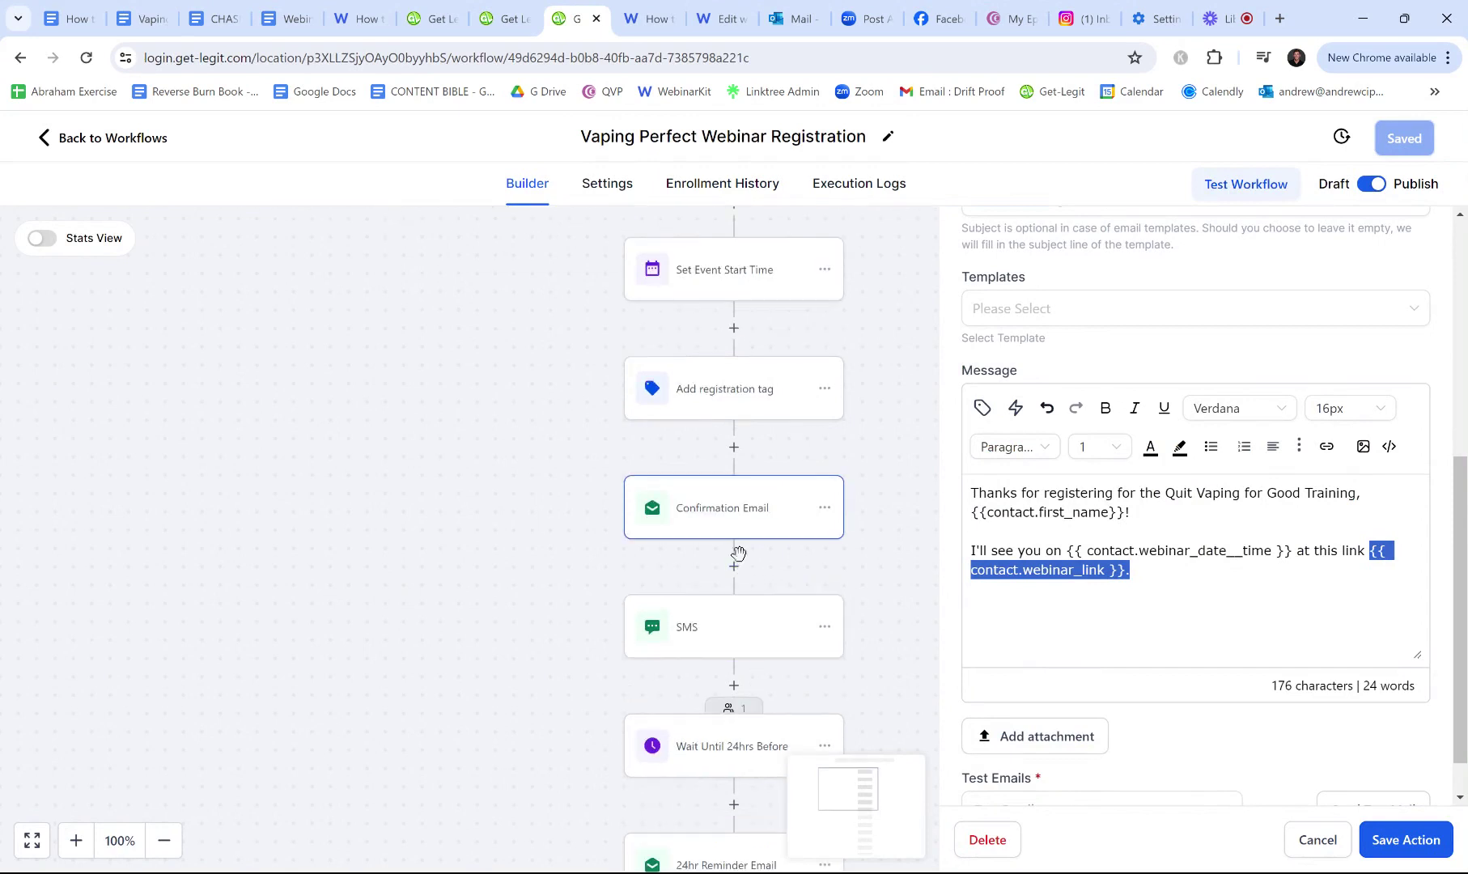
- Open the SMS step, confirming the delivered SMS link opens the WebinarKit thank-you page
click(732, 648)
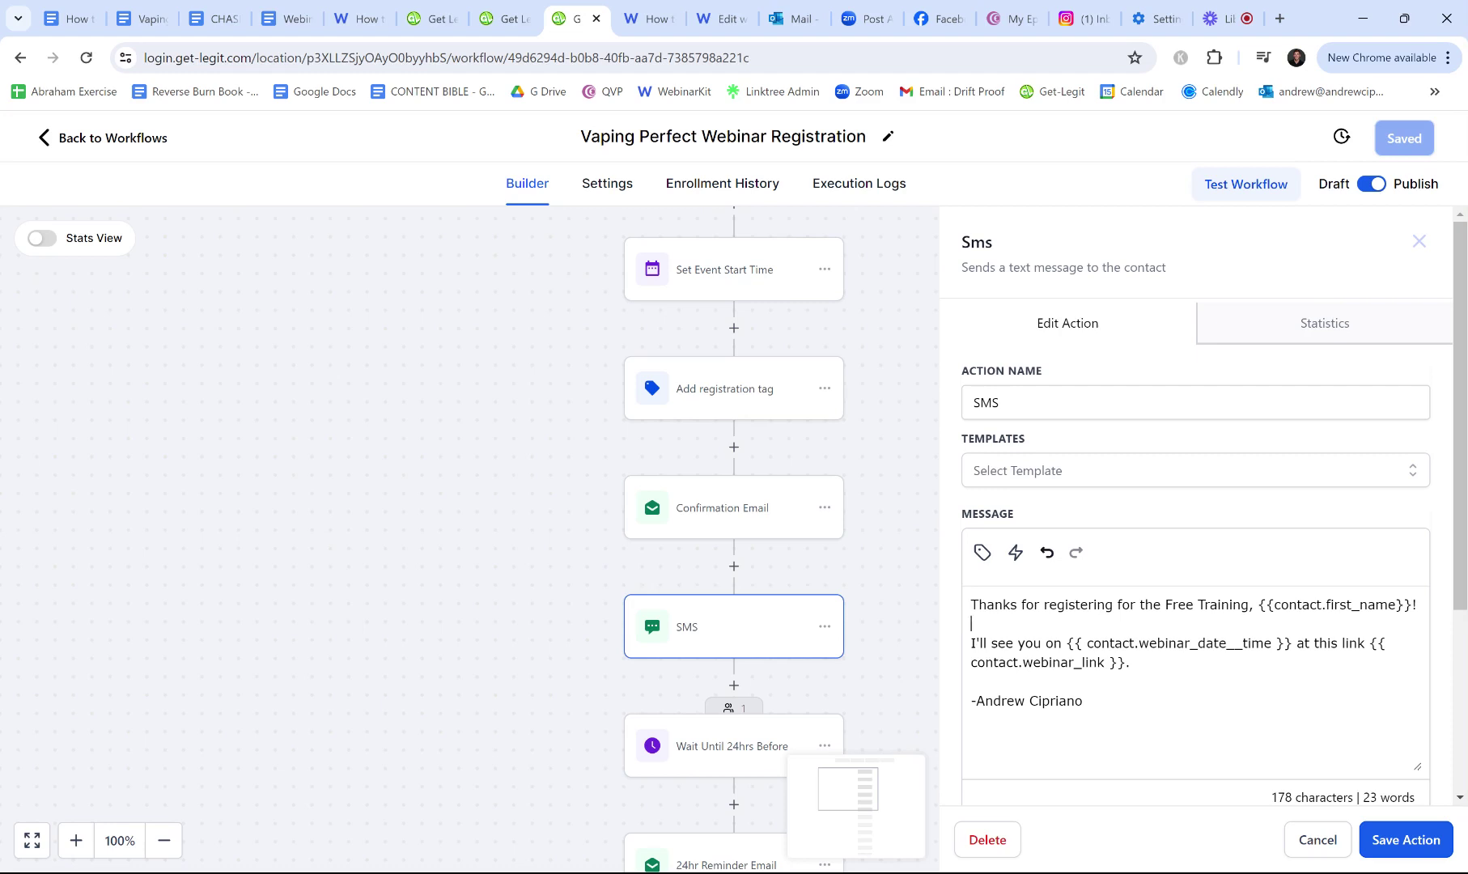
click(506, 19)
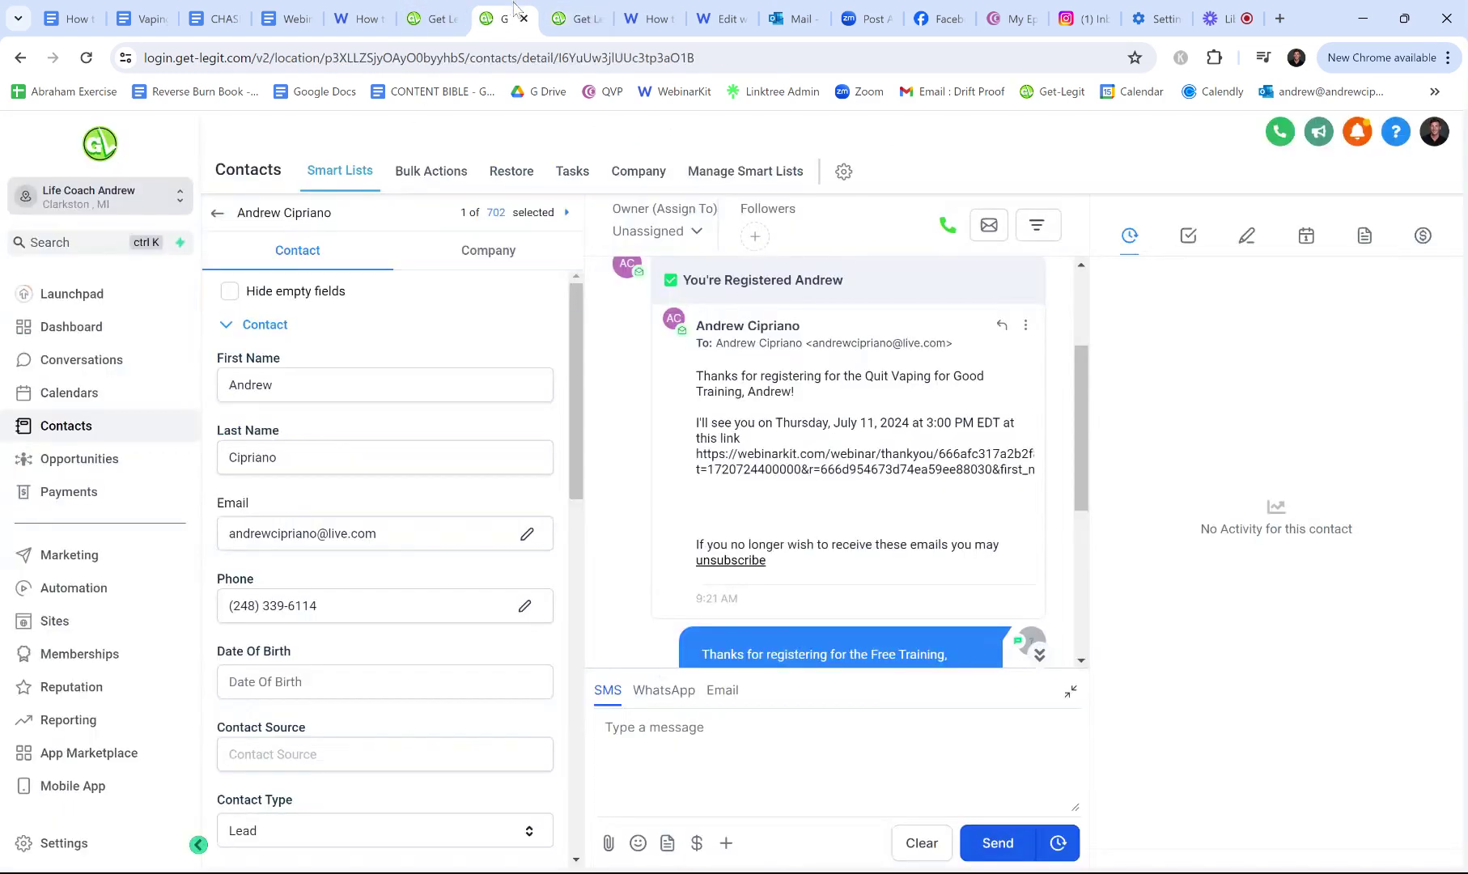
scroll(930, 449, down, 5)
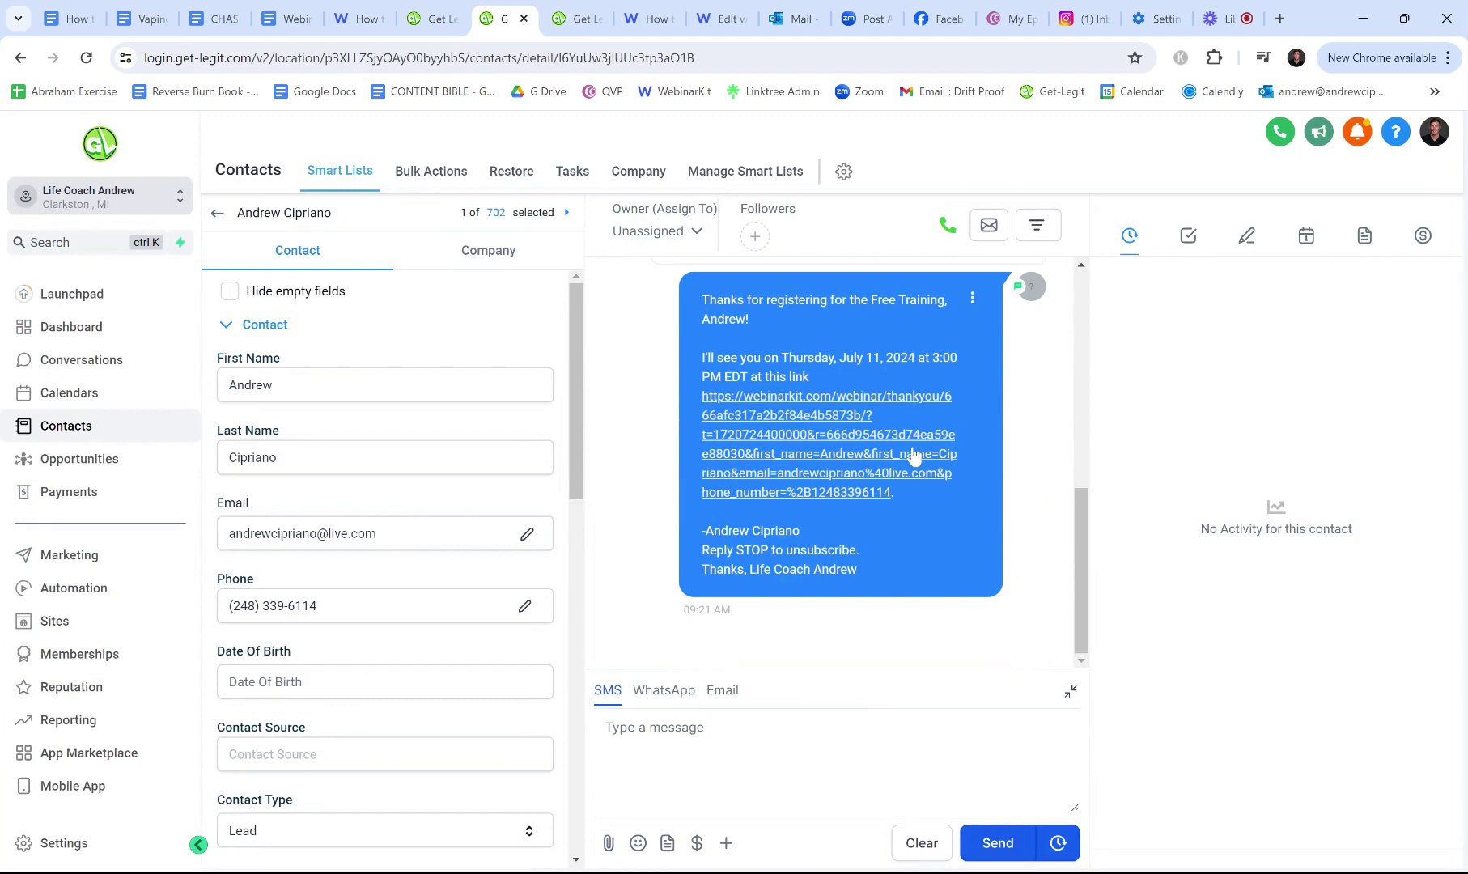
click(836, 442)
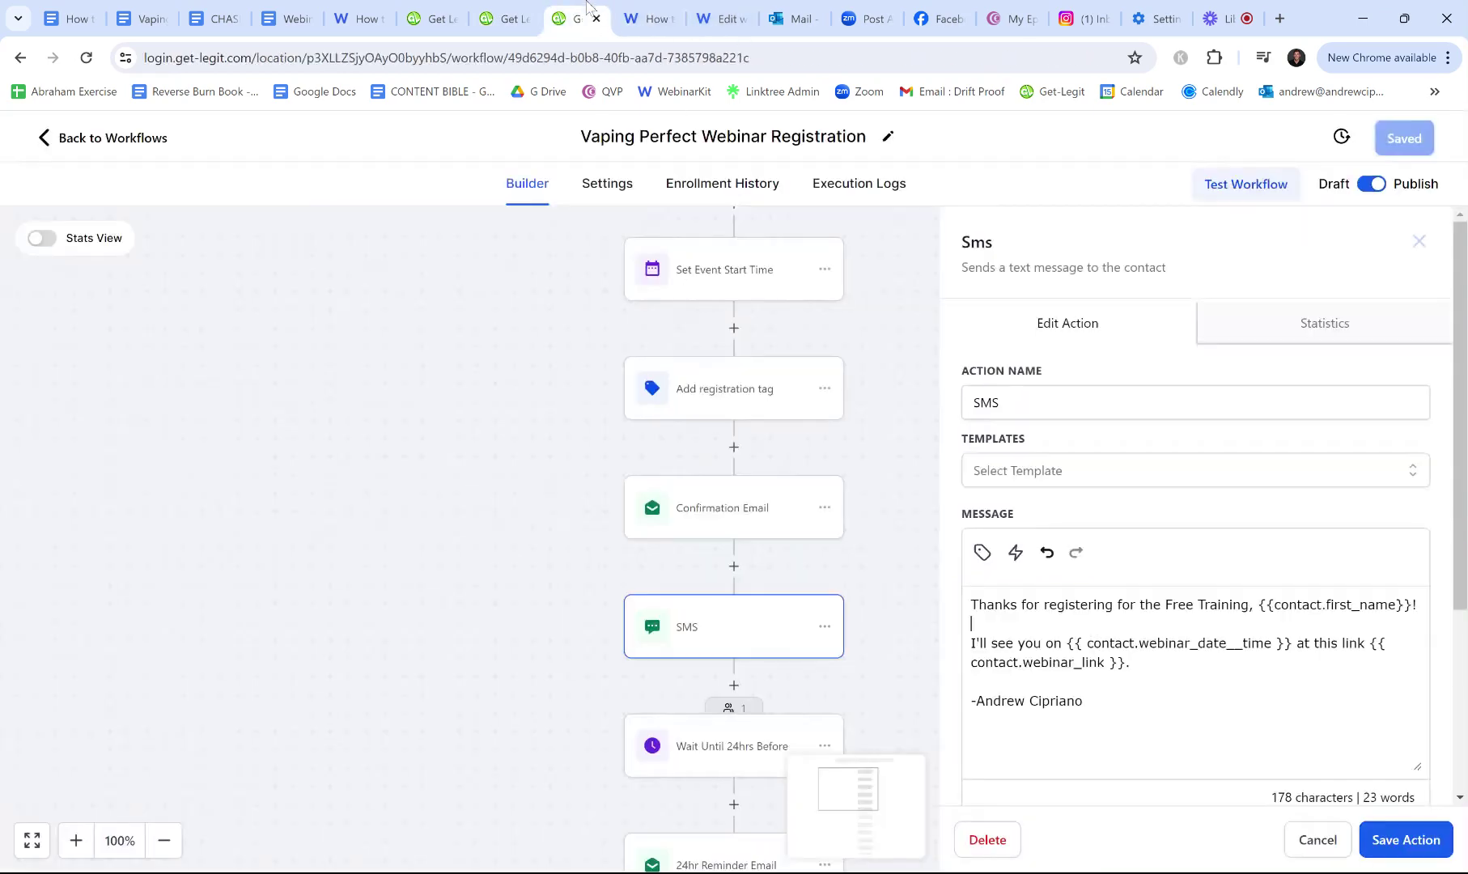
click(586, 18)
scroll(858, 510, down, 3)
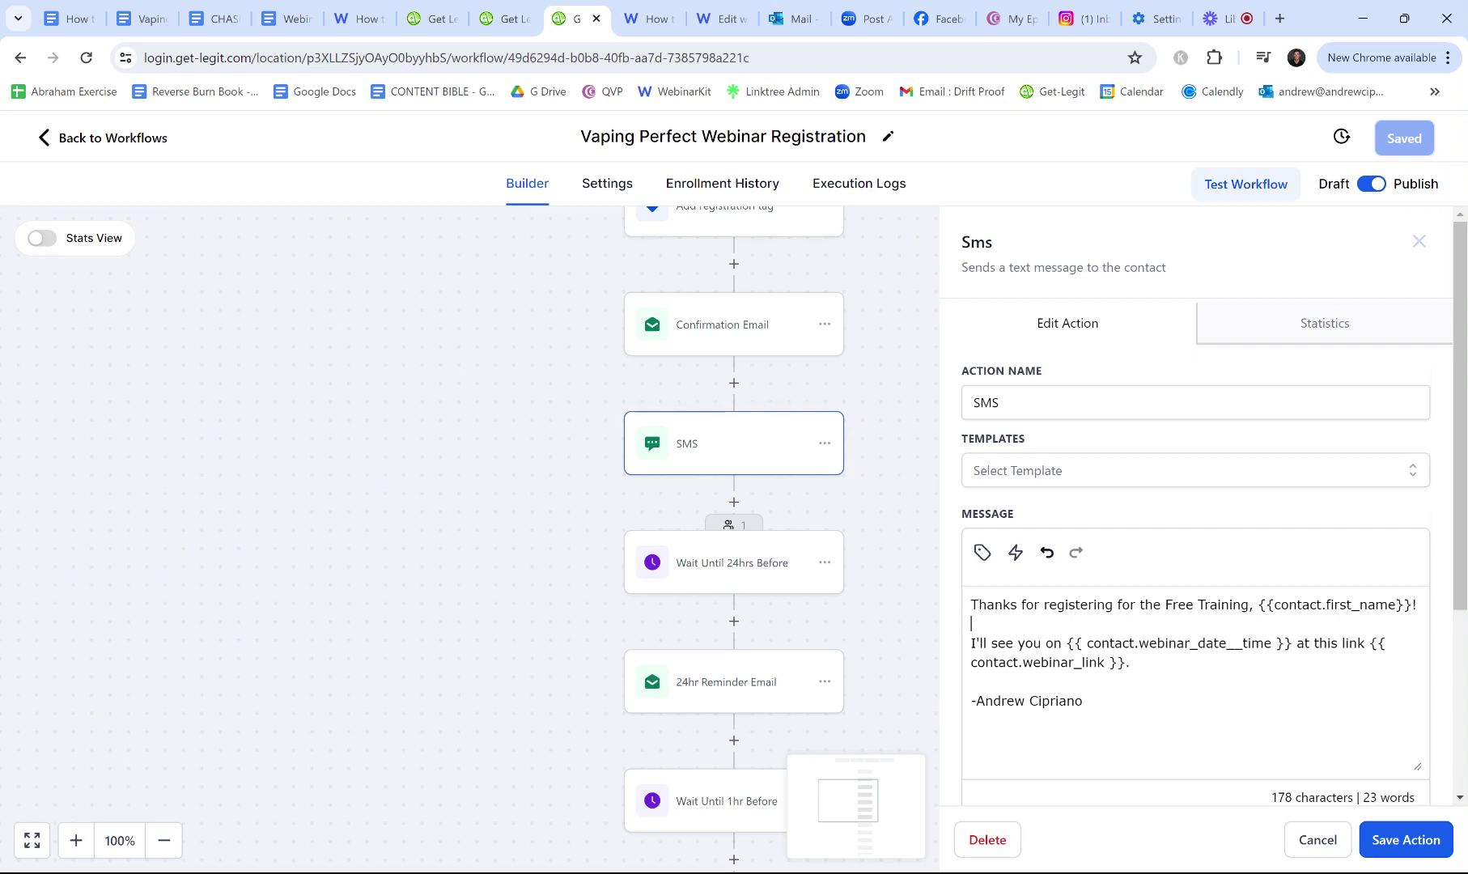
- Inspect the Wait Until 24hrs Before step's settings
click(768, 562)
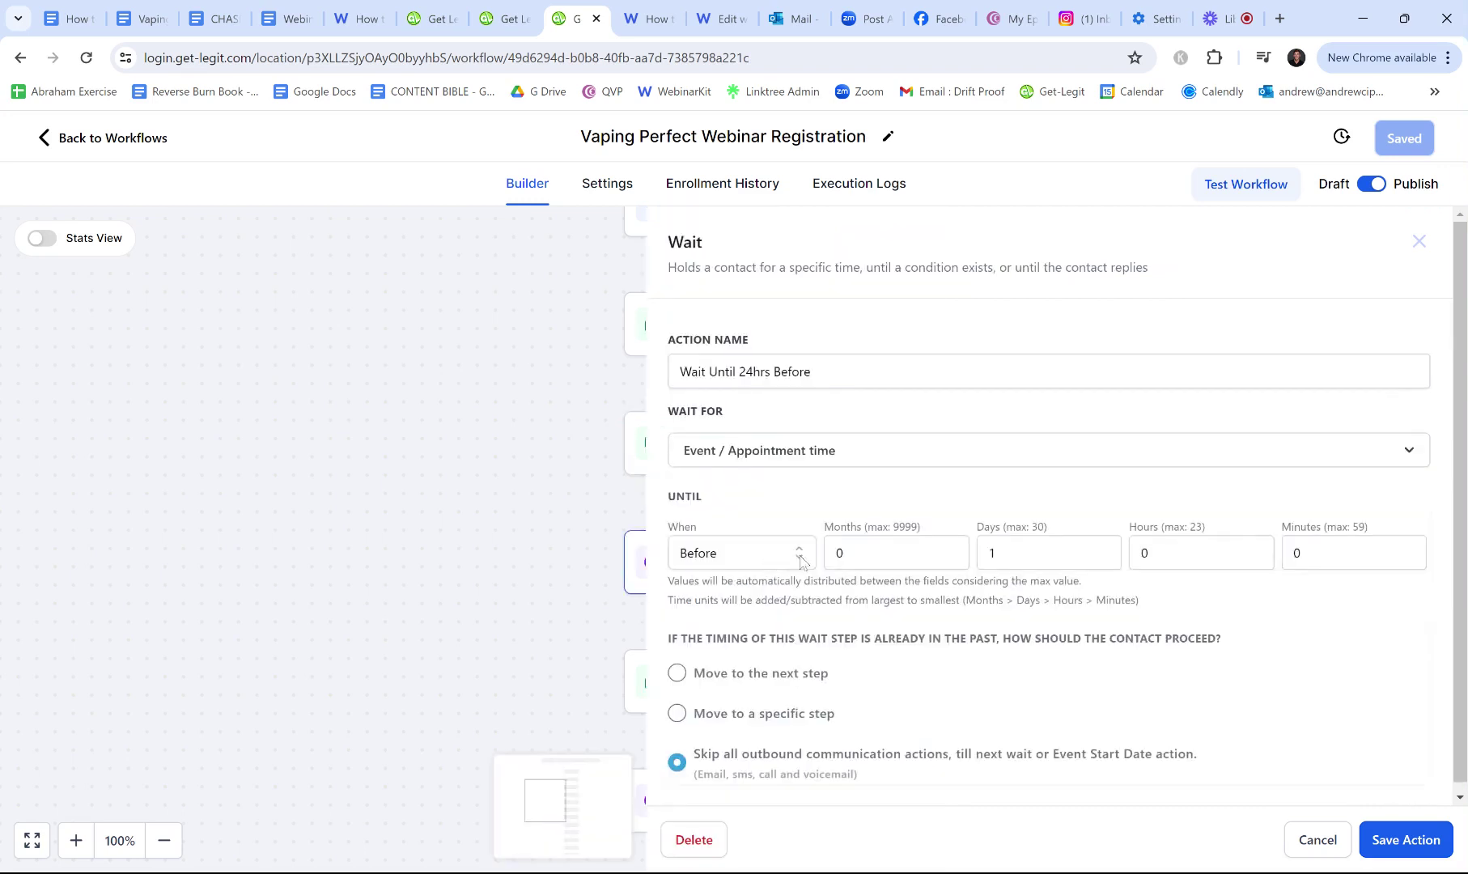
click(1415, 243)
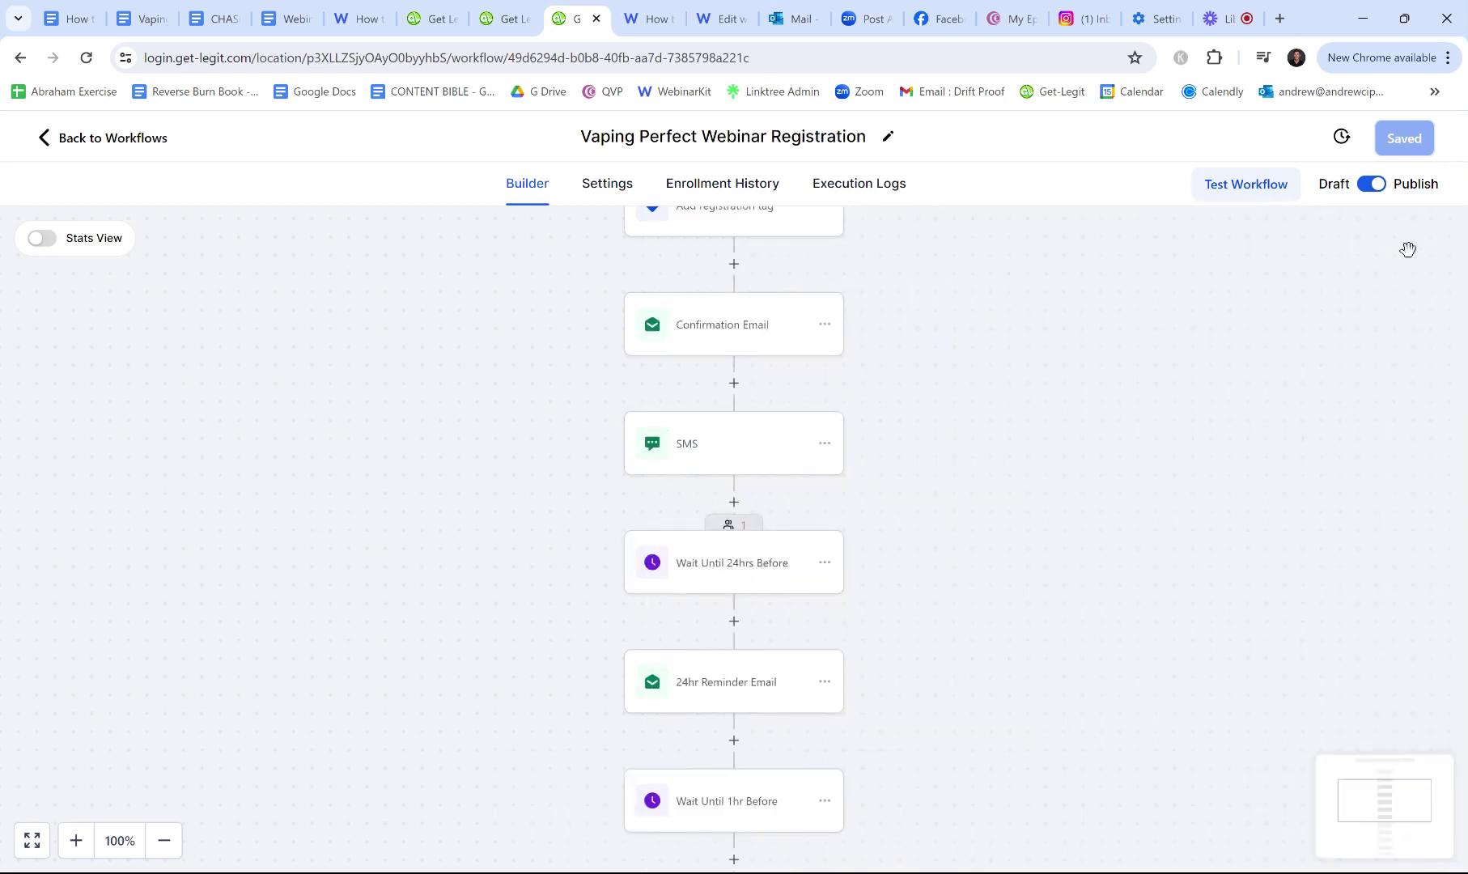
click(723, 569)
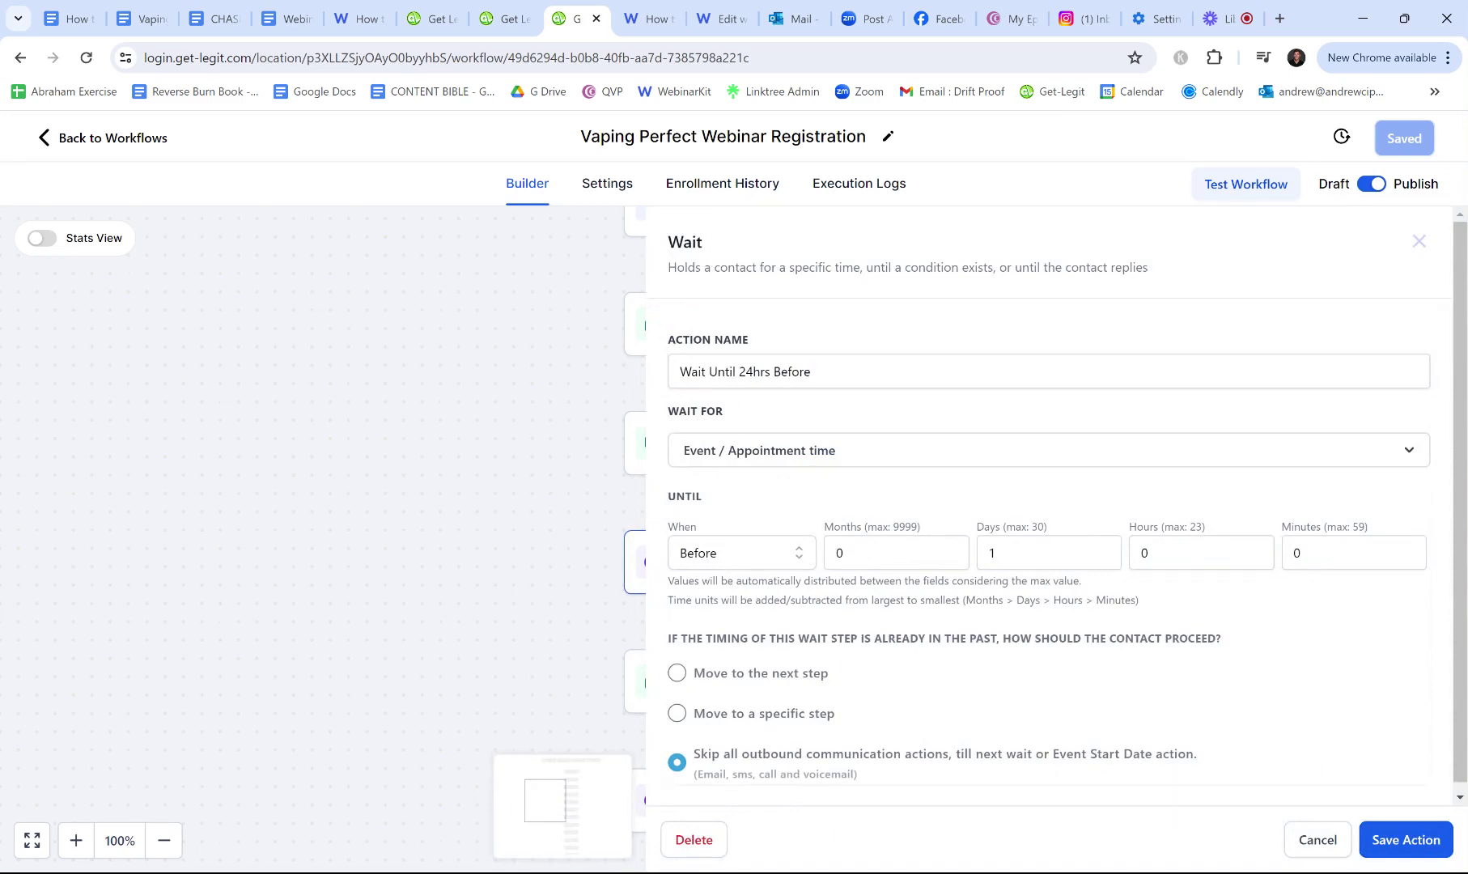
click(1419, 241)
scroll(826, 404, up, 3)
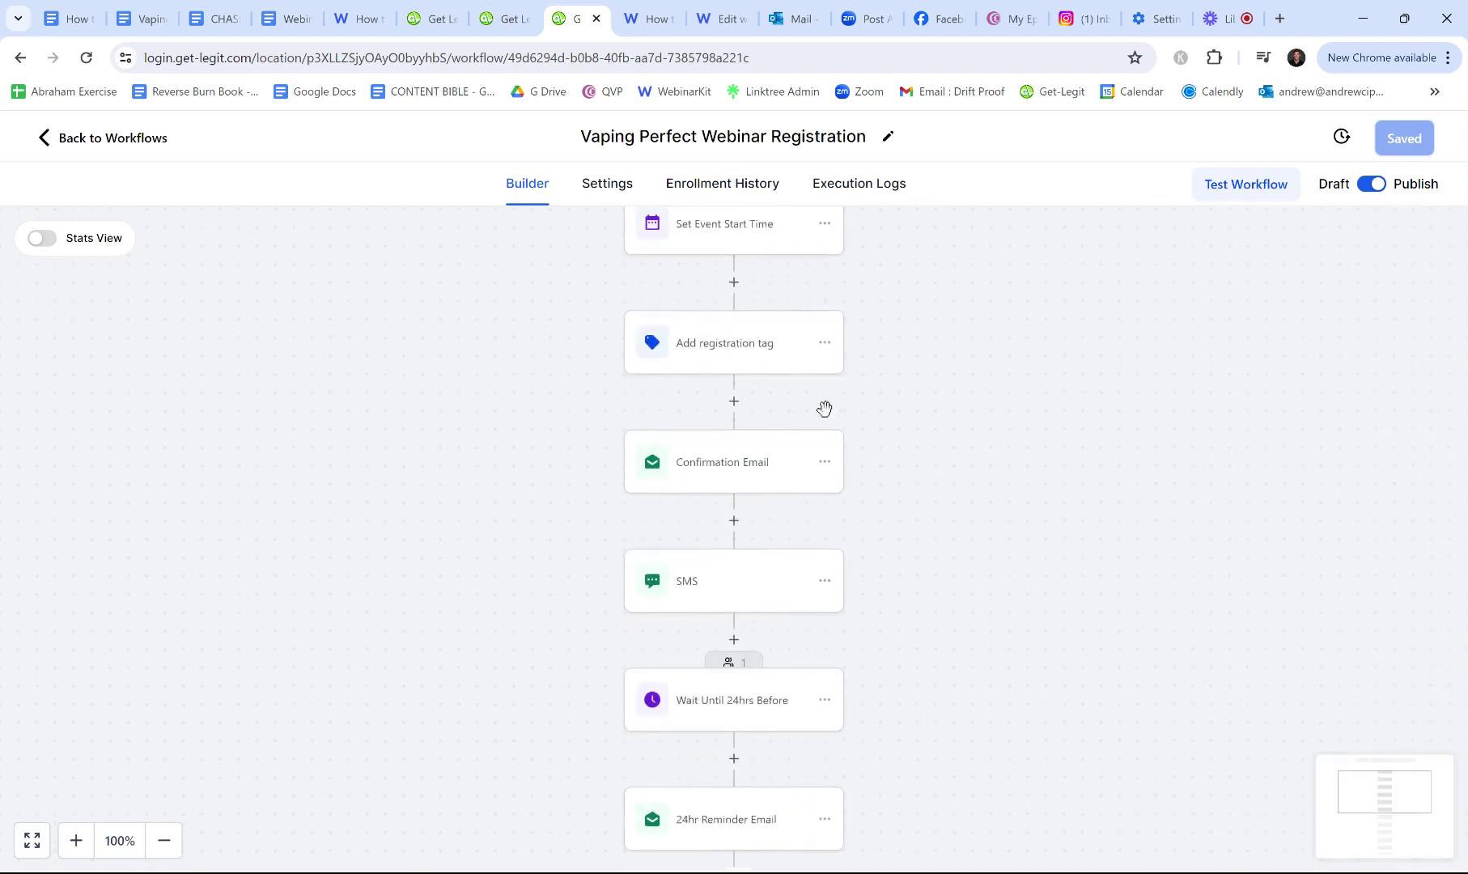
- Check Set Event Start Time uses webinar_date_timestamp, then view the workflow's Execution Logs
click(741, 335)
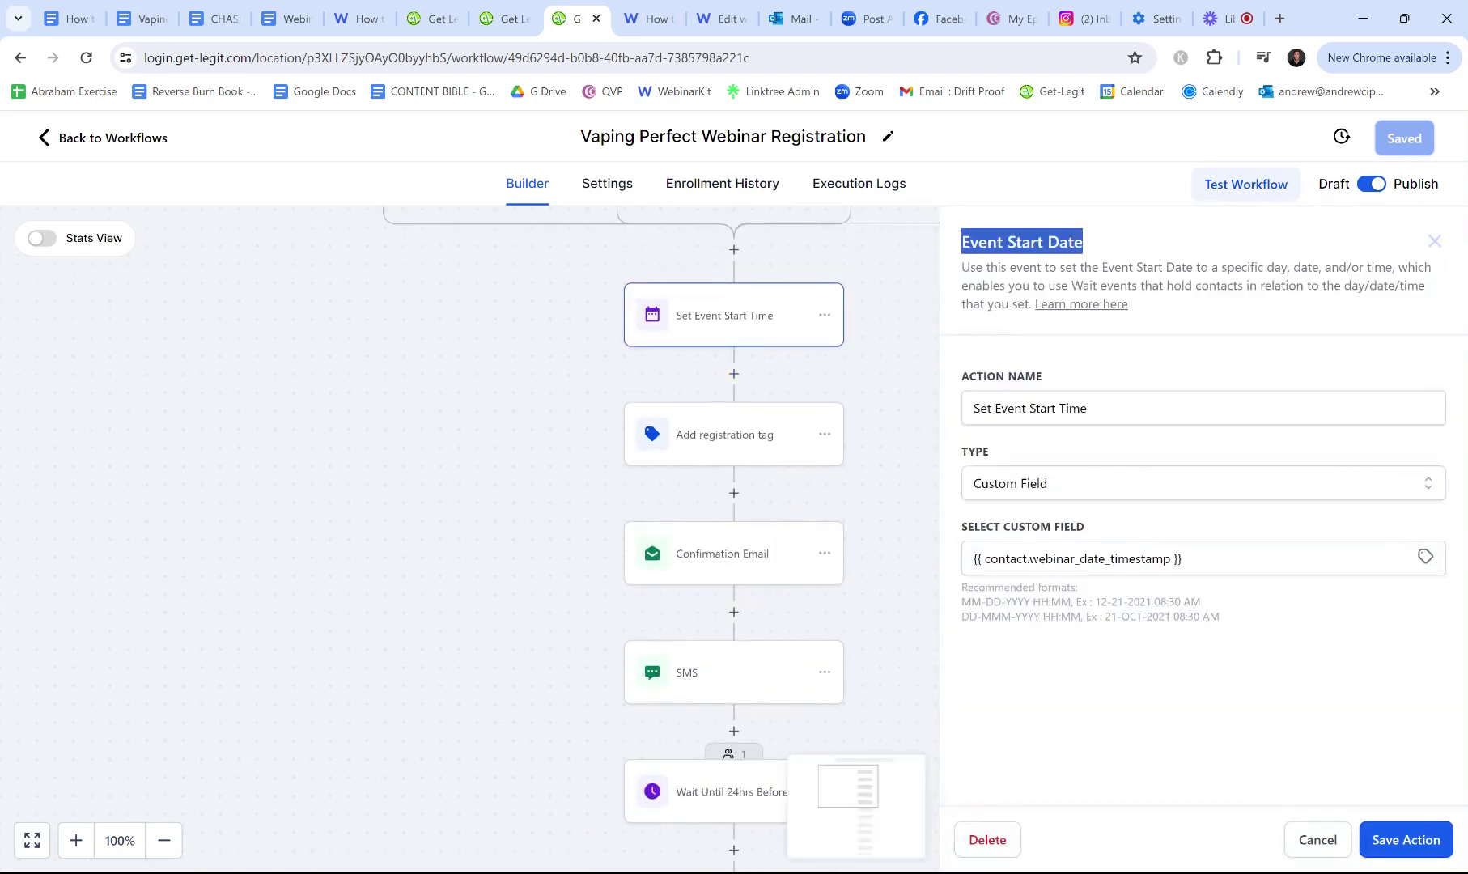
click(1152, 559)
double_click(1151, 558)
click(1181, 559)
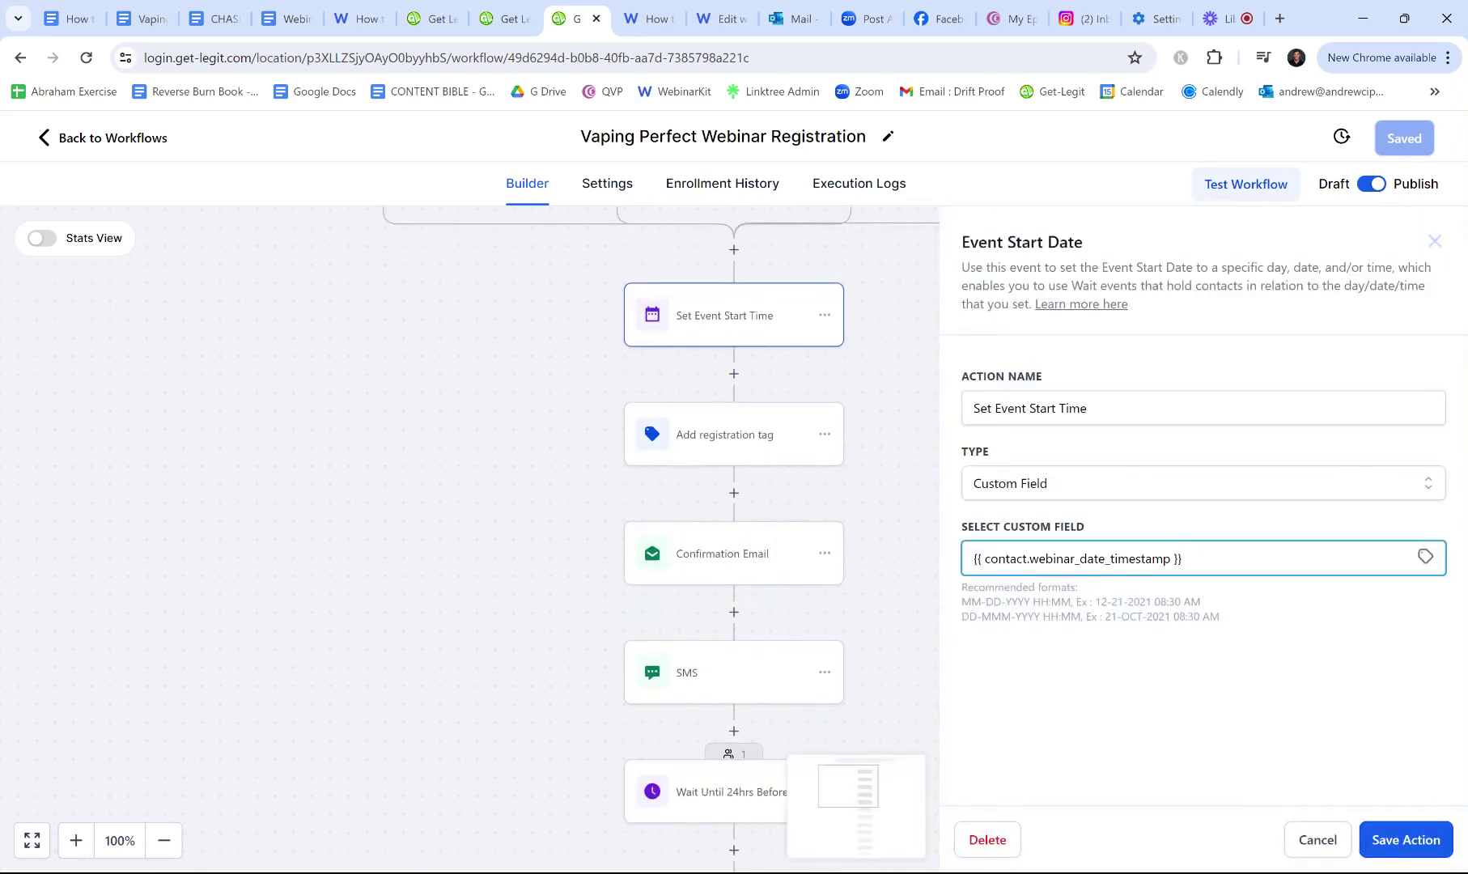
click(1434, 241)
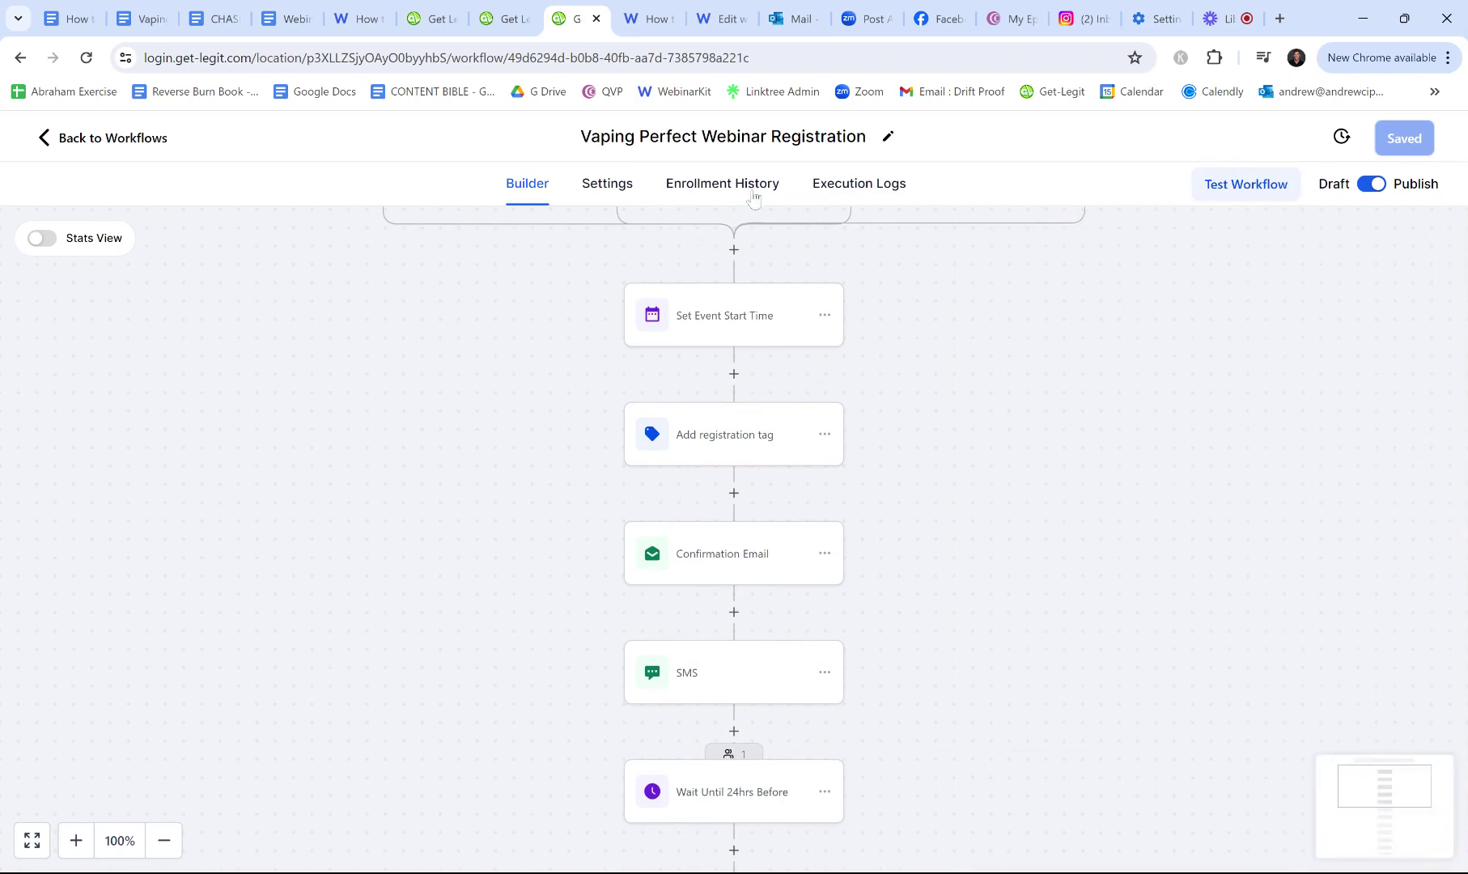
click(858, 186)
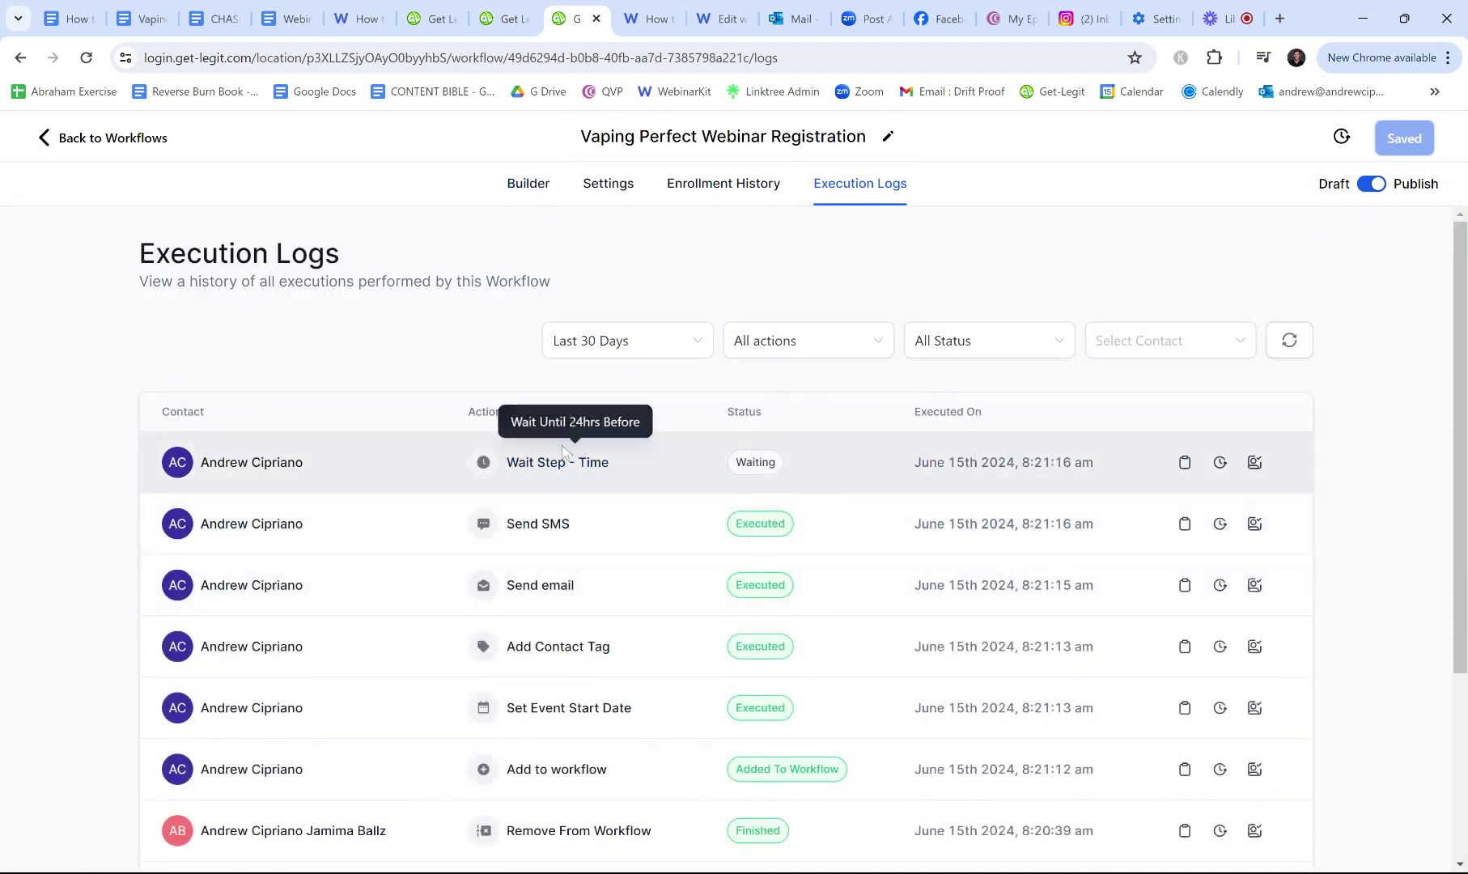
- Review the logs and builder canvas, then show the four 'webinar' custom fields and their keys
scroll(729, 567, down, 3)
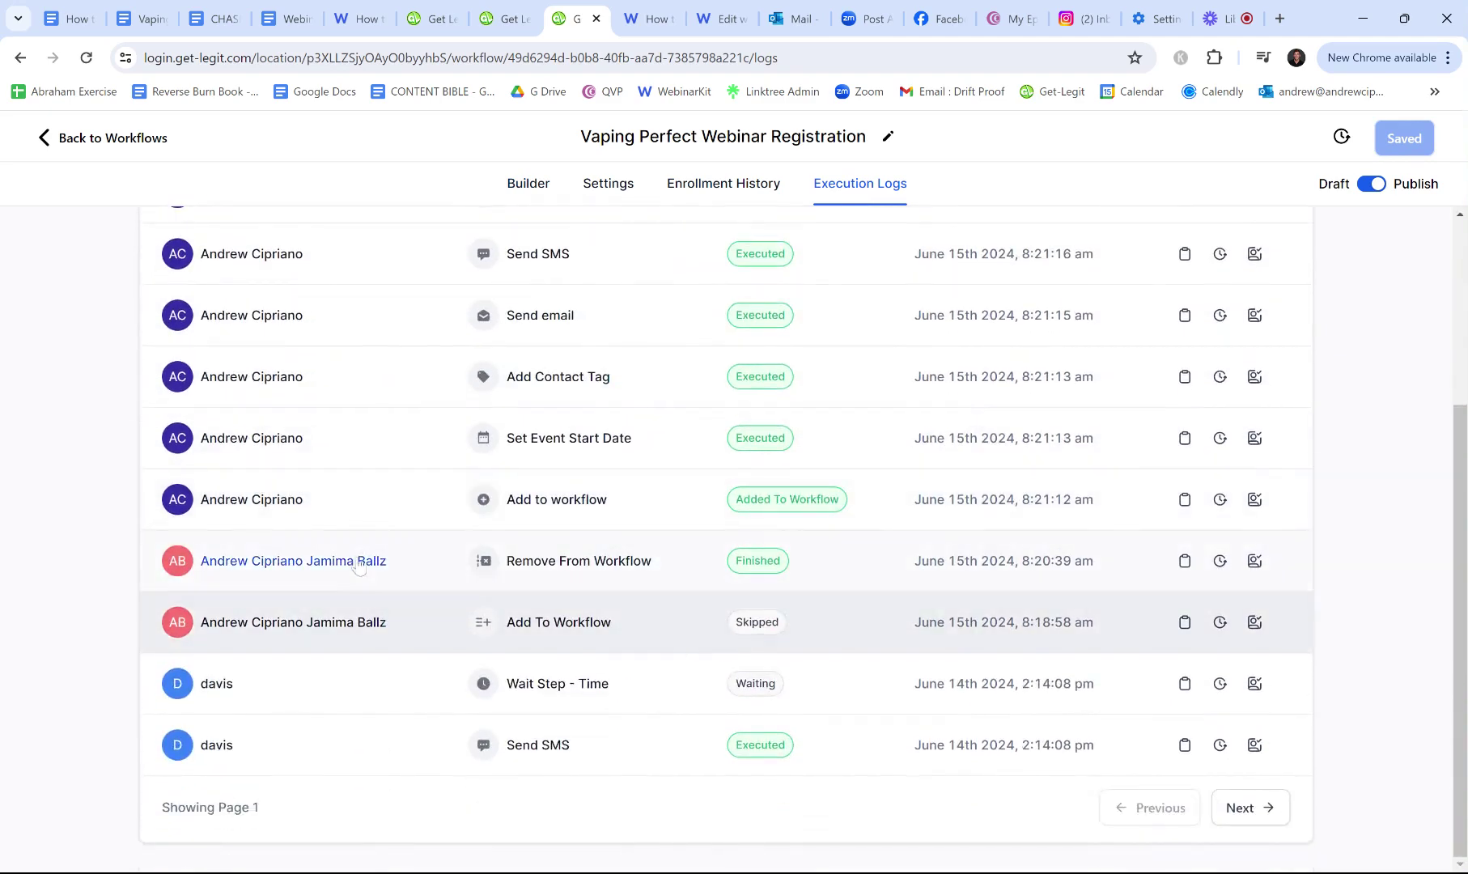
scroll(751, 622, up, 3)
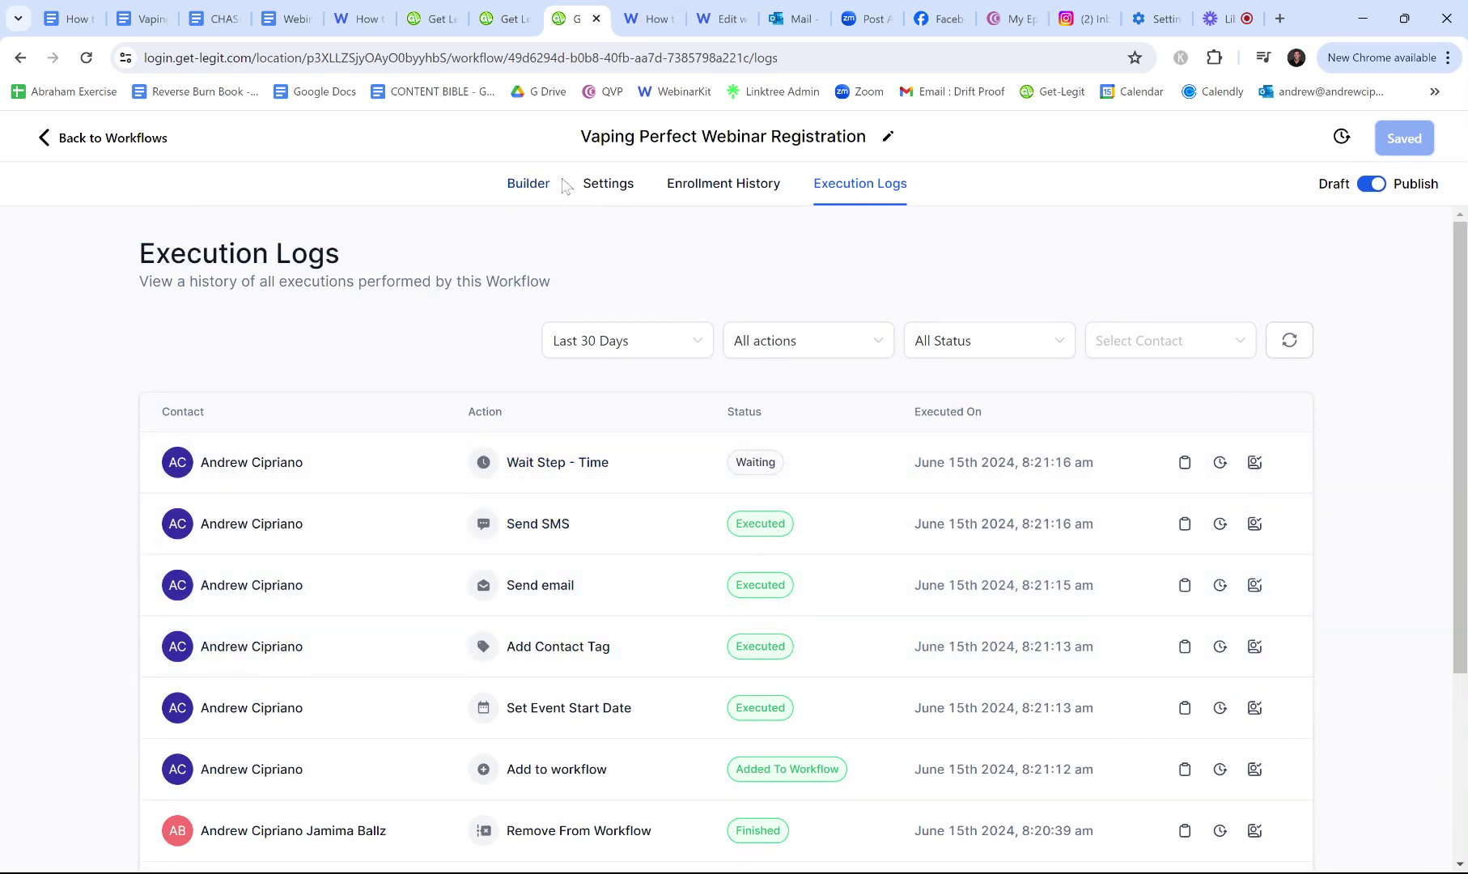
click(520, 192)
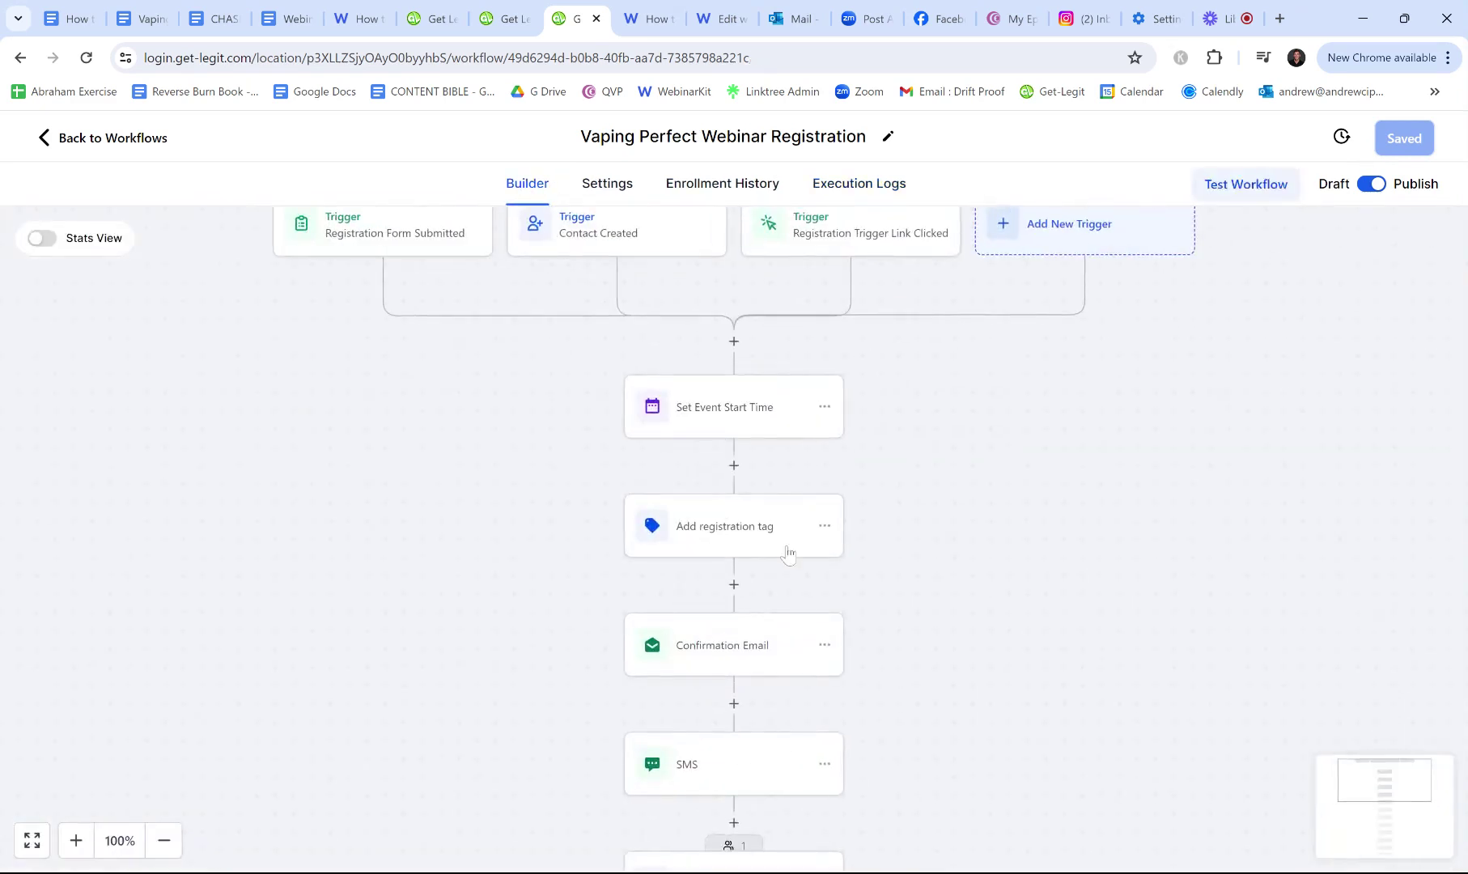
scroll(764, 551, down, 5)
scroll(769, 552, down, 5)
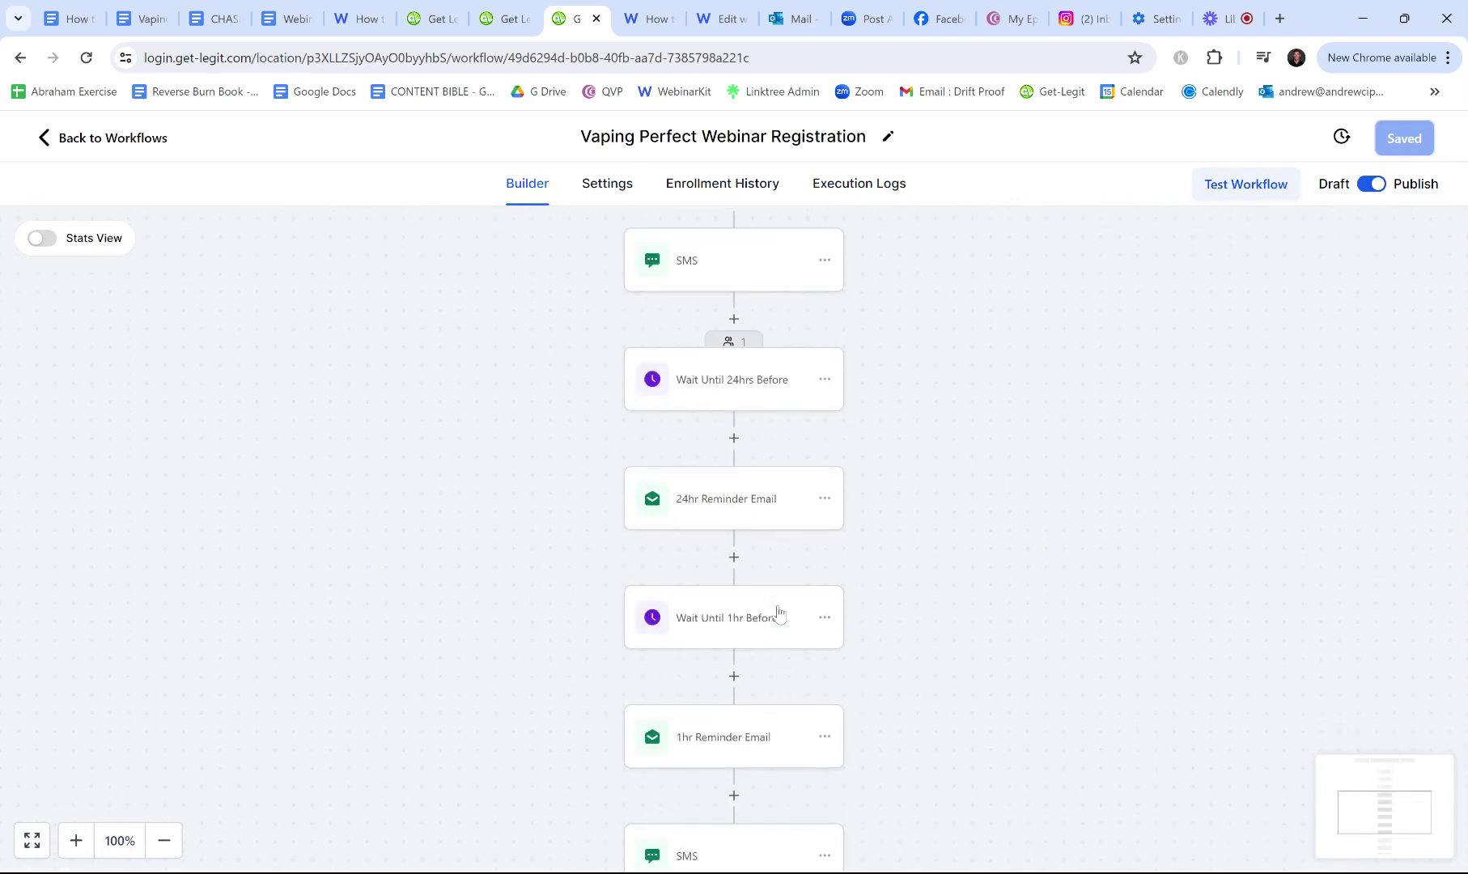
scroll(761, 744, down, 1)
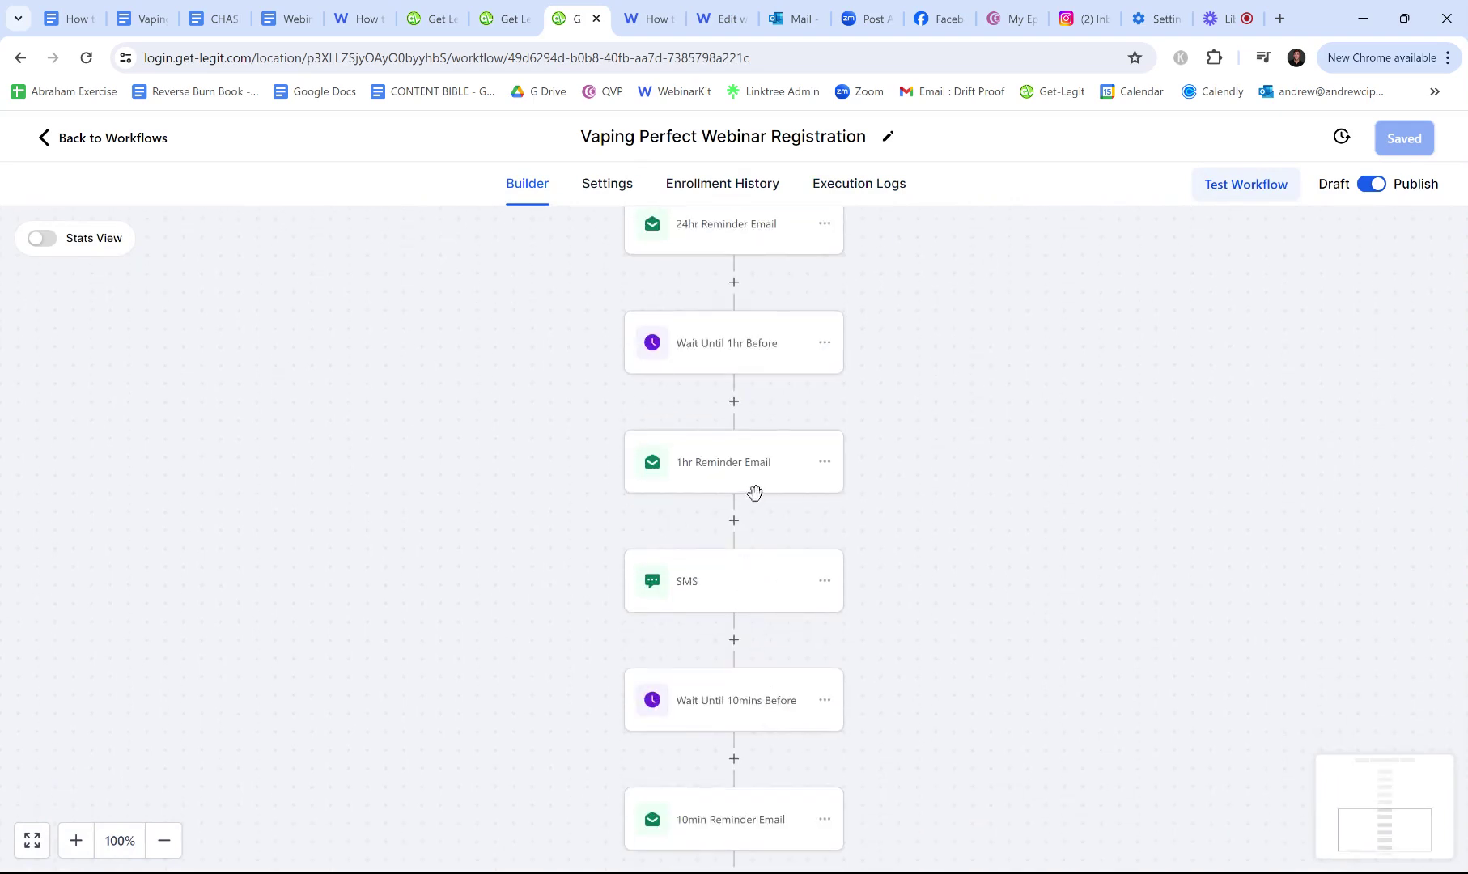
click(433, 18)
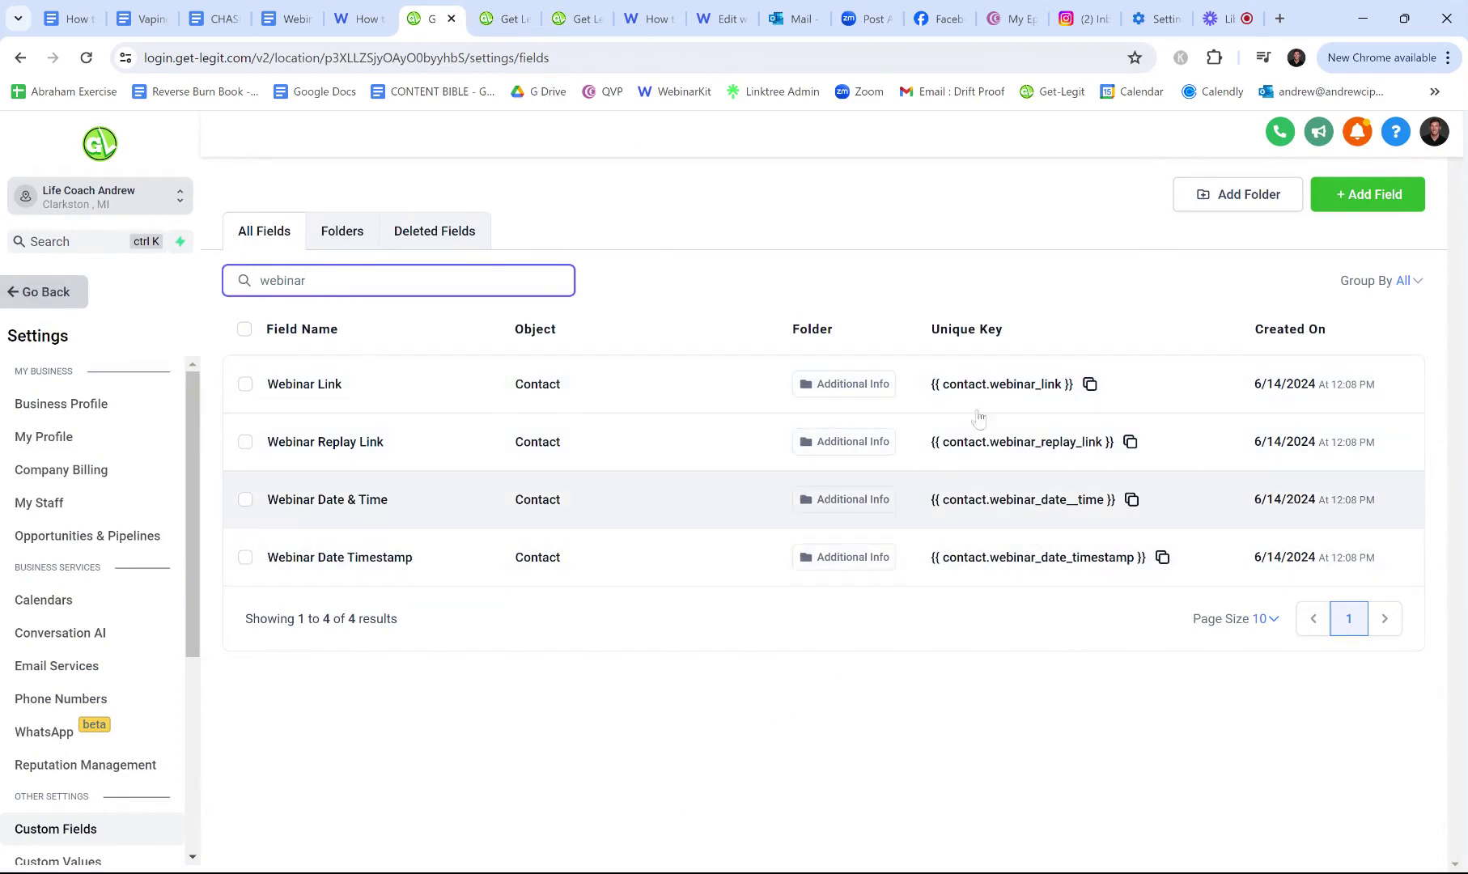
- Scroll the contact's conversation back to 'Conversation began', then go to the Loom library
click(506, 18)
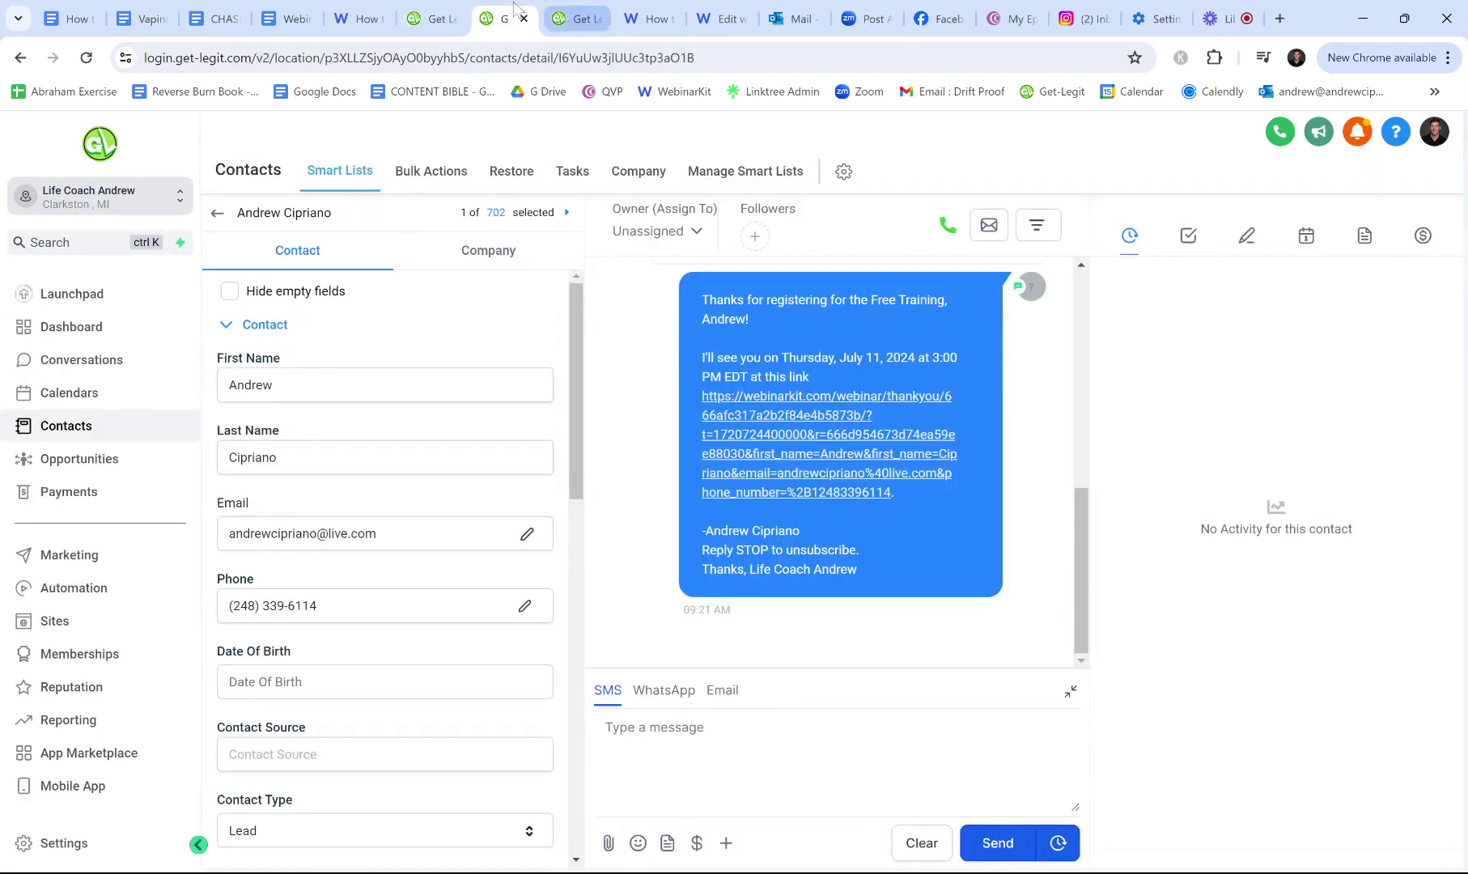
scroll(883, 561, up, 3)
scroll(898, 534, up, 2)
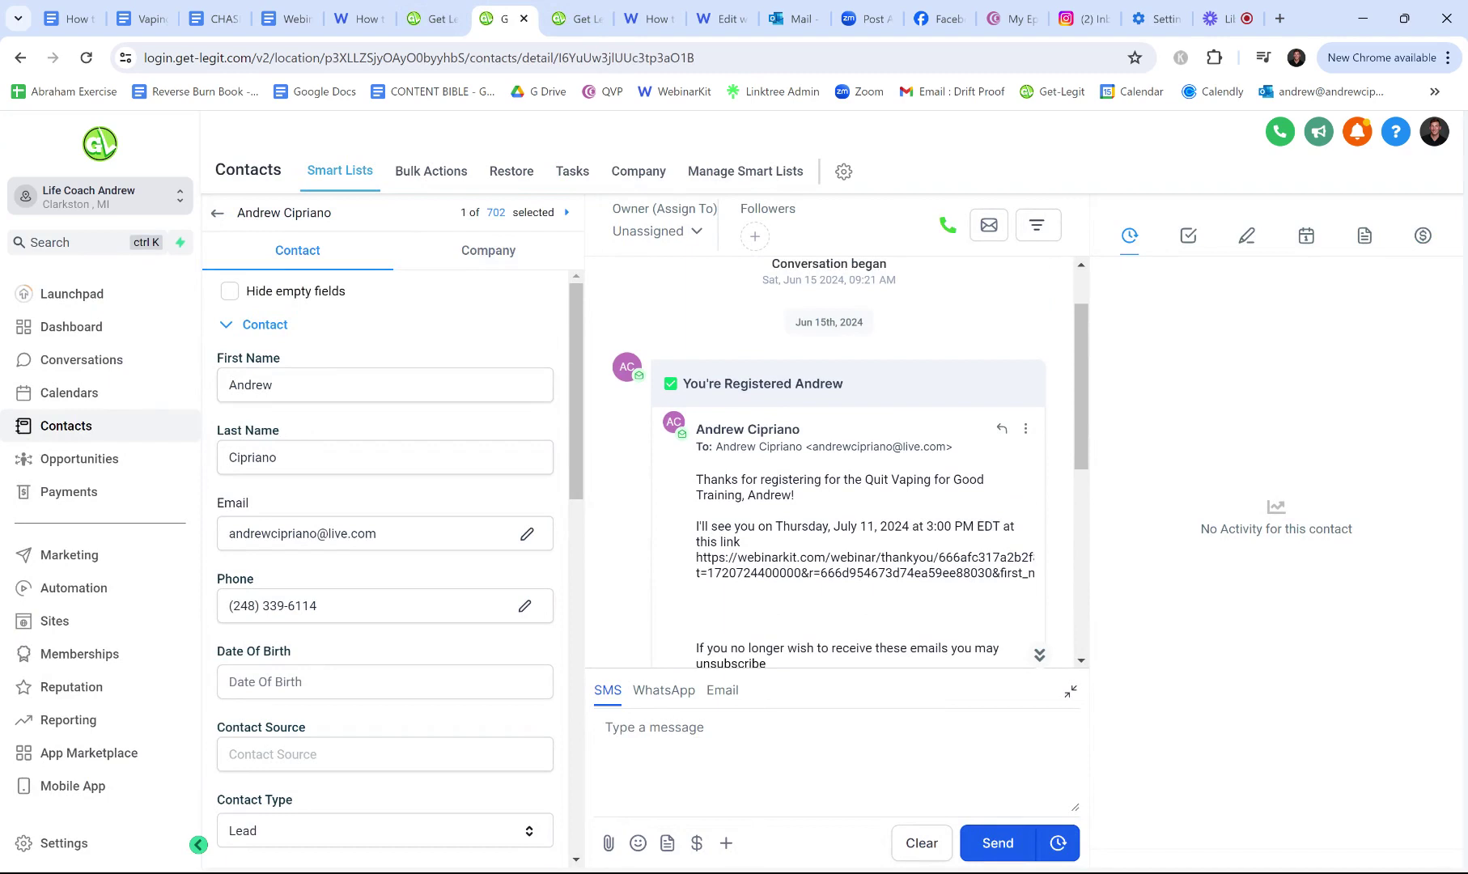
click(1235, 22)
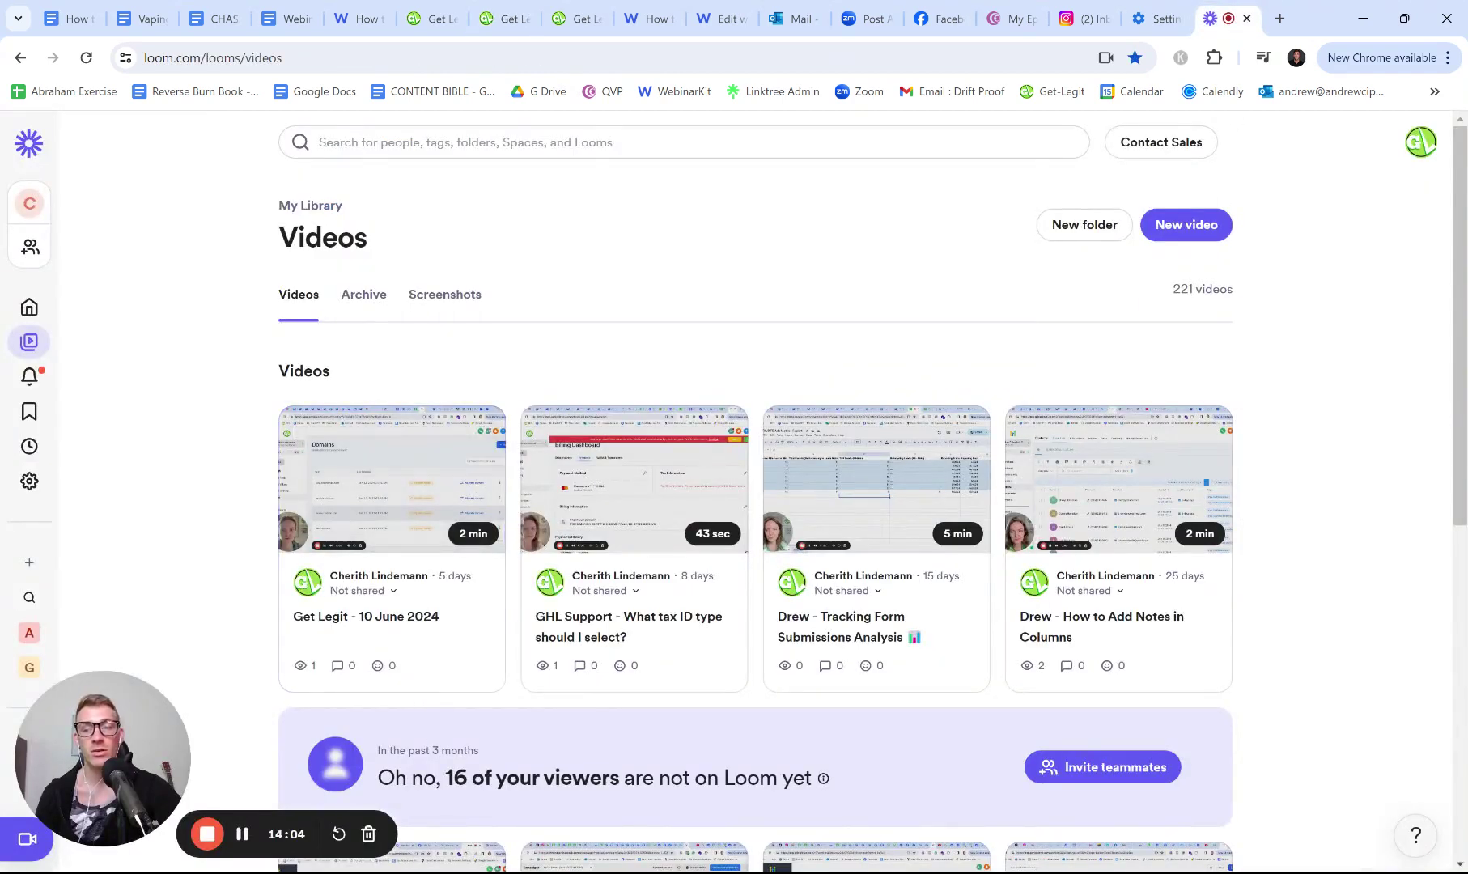